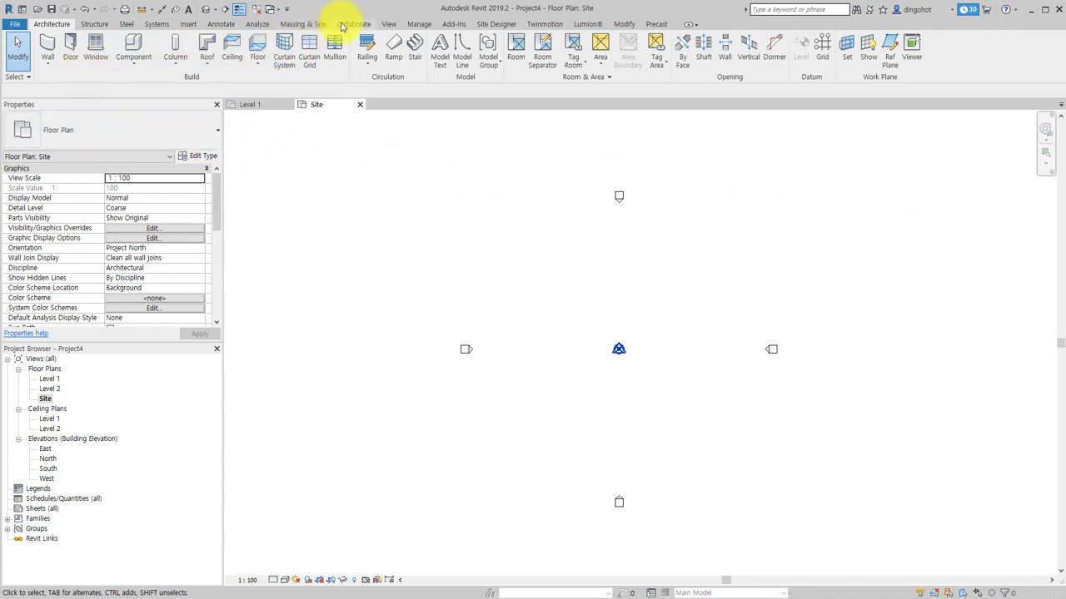
Step: Create a flat four-point toposurface at 2000 elevation around the site's elevation markers
{"action": "left_click", "coordinate": [310, 24]}
{"action": "left_click", "coordinate": [255, 58]}
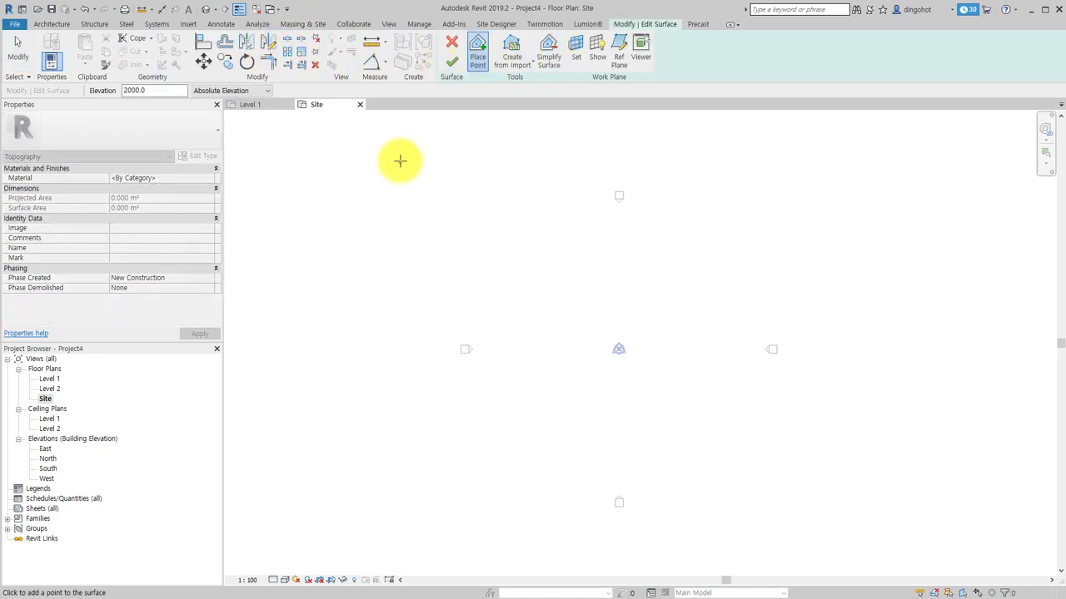
{"action": "scroll", "coordinate": [427, 250], "scroll_direction": "down", "scroll_amount": 2}
{"action": "left_click", "coordinate": [372, 160]}
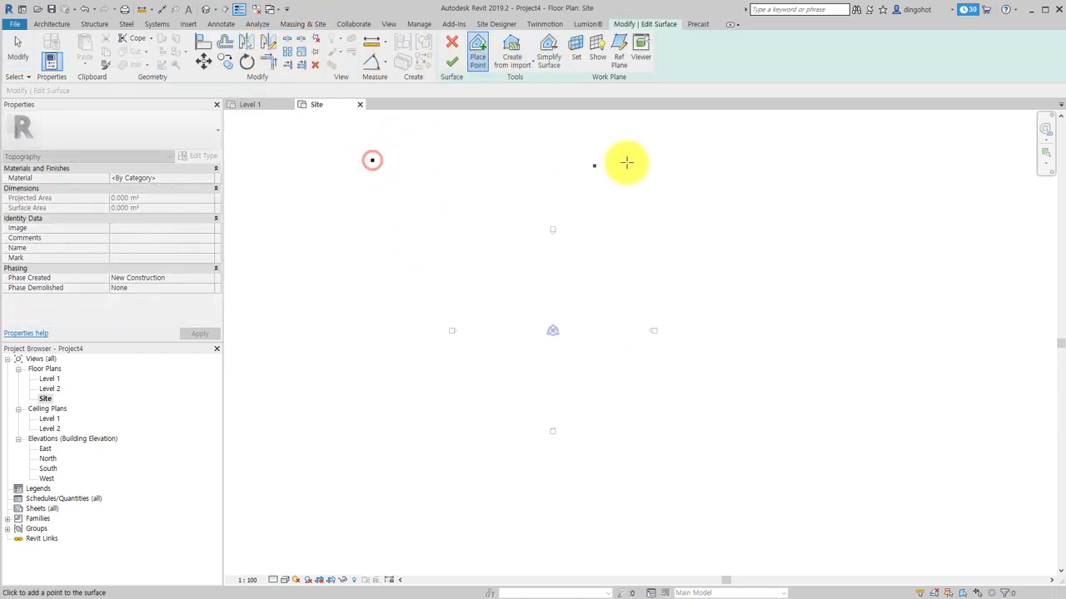
{"action": "left_click", "coordinate": [739, 150]}
{"action": "left_click", "coordinate": [749, 496]}
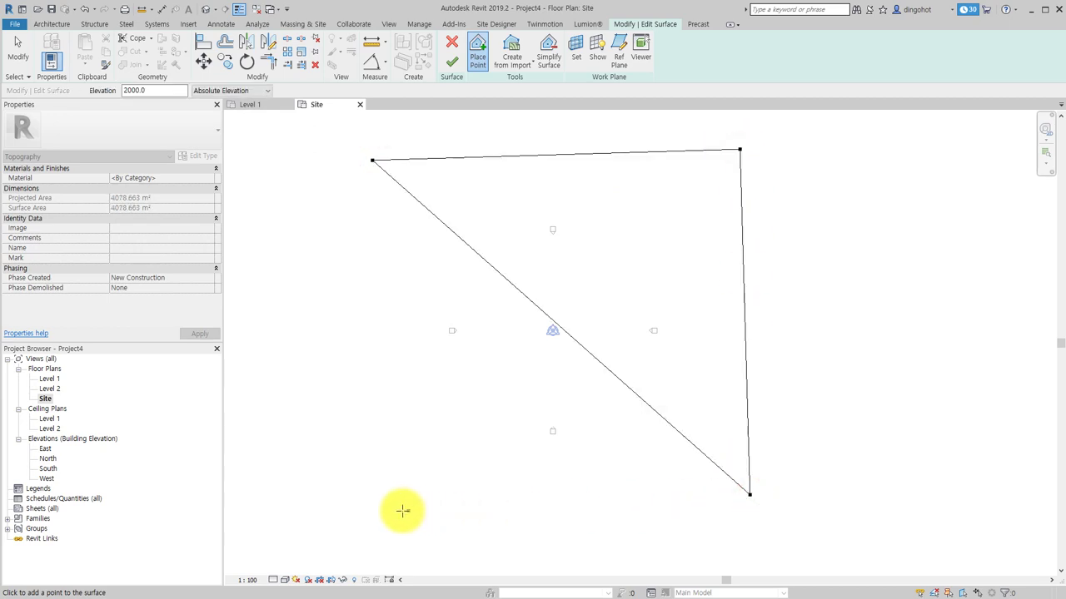
{"action": "left_click", "coordinate": [374, 507]}
{"action": "left_click", "coordinate": [451, 62]}
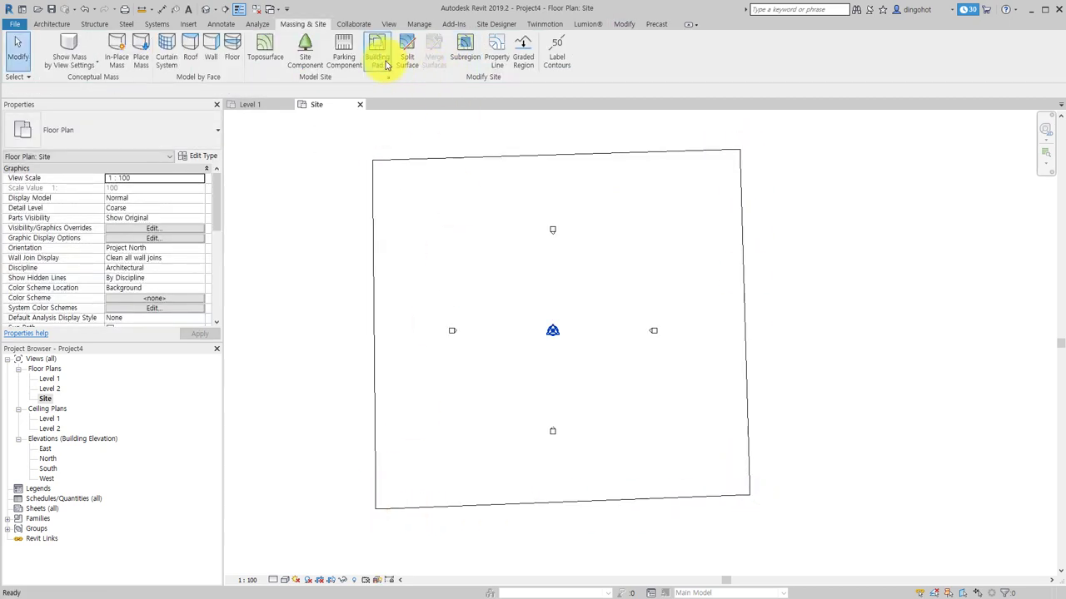
Step: Sketch an 18000 x 20000 rectangular building pad at the centre of the toposurface
{"action": "left_click", "coordinate": [380, 57]}
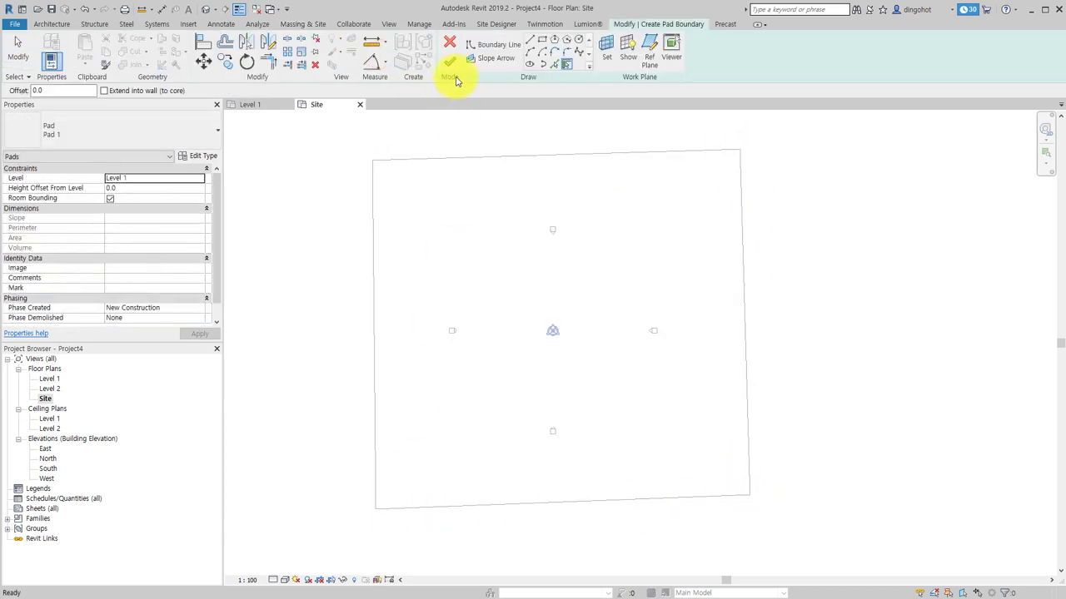
{"action": "left_click", "coordinate": [543, 44]}
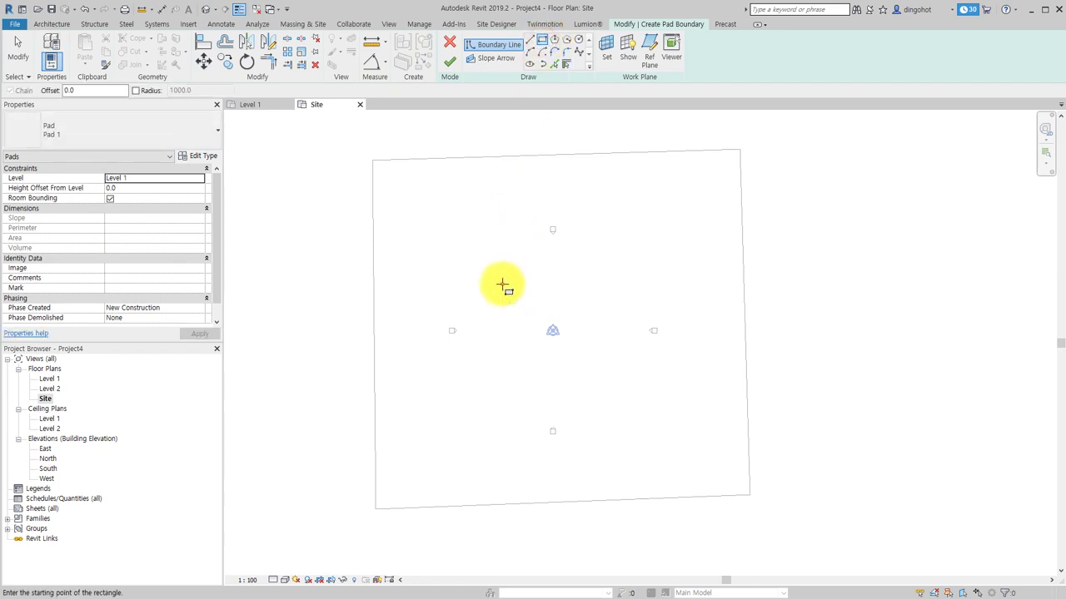
{"action": "left_click", "coordinate": [503, 285]}
{"action": "left_click", "coordinate": [573, 363]}
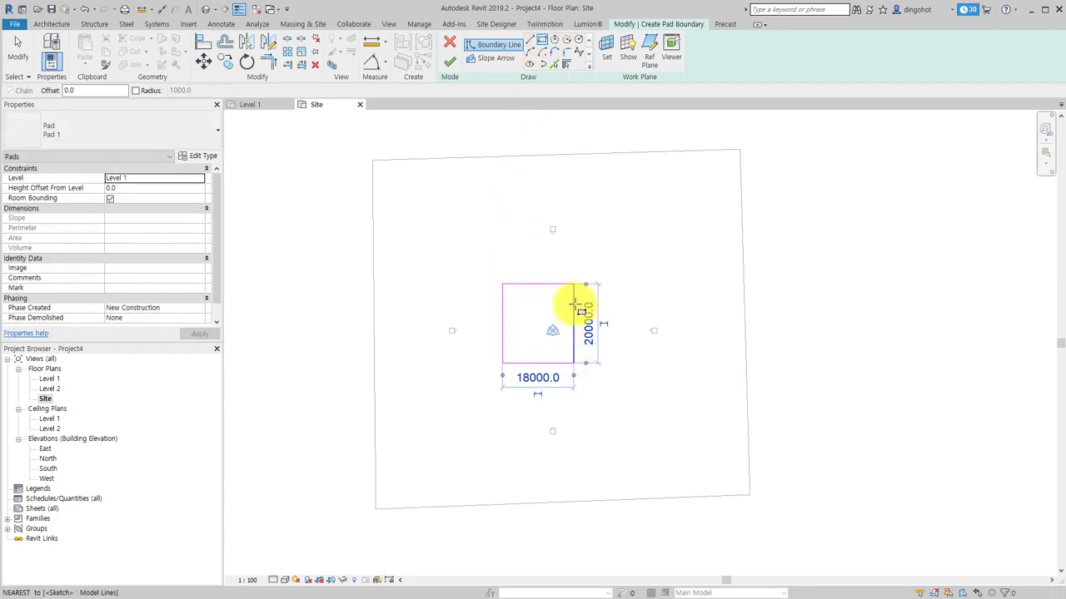
{"action": "left_click", "coordinate": [454, 63]}
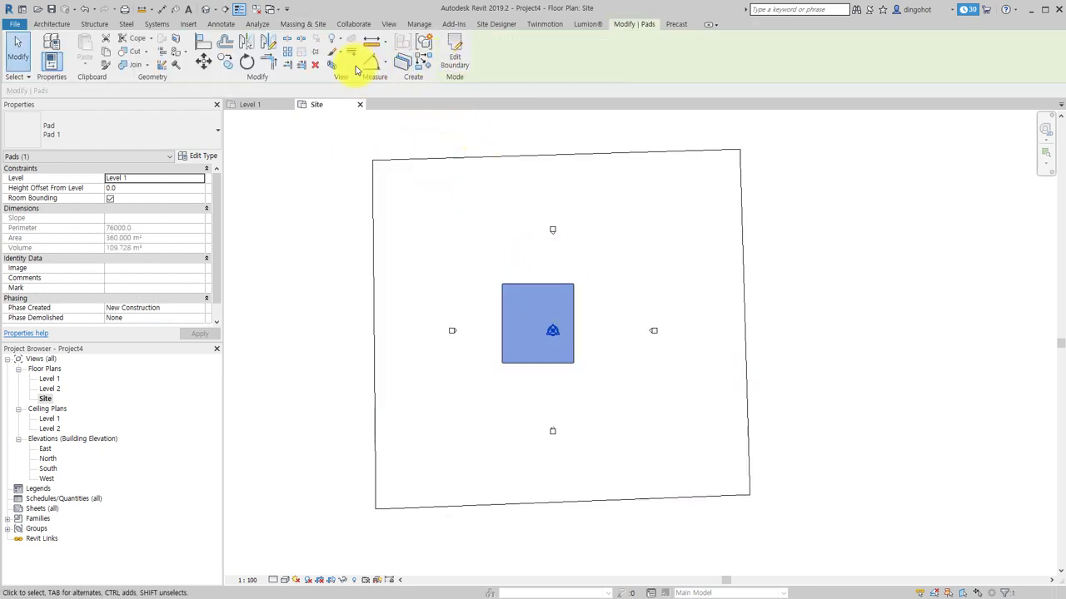
{"action": "left_click", "coordinate": [310, 25]}
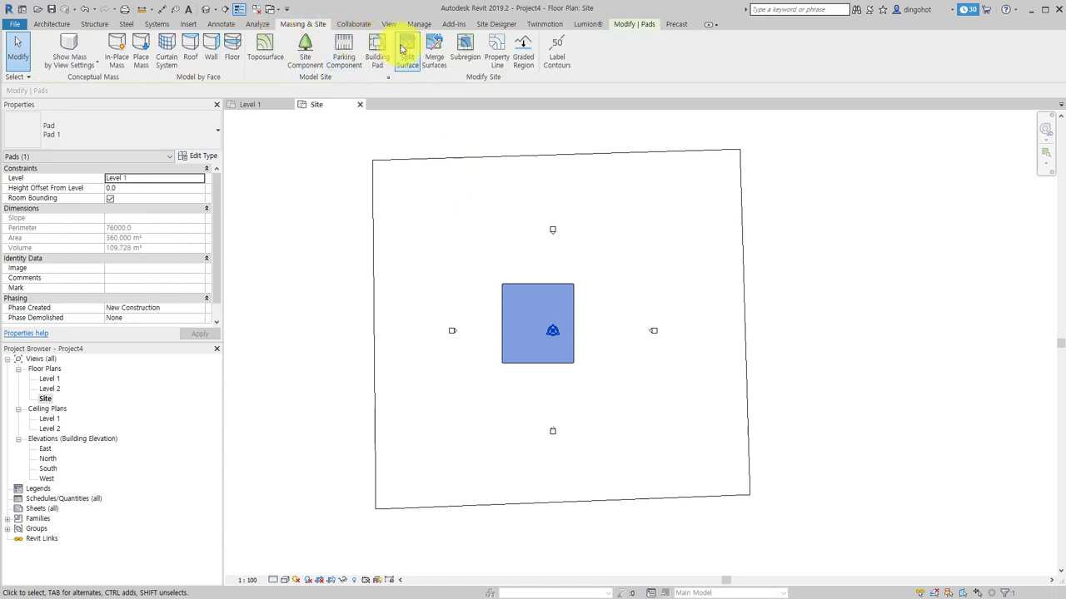
Step: Create a second rectangular pad overlapping the first pad's lower-right corner
{"action": "left_click", "coordinate": [373, 51]}
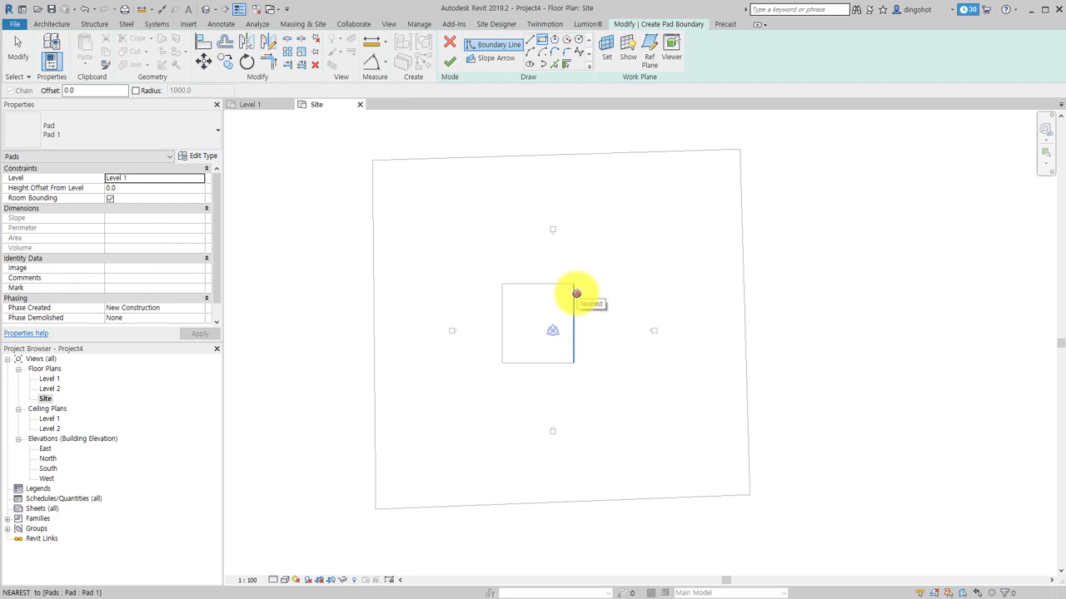
{"action": "left_click", "coordinate": [577, 293]}
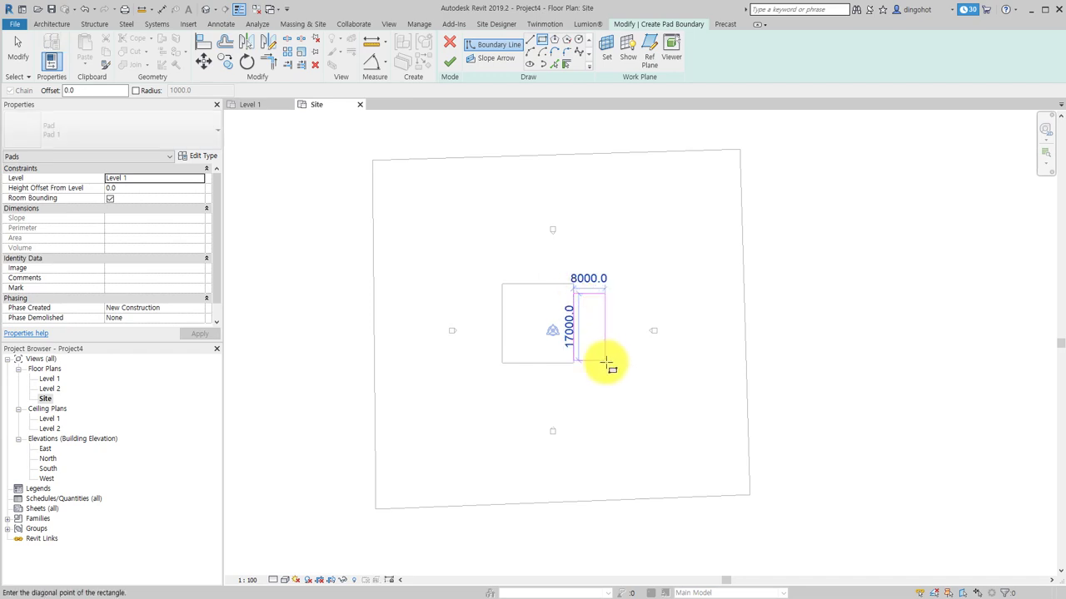
{"action": "left_click", "coordinate": [640, 400]}
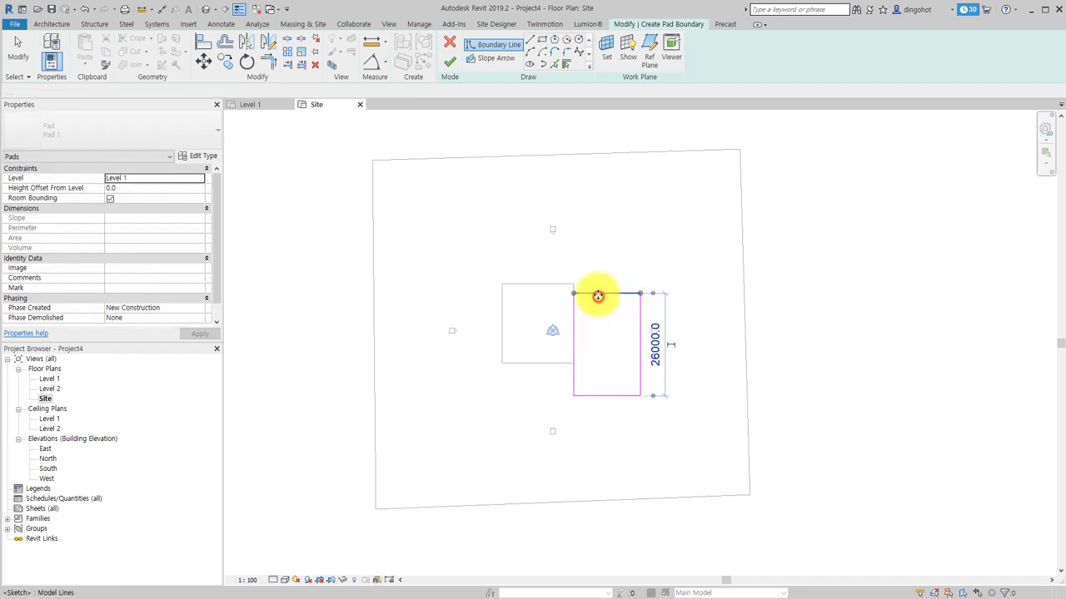
{"action": "key", "text": "Escape"}
{"action": "key", "text": "Escape"}
{"action": "left_click_drag", "start_coordinate": [598, 293], "coordinate": [598, 319]}
{"action": "left_click", "coordinate": [604, 259]}
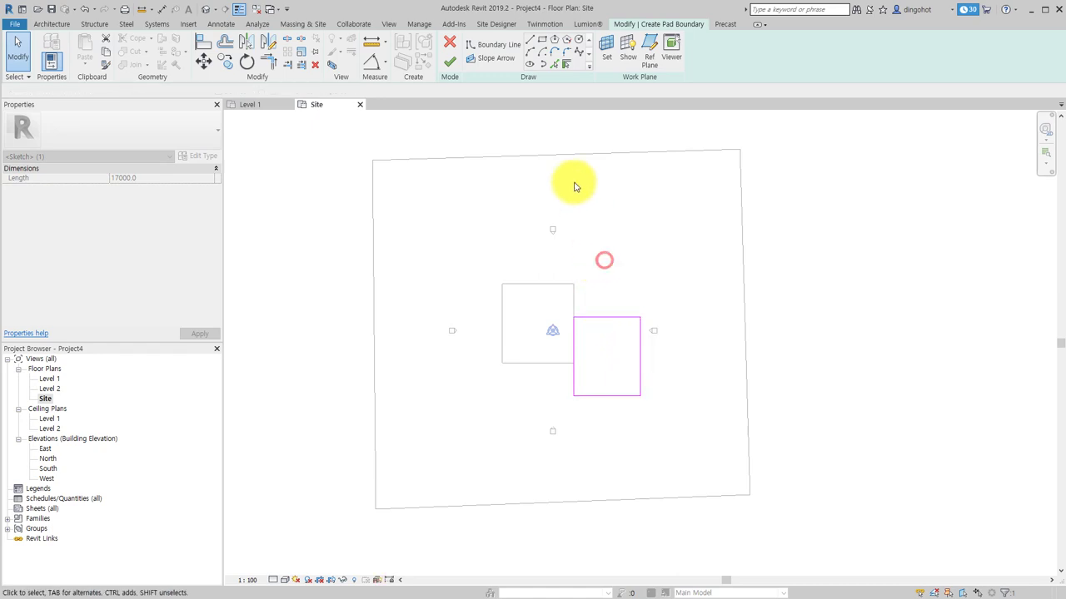
{"action": "left_click", "coordinate": [449, 62]}
Step: Sink both pads below ground, setting the second pad's height offset to -4000
{"action": "left_click", "coordinate": [531, 325]}
{"action": "type", "text": "-2000"}
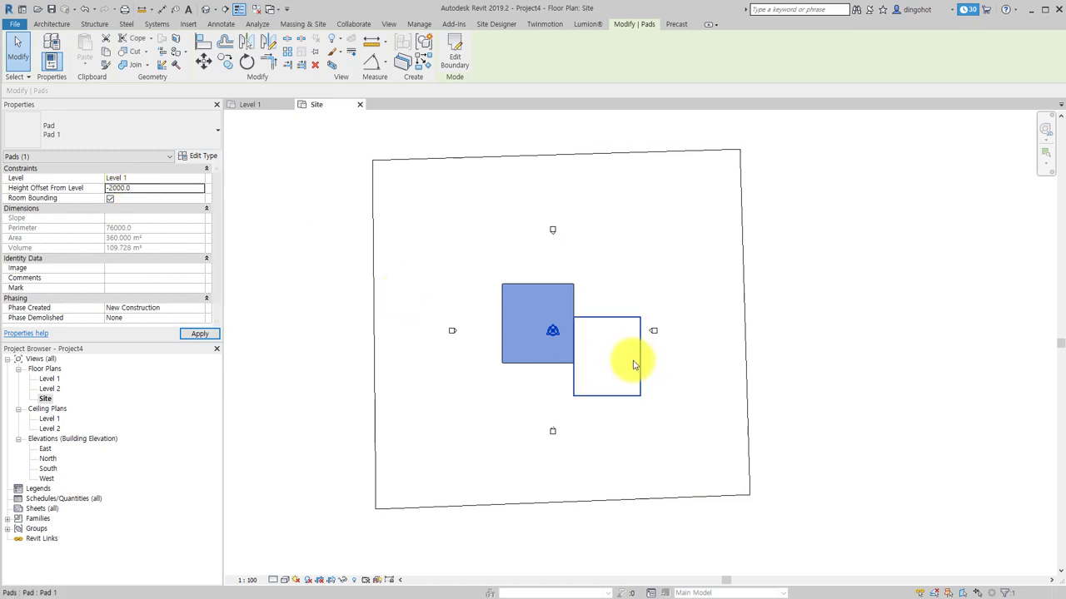
{"action": "left_click", "coordinate": [624, 357]}
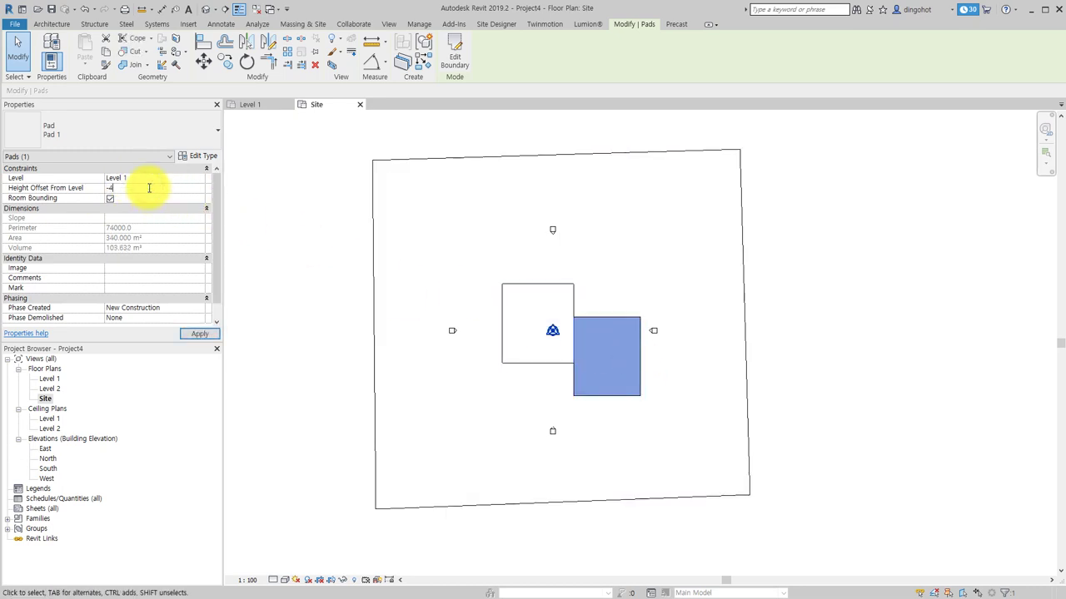
{"action": "left_click", "coordinate": [209, 11]}
Step: Show the sunken pads in Shaded 3D and place Dynamo Player with Cut_Topo_Generator_v2 beside the model
{"action": "mouse_move", "coordinate": [564, 407]}
{"action": "middle_mouse_down", "text": "shift"}
{"action": "mouse_move", "coordinate": [424, 475]}
{"action": "mouse_move", "coordinate": [418, 214]}
{"action": "mouse_move", "coordinate": [424, 461]}
{"action": "middle_mouse_up", "text": "shift"}
{"action": "left_click", "coordinate": [284, 580]}
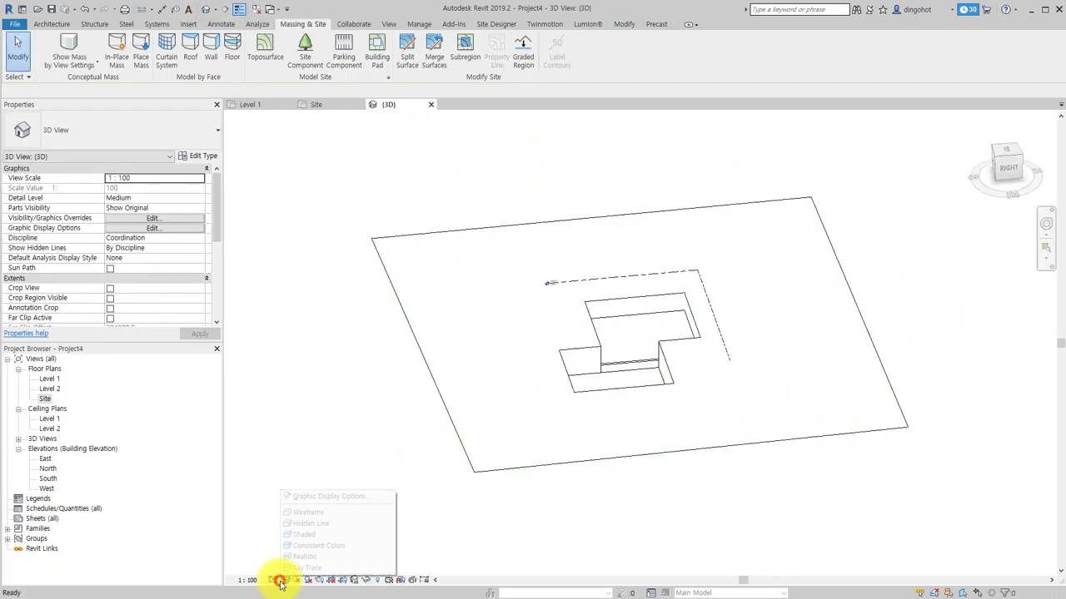
{"action": "left_click", "coordinate": [291, 548]}
{"action": "mouse_move", "coordinate": [345, 475]}
{"action": "middle_mouse_down", "text": "shift"}
{"action": "mouse_move", "coordinate": [525, 578]}
{"action": "mouse_move", "coordinate": [518, 492]}
{"action": "mouse_move", "coordinate": [463, 488]}
{"action": "mouse_move", "coordinate": [436, 441]}
{"action": "middle_mouse_up", "text": "shift"}
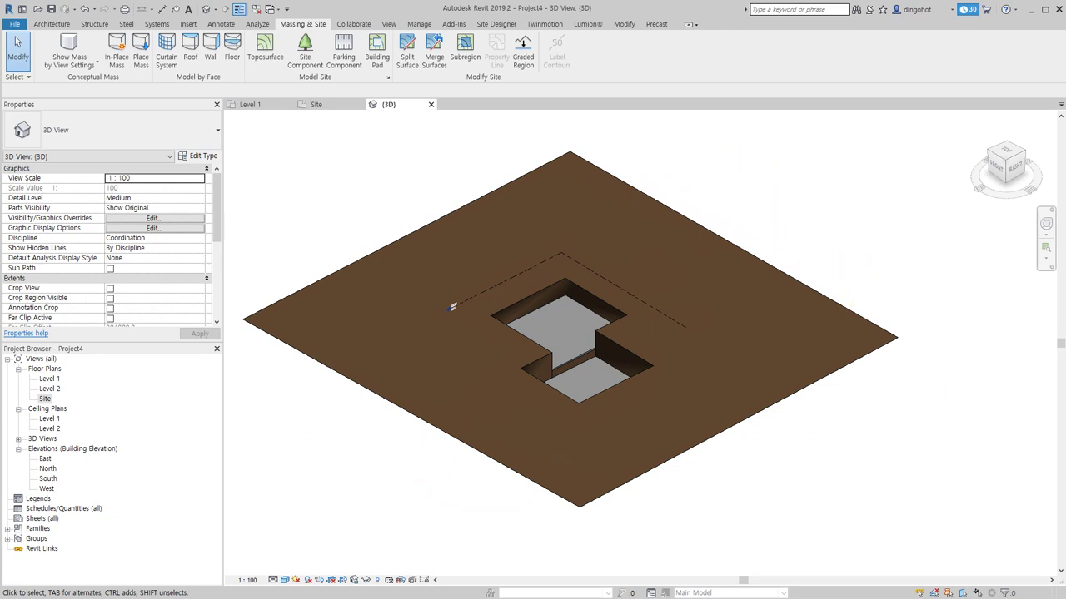
{"action": "left_click_drag", "start_coordinate": [962, 256], "coordinate": [816, 185]}
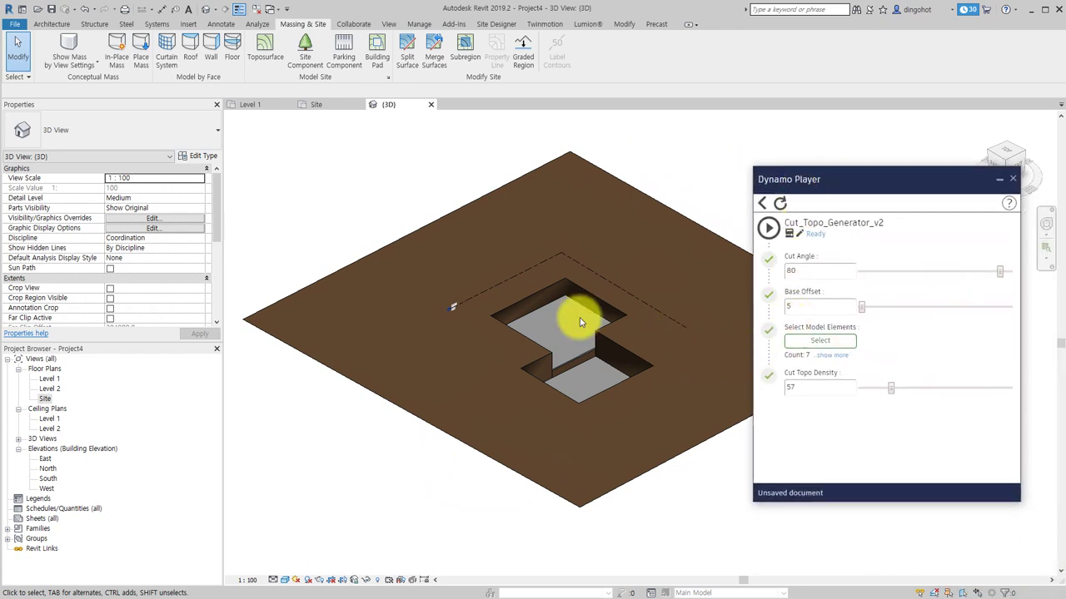
Step: Enter Cut Angle 45, Base Offset 100, density 50, and window-select the topography and both pads
{"action": "scroll", "coordinate": [344, 452], "scroll_direction": "down", "scroll_amount": 3}
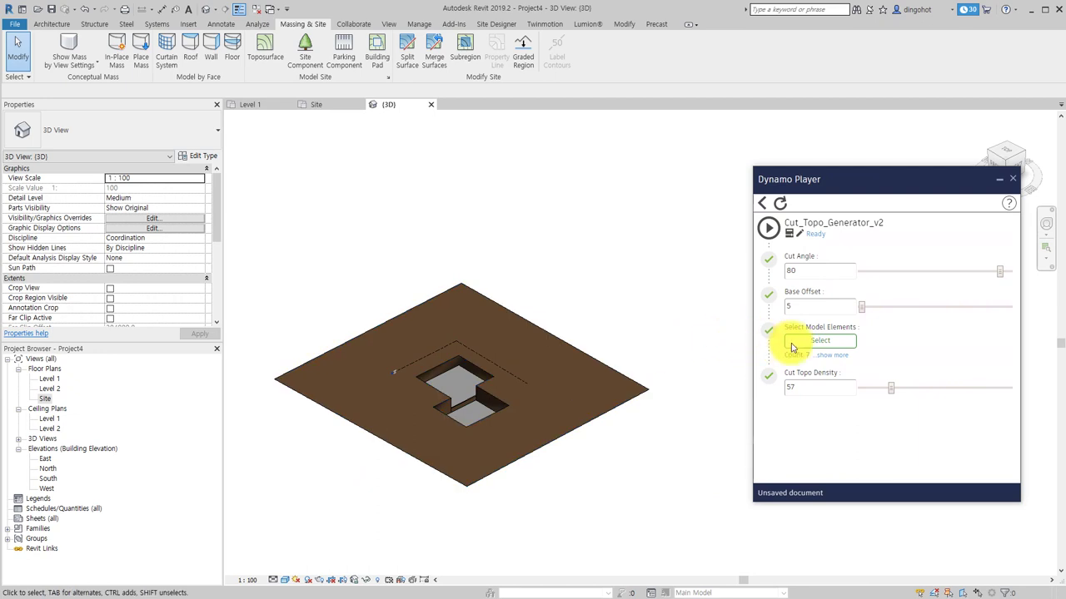
{"action": "double_click", "coordinate": [801, 272]}
{"action": "type", "text": "45"}
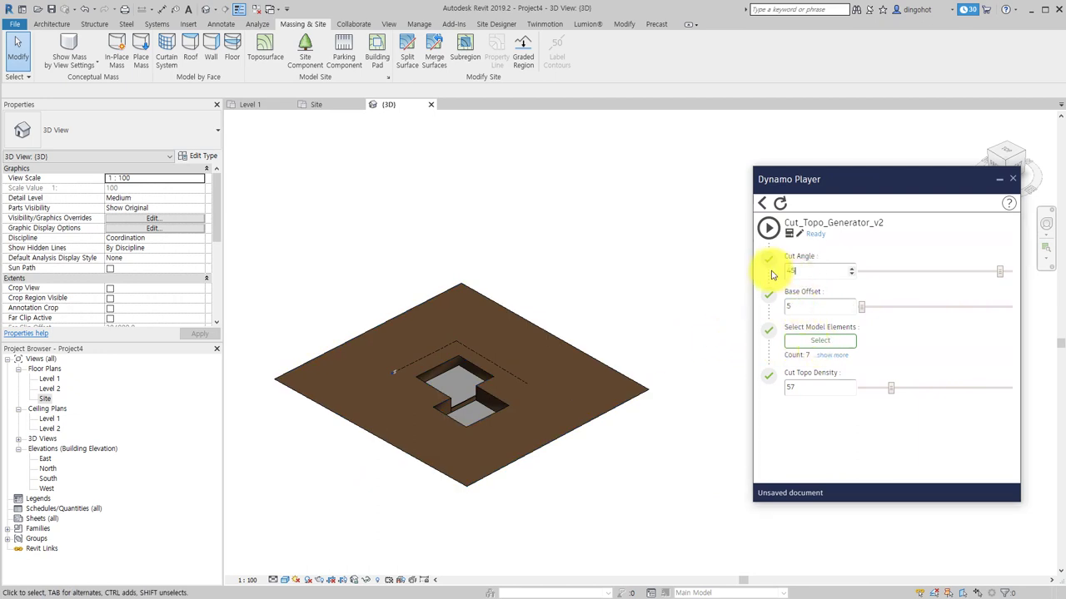
{"action": "double_click", "coordinate": [799, 306]}
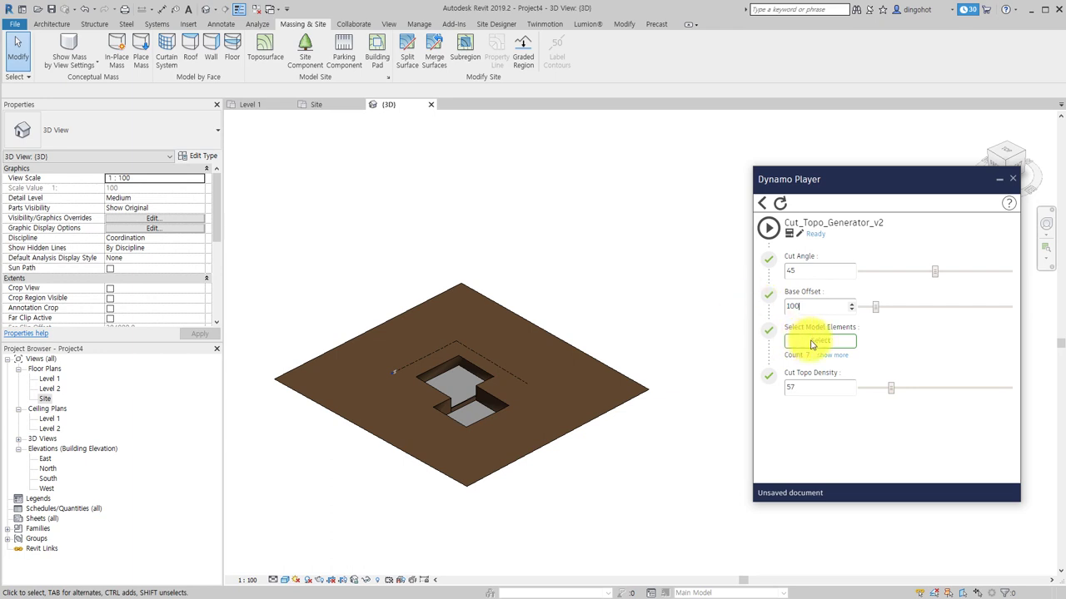
{"action": "mouse_move", "coordinate": [816, 387]}
{"action": "left_click", "coordinate": [787, 387]}
{"action": "type", "text": "50"}
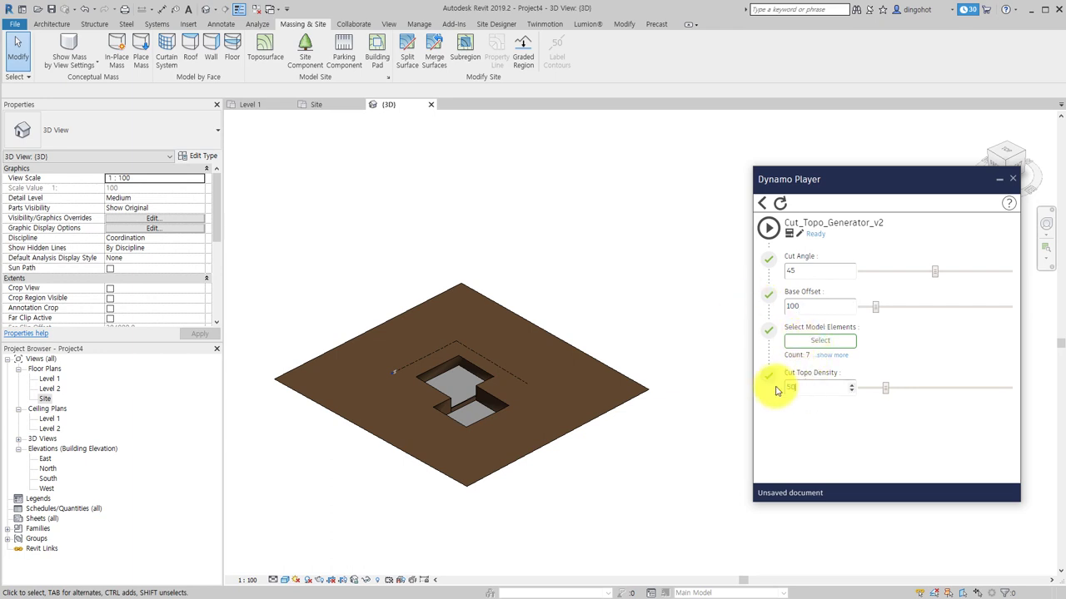
{"action": "left_click", "coordinate": [835, 347]}
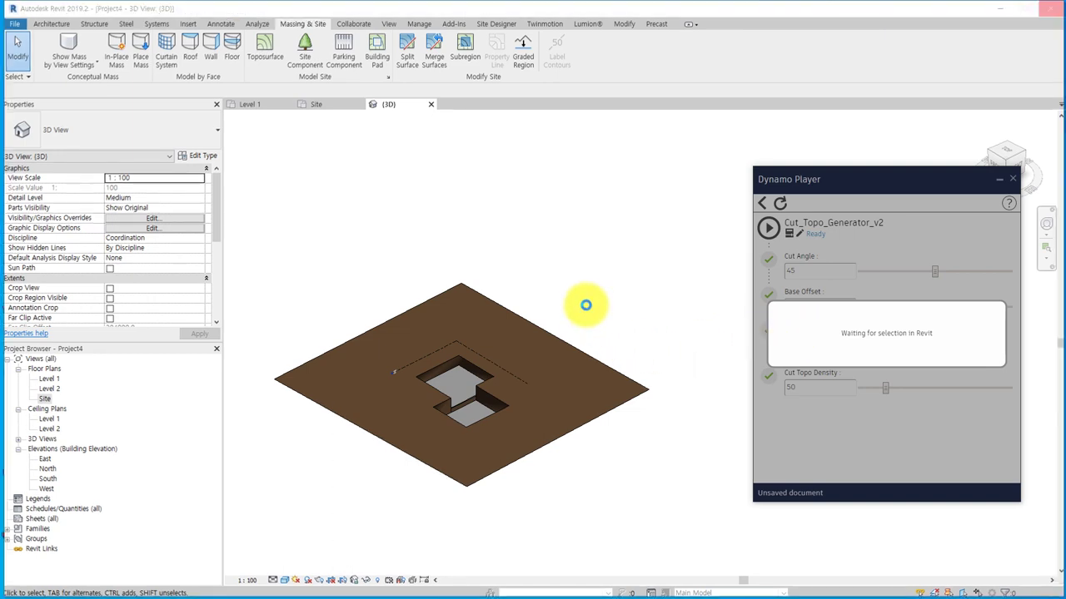
{"action": "left_click", "coordinate": [585, 305]}
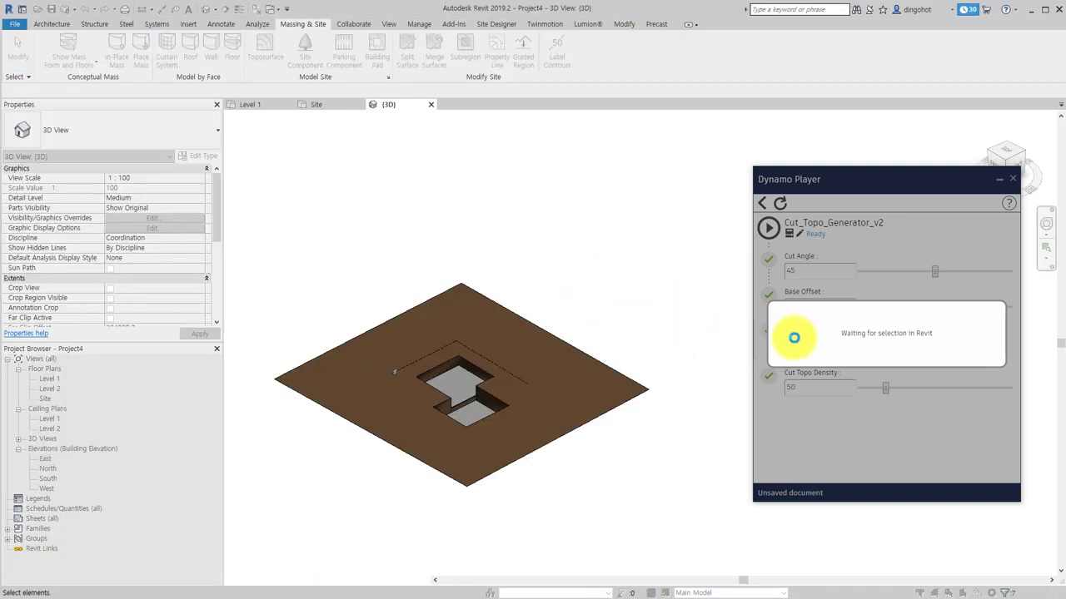
{"action": "left_click_drag", "start_coordinate": [649, 286], "coordinate": [308, 548]}
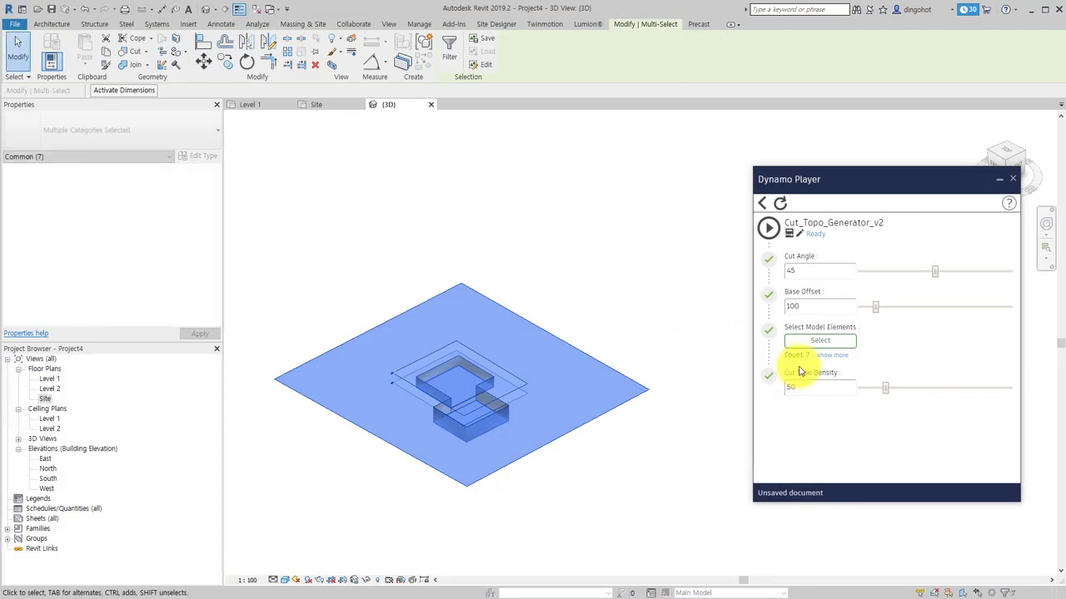
{"action": "left_click", "coordinate": [691, 455]}
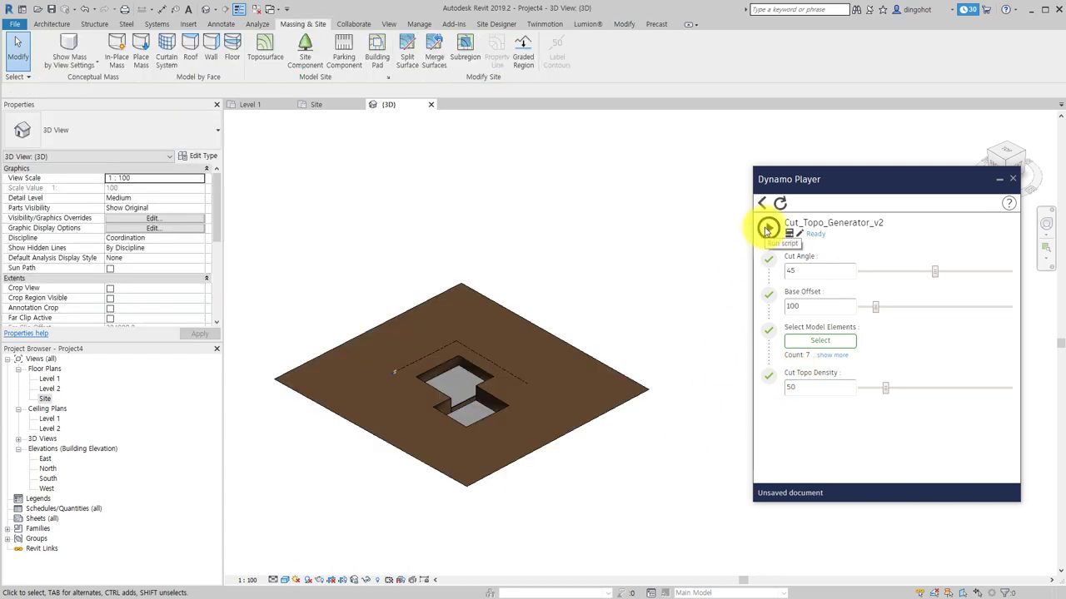
Step: Run Cut_Topo_Generator_v2 to carve the sloped cut and orbit to view the pit
{"action": "left_click", "coordinate": [767, 229]}
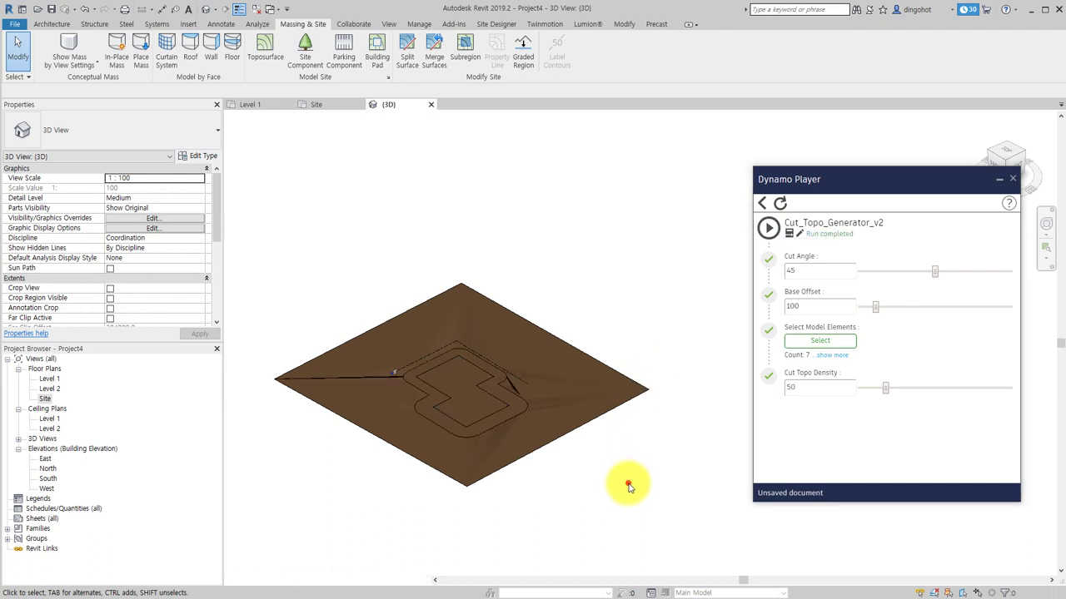
{"action": "mouse_move", "coordinate": [628, 485]}
{"action": "middle_mouse_down", "text": "shift"}
{"action": "mouse_move", "coordinate": [656, 408]}
{"action": "mouse_move", "coordinate": [441, 436]}
{"action": "mouse_move", "coordinate": [428, 533]}
{"action": "middle_mouse_up", "text": "shift"}
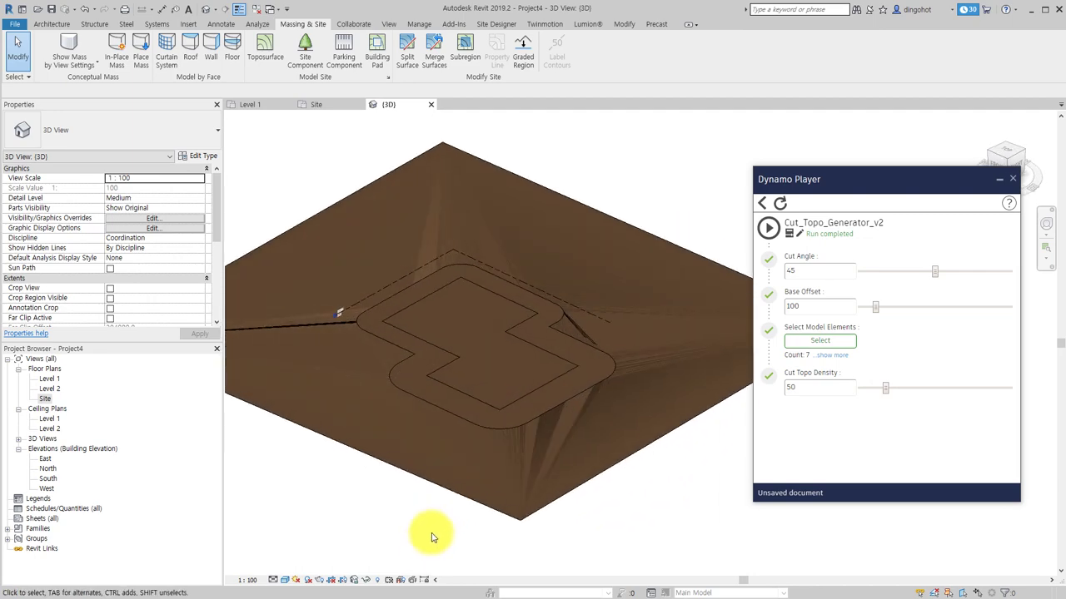
{"action": "left_click", "coordinate": [484, 372]}
{"action": "mouse_move", "coordinate": [484, 372]}
{"action": "middle_mouse_down", "text": "shift"}
{"action": "mouse_move", "coordinate": [475, 361]}
{"action": "mouse_move", "coordinate": [499, 495]}
{"action": "mouse_move", "coordinate": [523, 290]}
{"action": "mouse_move", "coordinate": [552, 171]}
{"action": "middle_mouse_up", "text": "shift"}
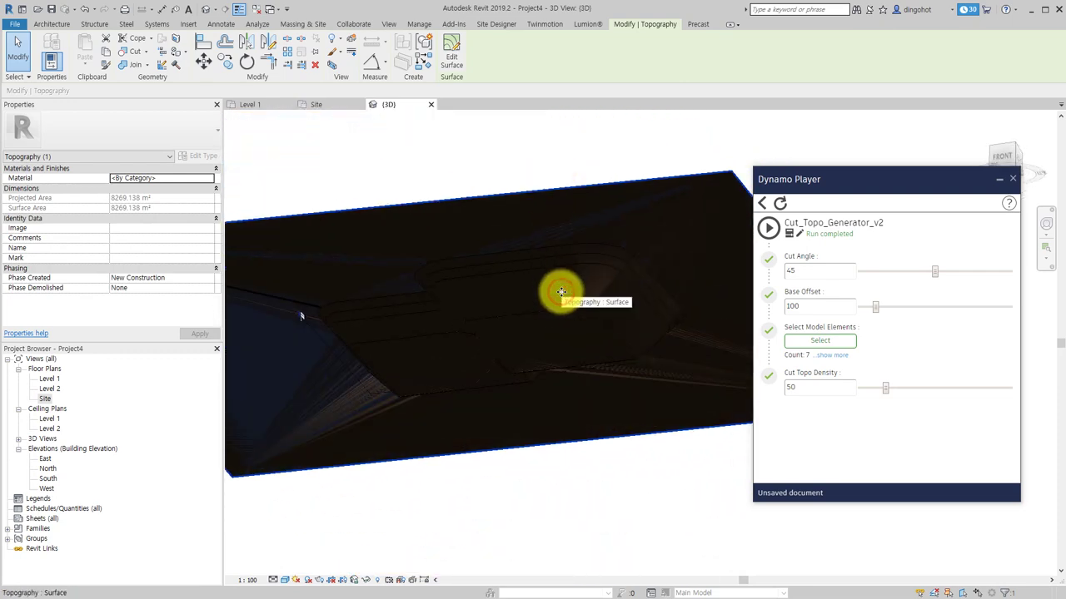
{"action": "mouse_move", "coordinate": [561, 291]}
{"action": "middle_mouse_down", "text": "shift"}
{"action": "mouse_move", "coordinate": [471, 495]}
{"action": "mouse_move", "coordinate": [573, 281]}
{"action": "mouse_move", "coordinate": [588, 322]}
{"action": "mouse_move", "coordinate": [582, 278]}
{"action": "mouse_move", "coordinate": [339, 582]}
{"action": "middle_mouse_up", "text": "shift"}
Step: Switch the 3D view to Hidden Line and orbit to inspect the cut slopes
{"action": "left_click", "coordinate": [284, 579]}
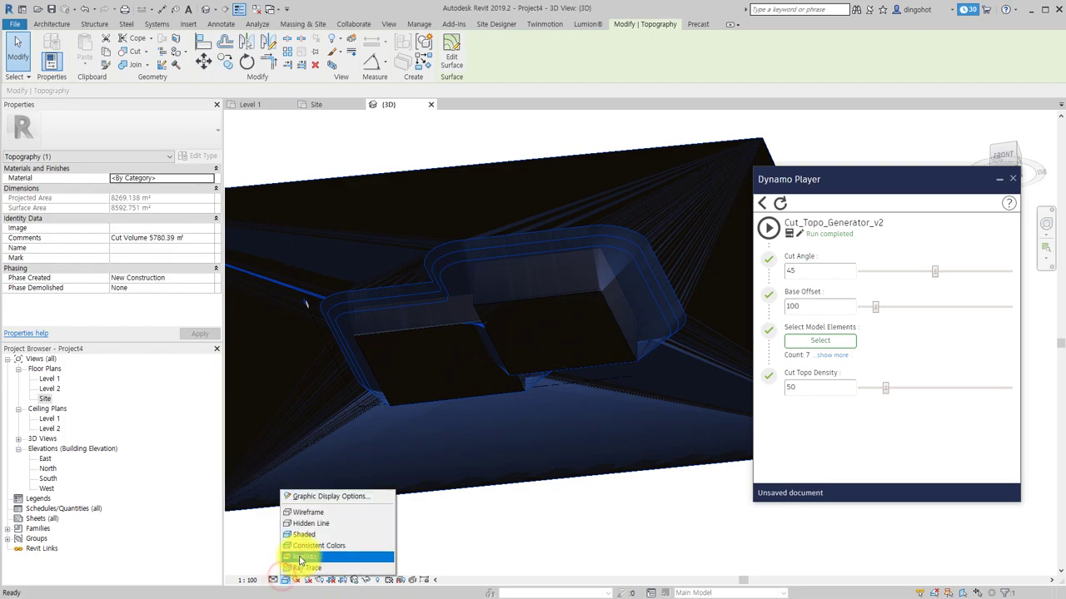
{"action": "left_click", "coordinate": [309, 525]}
{"action": "mouse_move", "coordinate": [304, 519]}
{"action": "middle_mouse_down", "text": "shift"}
{"action": "mouse_move", "coordinate": [472, 504]}
{"action": "mouse_move", "coordinate": [519, 514]}
{"action": "mouse_move", "coordinate": [434, 516]}
{"action": "middle_mouse_up", "text": "shift"}
{"action": "left_click", "coordinate": [433, 517]}
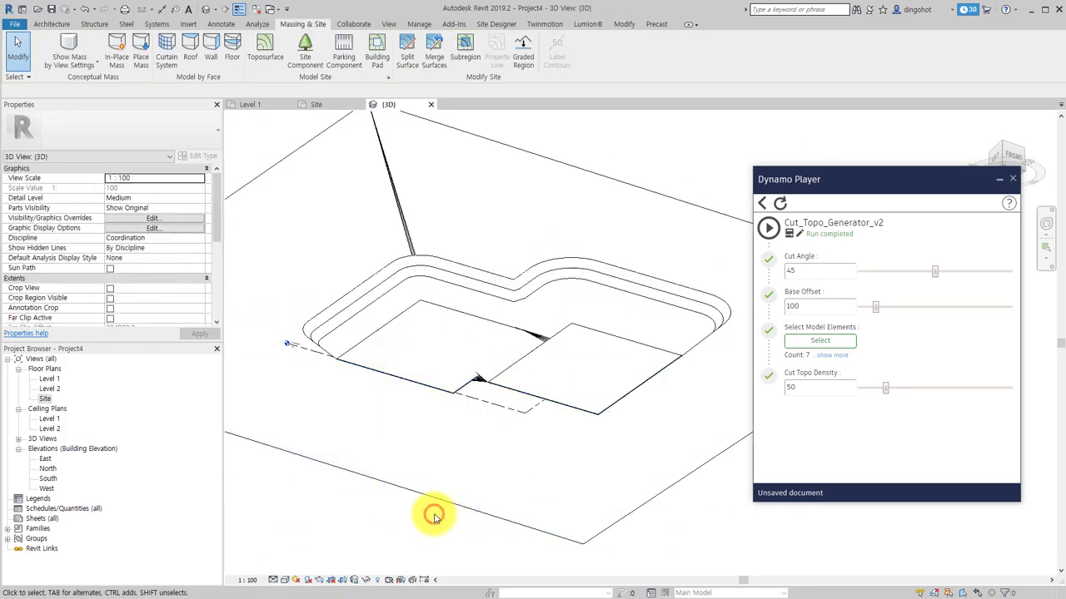
{"action": "left_click", "coordinate": [429, 271]}
{"action": "mouse_move", "coordinate": [445, 309]}
{"action": "middle_mouse_down", "text": "shift"}
{"action": "mouse_move", "coordinate": [469, 374]}
{"action": "mouse_move", "coordinate": [392, 445]}
{"action": "mouse_move", "coordinate": [242, 491]}
{"action": "mouse_move", "coordinate": [209, 452]}
{"action": "middle_mouse_up", "text": "shift"}
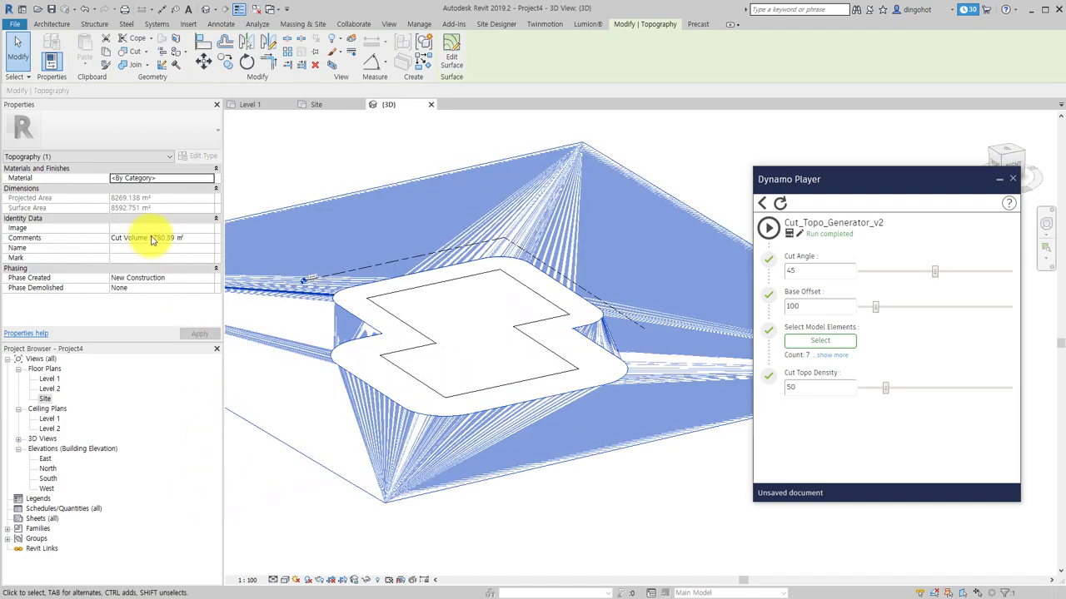
{"action": "left_click", "coordinate": [574, 482]}
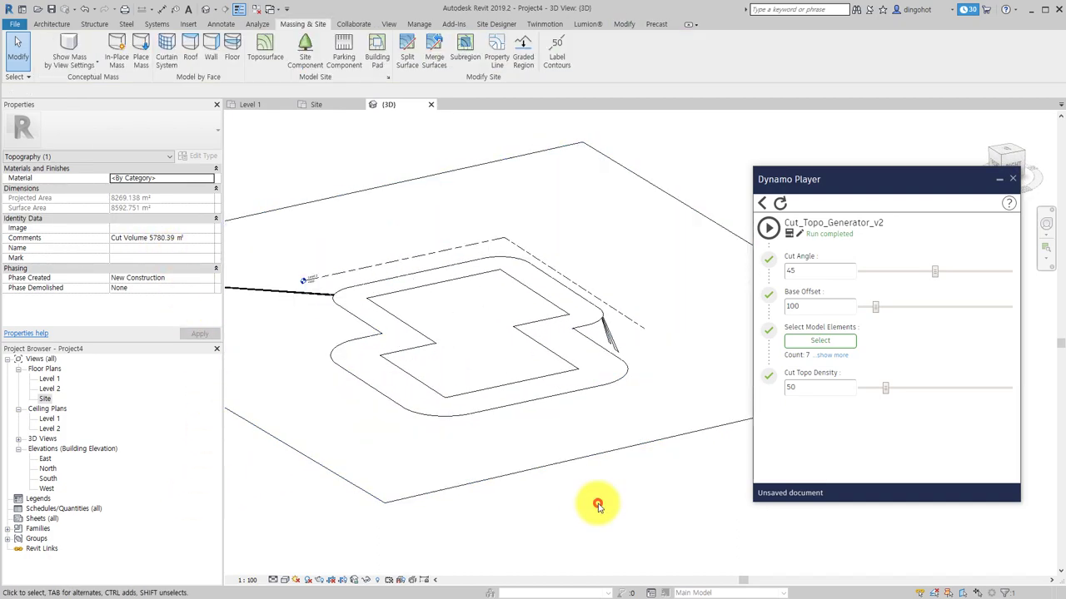
Step: Inspect the cut slopes from low side angles by orbiting around the topography
{"action": "left_click", "coordinate": [497, 355]}
{"action": "mouse_move", "coordinate": [497, 354]}
{"action": "middle_mouse_down", "text": "shift"}
{"action": "mouse_move", "coordinate": [542, 308]}
{"action": "mouse_move", "coordinate": [564, 346]}
{"action": "mouse_move", "coordinate": [518, 471]}
{"action": "mouse_move", "coordinate": [546, 343]}
{"action": "mouse_move", "coordinate": [571, 331]}
{"action": "middle_mouse_up", "text": "shift"}
{"action": "key", "text": "Escape"}
{"action": "left_click", "coordinate": [551, 337]}
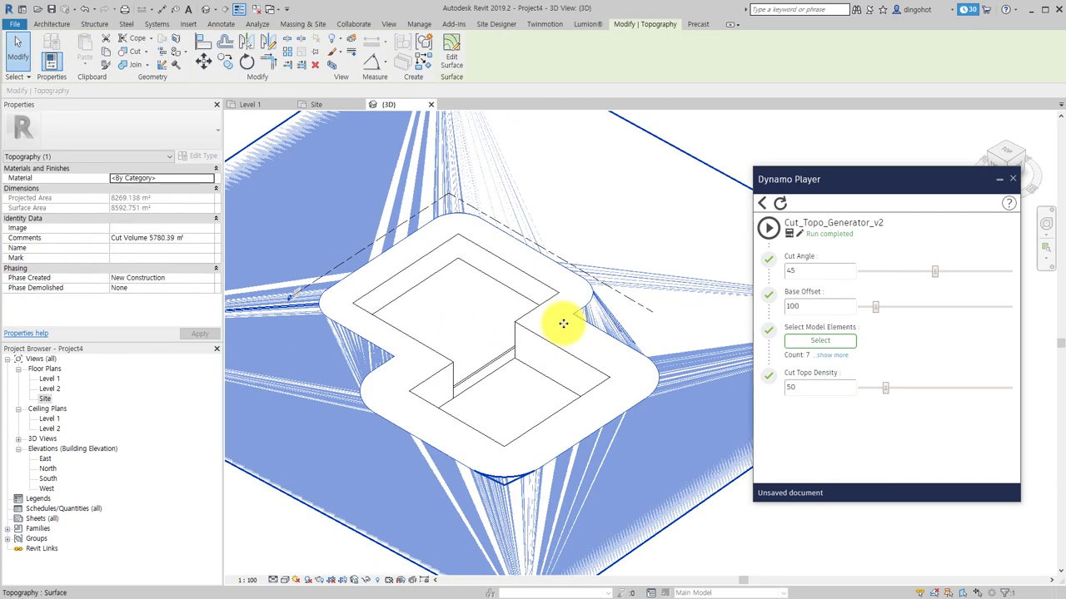
{"action": "mouse_move", "coordinate": [506, 421]}
{"action": "middle_mouse_down", "text": "shift"}
{"action": "mouse_move", "coordinate": [574, 171]}
{"action": "mouse_move", "coordinate": [509, 297]}
{"action": "middle_mouse_up", "text": "shift"}
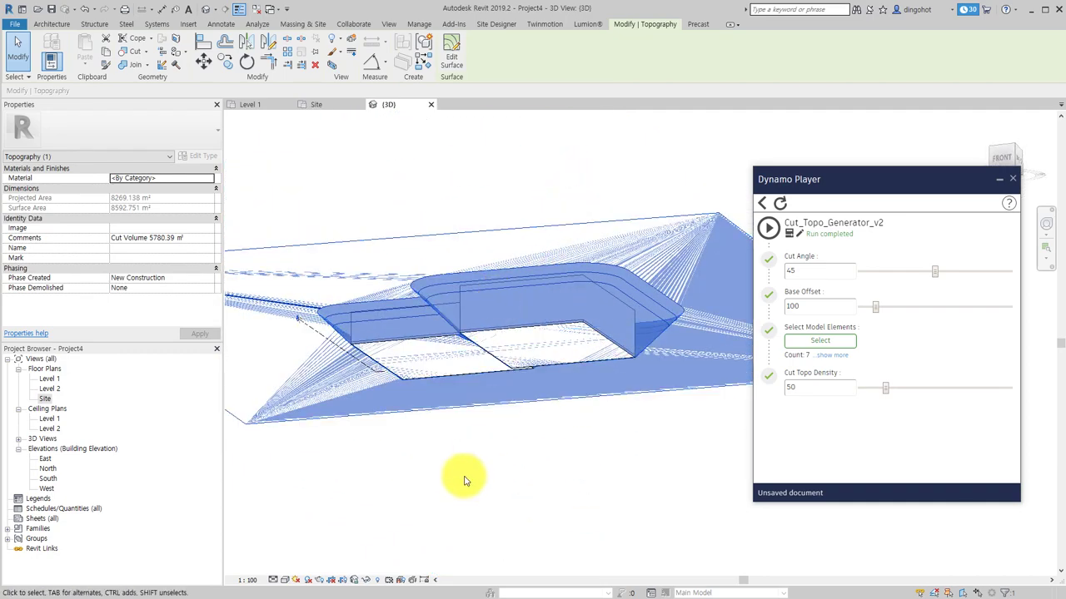
{"action": "left_click", "coordinate": [463, 493]}
{"action": "left_click", "coordinate": [468, 329]}
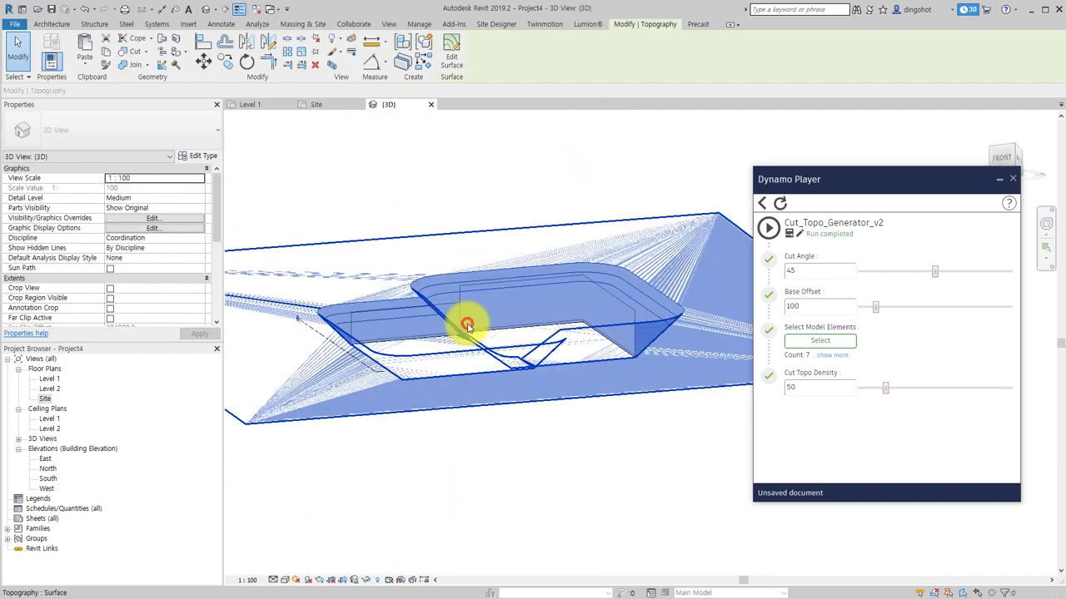
{"action": "mouse_move", "coordinate": [469, 322]}
{"action": "middle_mouse_down", "text": "shift"}
{"action": "mouse_move", "coordinate": [576, 333]}
{"action": "mouse_move", "coordinate": [659, 392]}
{"action": "mouse_move", "coordinate": [549, 456]}
{"action": "mouse_move", "coordinate": [402, 466]}
{"action": "middle_mouse_up", "text": "shift"}
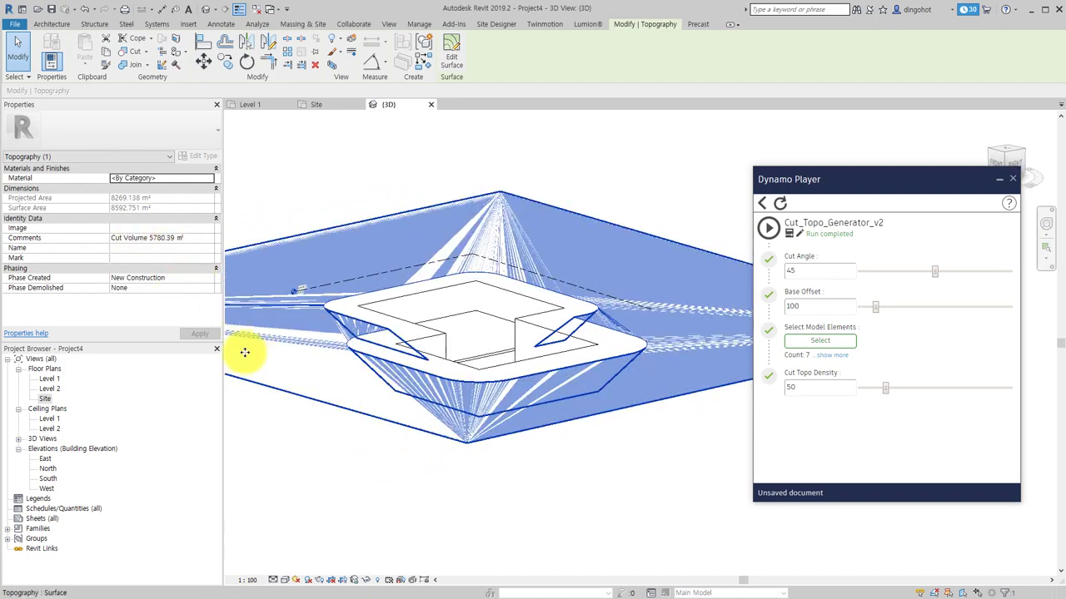
{"action": "left_click", "coordinate": [300, 471]}
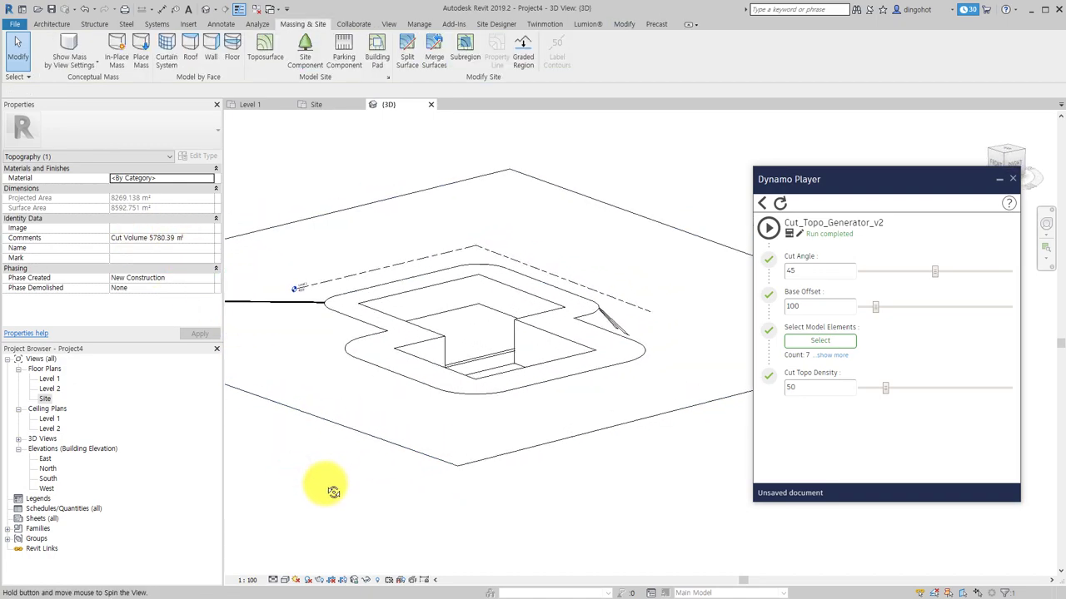
Step: Delete the extra lower building pad
{"action": "left_click", "coordinate": [466, 347]}
{"action": "key", "text": "Escape"}
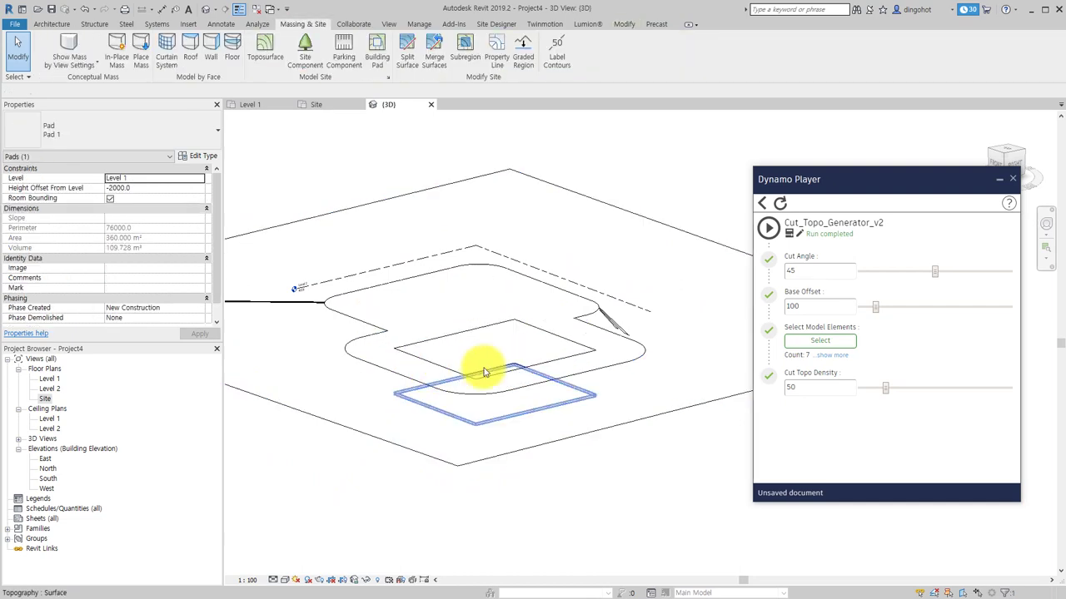
{"action": "left_click", "coordinate": [506, 400]}
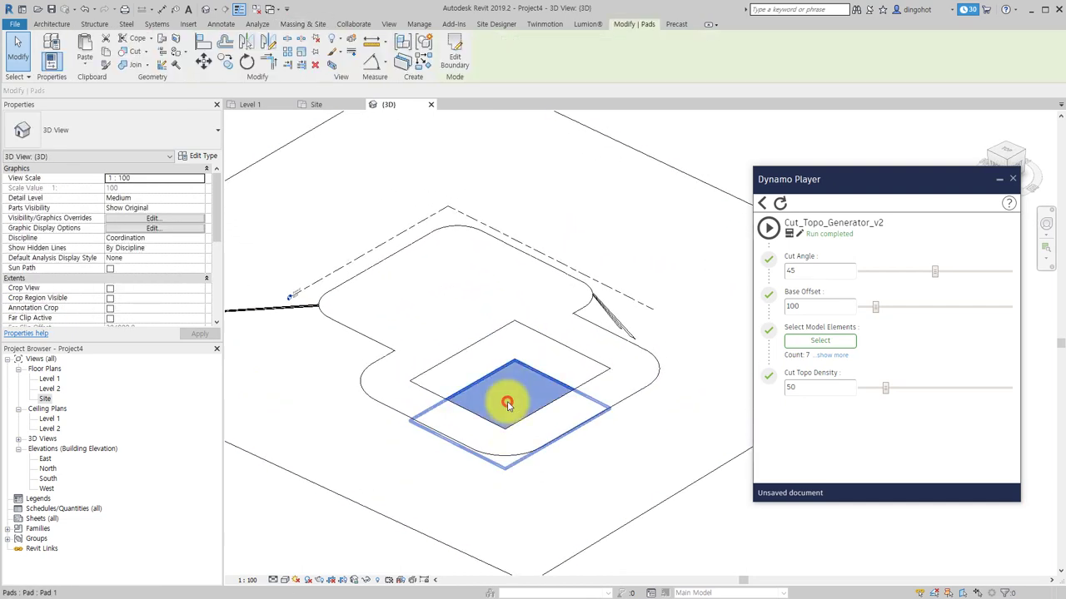
{"action": "key", "text": "Delete"}
Step: Set the original terrain surface's Phase Created to Existing
{"action": "mouse_move", "coordinate": [426, 466]}
{"action": "middle_mouse_down", "text": "shift"}
{"action": "mouse_move", "coordinate": [495, 219]}
{"action": "mouse_move", "coordinate": [464, 274]}
{"action": "mouse_move", "coordinate": [456, 323]}
{"action": "middle_mouse_up", "text": "shift"}
{"action": "left_click", "coordinate": [455, 323]}
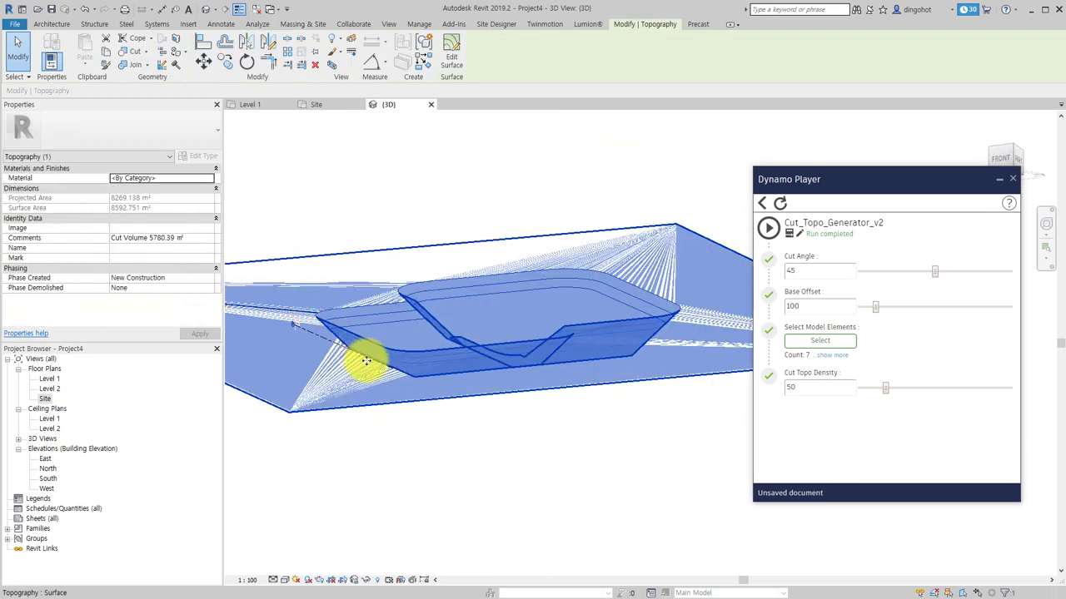
{"action": "middle_click_drag", "start_coordinate": [363, 362], "coordinate": [333, 522], "text": "shift"}
{"action": "left_click", "coordinate": [333, 522]}
{"action": "left_click", "coordinate": [464, 326]}
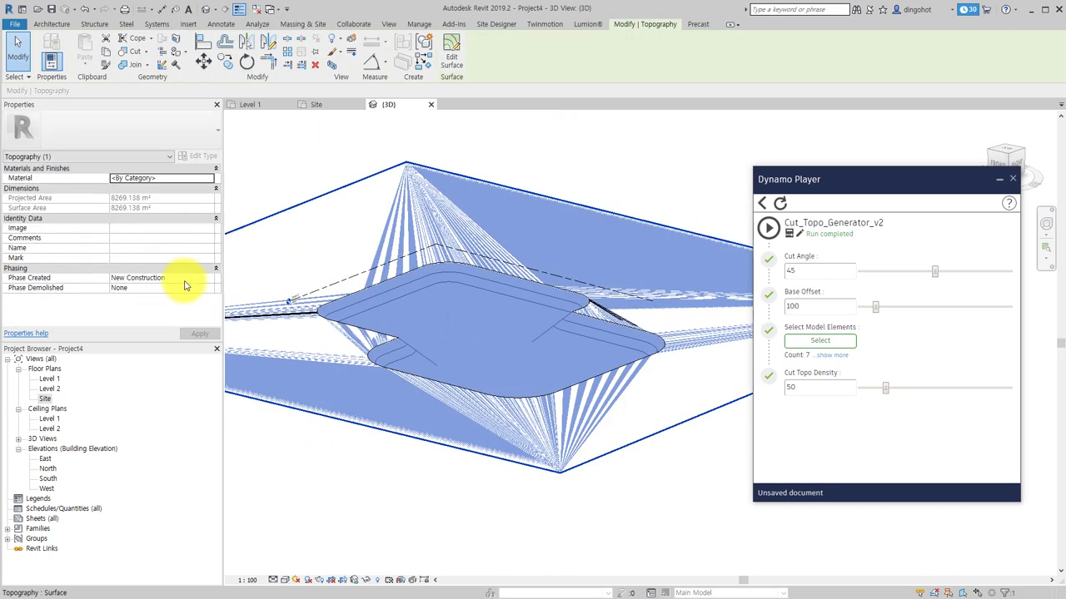
{"action": "left_click", "coordinate": [209, 278]}
{"action": "left_click", "coordinate": [125, 288]}
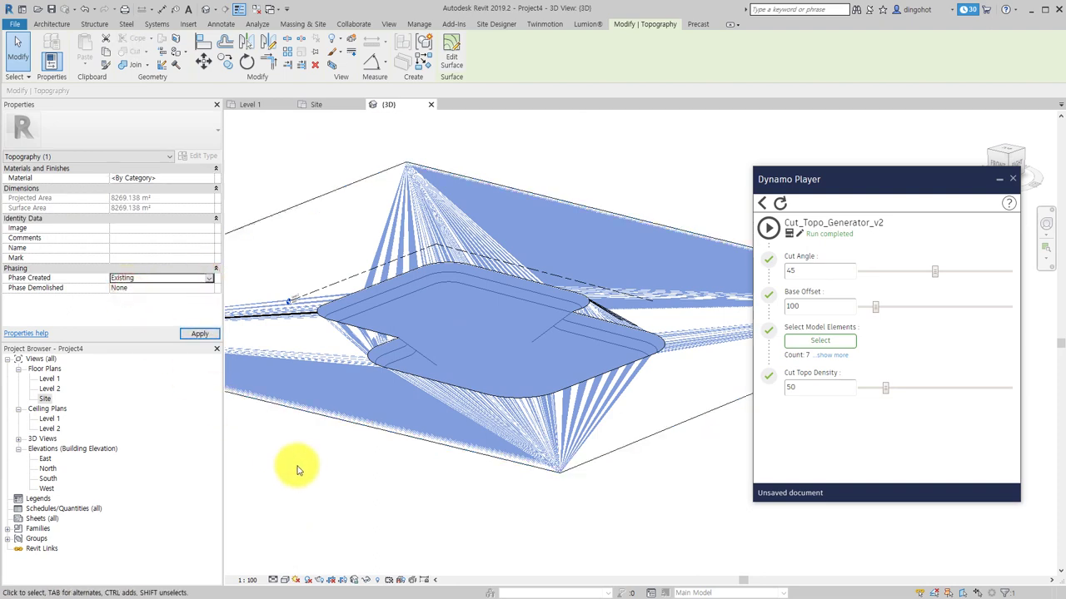
{"action": "left_click", "coordinate": [298, 468]}
Step: Select the cut topography and read its net cut/fill of 5811.710 m³
{"action": "middle_click_drag", "start_coordinate": [297, 468], "coordinate": [367, 333], "text": "shift"}
{"action": "left_click", "coordinate": [404, 333]}
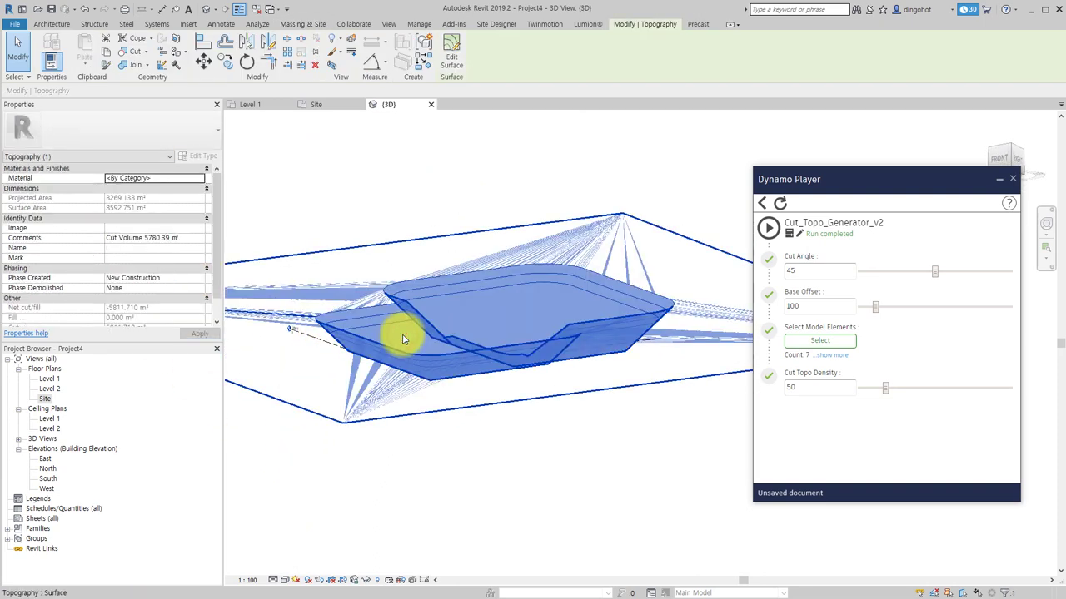
{"action": "scroll", "coordinate": [184, 298], "scroll_direction": "down", "scroll_amount": 1}
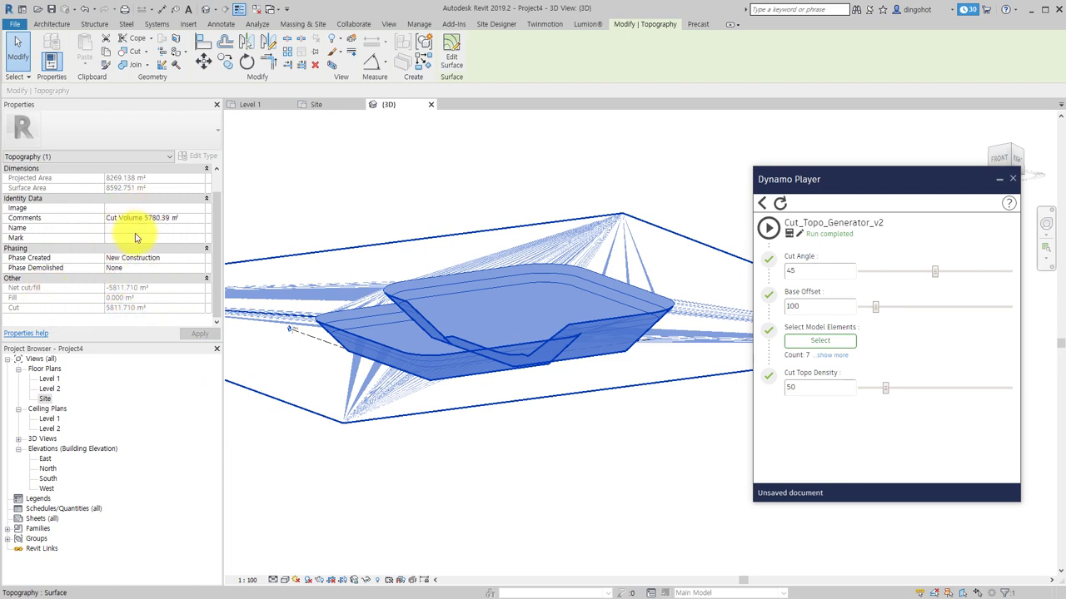
{"action": "left_click", "coordinate": [444, 478]}
{"action": "mouse_move", "coordinate": [444, 477]}
{"action": "middle_mouse_down", "text": "shift"}
{"action": "mouse_move", "coordinate": [424, 492]}
{"action": "mouse_move", "coordinate": [410, 533]}
{"action": "middle_mouse_up", "text": "shift"}
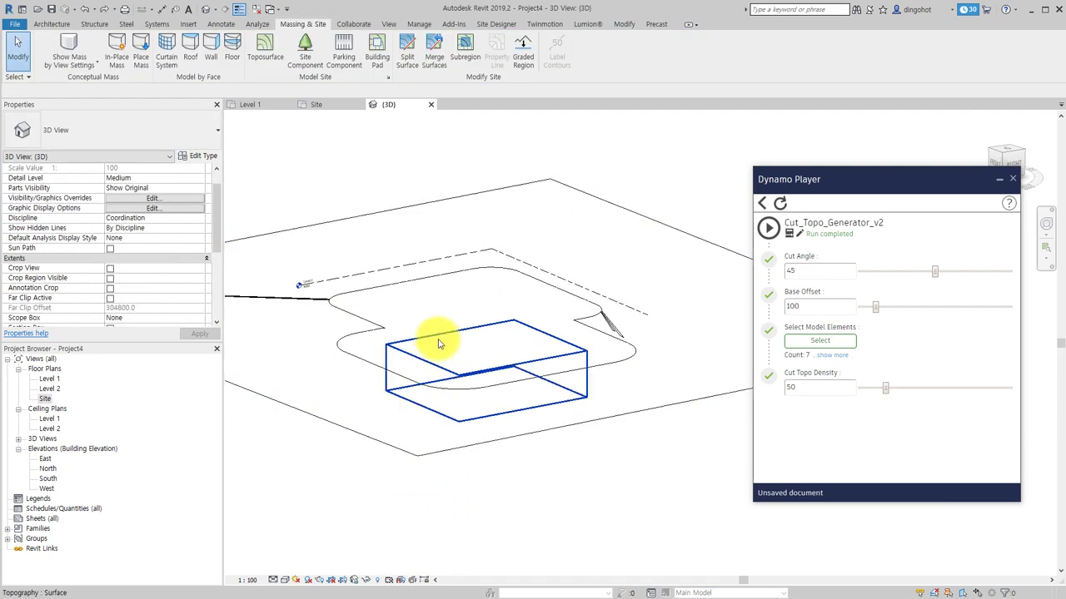
{"action": "mouse_move", "coordinate": [447, 316]}
{"action": "middle_mouse_down", "text": "shift"}
{"action": "mouse_move", "coordinate": [482, 349]}
{"action": "mouse_move", "coordinate": [488, 226]}
{"action": "middle_mouse_up", "text": "shift"}
{"action": "left_click", "coordinate": [468, 314]}
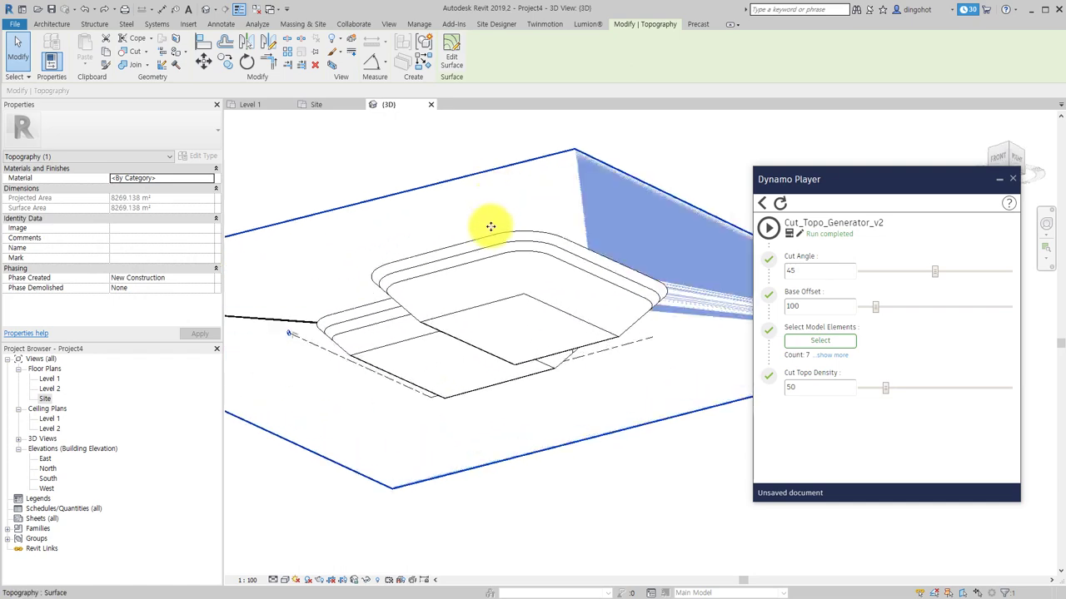
{"action": "mouse_move", "coordinate": [485, 294]}
{"action": "middle_mouse_down", "text": "shift"}
{"action": "mouse_move", "coordinate": [475, 369]}
{"action": "mouse_move", "coordinate": [488, 474]}
{"action": "mouse_move", "coordinate": [655, 331]}
{"action": "middle_mouse_up", "text": "shift"}
{"action": "left_click", "coordinate": [488, 474]}
Step: Check the inner and cut topography surfaces' phases, leaving them as New Construction
{"action": "left_click", "coordinate": [677, 327]}
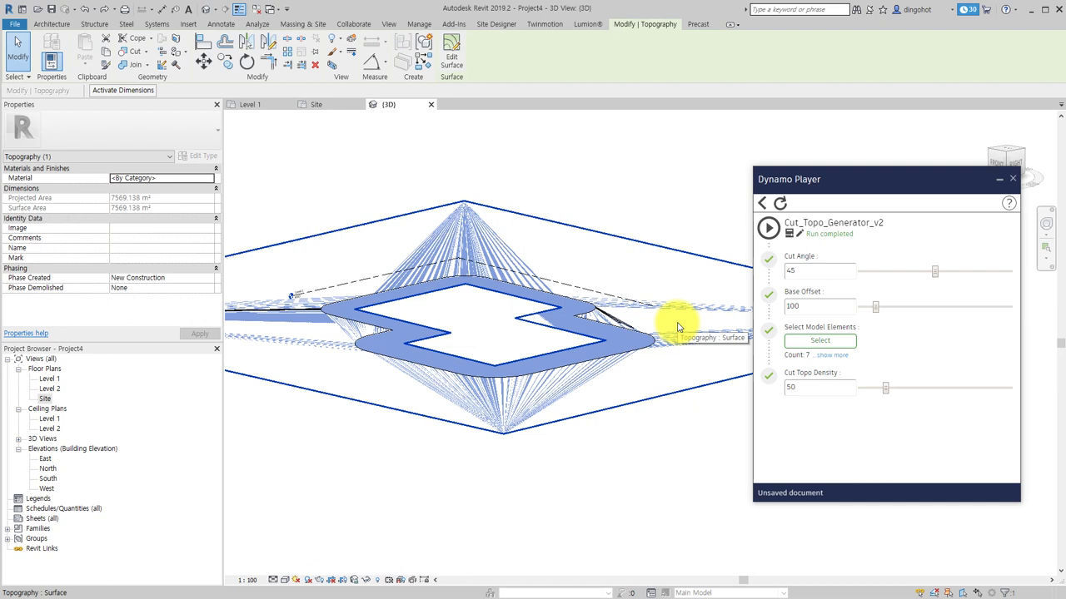
{"action": "left_click", "coordinate": [210, 279]}
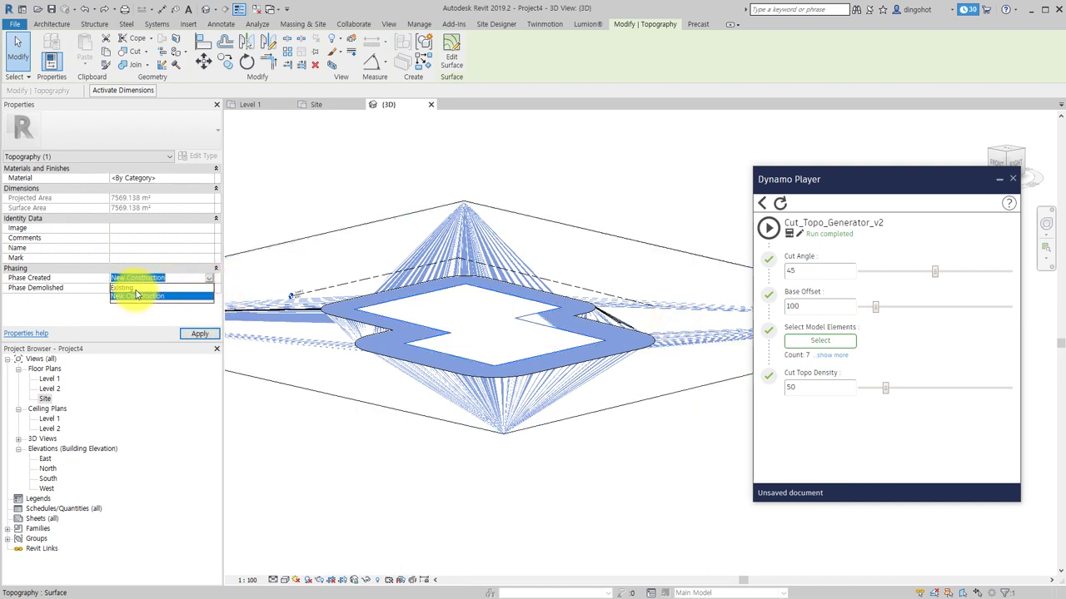
{"action": "left_click", "coordinate": [343, 473]}
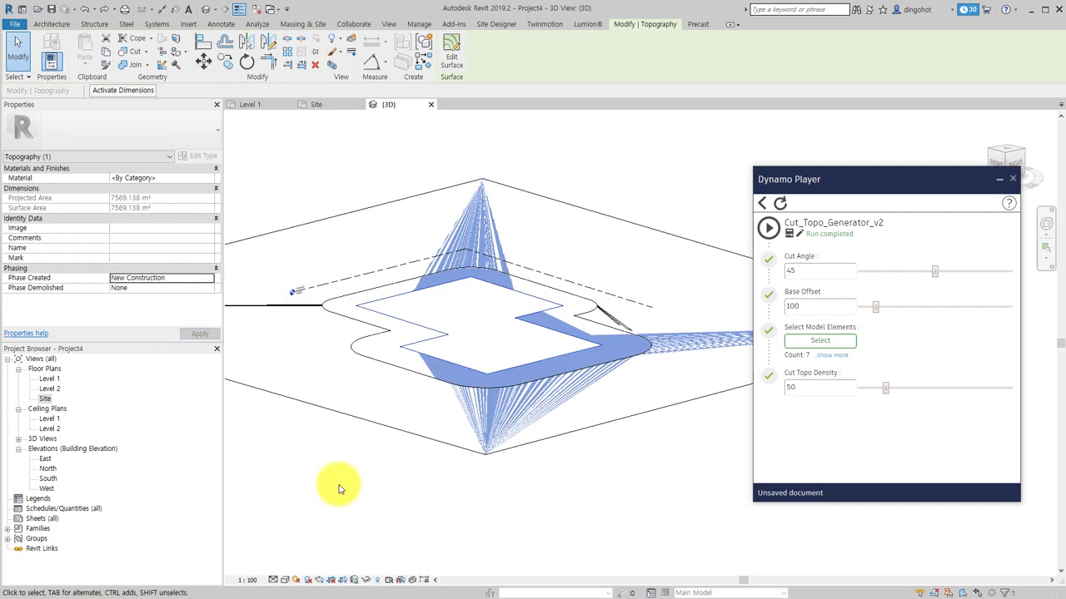
{"action": "left_click", "coordinate": [470, 305]}
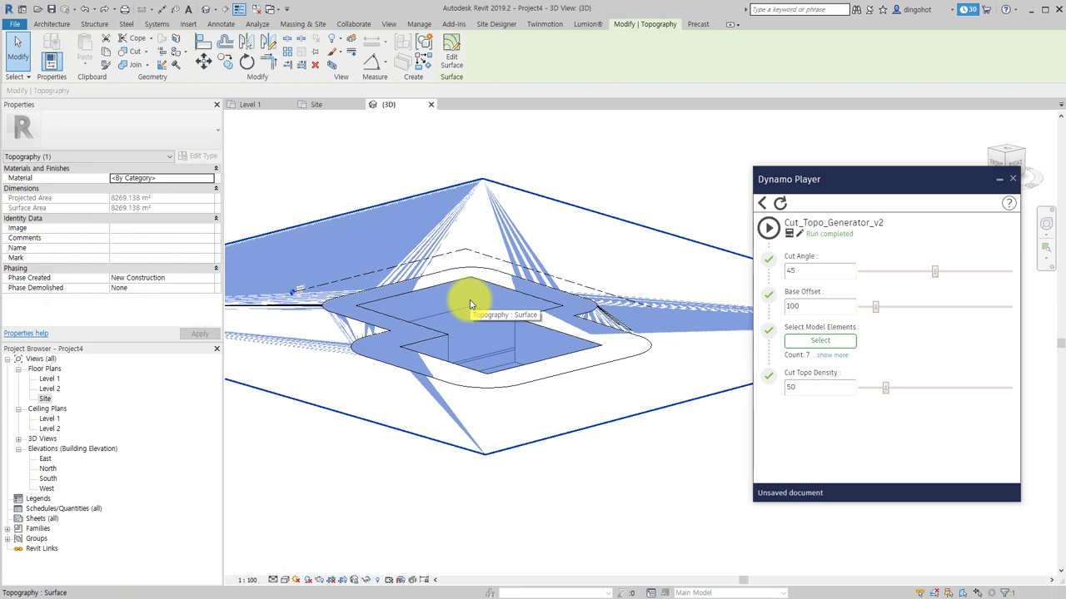
{"action": "key", "text": "Escape"}
{"action": "left_click", "coordinate": [620, 280]}
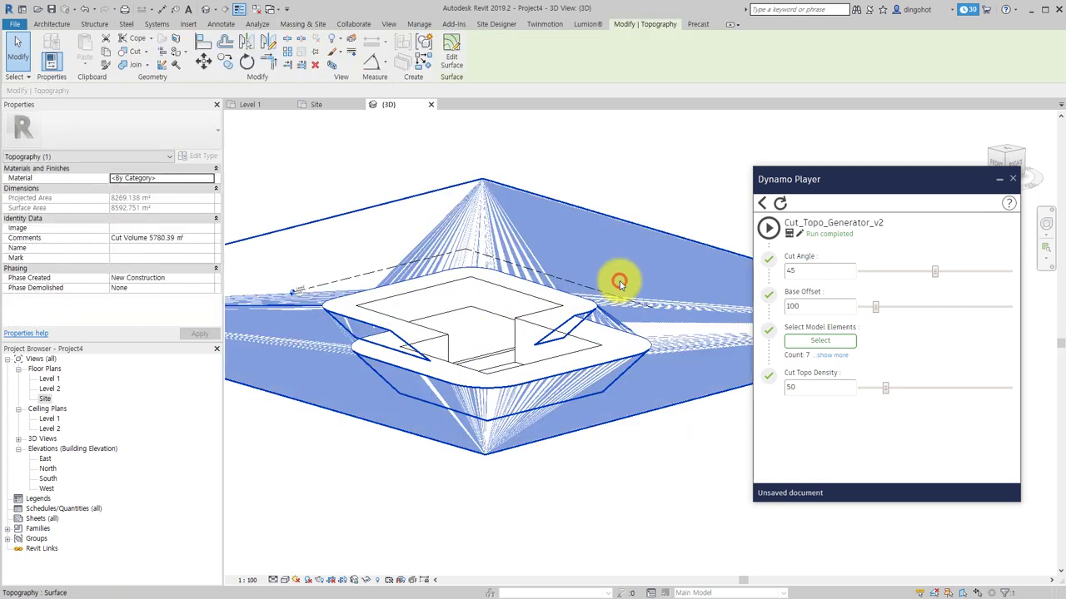
{"action": "left_click", "coordinate": [619, 281]}
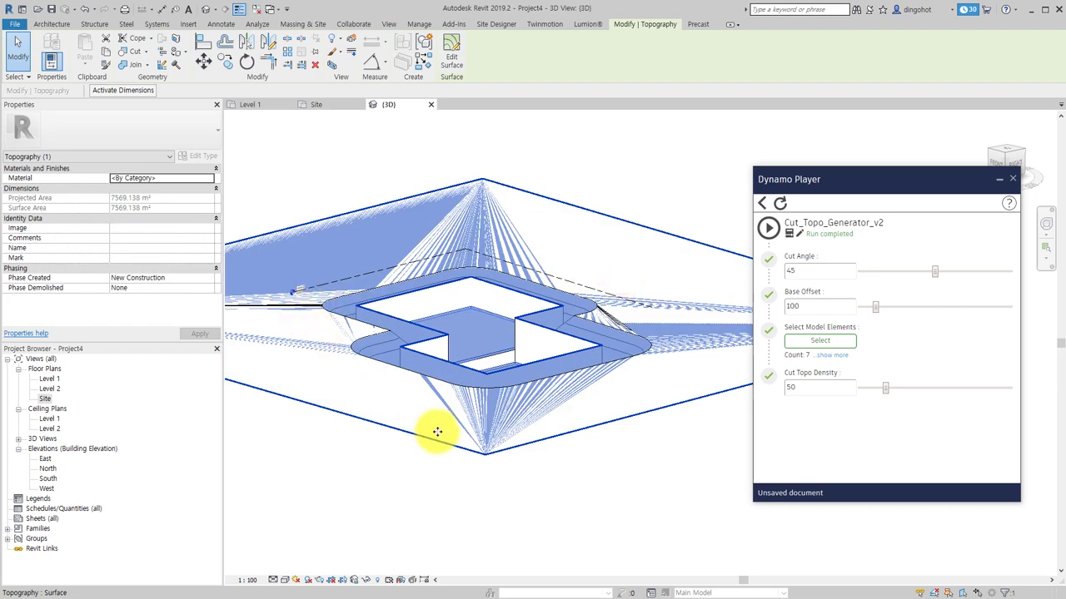
{"action": "middle_click_drag", "start_coordinate": [435, 431], "coordinate": [448, 277], "text": "shift"}
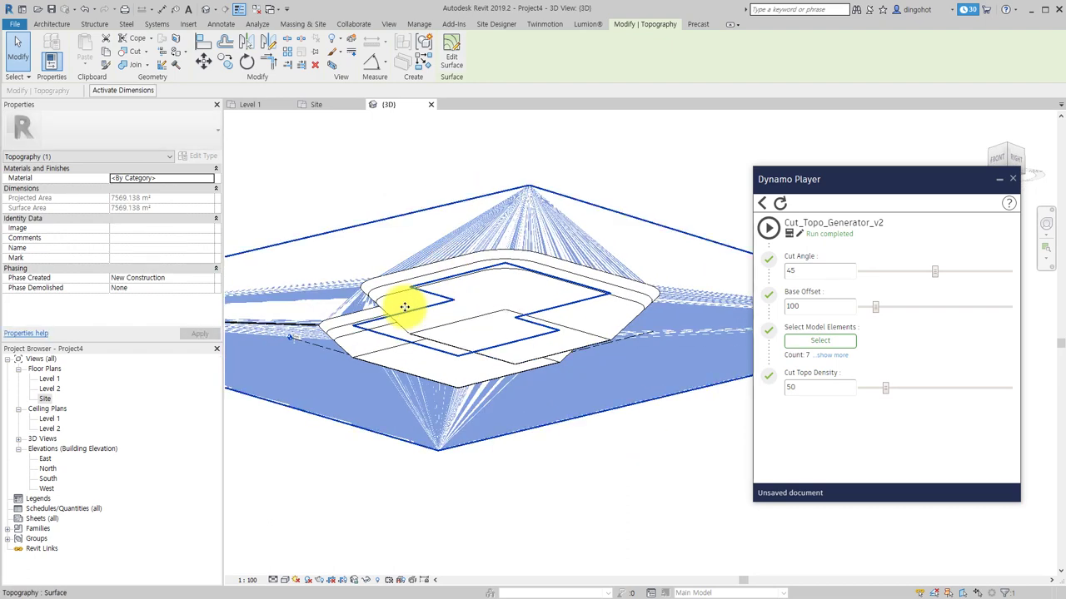
{"action": "key", "text": "Tab"}
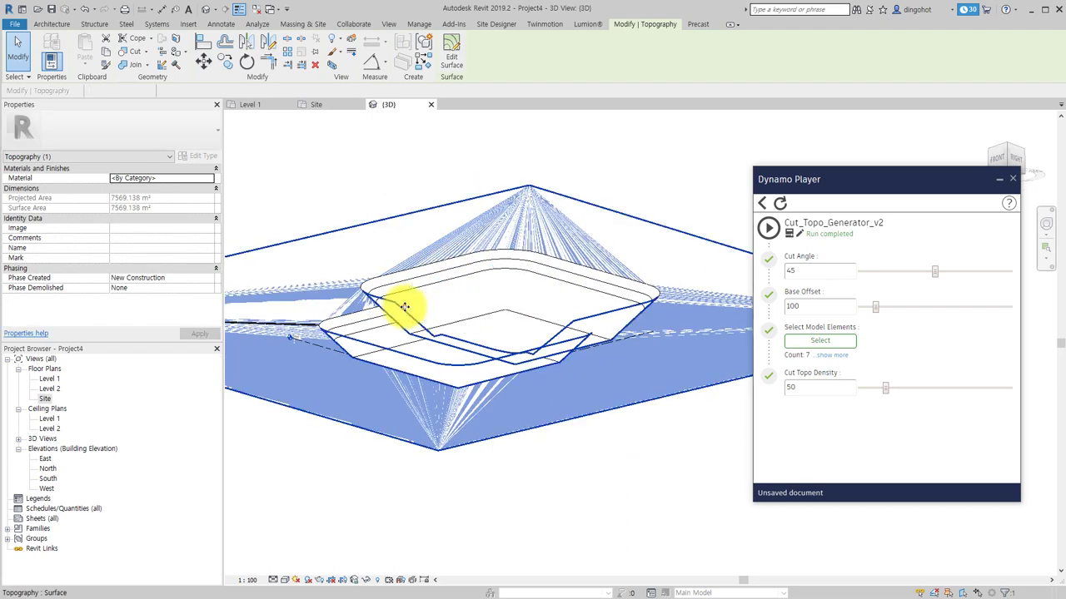
{"action": "left_click", "coordinate": [403, 307]}
{"action": "left_click", "coordinate": [208, 278]}
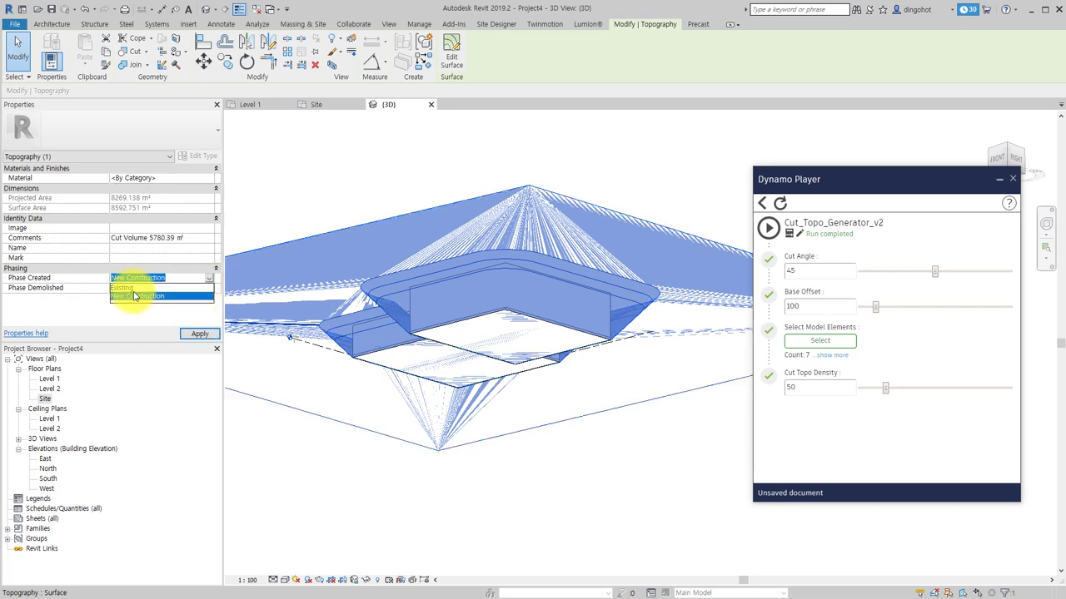
{"action": "left_click", "coordinate": [281, 528]}
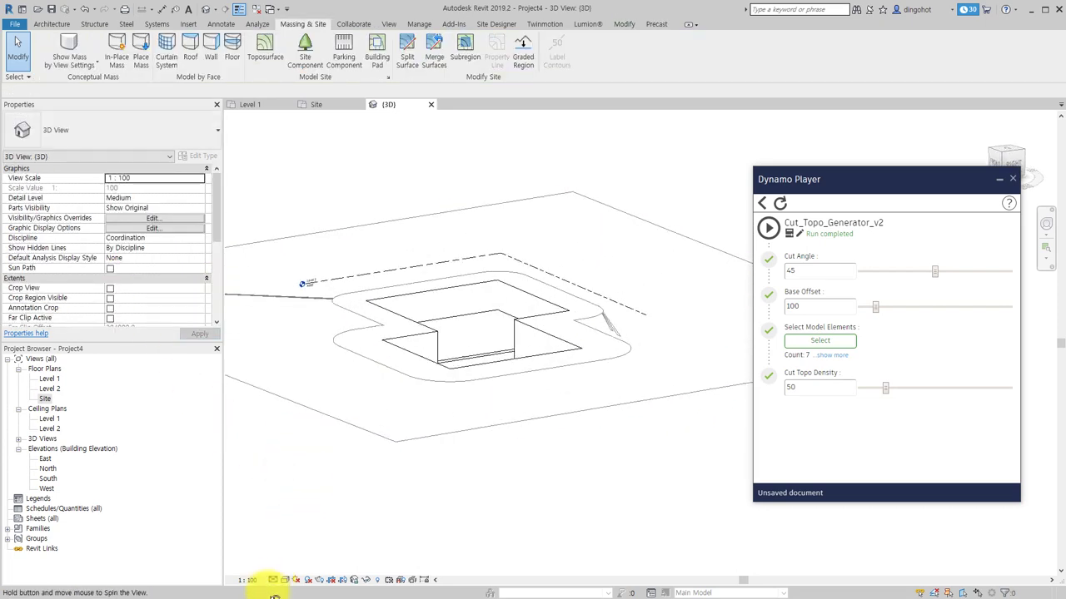
Step: Temporarily hide the toposurface to reveal the sunken pads
{"action": "left_click", "coordinate": [555, 270]}
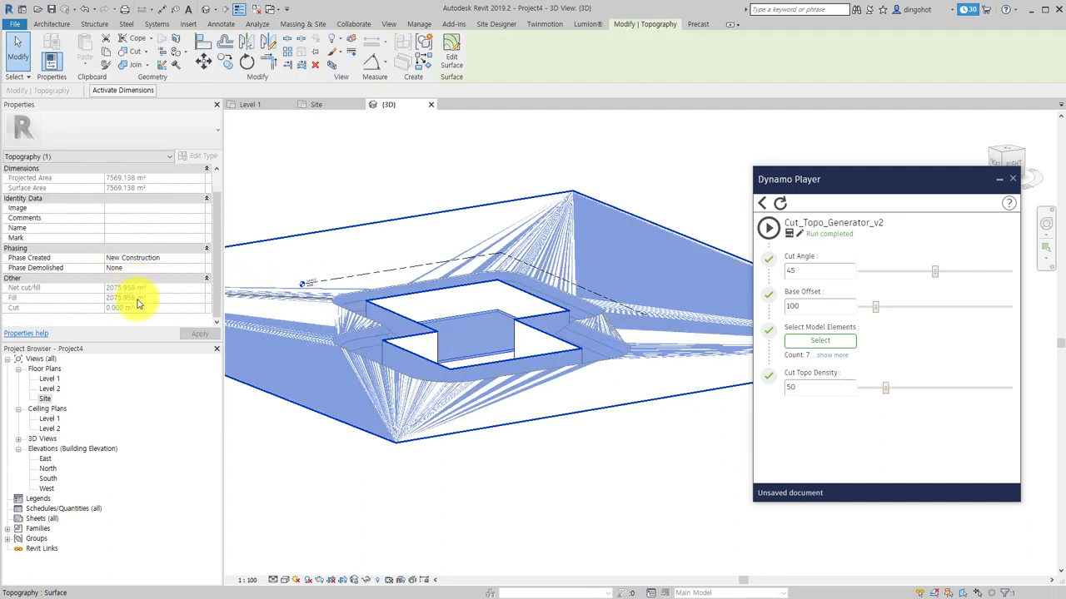
{"action": "left_click", "coordinate": [296, 480]}
{"action": "mouse_move", "coordinate": [291, 475]}
{"action": "middle_mouse_down", "text": "shift"}
{"action": "mouse_move", "coordinate": [397, 265]}
{"action": "mouse_move", "coordinate": [380, 495]}
{"action": "mouse_move", "coordinate": [354, 324]}
{"action": "mouse_move", "coordinate": [353, 507]}
{"action": "mouse_move", "coordinate": [369, 340]}
{"action": "middle_mouse_up", "text": "shift"}
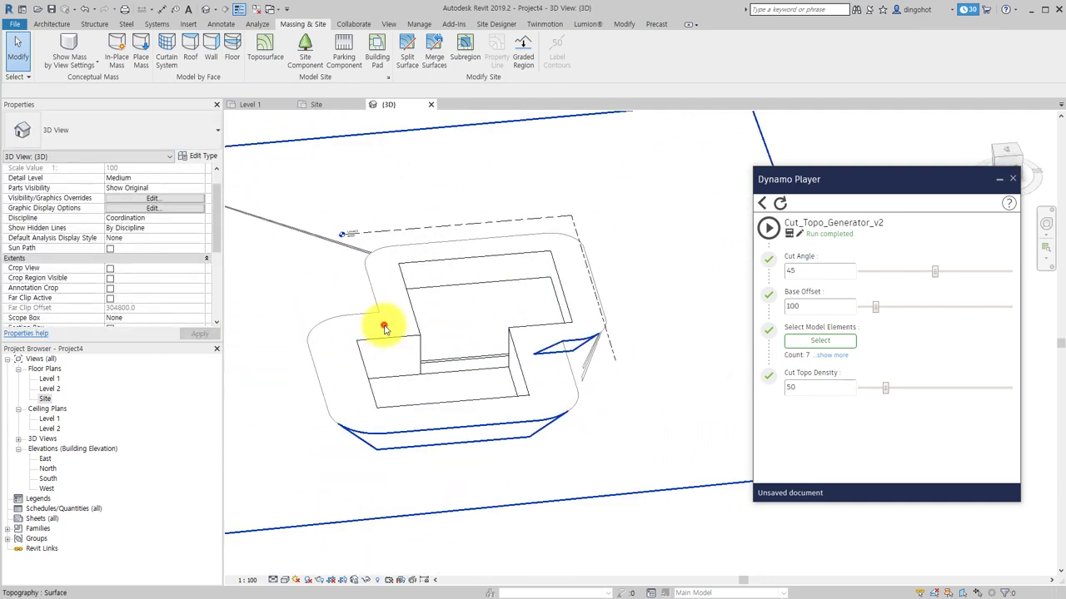
{"action": "left_click", "coordinate": [384, 328]}
{"action": "key", "text": "Escape"}
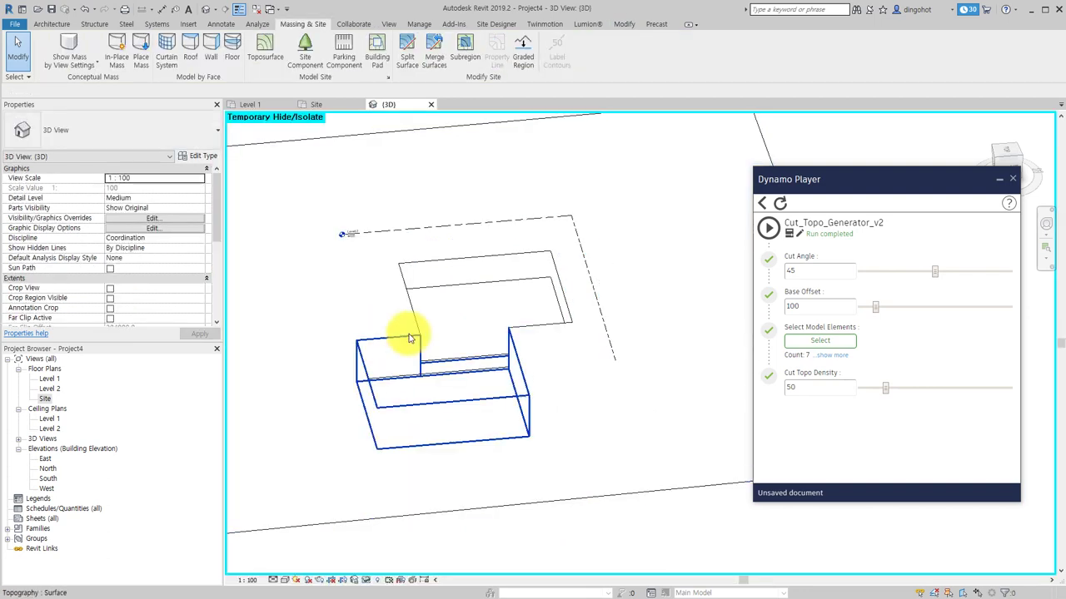
{"action": "left_click", "coordinate": [397, 322]}
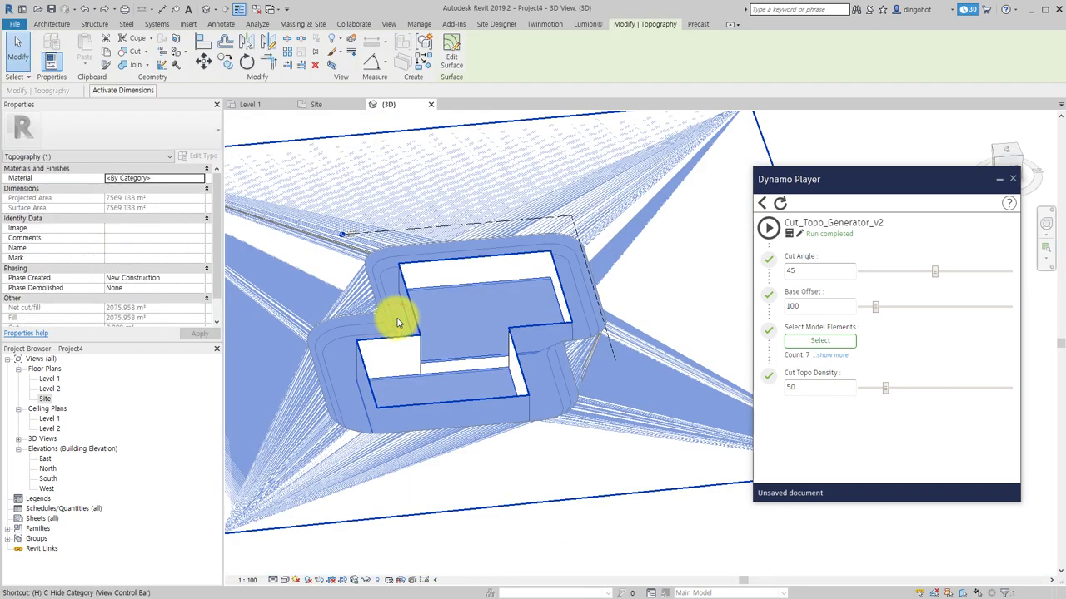
{"action": "key", "text": "h"}
{"action": "key", "text": "h"}
{"action": "mouse_move", "coordinate": [398, 322]}
{"action": "middle_mouse_down", "text": "shift"}
{"action": "mouse_move", "coordinate": [447, 337]}
{"action": "mouse_move", "coordinate": [438, 343]}
{"action": "middle_mouse_up", "text": "shift"}
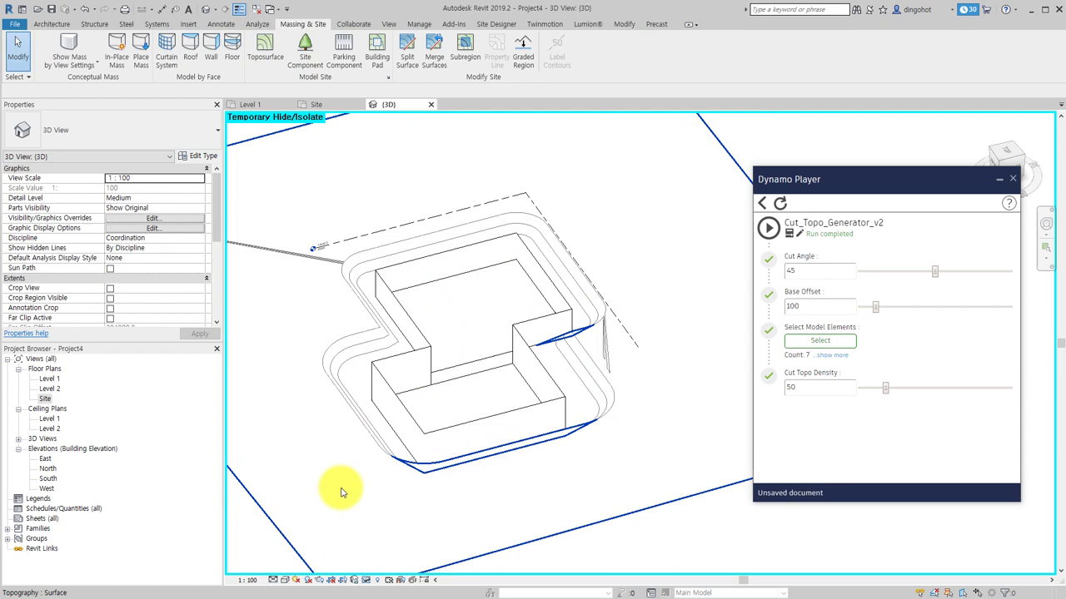
Step: Switch the visual style to Consistent Colors and orbit to a low side view
{"action": "left_click", "coordinate": [283, 579]}
{"action": "left_click", "coordinate": [296, 548]}
{"action": "mouse_move", "coordinate": [286, 536]}
{"action": "middle_mouse_down", "text": "shift"}
{"action": "mouse_move", "coordinate": [308, 366]}
{"action": "mouse_move", "coordinate": [447, 357]}
{"action": "mouse_move", "coordinate": [628, 435]}
{"action": "mouse_move", "coordinate": [554, 442]}
{"action": "mouse_move", "coordinate": [670, 535]}
{"action": "mouse_move", "coordinate": [635, 478]}
{"action": "mouse_move", "coordinate": [577, 561]}
{"action": "mouse_move", "coordinate": [573, 542]}
{"action": "mouse_move", "coordinate": [659, 477]}
{"action": "mouse_move", "coordinate": [604, 433]}
{"action": "middle_mouse_up", "text": "shift"}
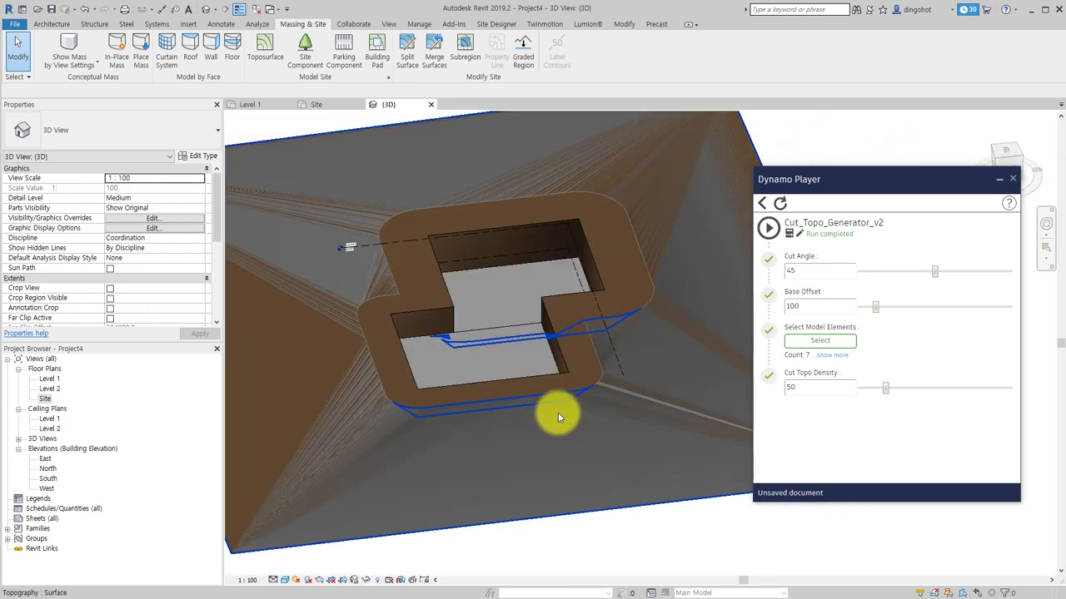
Step: Select Pad 1 and orbit to look down on the pads
{"action": "mouse_move", "coordinate": [554, 411]}
{"action": "middle_mouse_down", "text": "shift"}
{"action": "mouse_move", "coordinate": [400, 352]}
{"action": "mouse_move", "coordinate": [345, 392]}
{"action": "mouse_move", "coordinate": [458, 341]}
{"action": "mouse_move", "coordinate": [364, 341]}
{"action": "mouse_move", "coordinate": [394, 458]}
{"action": "middle_mouse_up", "text": "shift"}
{"action": "left_click", "coordinate": [367, 340]}
{"action": "key", "text": "Escape"}
{"action": "left_click", "coordinate": [460, 369]}
{"action": "mouse_move", "coordinate": [460, 368]}
{"action": "middle_mouse_down", "text": "shift"}
{"action": "mouse_move", "coordinate": [590, 405]}
{"action": "mouse_move", "coordinate": [421, 129]}
{"action": "middle_mouse_up", "text": "shift"}
Step: Add a 9000-wide rectangular extension to Pad 1's boundary, trimming it into an L-shape
{"action": "left_click", "coordinate": [450, 60]}
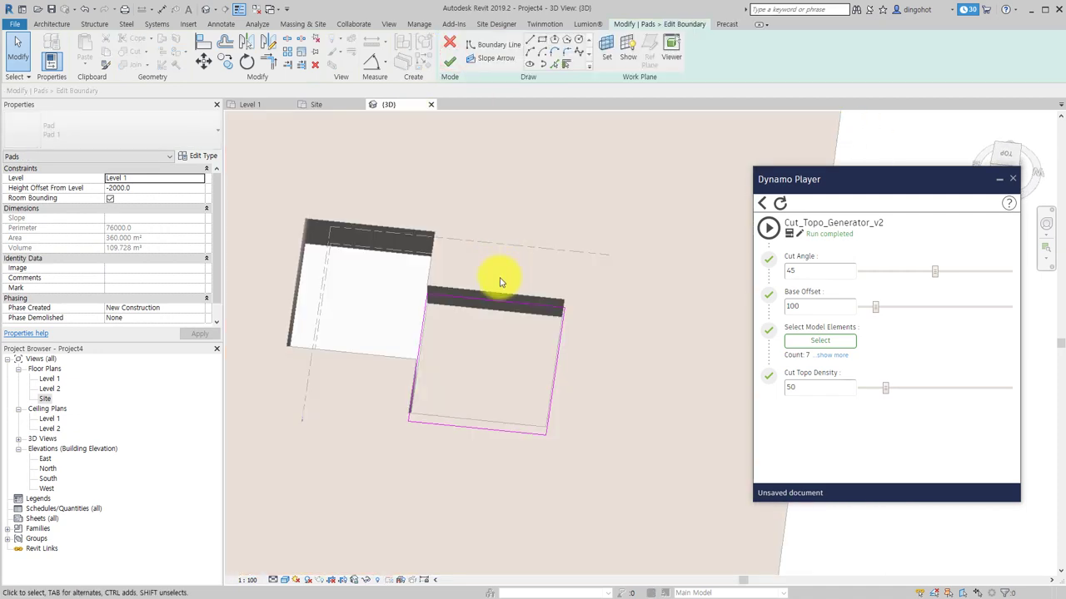
{"action": "left_click", "coordinate": [539, 41]}
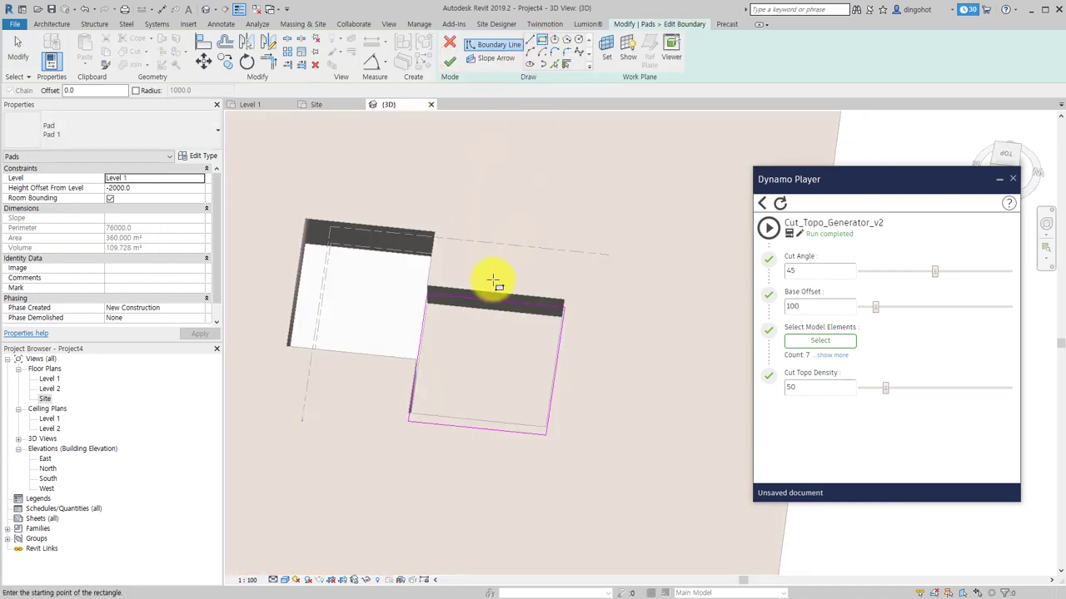
{"action": "left_click", "coordinate": [529, 41]}
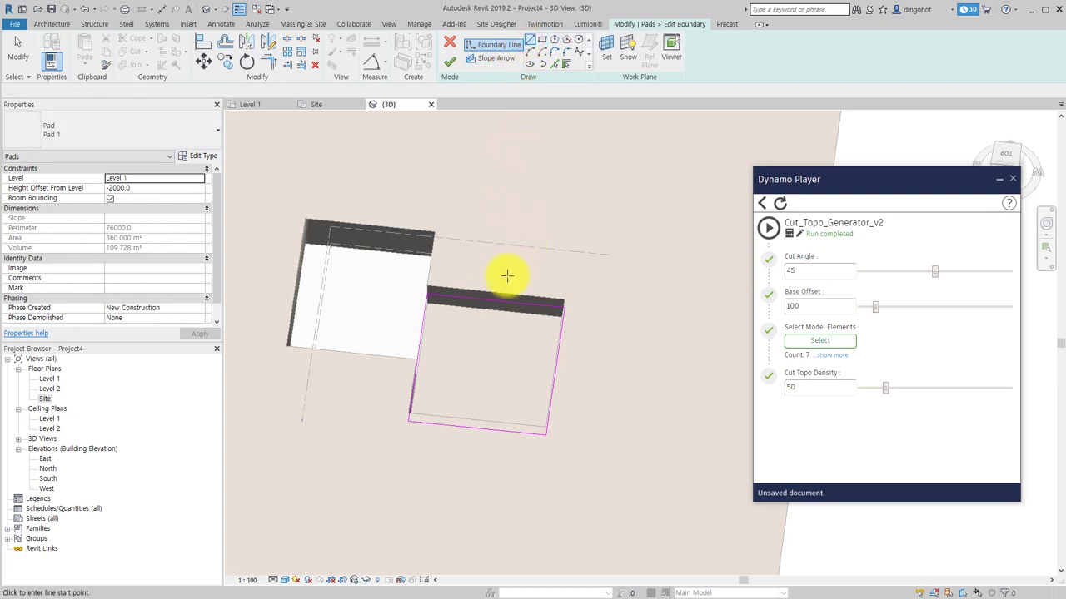
{"action": "left_click", "coordinate": [498, 298]}
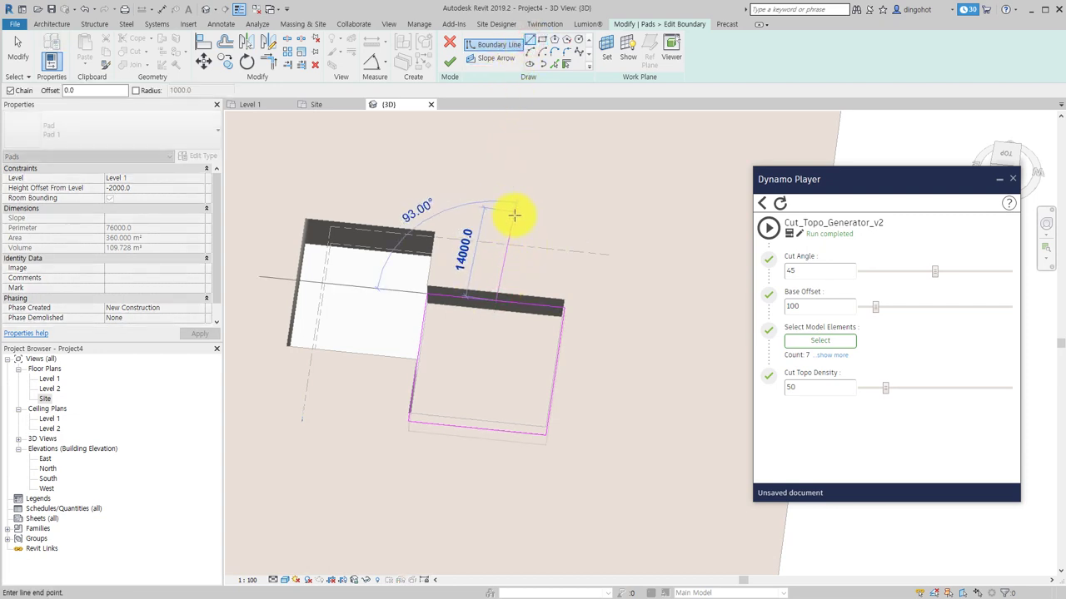
{"action": "left_click", "coordinate": [503, 257]}
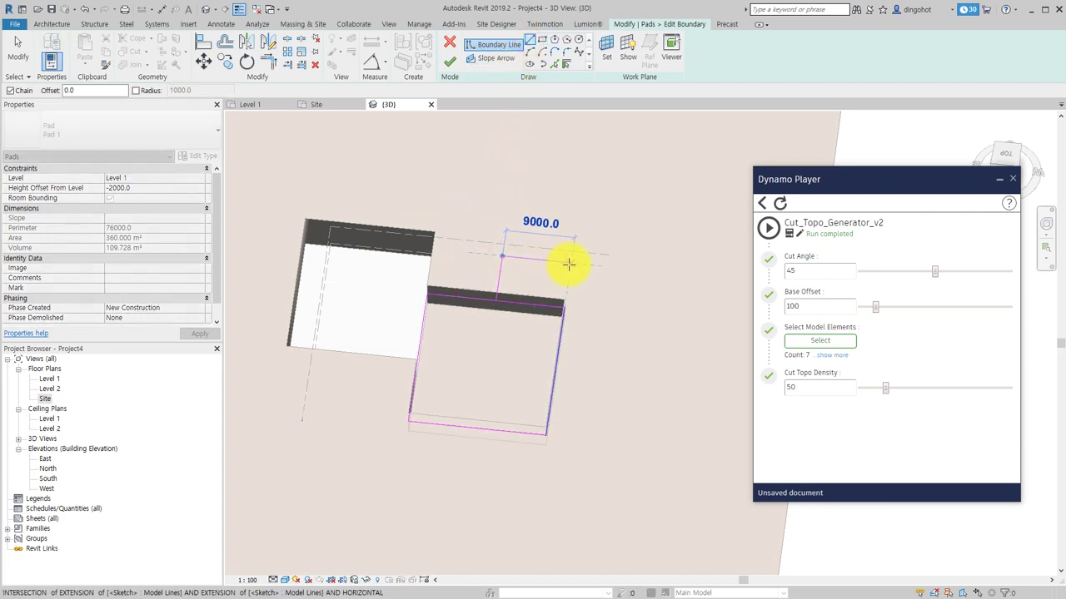
{"action": "left_click", "coordinate": [569, 264]}
{"action": "key", "text": "t"}
{"action": "key", "text": "r"}
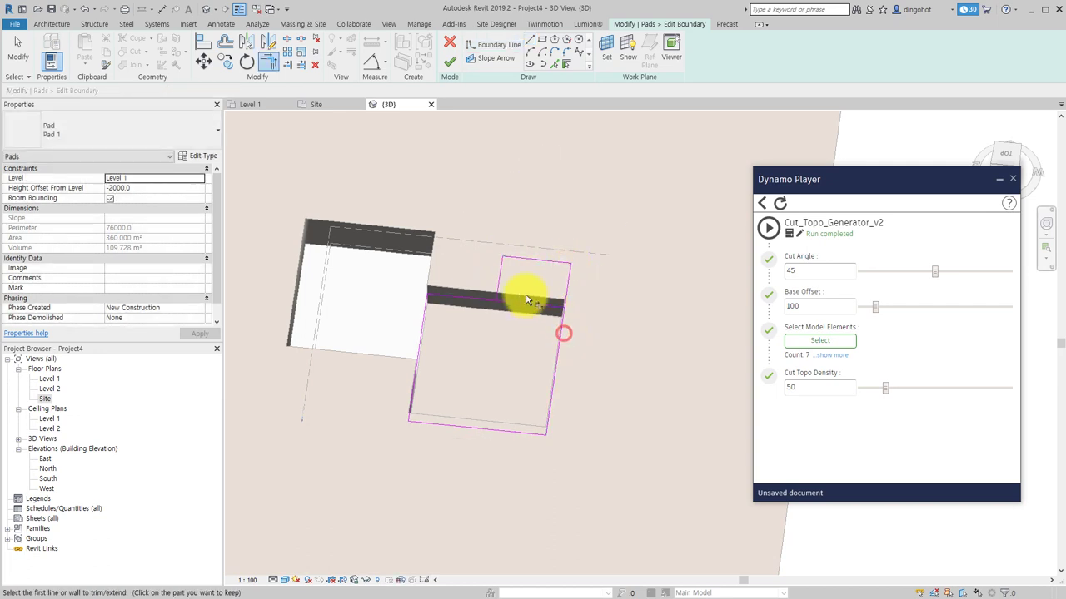
{"action": "left_click", "coordinate": [450, 64]}
{"action": "mouse_move", "coordinate": [452, 424]}
{"action": "middle_mouse_down", "text": "shift"}
{"action": "mouse_move", "coordinate": [510, 386]}
{"action": "mouse_move", "coordinate": [488, 388]}
{"action": "middle_mouse_up", "text": "shift"}
Step: Re-run Cut_Topo_Generator_v2 at Cut Angle 60 with the topography and reshaped pads selected
{"action": "left_click", "coordinate": [481, 473]}
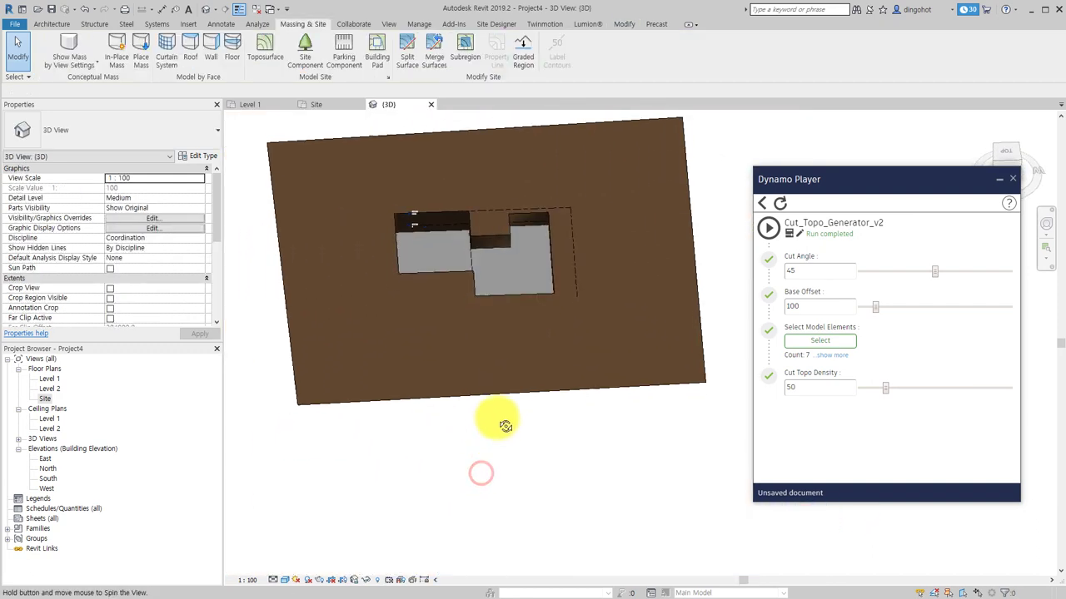
{"action": "middle_click_drag", "start_coordinate": [506, 425], "coordinate": [519, 399], "text": "shift"}
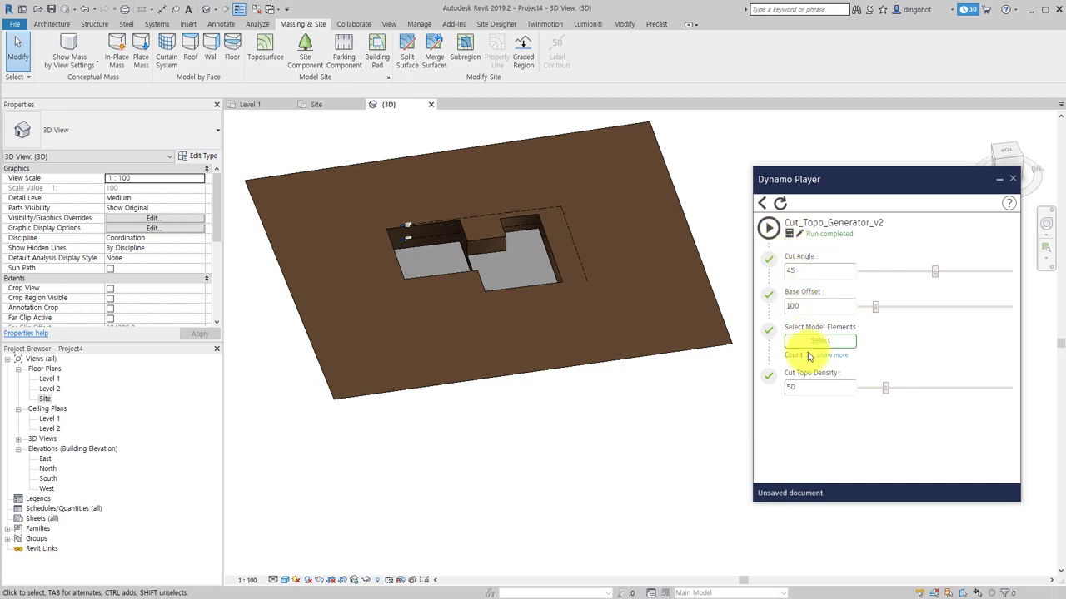
{"action": "double_click", "coordinate": [800, 269]}
{"action": "type", "text": "60"}
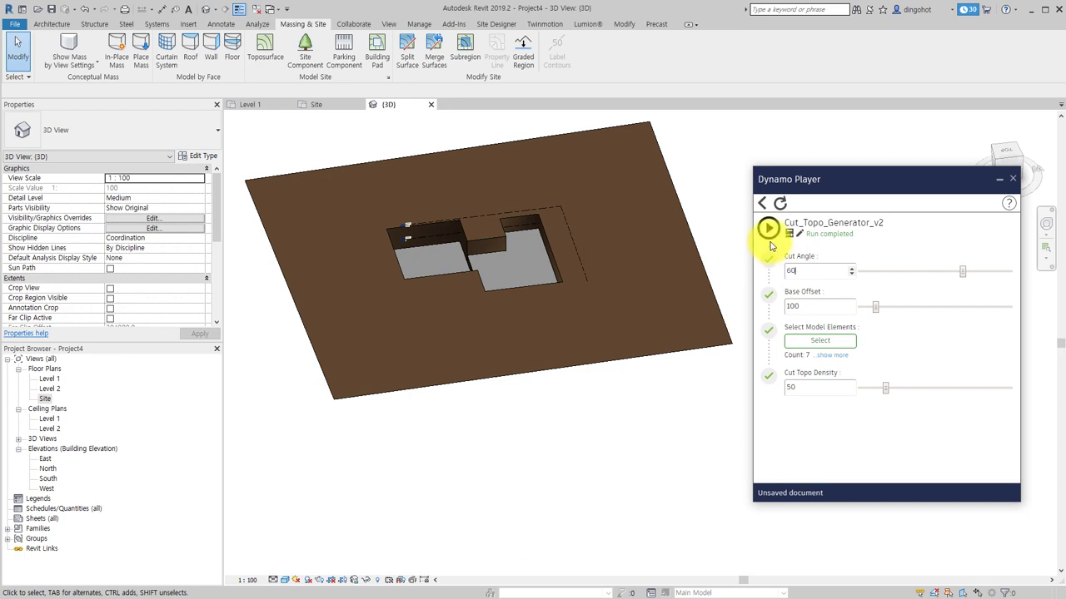
{"action": "left_click", "coordinate": [806, 344]}
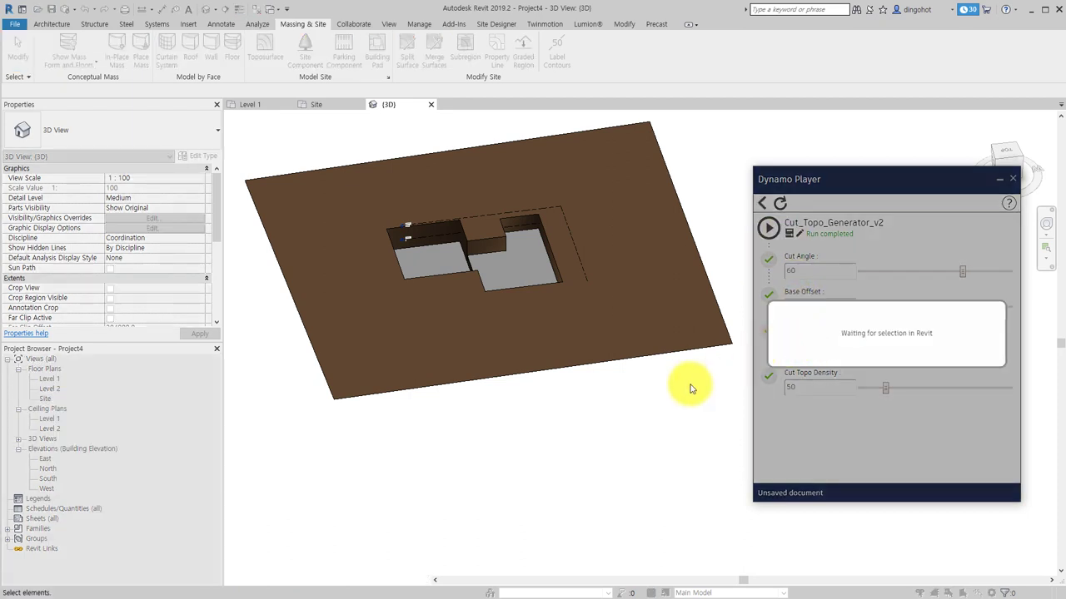
{"action": "left_click_drag", "start_coordinate": [602, 454], "coordinate": [352, 158]}
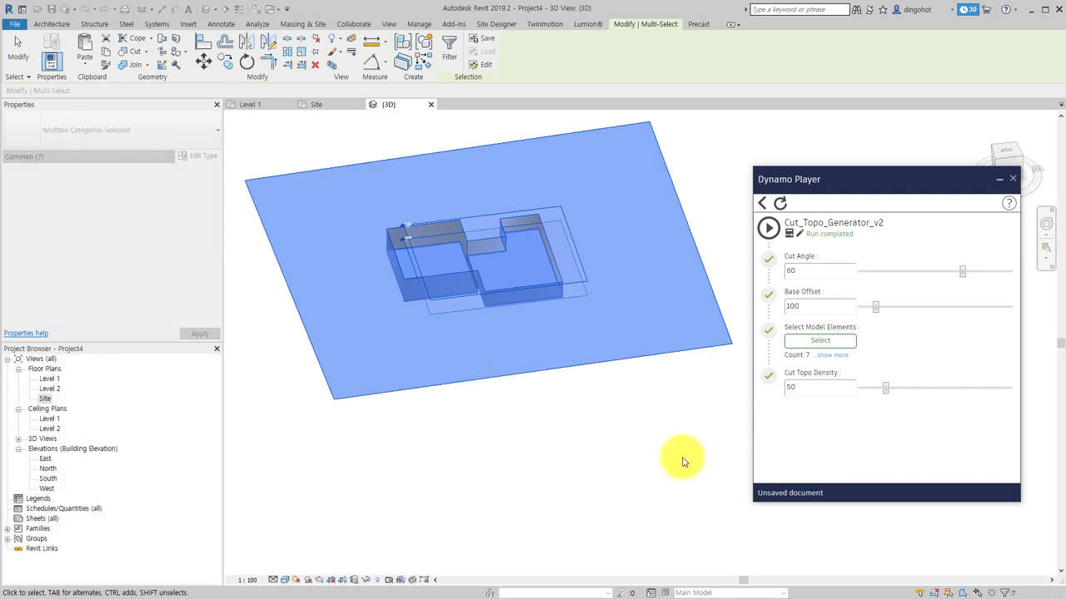
{"action": "left_click", "coordinate": [680, 454]}
{"action": "left_click", "coordinate": [768, 226]}
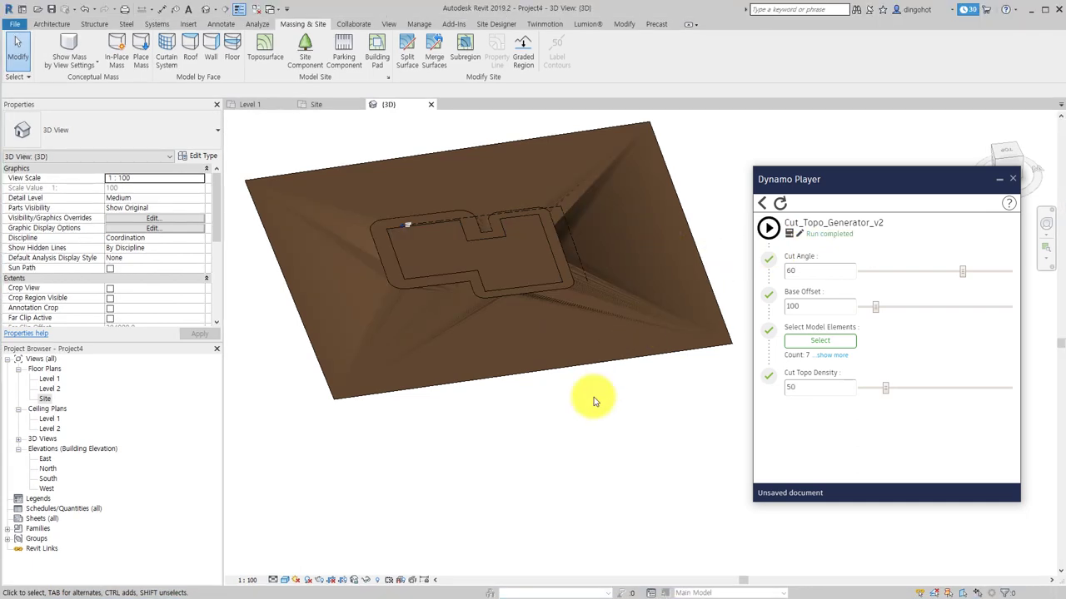
{"action": "mouse_move", "coordinate": [592, 473]}
{"action": "middle_mouse_down", "text": "shift"}
{"action": "mouse_move", "coordinate": [595, 203]}
{"action": "mouse_move", "coordinate": [609, 130]}
{"action": "mouse_move", "coordinate": [543, 214]}
{"action": "mouse_move", "coordinate": [594, 159]}
{"action": "mouse_move", "coordinate": [464, 225]}
{"action": "middle_mouse_up", "text": "shift"}
{"action": "left_click", "coordinate": [543, 214]}
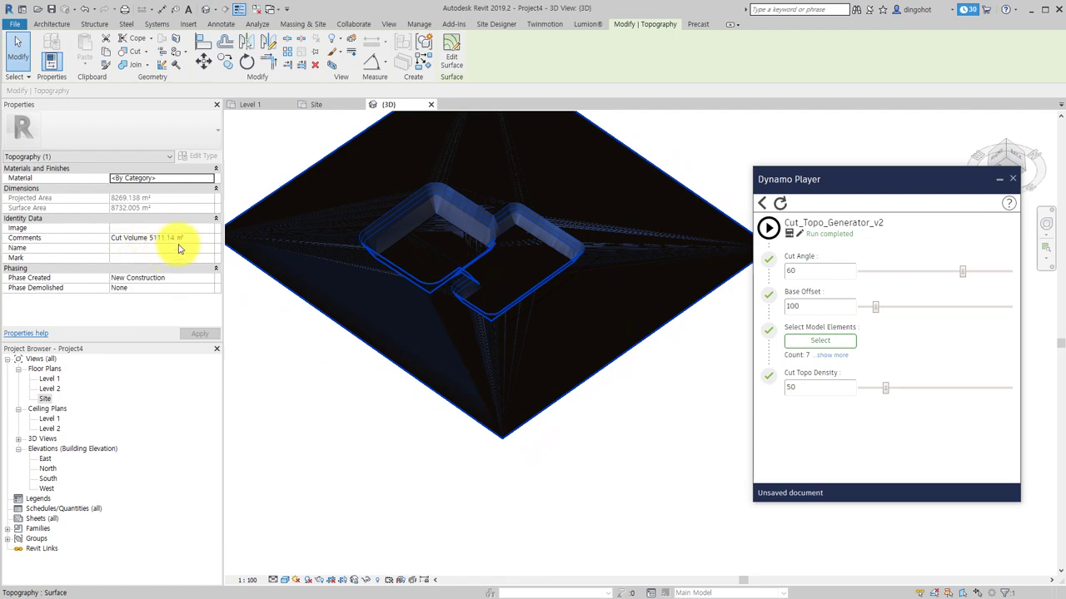
{"action": "left_click", "coordinate": [309, 410]}
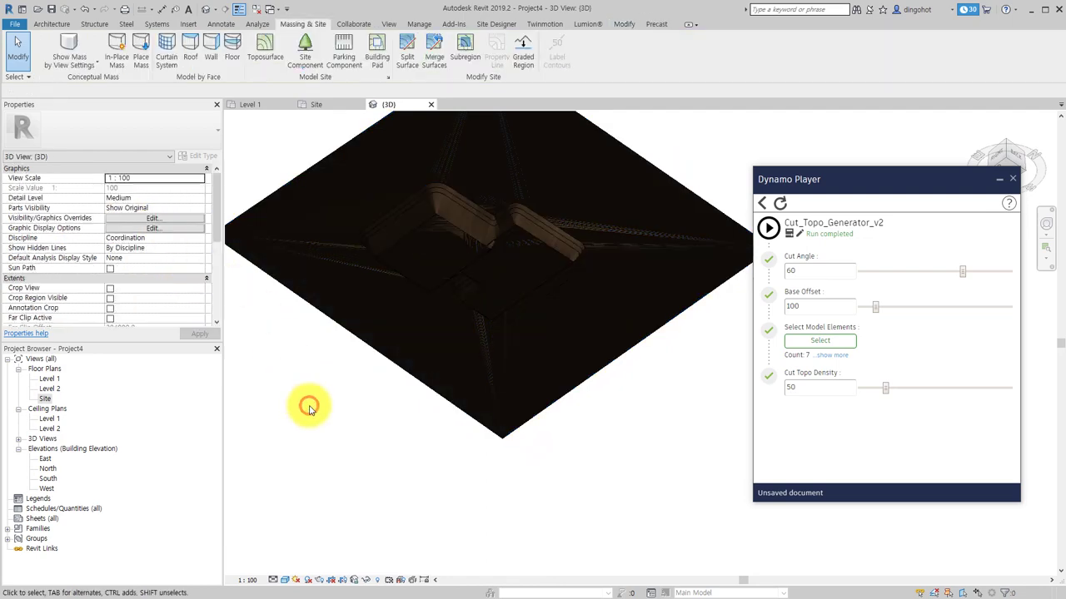
{"action": "middle_click_drag", "start_coordinate": [309, 405], "coordinate": [357, 297], "text": "shift"}
{"action": "left_click", "coordinate": [488, 209]}
{"action": "mouse_move", "coordinate": [508, 259]}
{"action": "middle_mouse_down", "text": "shift"}
{"action": "mouse_move", "coordinate": [568, 245]}
{"action": "mouse_move", "coordinate": [536, 464]}
{"action": "mouse_move", "coordinate": [555, 485]}
{"action": "mouse_move", "coordinate": [535, 326]}
{"action": "mouse_move", "coordinate": [548, 413]}
{"action": "mouse_move", "coordinate": [537, 109]}
{"action": "mouse_move", "coordinate": [488, 78]}
{"action": "mouse_move", "coordinate": [349, 90]}
{"action": "mouse_move", "coordinate": [276, 131]}
{"action": "mouse_move", "coordinate": [547, 114]}
{"action": "mouse_move", "coordinate": [595, 158]}
{"action": "mouse_move", "coordinate": [583, 407]}
{"action": "mouse_move", "coordinate": [578, 397]}
{"action": "mouse_move", "coordinate": [685, 191]}
{"action": "mouse_move", "coordinate": [582, 397]}
{"action": "mouse_move", "coordinate": [613, 325]}
{"action": "mouse_move", "coordinate": [614, 278]}
{"action": "mouse_move", "coordinate": [542, 280]}
{"action": "mouse_move", "coordinate": [541, 312]}
{"action": "middle_mouse_up", "text": "shift"}
{"action": "left_click", "coordinate": [573, 244]}
{"action": "left_click", "coordinate": [556, 485]}
{"action": "left_click", "coordinate": [542, 305]}
{"action": "scroll", "coordinate": [535, 285], "scroll_direction": "up", "scroll_amount": 3}
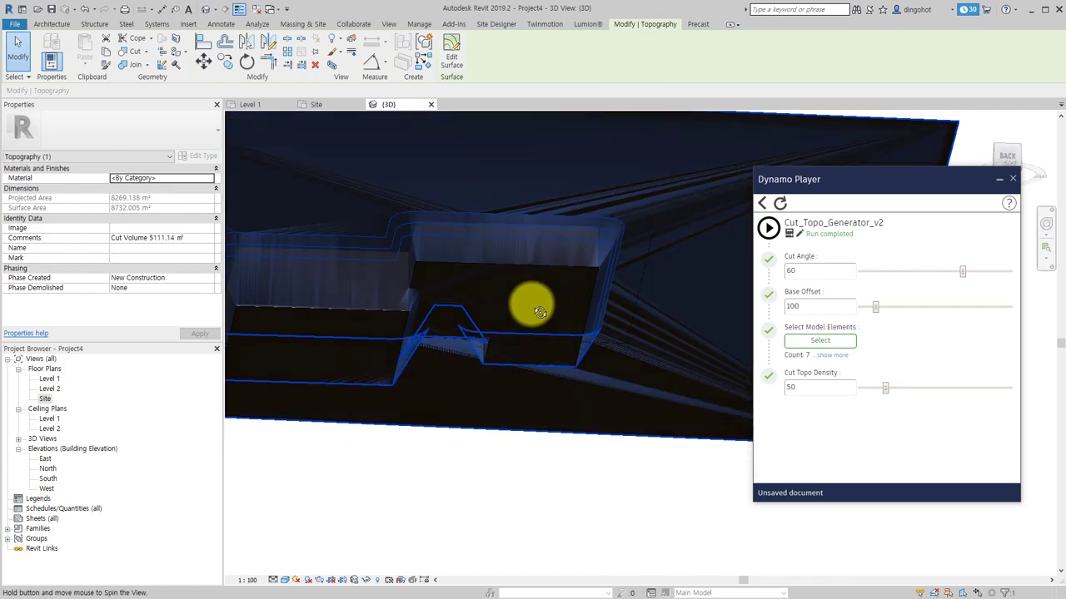
{"action": "key", "text": "Escape"}
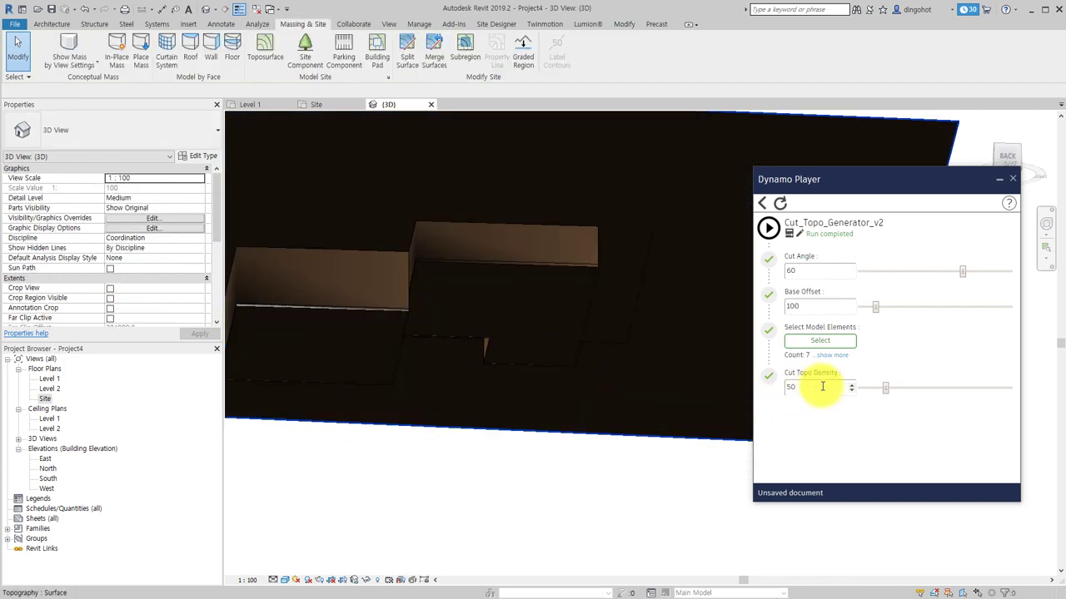
Step: Rerun the cut script at Cut Topo Density 80 and select the regenerated topography for surface editing
{"action": "double_click", "coordinate": [821, 387]}
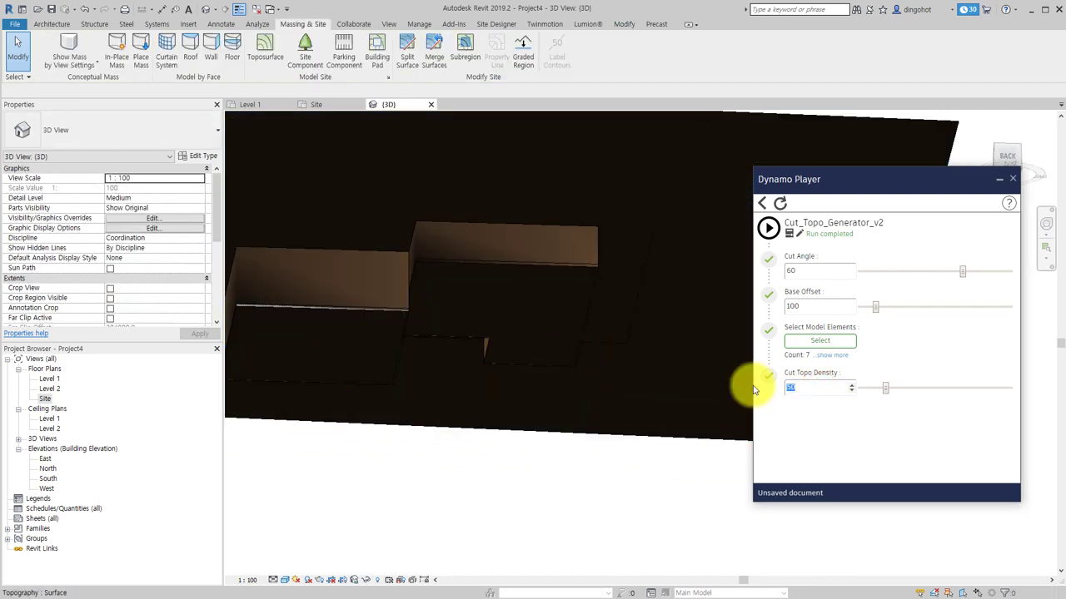
{"action": "type", "text": "80"}
{"action": "left_click", "coordinate": [817, 420]}
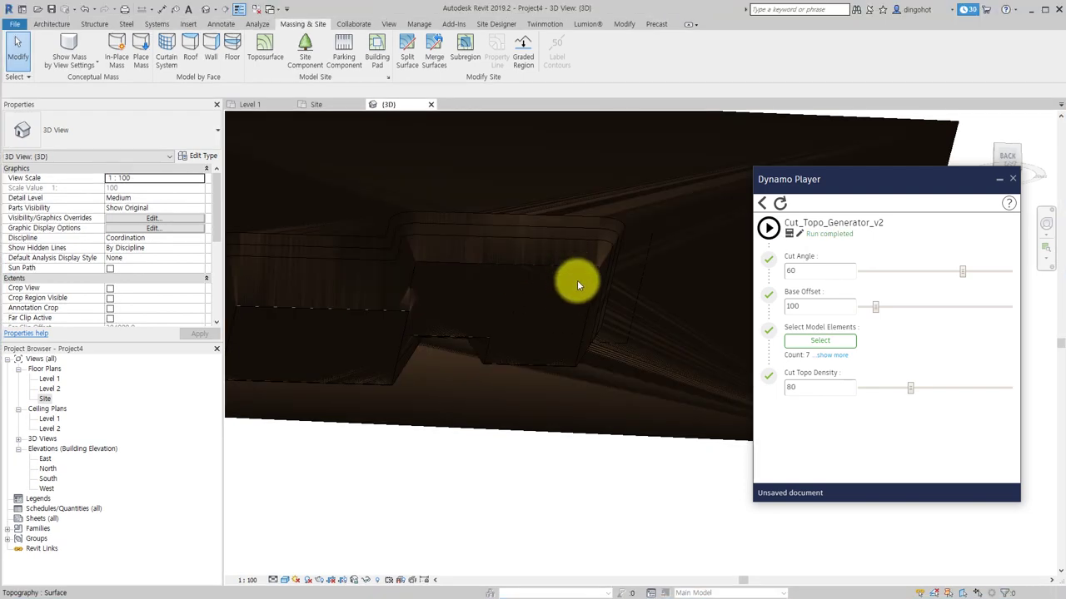
{"action": "mouse_move", "coordinate": [497, 516]}
{"action": "middle_mouse_down", "text": "shift"}
{"action": "mouse_move", "coordinate": [561, 399]}
{"action": "mouse_move", "coordinate": [614, 357]}
{"action": "middle_mouse_up", "text": "shift"}
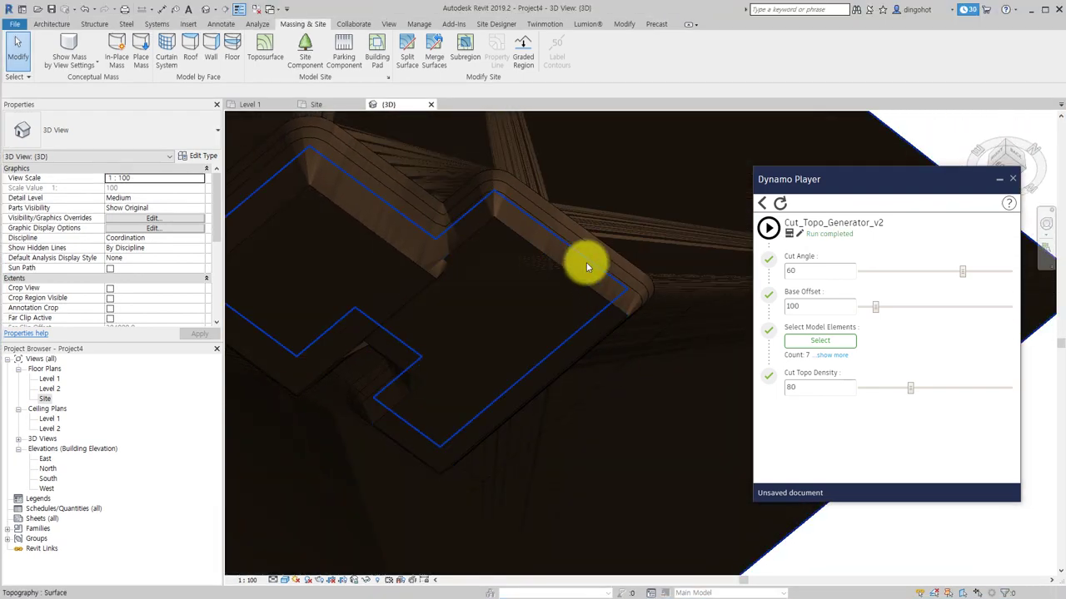
{"action": "left_click", "coordinate": [678, 238]}
{"action": "mouse_move", "coordinate": [677, 238]}
{"action": "middle_mouse_down", "text": "shift"}
{"action": "mouse_move", "coordinate": [629, 547]}
{"action": "mouse_move", "coordinate": [422, 63]}
{"action": "middle_mouse_up", "text": "shift"}
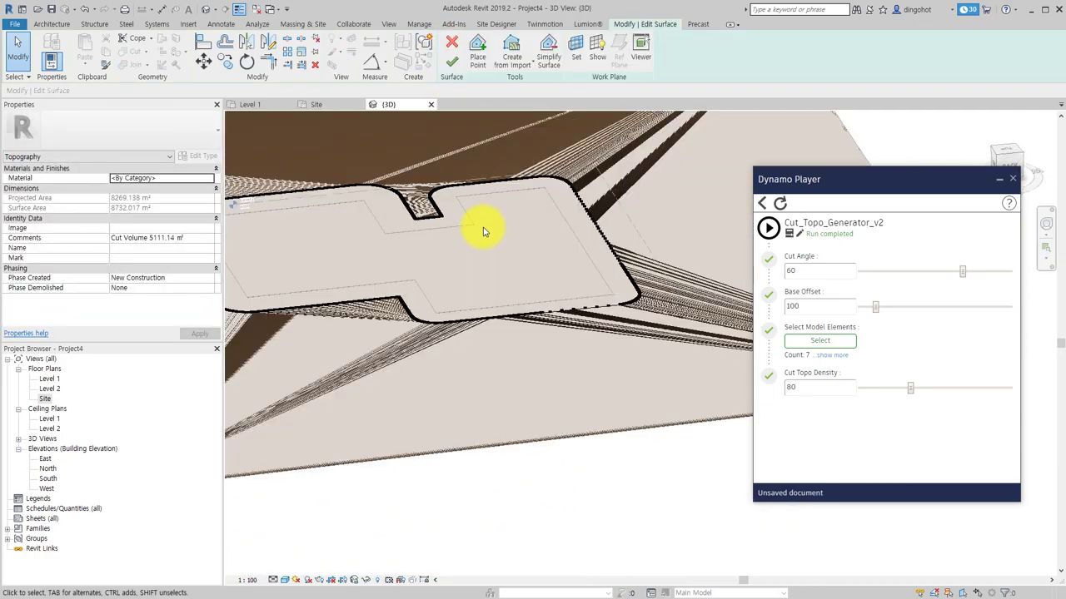
Step: Inspect the cut pad from a low side view, then finish surface editing
{"action": "middle_click_drag", "start_coordinate": [483, 226], "coordinate": [500, 297], "text": "shift"}
{"action": "scroll", "coordinate": [631, 333], "scroll_direction": "up", "scroll_amount": 3}
{"action": "scroll", "coordinate": [640, 333], "scroll_direction": "up", "scroll_amount": 3}
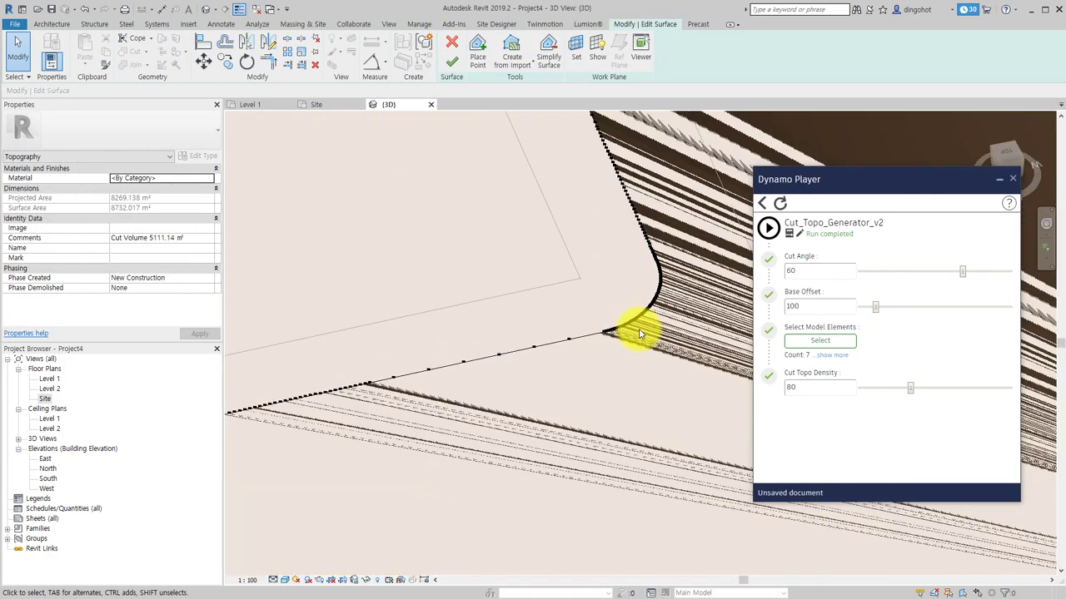
{"action": "mouse_move", "coordinate": [641, 332]}
{"action": "middle_mouse_down", "text": "shift"}
{"action": "mouse_move", "coordinate": [602, 159]}
{"action": "mouse_move", "coordinate": [603, 81]}
{"action": "mouse_move", "coordinate": [571, 305]}
{"action": "middle_mouse_up", "text": "shift"}
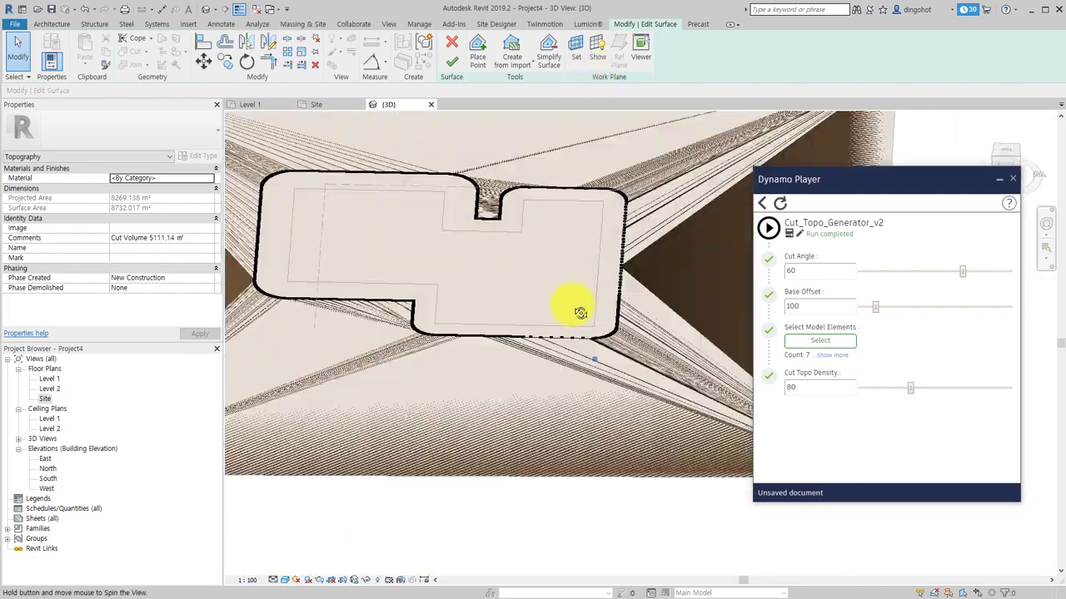
{"action": "left_click", "coordinate": [447, 44]}
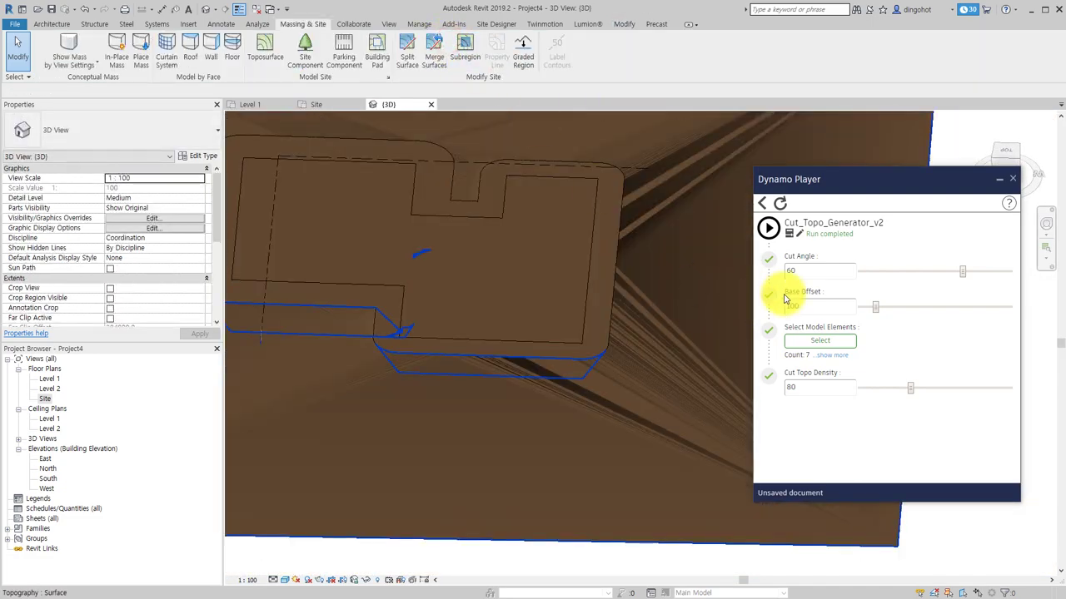
Step: Set Dynamo Player's Cut Angle to 80 and select the regenerated topography
{"action": "left_click_drag", "start_coordinate": [807, 267], "coordinate": [765, 270]}
{"action": "type", "text": "80"}
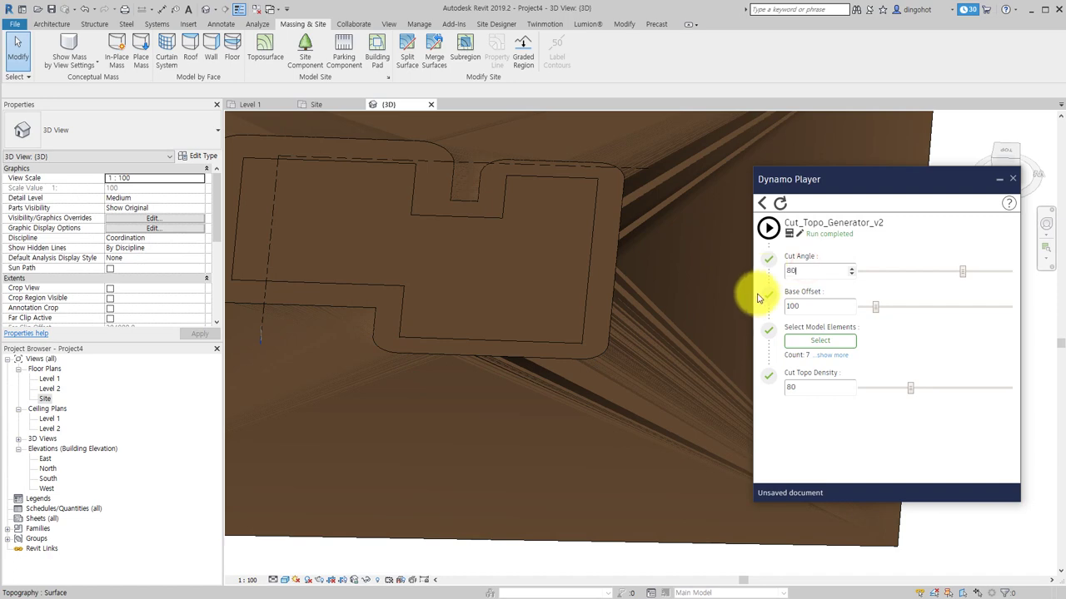
{"action": "left_click", "coordinate": [674, 358]}
{"action": "scroll", "coordinate": [666, 358], "scroll_direction": "down", "scroll_amount": 2}
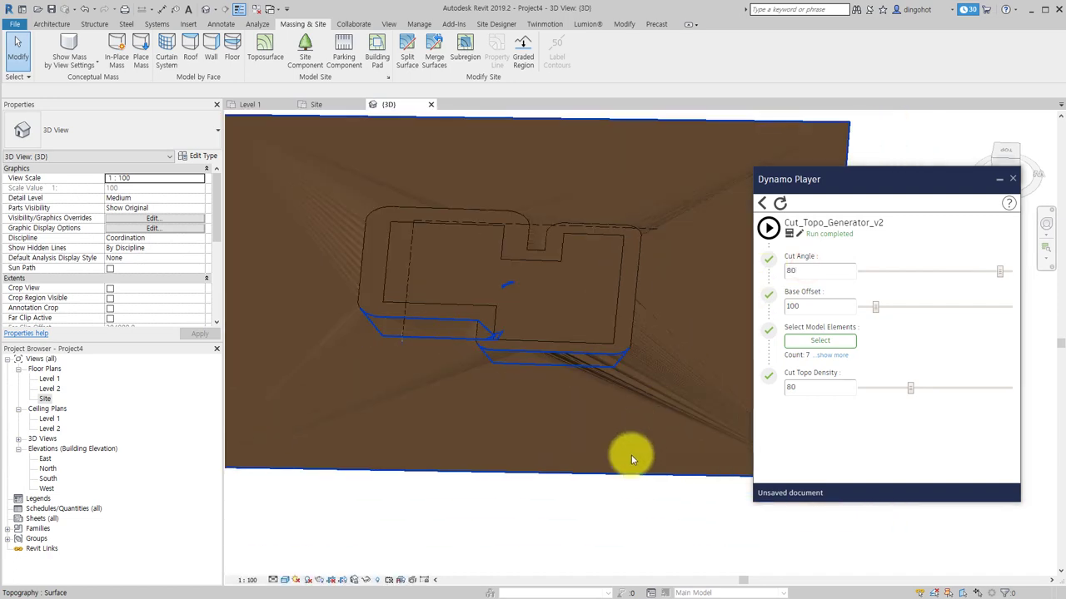
{"action": "left_click", "coordinate": [592, 441]}
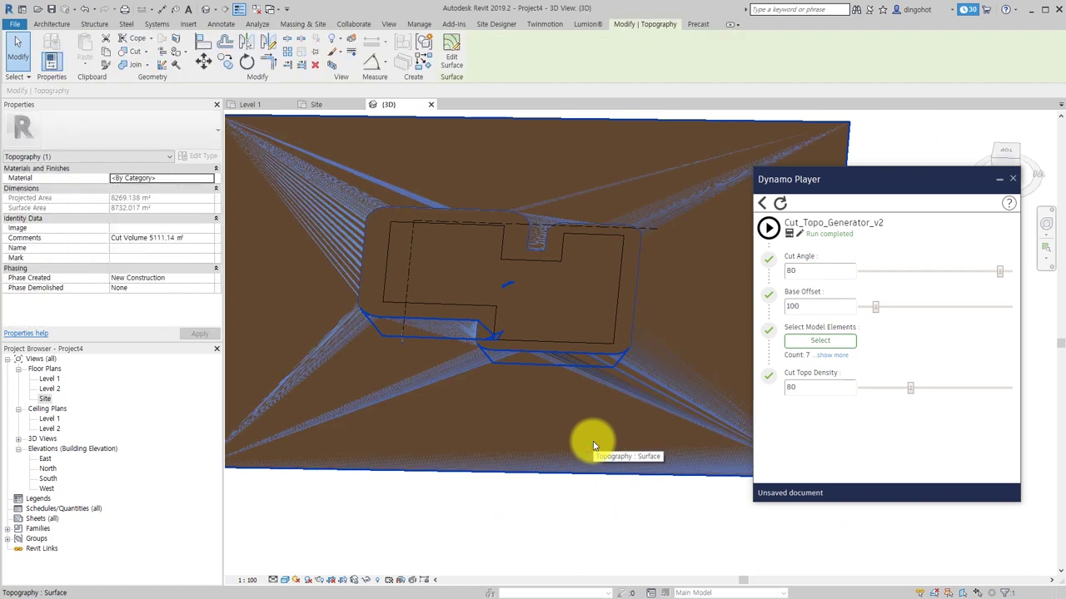
{"action": "key", "text": "Escape"}
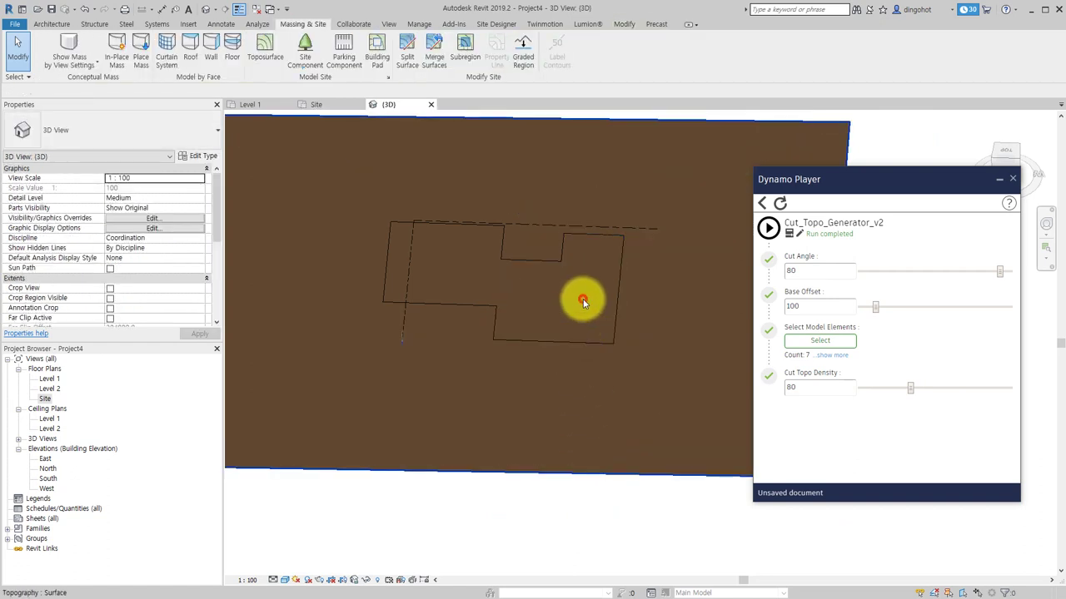
{"action": "left_click", "coordinate": [583, 301]}
{"action": "scroll", "coordinate": [585, 317], "scroll_direction": "down", "scroll_amount": 2}
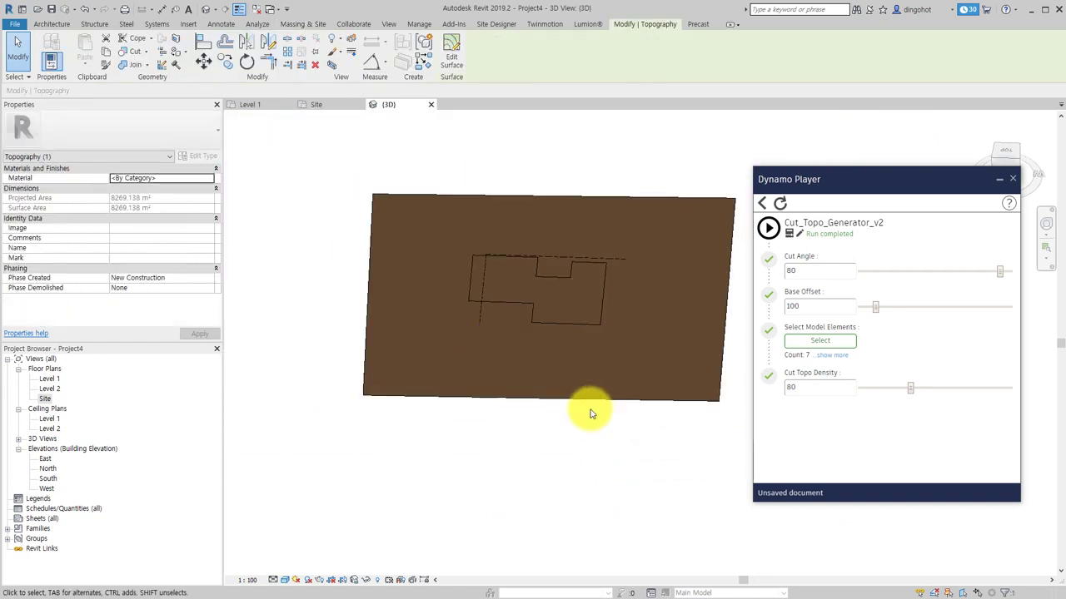
{"action": "left_click", "coordinate": [578, 459]}
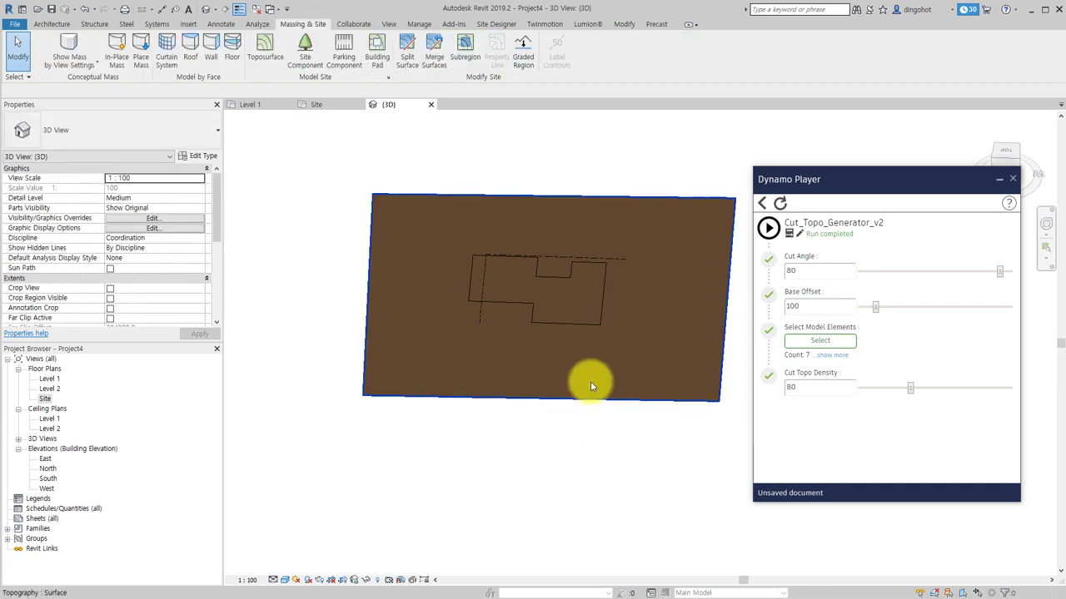
{"action": "mouse_move", "coordinate": [590, 382]}
{"action": "middle_mouse_down", "text": "shift"}
{"action": "mouse_move", "coordinate": [613, 306]}
{"action": "mouse_move", "coordinate": [625, 172]}
{"action": "mouse_move", "coordinate": [557, 310]}
{"action": "middle_mouse_up", "text": "shift"}
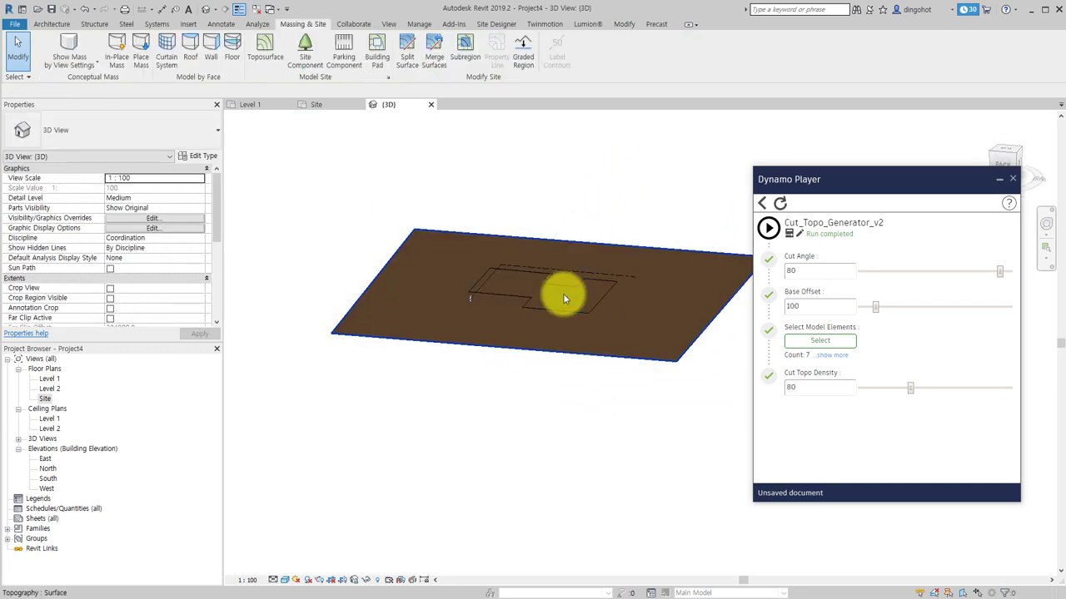
{"action": "left_click", "coordinate": [564, 298]}
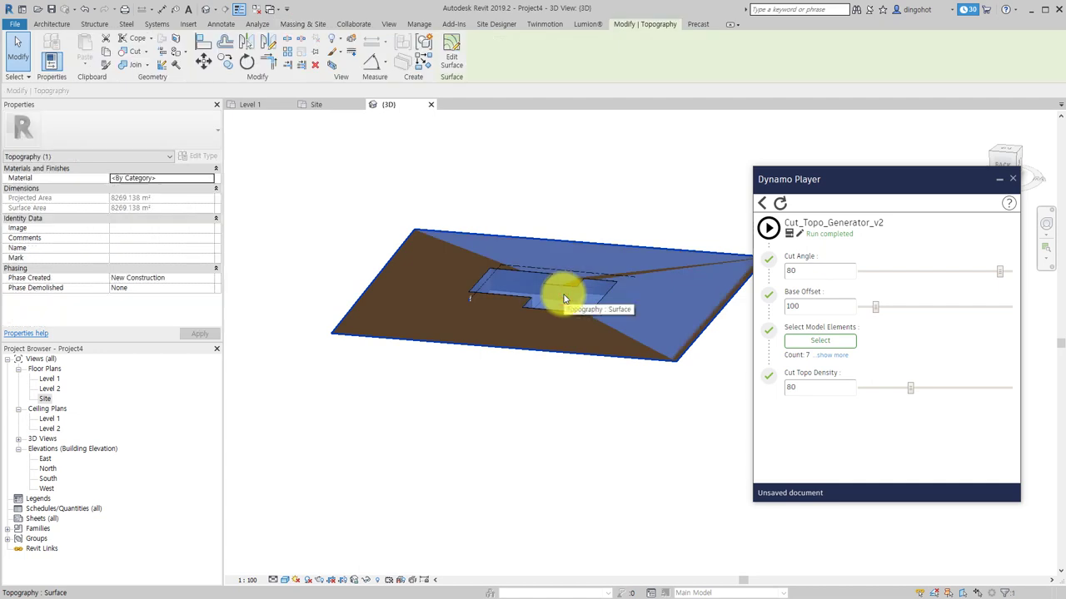
{"action": "key", "text": "Escape"}
{"action": "mouse_move", "coordinate": [563, 290]}
{"action": "middle_mouse_down", "text": "shift"}
{"action": "mouse_move", "coordinate": [563, 350]}
{"action": "mouse_move", "coordinate": [618, 506]}
{"action": "mouse_move", "coordinate": [609, 456]}
{"action": "mouse_move", "coordinate": [514, 488]}
{"action": "middle_mouse_up", "text": "shift"}
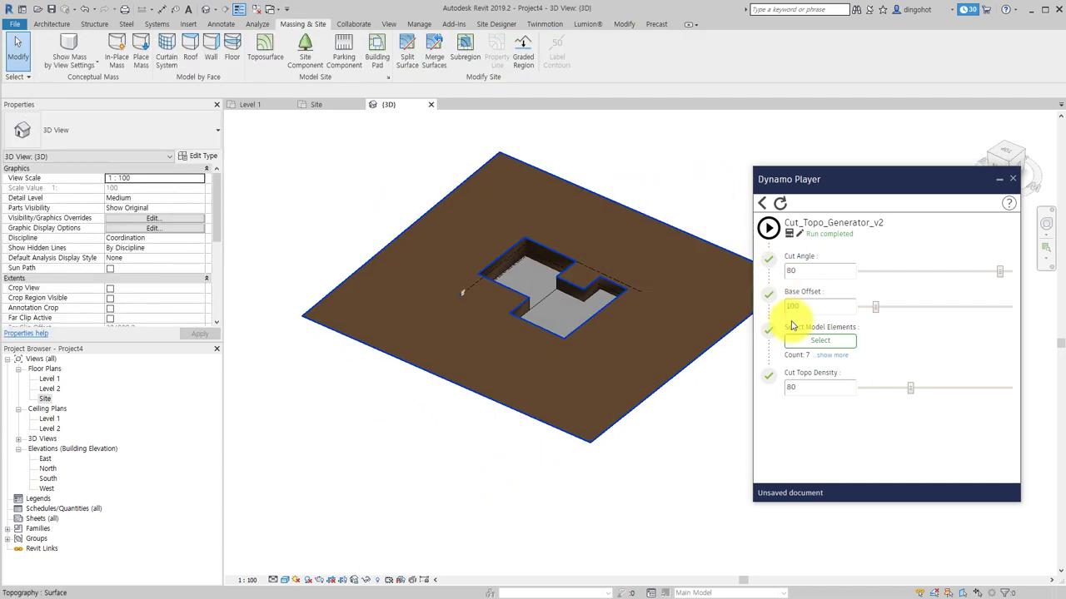
Step: Pick all site elements for Cut_Topo_Generator_v2 and run it at Cut Angle 80
{"action": "left_click", "coordinate": [816, 343]}
{"action": "left_click_drag", "start_coordinate": [630, 511], "coordinate": [443, 147]}
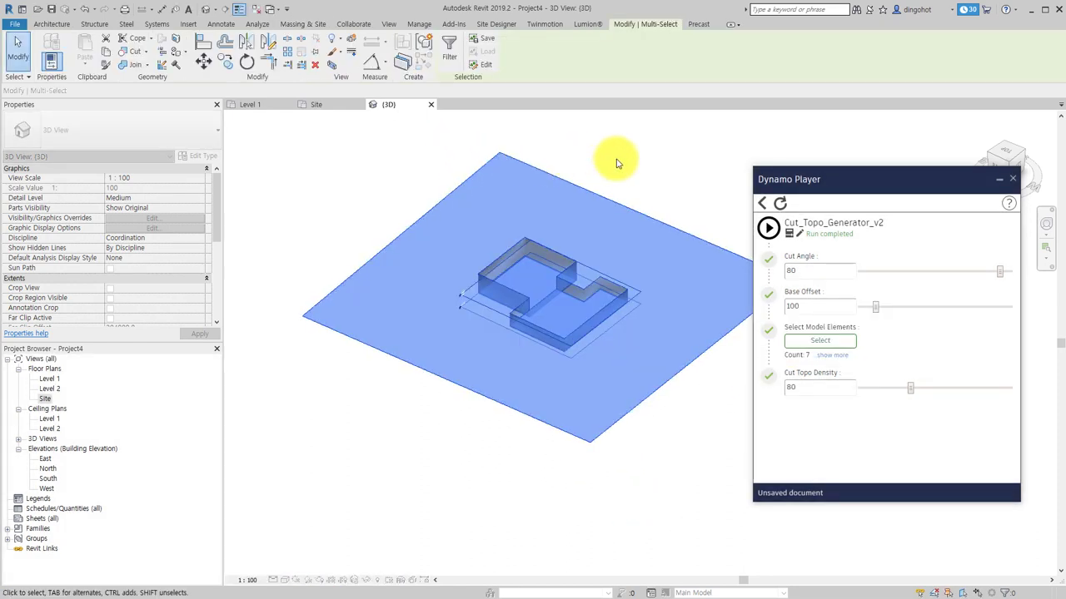
{"action": "left_click", "coordinate": [616, 163]}
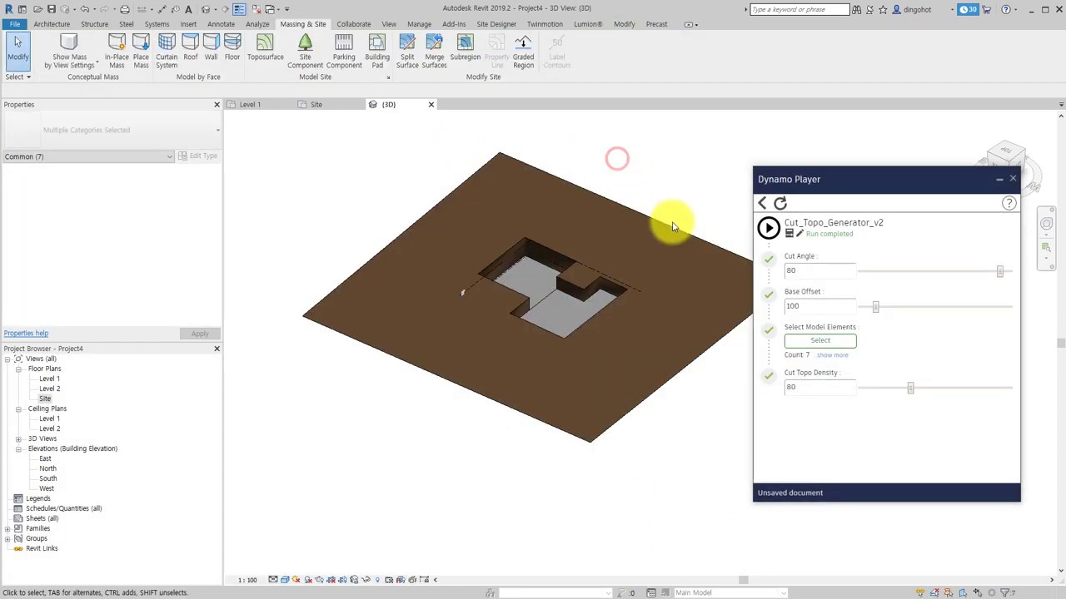
{"action": "left_click", "coordinate": [768, 228]}
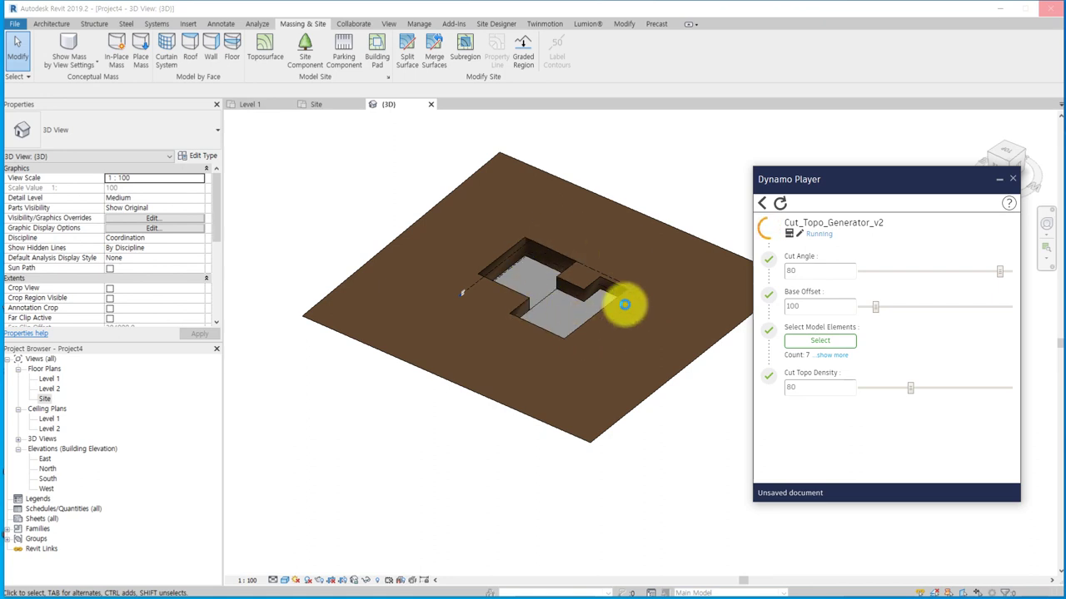
{"action": "mouse_move", "coordinate": [606, 197]}
{"action": "middle_mouse_down", "text": "shift"}
{"action": "mouse_move", "coordinate": [619, 223]}
{"action": "mouse_move", "coordinate": [661, 124]}
{"action": "mouse_move", "coordinate": [630, 360]}
{"action": "mouse_move", "coordinate": [588, 361]}
{"action": "mouse_move", "coordinate": [552, 333]}
{"action": "mouse_move", "coordinate": [588, 240]}
{"action": "mouse_move", "coordinate": [653, 315]}
{"action": "mouse_move", "coordinate": [505, 499]}
{"action": "middle_mouse_up", "text": "shift"}
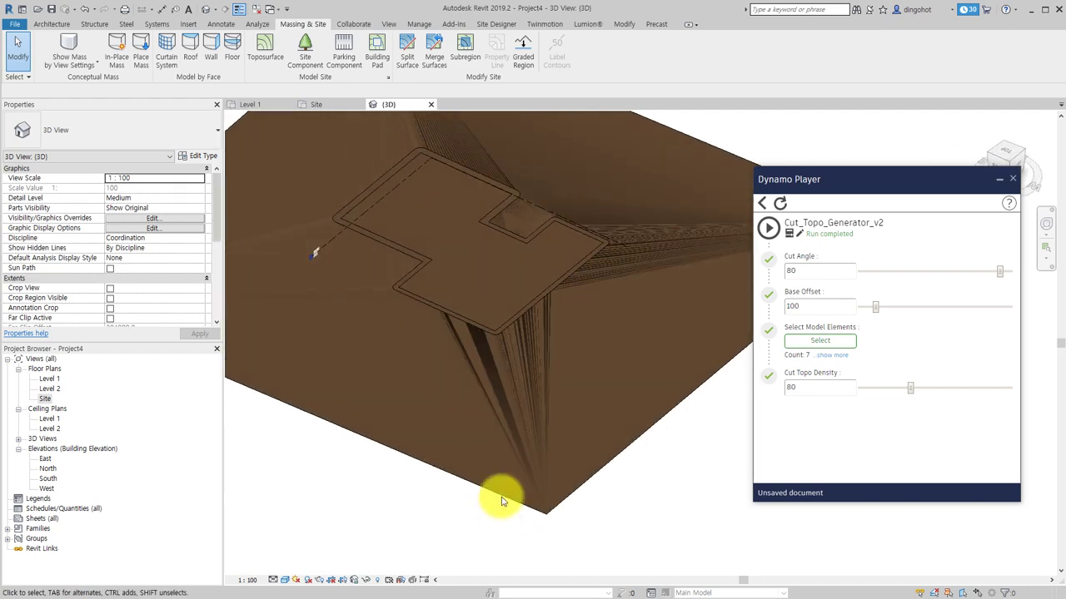
Step: Inspect the sunken pad and topography from top-down and low side views
{"action": "middle_click_drag", "start_coordinate": [497, 377], "coordinate": [491, 317], "text": "shift"}
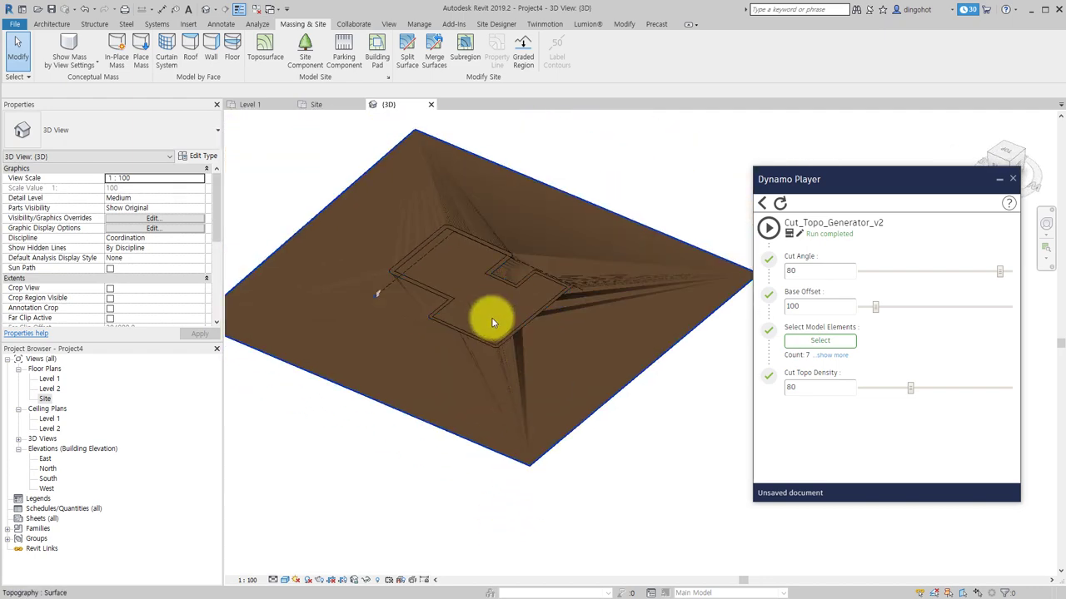
{"action": "left_click", "coordinate": [491, 318]}
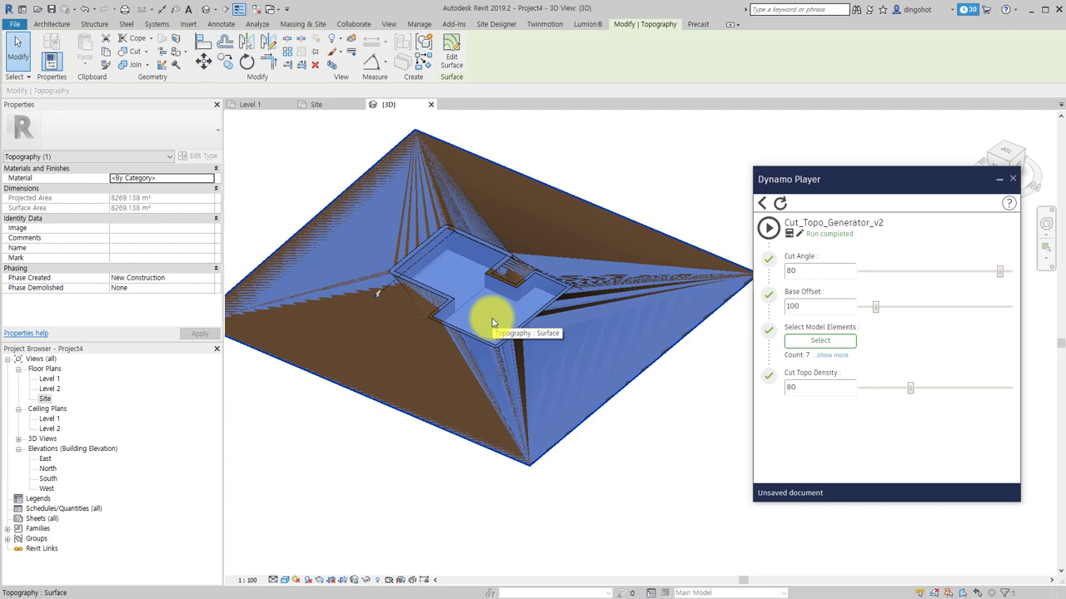
{"action": "key", "text": "Escape"}
{"action": "scroll", "coordinate": [491, 323], "scroll_direction": "up", "scroll_amount": 3}
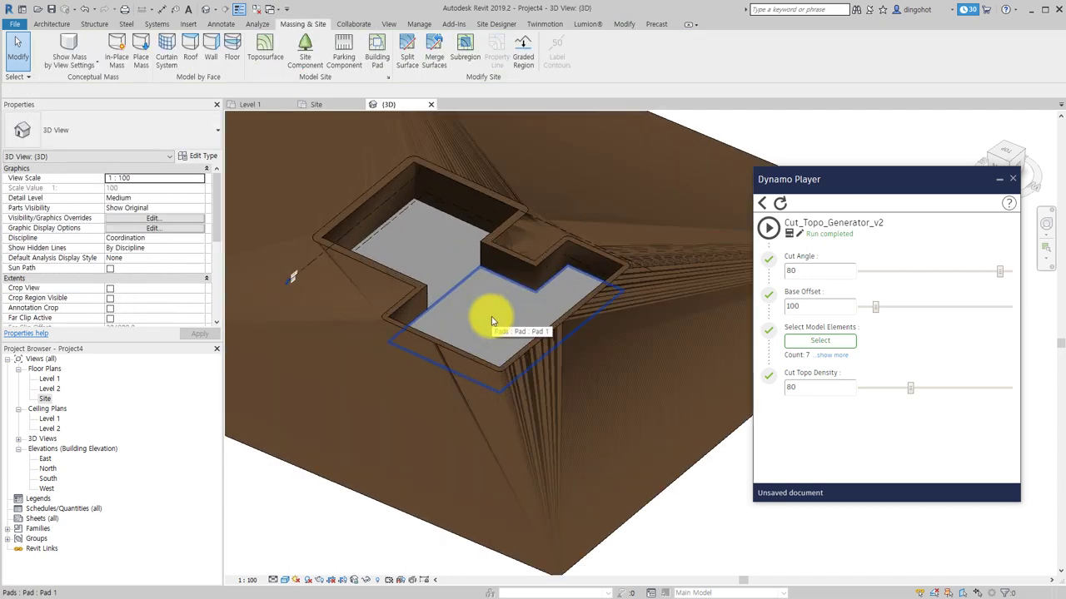
{"action": "mouse_move", "coordinate": [514, 242]}
{"action": "middle_mouse_down", "text": "shift"}
{"action": "mouse_move", "coordinate": [507, 338]}
{"action": "mouse_move", "coordinate": [578, 150]}
{"action": "mouse_move", "coordinate": [608, 119]}
{"action": "mouse_move", "coordinate": [552, 226]}
{"action": "mouse_move", "coordinate": [588, 280]}
{"action": "mouse_move", "coordinate": [545, 466]}
{"action": "middle_mouse_up", "text": "shift"}
{"action": "left_click", "coordinate": [590, 287]}
{"action": "key", "text": "Escape"}
Step: Delete building pad Pad 1 and zoom out to the whole topography
{"action": "left_click", "coordinate": [512, 312]}
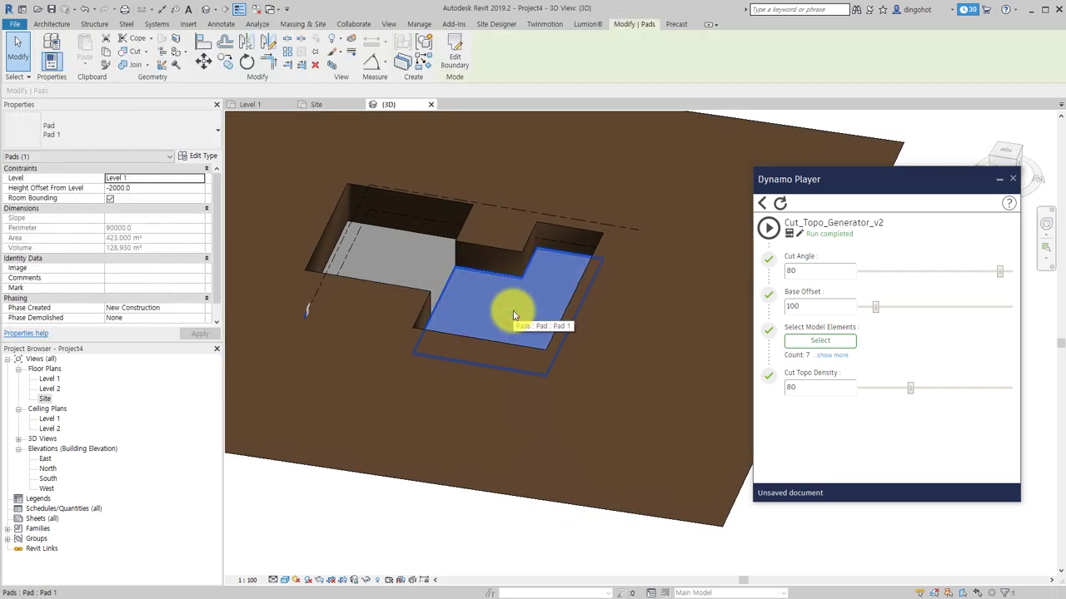
{"action": "key", "text": "Delete"}
{"action": "scroll", "coordinate": [513, 310], "scroll_direction": "down", "scroll_amount": 3}
{"action": "middle_click_drag", "start_coordinate": [582, 321], "coordinate": [838, 312], "text": "shift"}
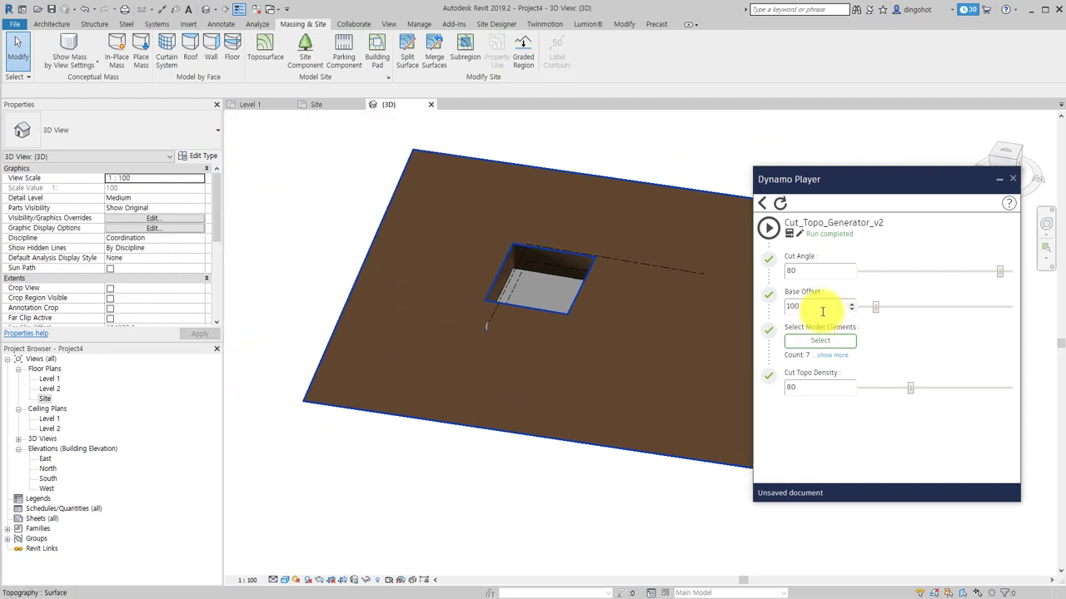
Step: Enter Base Offset 1000 and Cut Topo Density 50, then window-select the five site elements
{"action": "left_click_drag", "start_coordinate": [821, 311], "coordinate": [775, 314]}
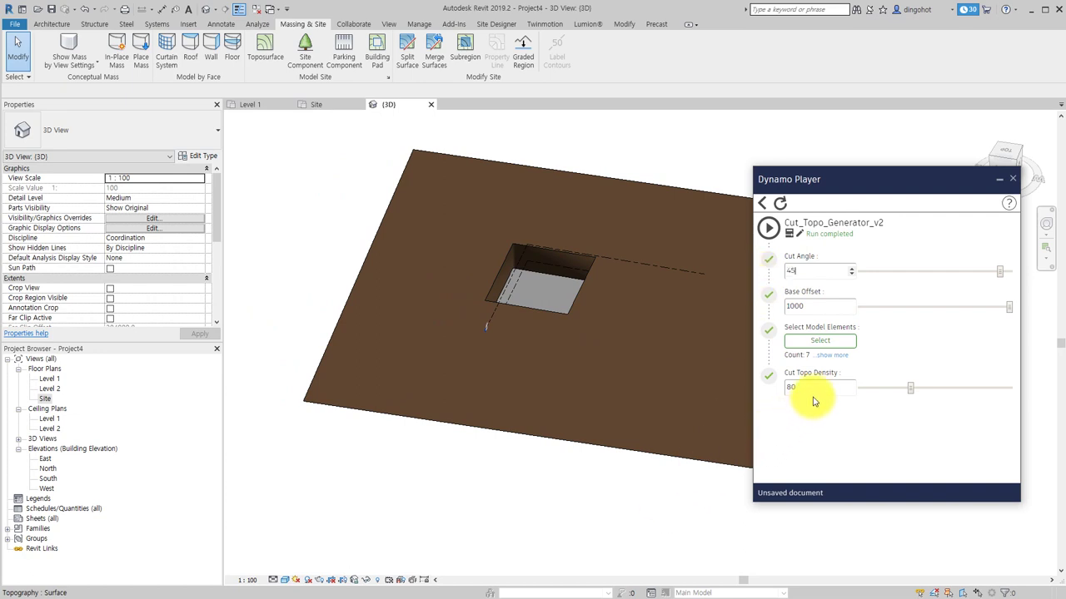
{"action": "type", "text": "50"}
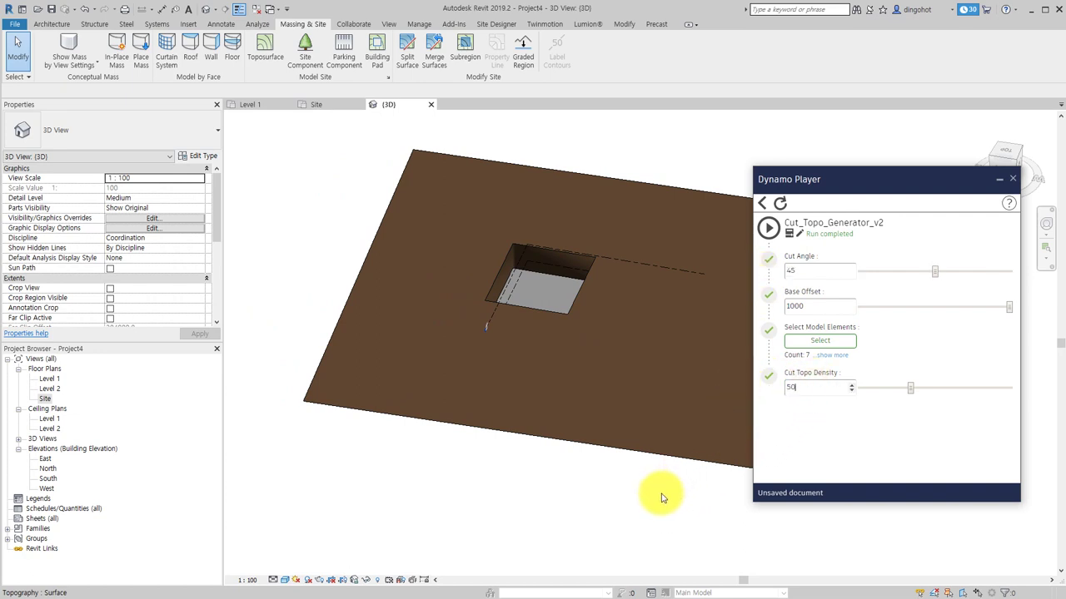
{"action": "key", "text": "Return"}
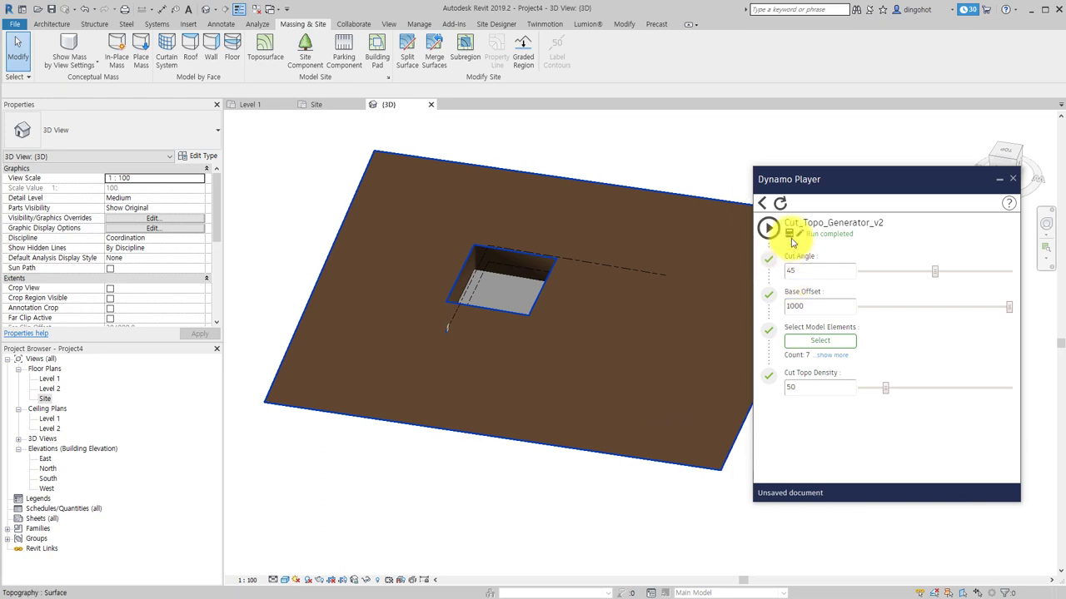
{"action": "left_click", "coordinate": [812, 341]}
{"action": "mouse_move", "coordinate": [564, 511]}
{"action": "left_mouse_down"}
{"action": "mouse_move", "coordinate": [465, 194]}
{"action": "mouse_move", "coordinate": [395, 162]}
{"action": "left_mouse_up"}
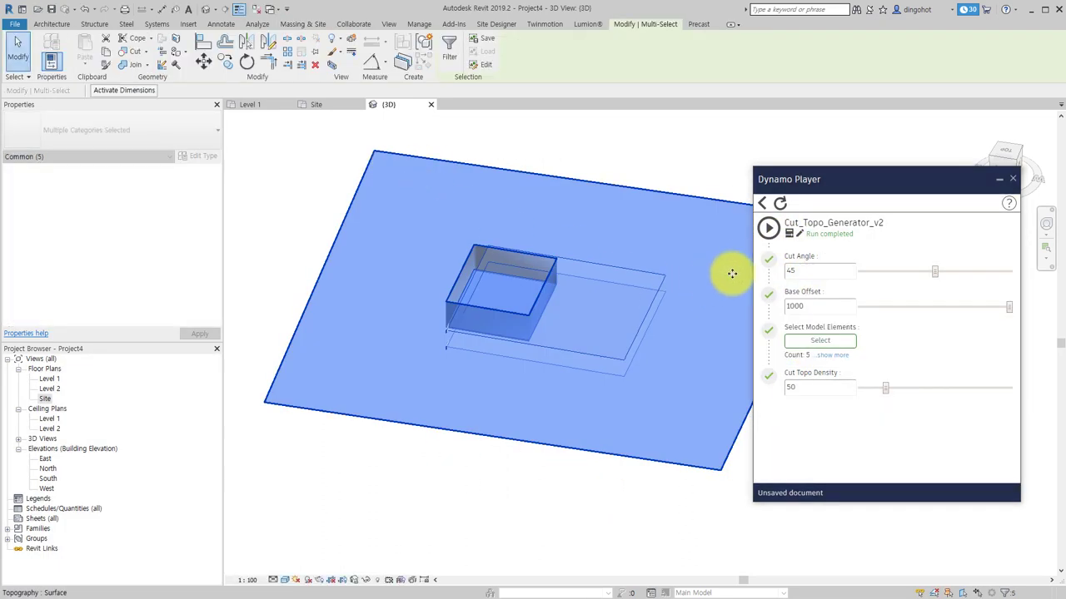
Step: Run the generator and inspect the rounded 45° cut, checking its 4469.33 m³ volume
{"action": "left_click", "coordinate": [769, 230]}
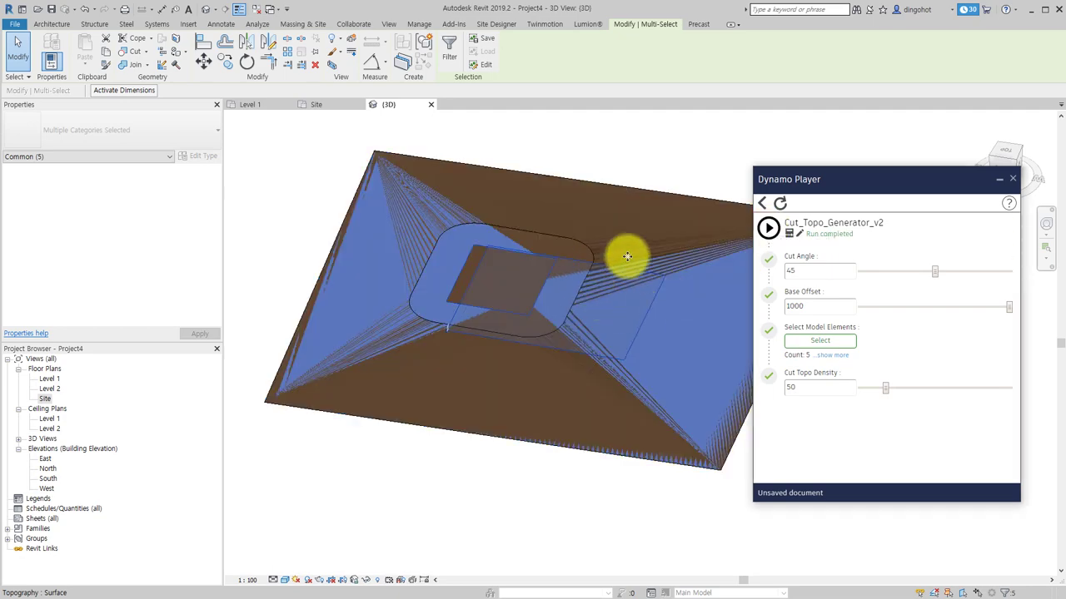
{"action": "mouse_move", "coordinate": [537, 516]}
{"action": "middle_mouse_down", "text": "shift"}
{"action": "mouse_move", "coordinate": [548, 327]}
{"action": "mouse_move", "coordinate": [574, 191]}
{"action": "mouse_move", "coordinate": [535, 305]}
{"action": "middle_mouse_up", "text": "shift"}
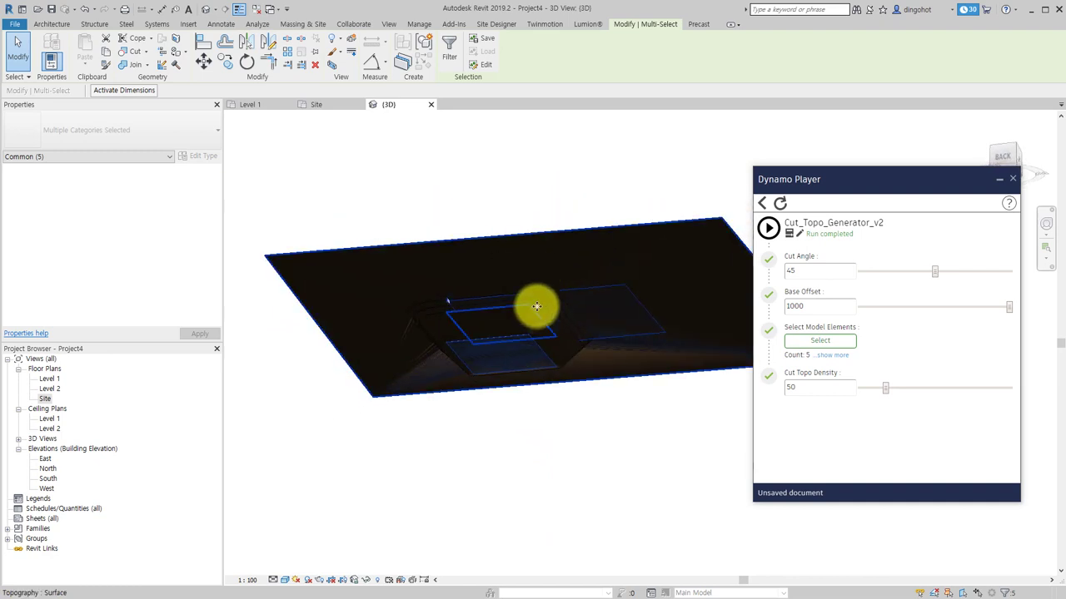
{"action": "left_click", "coordinate": [574, 351]}
{"action": "middle_click_drag", "start_coordinate": [571, 352], "coordinate": [456, 371], "text": "shift"}
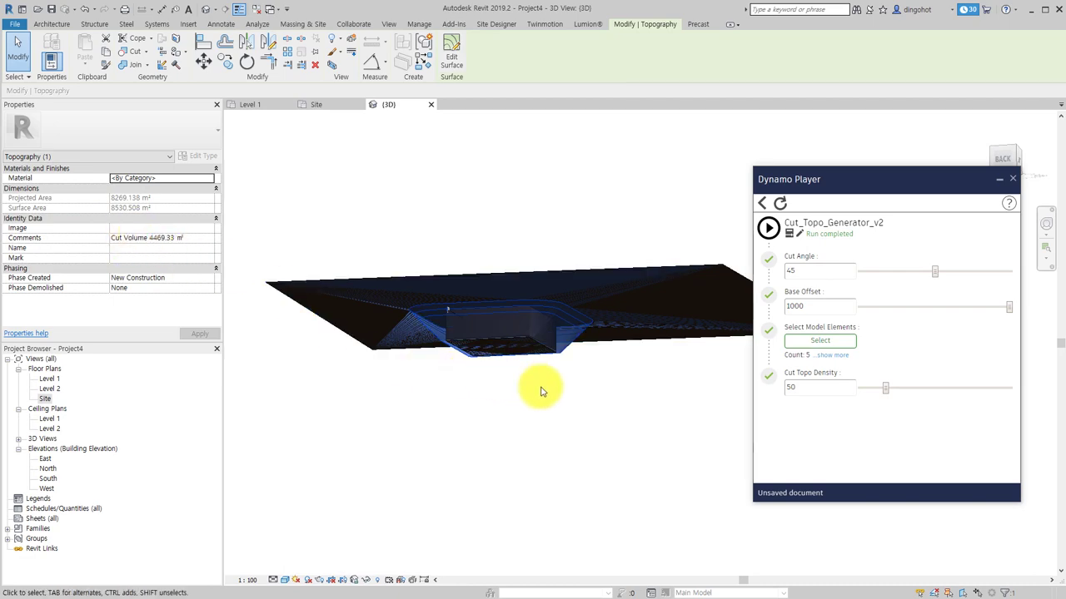
{"action": "mouse_move", "coordinate": [542, 388]}
{"action": "middle_mouse_down", "text": "shift"}
{"action": "mouse_move", "coordinate": [638, 166]}
{"action": "mouse_move", "coordinate": [639, 389]}
{"action": "mouse_move", "coordinate": [547, 528]}
{"action": "mouse_move", "coordinate": [445, 521]}
{"action": "middle_mouse_up", "text": "shift"}
{"action": "left_click", "coordinate": [516, 484]}
Step: Select the original and cut topography surfaces to check their volumes
{"action": "middle_click_drag", "start_coordinate": [564, 451], "coordinate": [602, 396], "text": "shift"}
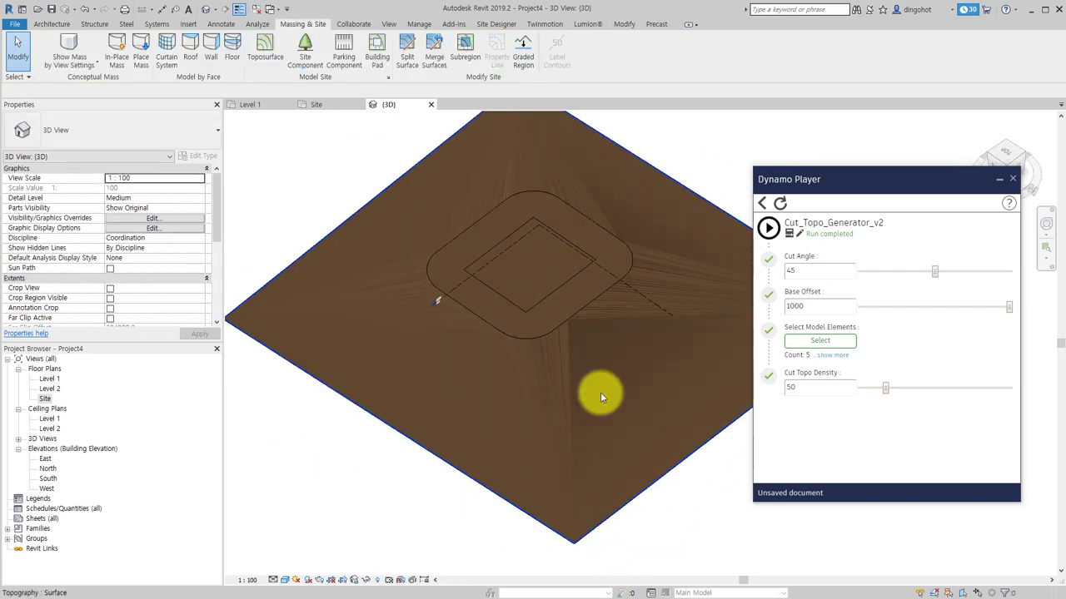
{"action": "left_click", "coordinate": [560, 279]}
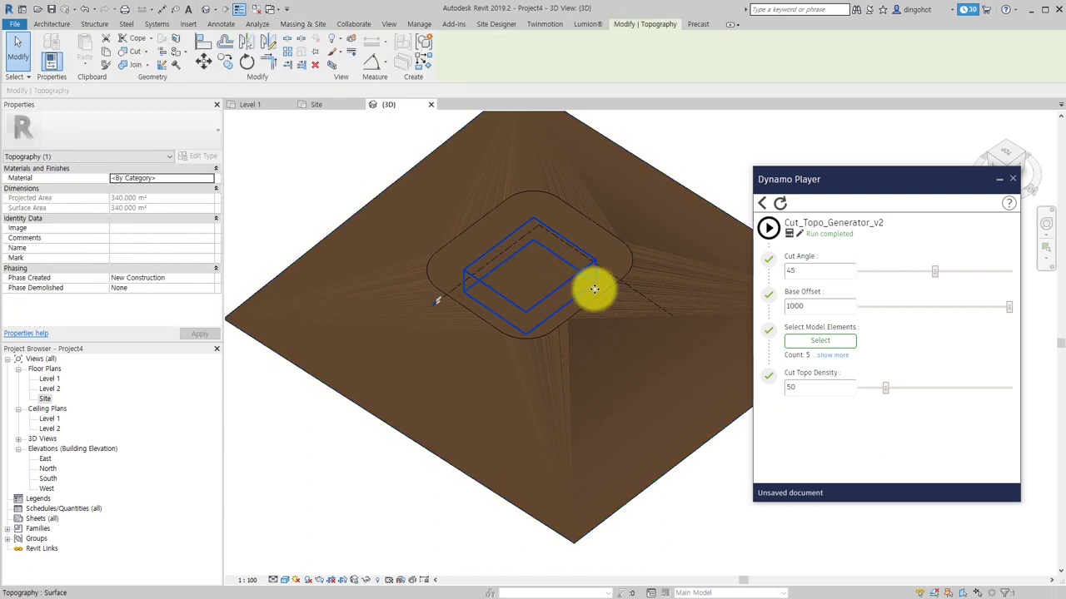
{"action": "left_click", "coordinate": [617, 266]}
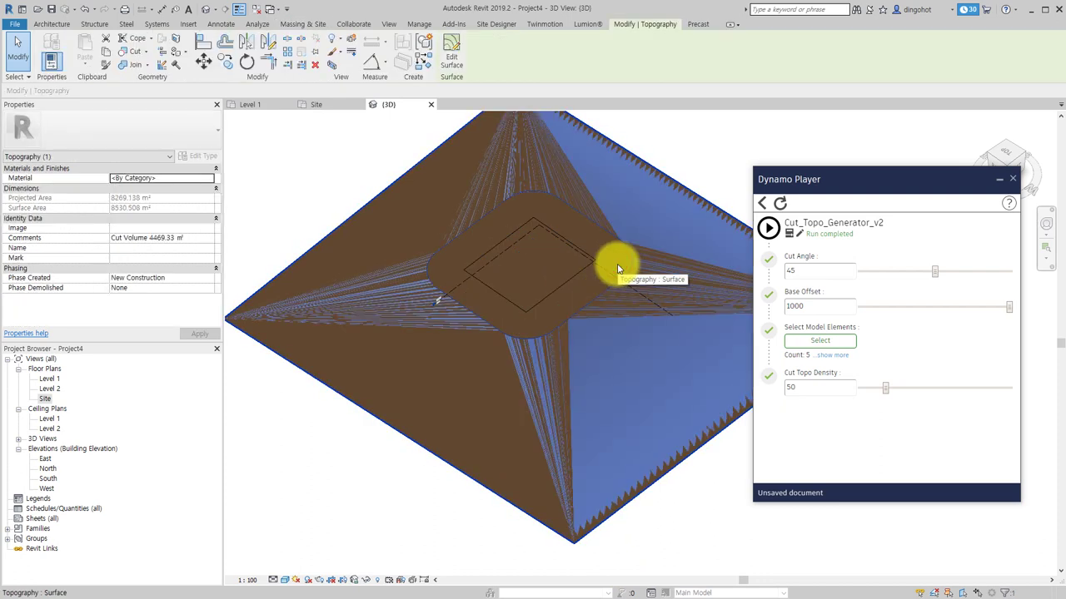
{"action": "scroll", "coordinate": [617, 267], "scroll_direction": "up", "scroll_amount": 3}
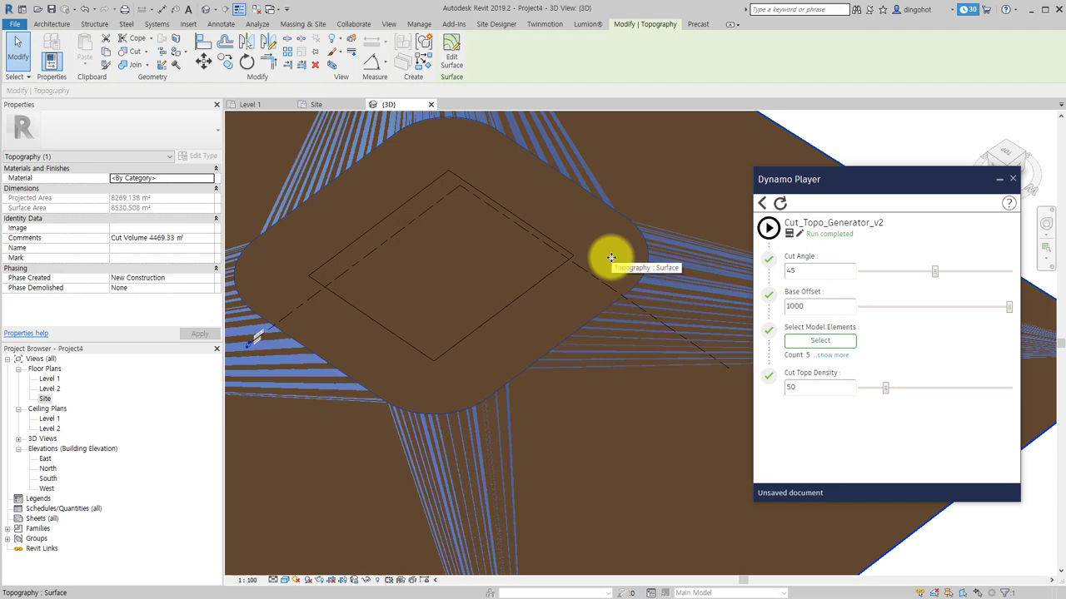
{"action": "key", "text": "Escape"}
{"action": "left_click", "coordinate": [605, 255]}
{"action": "key", "text": "Escape"}
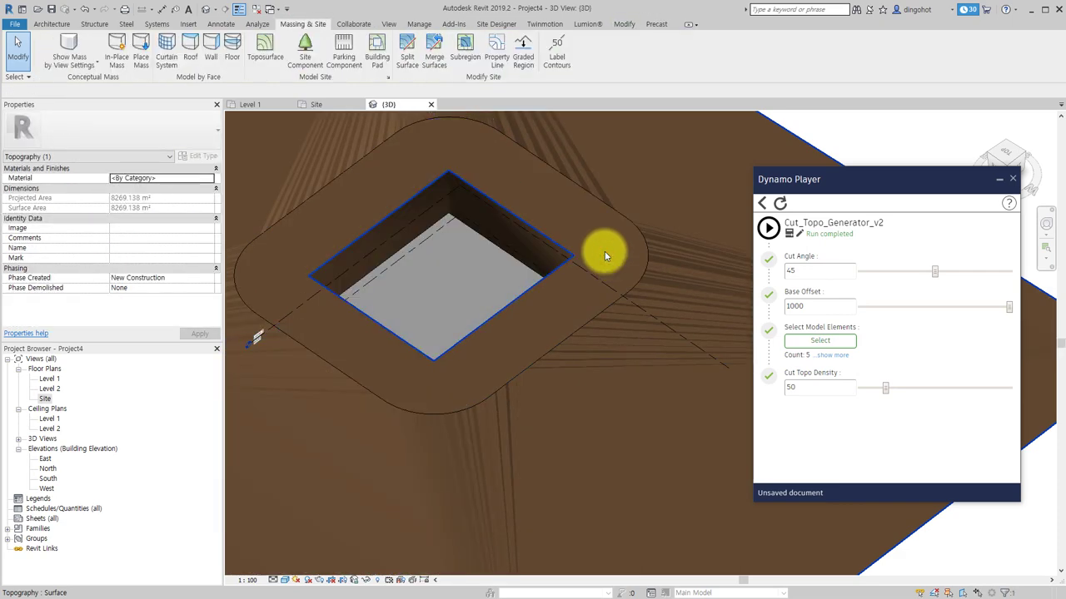
Step: Temporarily hide the cut topography and zoom into the pit corner
{"action": "left_click", "coordinate": [535, 215]}
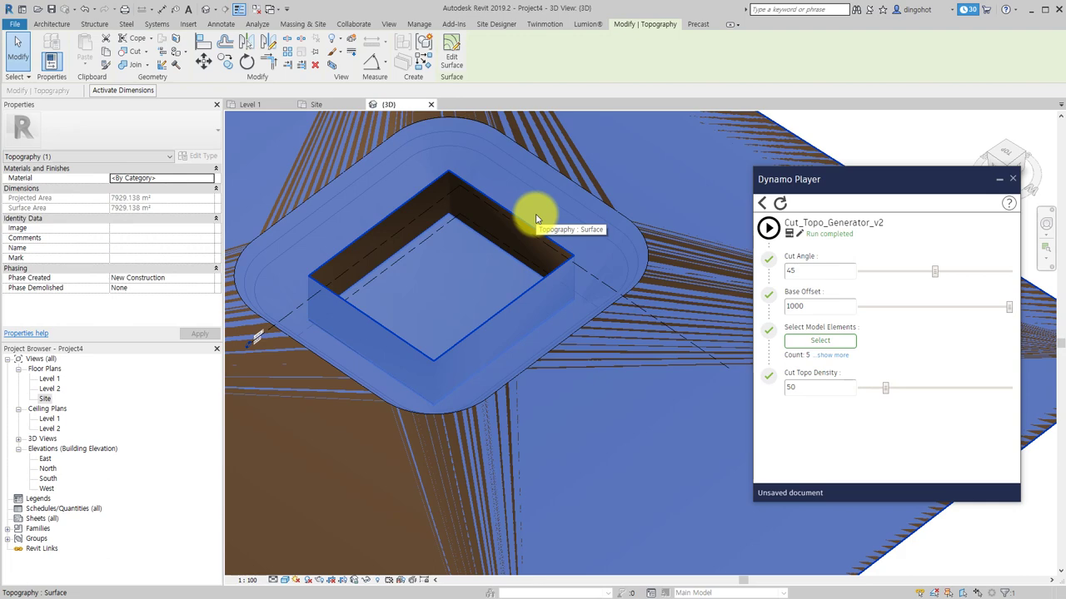
{"action": "key", "text": "h"}
{"action": "scroll", "coordinate": [549, 221], "scroll_direction": "up", "scroll_amount": 2}
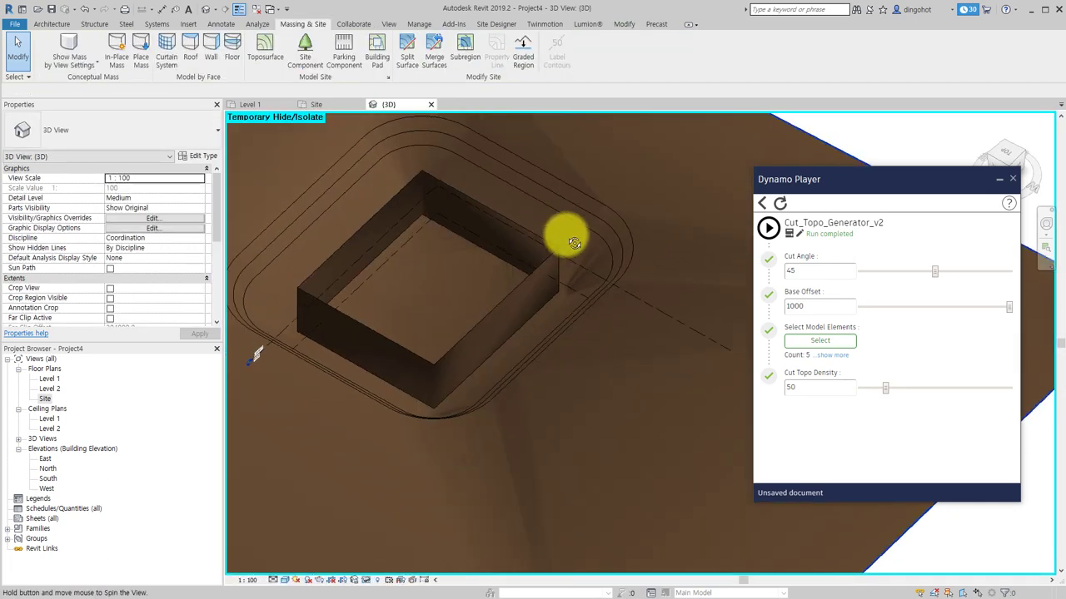
{"action": "scroll", "coordinate": [561, 258], "scroll_direction": "up", "scroll_amount": 2}
{"action": "scroll", "coordinate": [575, 279], "scroll_direction": "up", "scroll_amount": 4}
{"action": "mouse_move", "coordinate": [576, 275]}
{"action": "middle_mouse_down", "text": "shift"}
{"action": "mouse_move", "coordinate": [613, 221]}
{"action": "mouse_move", "coordinate": [637, 143]}
{"action": "mouse_move", "coordinate": [533, 362]}
{"action": "middle_mouse_up", "text": "shift"}
Step: Open the Site floor plan and place a section line across the pit
{"action": "double_click", "coordinate": [45, 399]}
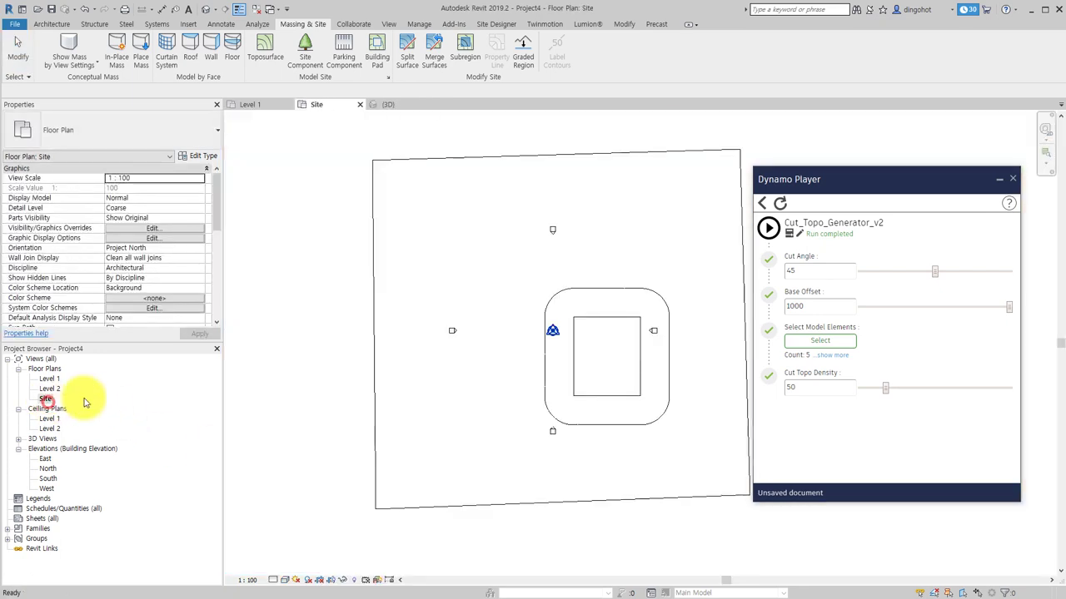
{"action": "key", "text": "s"}
{"action": "key", "text": "e"}
{"action": "left_click", "coordinate": [477, 387]}
{"action": "left_click", "coordinate": [638, 387]}
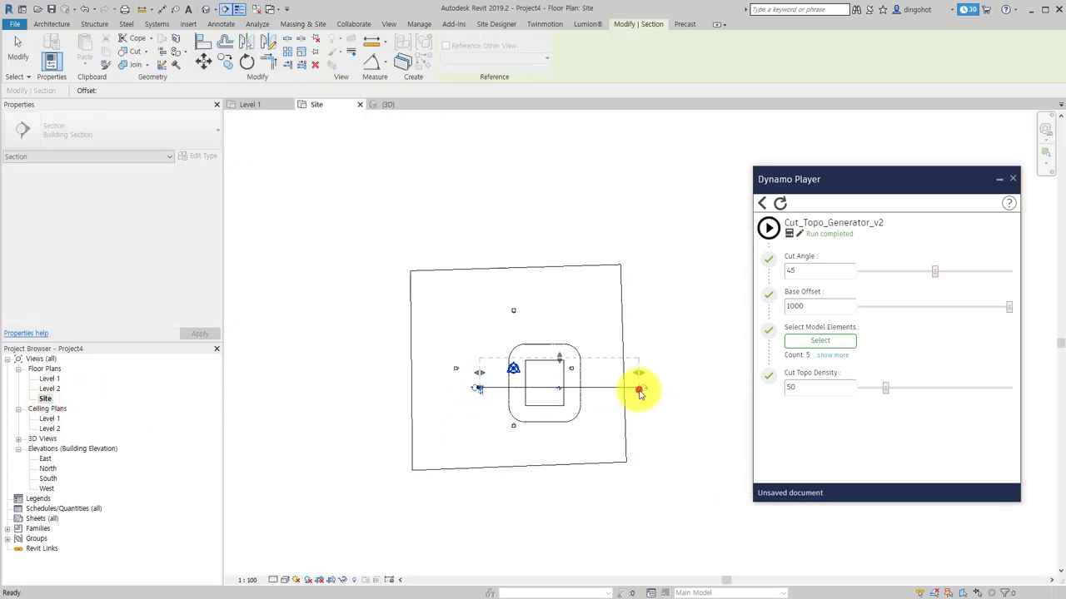
{"action": "key", "text": "Escape"}
{"action": "key", "text": "Escape"}
Step: Open Section 1 and draw a detail line from the pad edge to the slope toe
{"action": "double_click", "coordinate": [473, 394]}
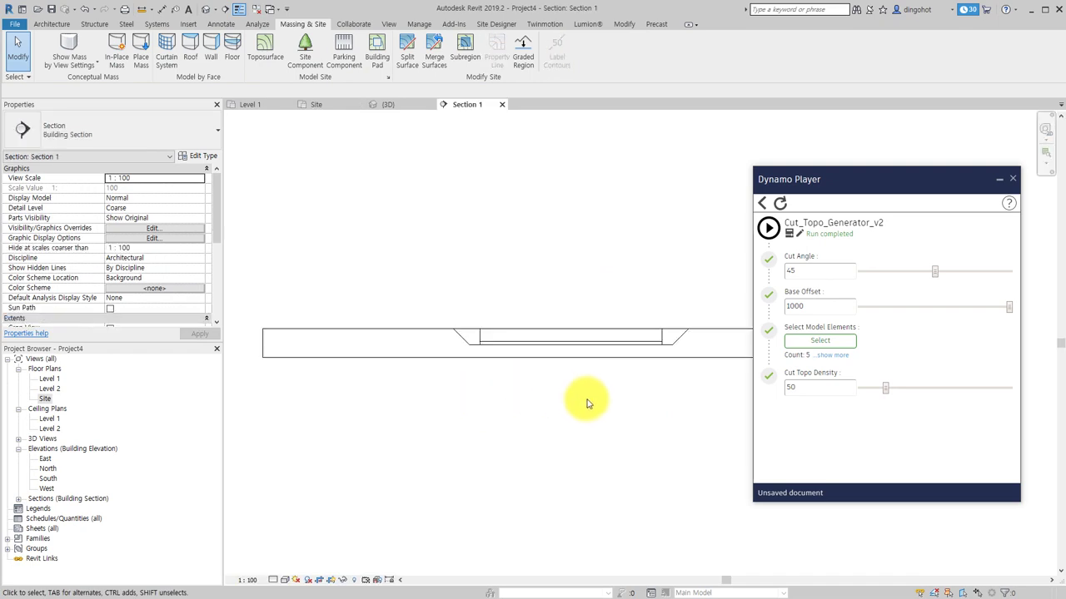
{"action": "scroll", "coordinate": [583, 400], "scroll_direction": "up", "scroll_amount": 2}
{"action": "scroll", "coordinate": [488, 369], "scroll_direction": "up", "scroll_amount": 2}
{"action": "scroll", "coordinate": [466, 321], "scroll_direction": "up", "scroll_amount": 2}
{"action": "key", "text": "d"}
{"action": "key", "text": "l"}
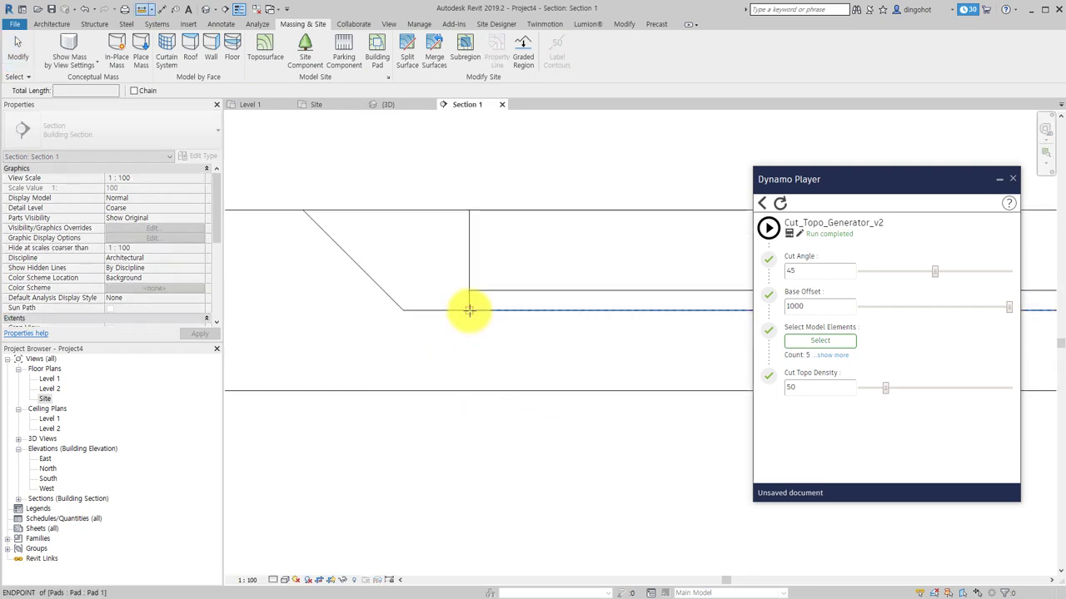
{"action": "left_click", "coordinate": [469, 310]}
{"action": "left_click", "coordinate": [403, 310]}
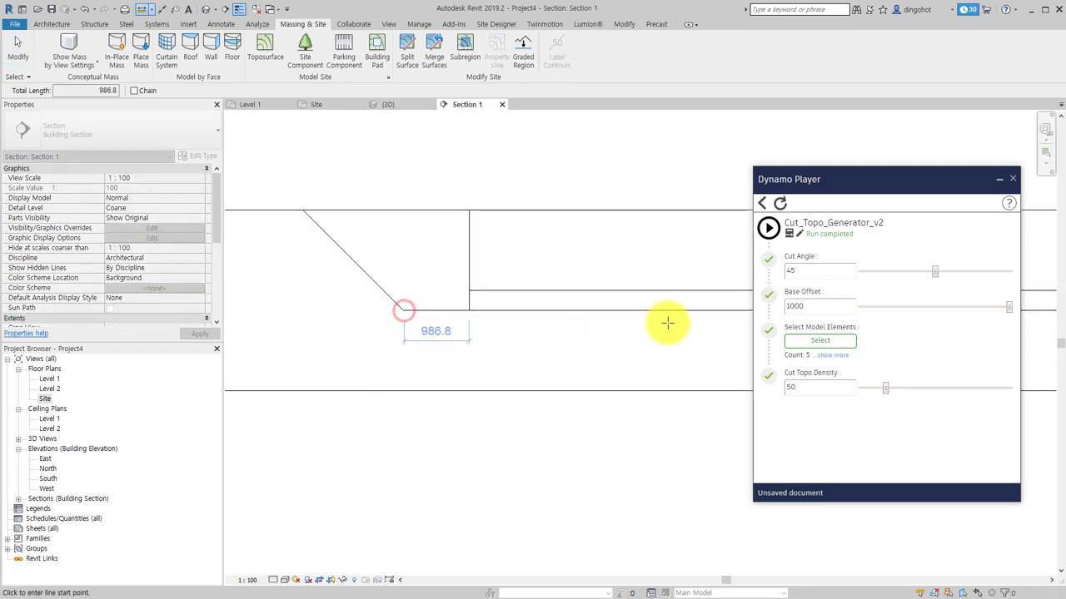
{"action": "middle_click_drag", "start_coordinate": [639, 339], "coordinate": [637, 365]}
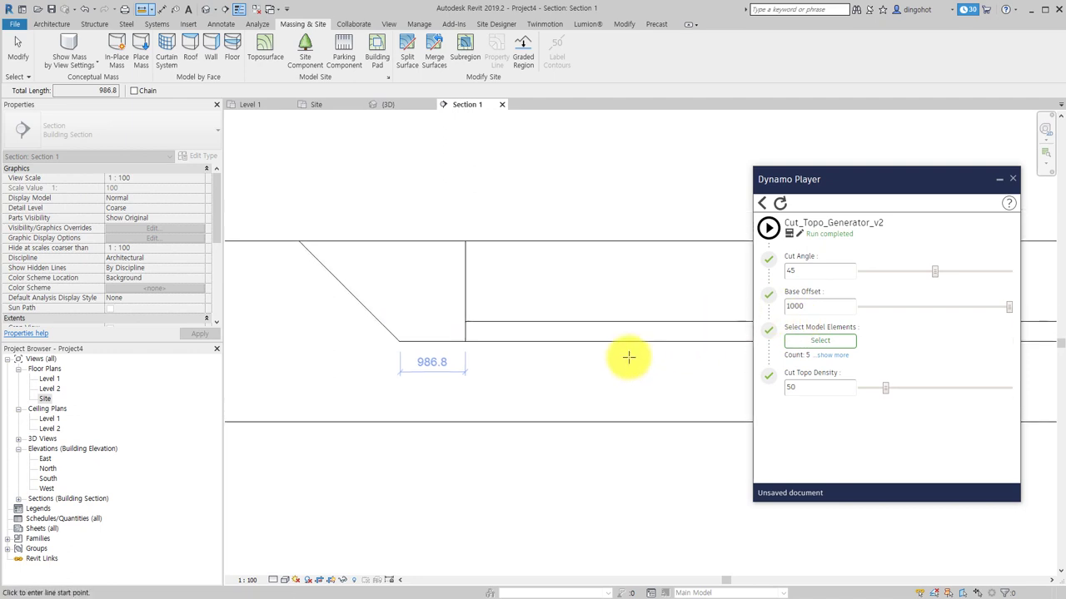
{"action": "key", "text": "Escape"}
Step: Zoom in on the cut slope in Section 1 and start another detail line
{"action": "scroll", "coordinate": [628, 362], "scroll_direction": "down", "scroll_amount": 2}
{"action": "scroll", "coordinate": [624, 383], "scroll_direction": "down", "scroll_amount": 2}
{"action": "scroll", "coordinate": [575, 400], "scroll_direction": "up", "scroll_amount": 1}
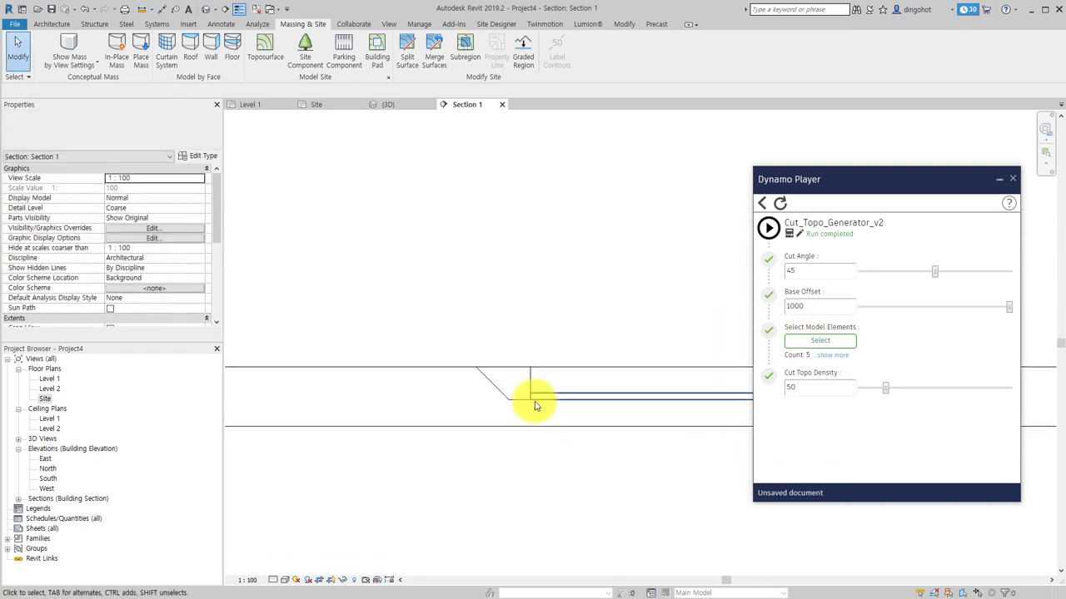
{"action": "scroll", "coordinate": [500, 387], "scroll_direction": "up", "scroll_amount": 2}
{"action": "scroll", "coordinate": [483, 383], "scroll_direction": "up", "scroll_amount": 2}
{"action": "key", "text": "d"}
{"action": "scroll", "coordinate": [479, 388], "scroll_direction": "up", "scroll_amount": 1}
{"action": "scroll", "coordinate": [475, 389], "scroll_direction": "up", "scroll_amount": 1}
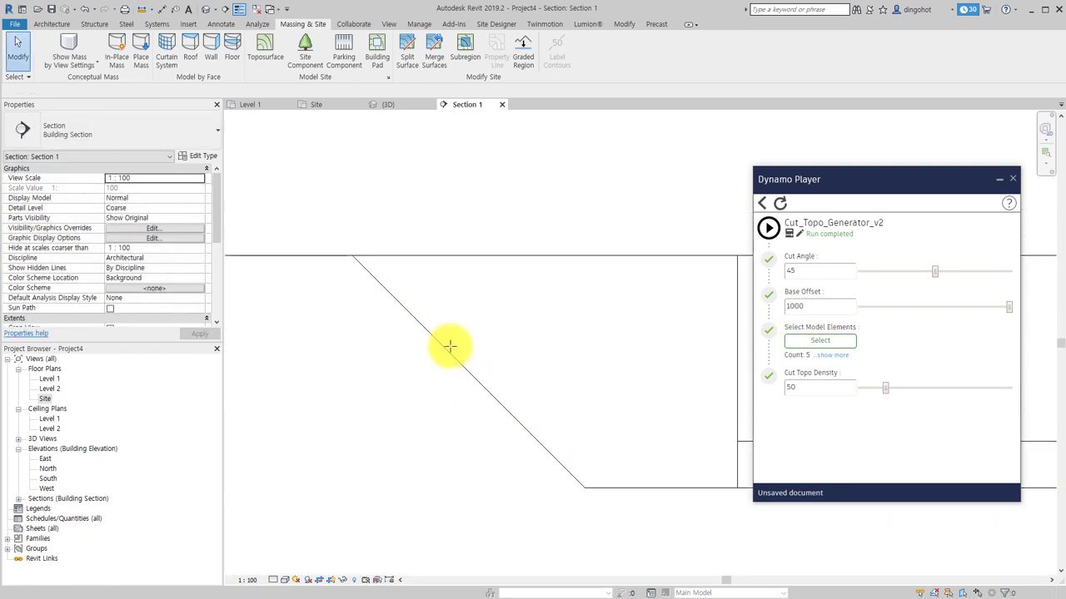
Step: Trace the cut slope with a detail line from its top to its lower corner
{"action": "key", "text": "l"}
{"action": "left_click", "coordinate": [439, 343]}
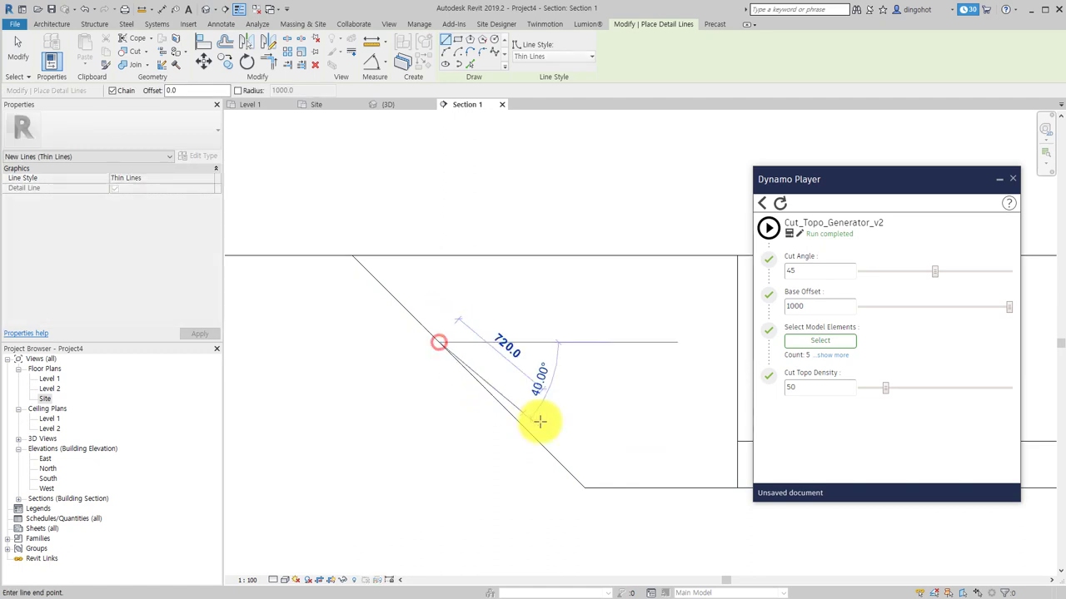
{"action": "left_click", "coordinate": [584, 487]}
{"action": "key", "text": "Escape"}
{"action": "key", "text": "Escape"}
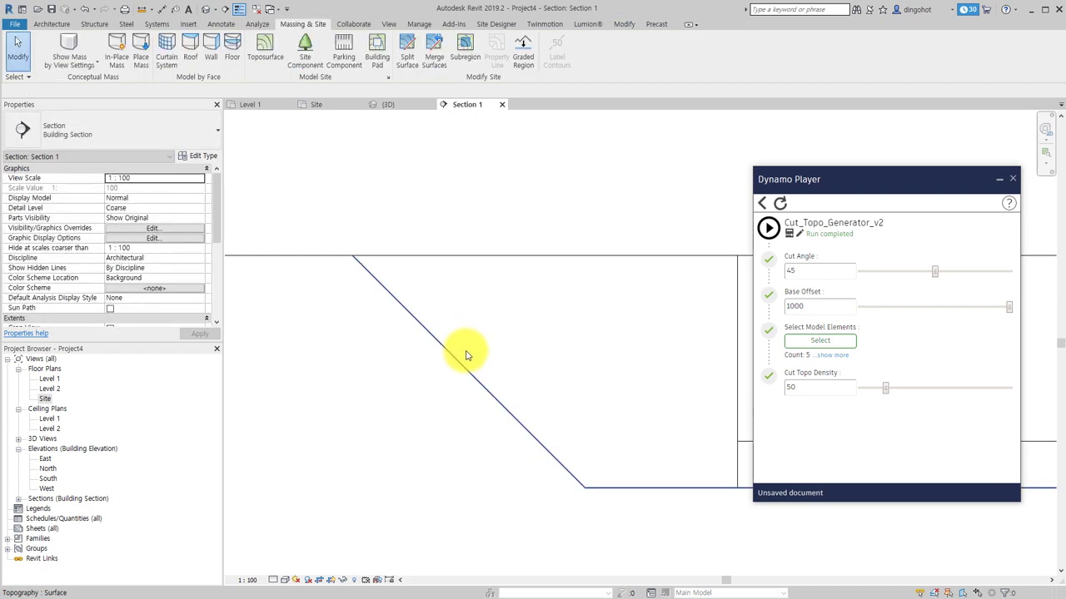
{"action": "scroll", "coordinate": [463, 354], "scroll_direction": "down", "scroll_amount": 3}
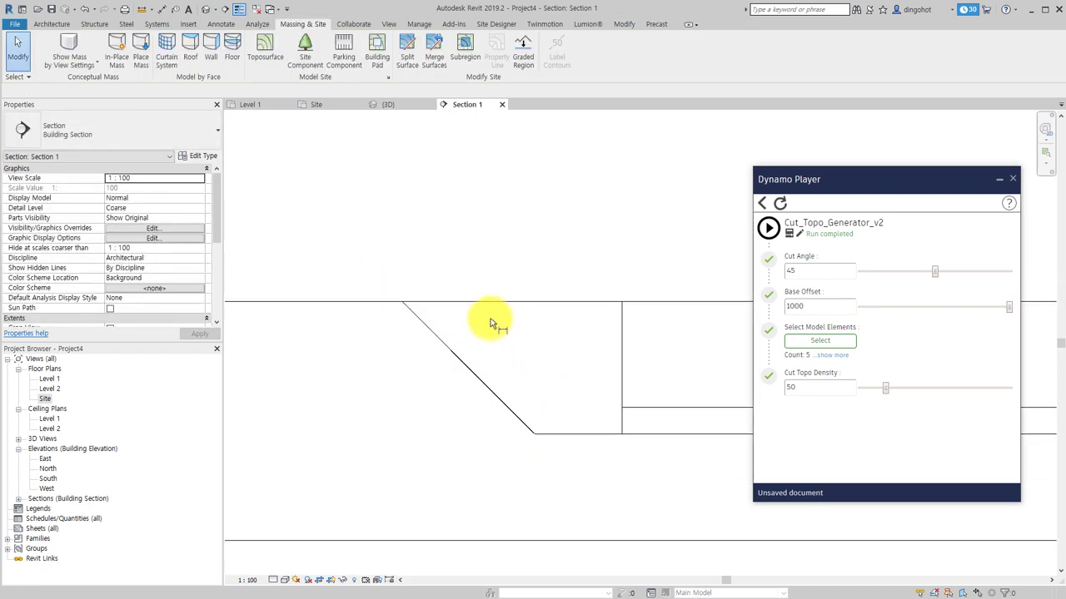
Step: Place an angular dimension showing the slope at 45.00° from the horizontal ground line
{"action": "key", "text": "d"}
{"action": "key", "text": "i"}
{"action": "left_click", "coordinate": [499, 50]}
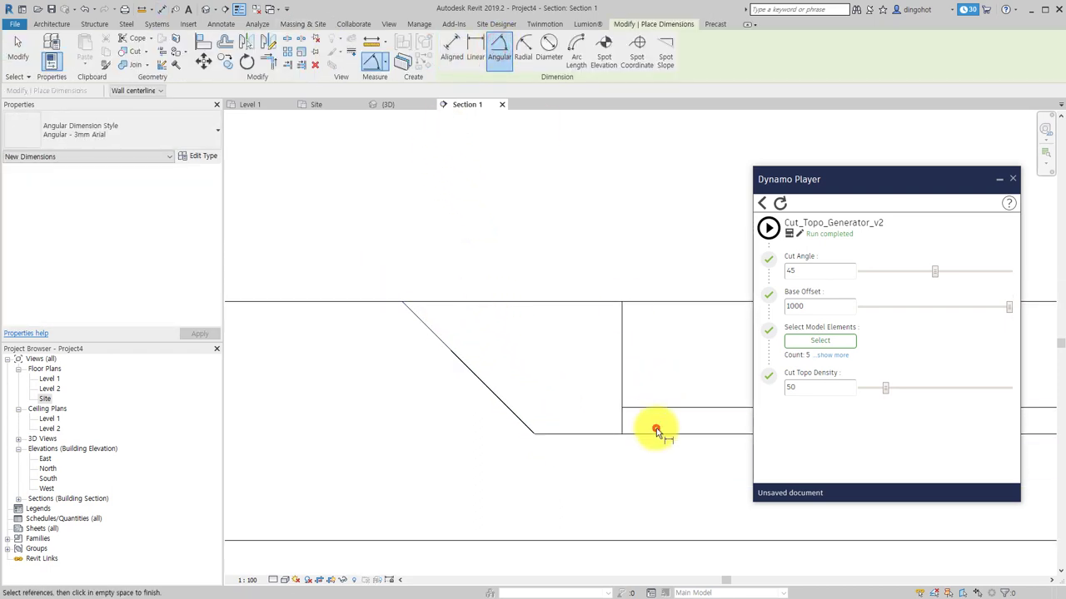
{"action": "left_click", "coordinate": [656, 431]}
{"action": "left_click", "coordinate": [500, 405]}
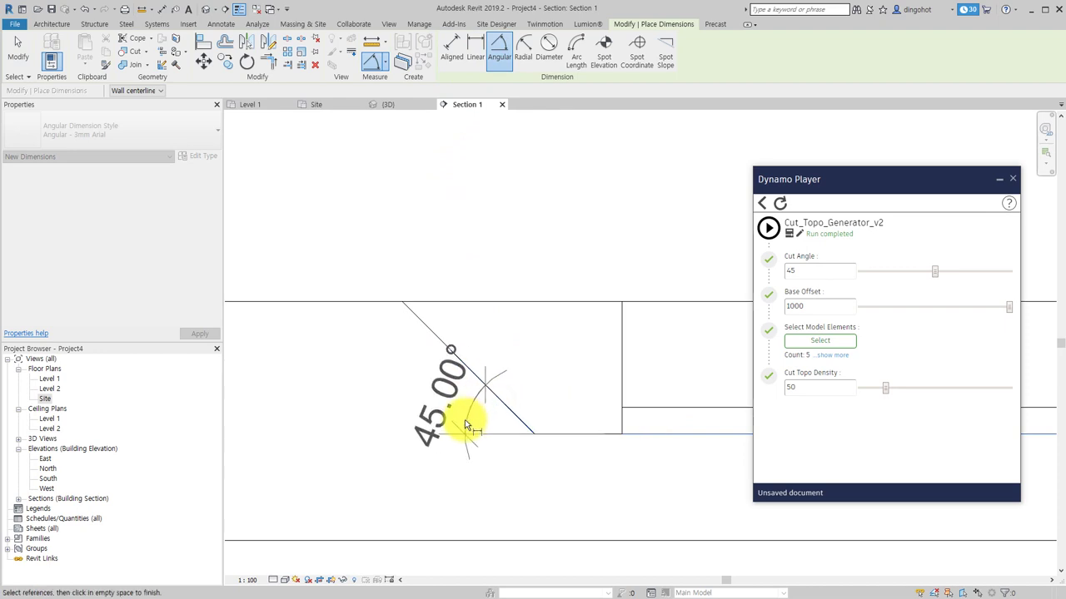
{"action": "left_click", "coordinate": [457, 419]}
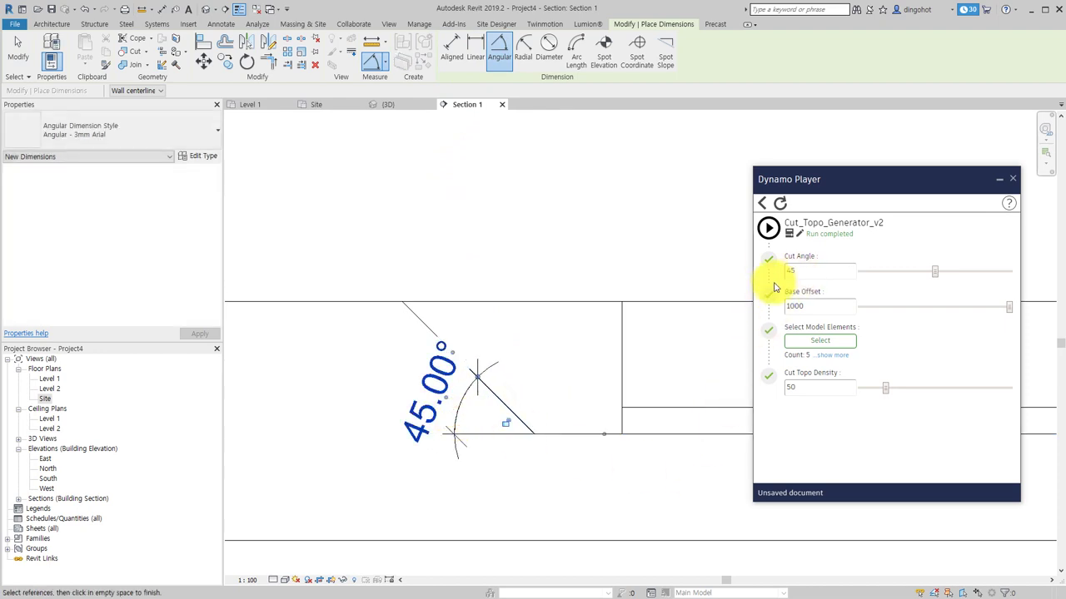
Step: Return to the 3D site view and delete the generated cut topography
{"action": "left_click", "coordinate": [21, 56]}
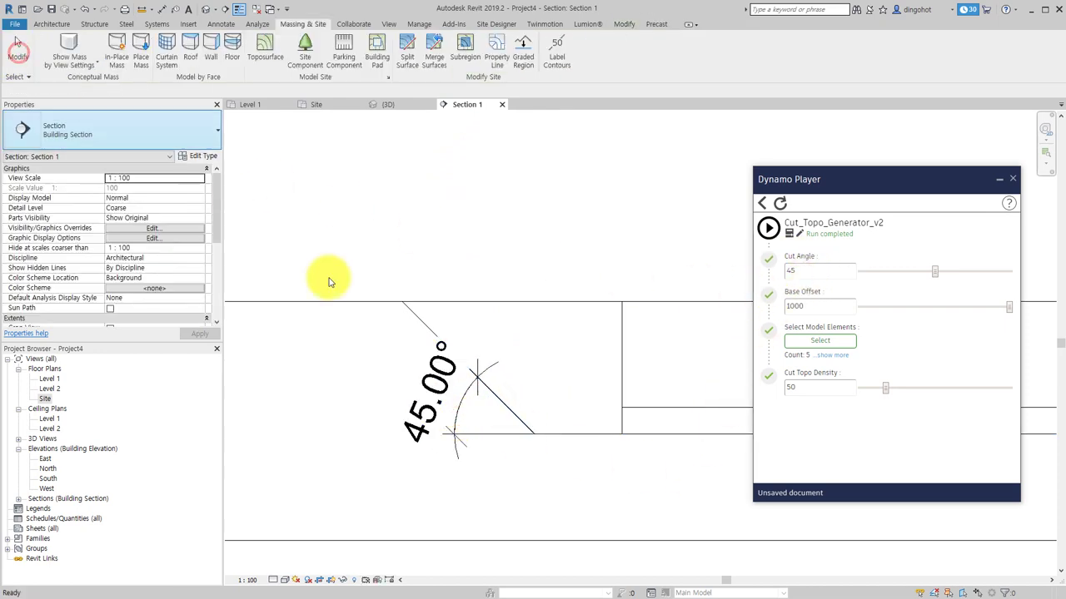
{"action": "scroll", "coordinate": [427, 389], "scroll_direction": "down", "scroll_amount": 3}
{"action": "left_click", "coordinate": [204, 10]}
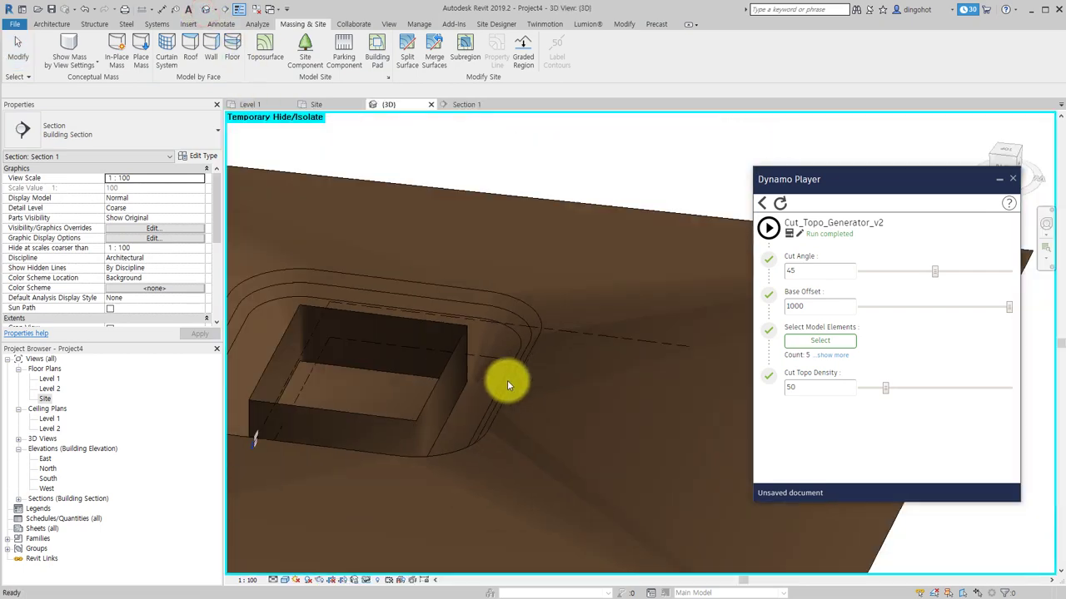
{"action": "scroll", "coordinate": [515, 412], "scroll_direction": "down", "scroll_amount": 3}
{"action": "scroll", "coordinate": [548, 388], "scroll_direction": "up", "scroll_amount": 2}
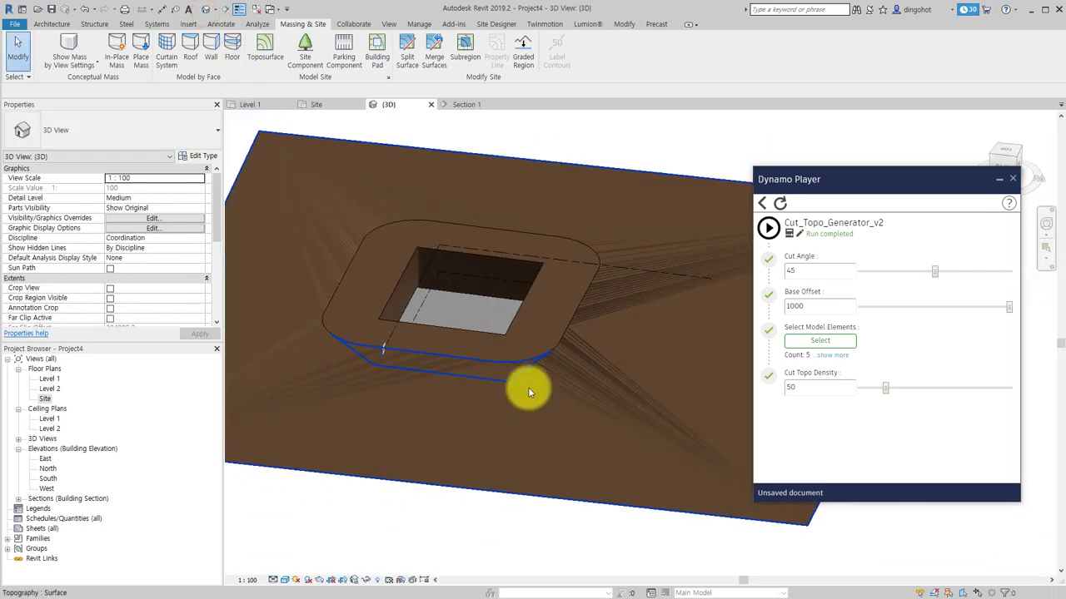
{"action": "left_click", "coordinate": [547, 410]}
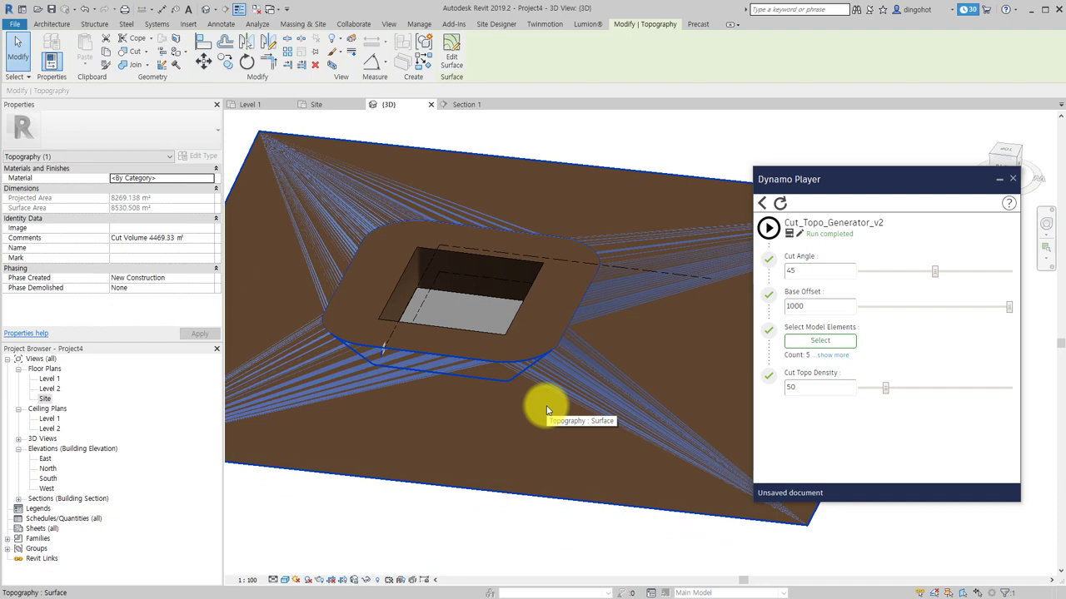
{"action": "middle_click_drag", "start_coordinate": [547, 409], "coordinate": [571, 244], "text": "shift"}
{"action": "left_click", "coordinate": [533, 453]}
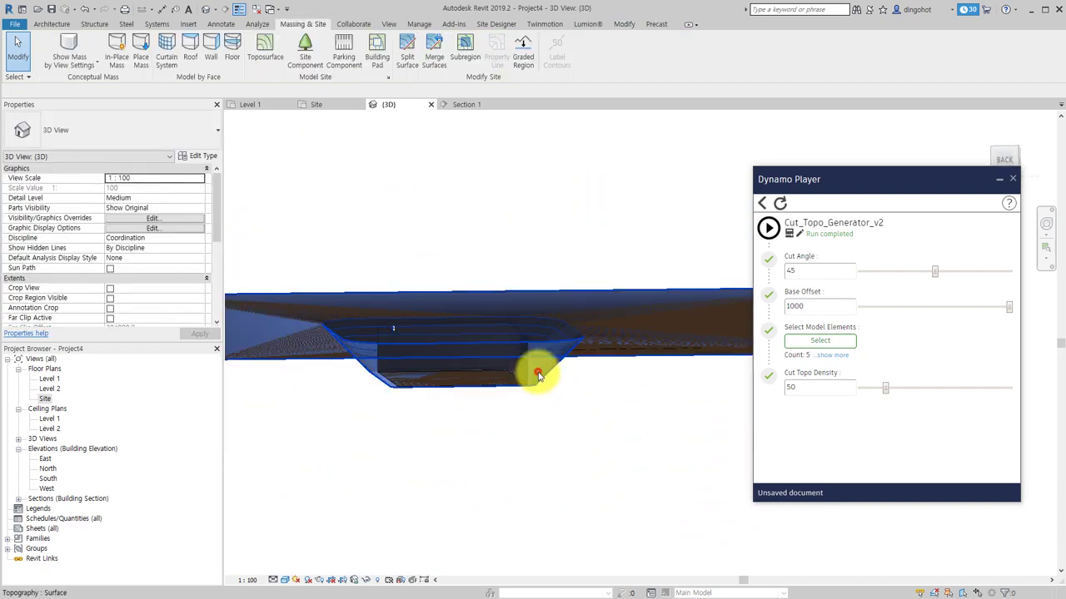
{"action": "left_click", "coordinate": [538, 376]}
{"action": "key", "text": "Delete"}
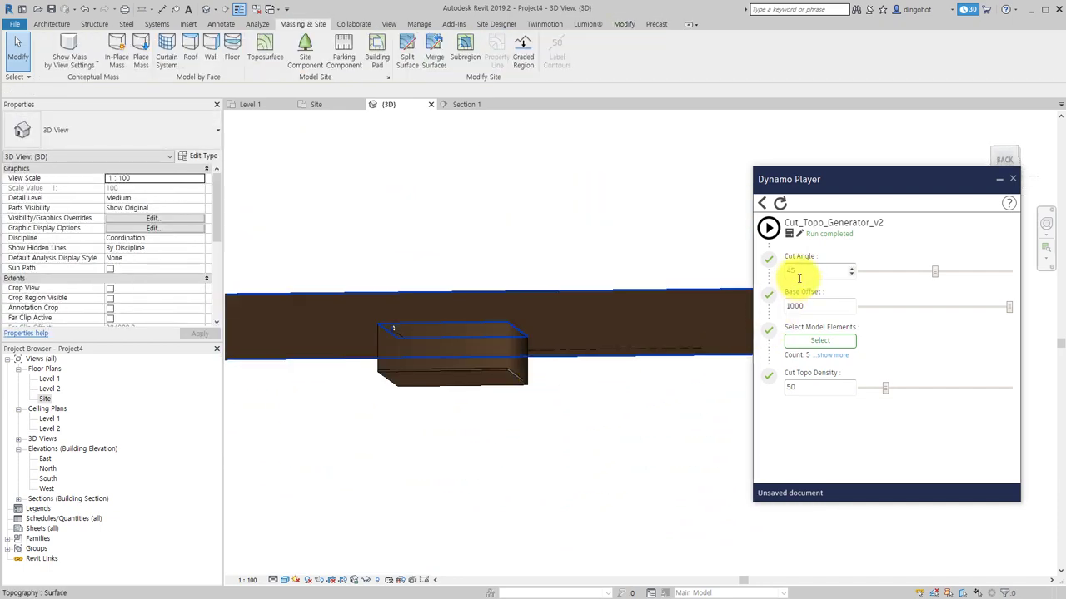
Step: Set Cut Angle 60 and Base Offset 500, pick the five site elements, and run the generator
{"action": "double_click", "coordinate": [814, 272]}
{"action": "type", "text": "60"}
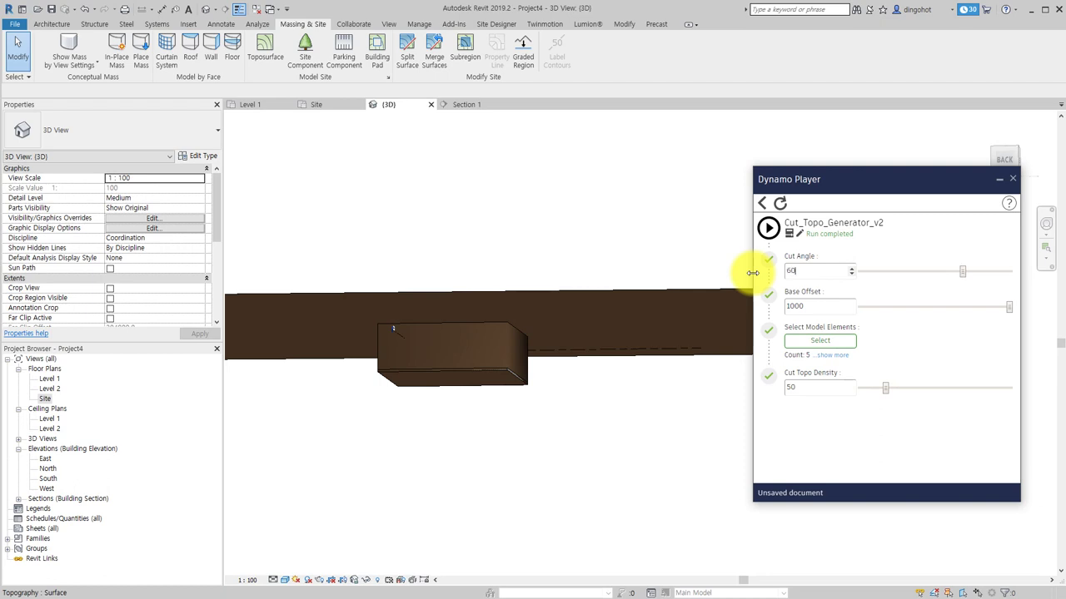
{"action": "double_click", "coordinate": [847, 305]}
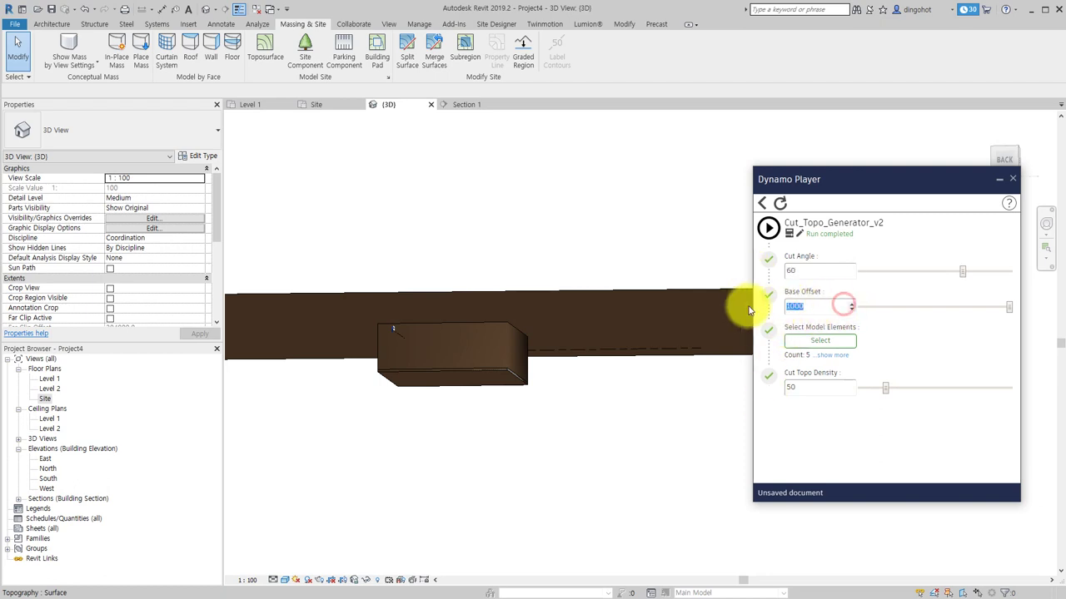
{"action": "type", "text": "500"}
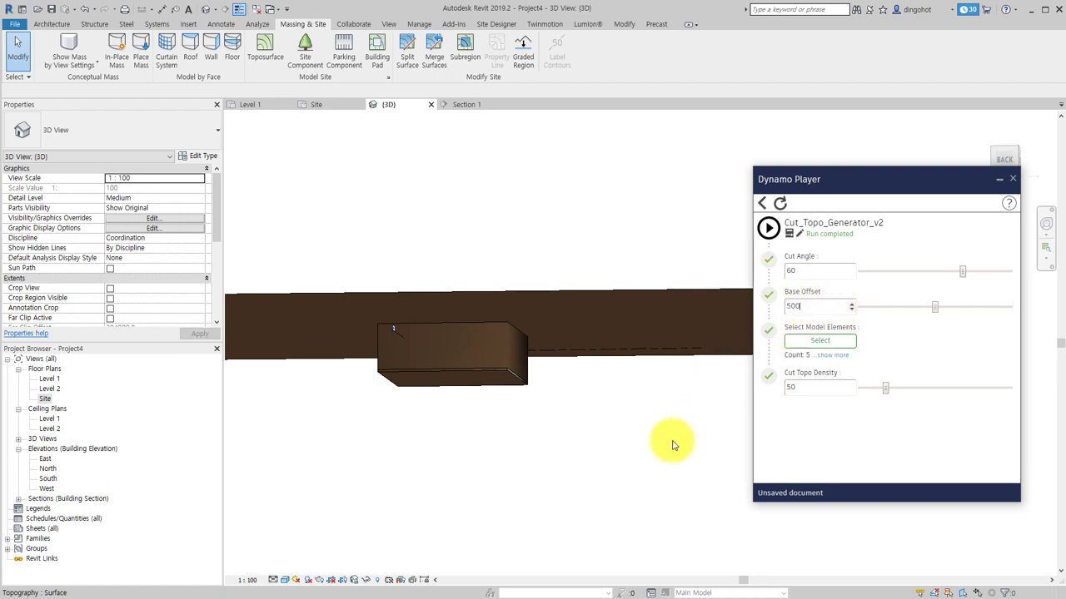
{"action": "left_click", "coordinate": [674, 442]}
{"action": "middle_click_drag", "start_coordinate": [673, 442], "coordinate": [520, 224], "text": "shift"}
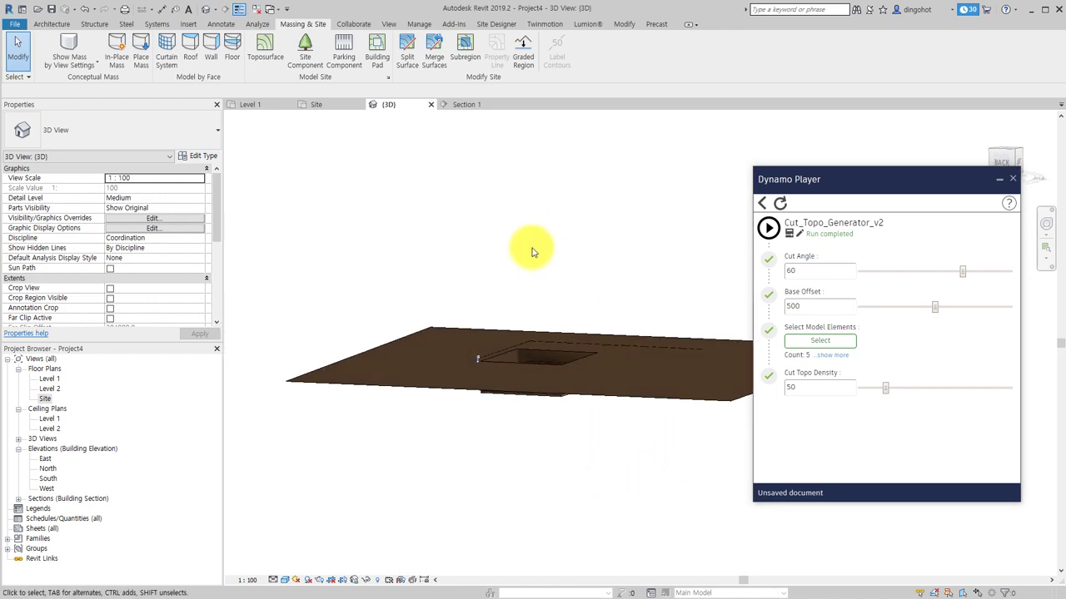
{"action": "left_click", "coordinate": [812, 342]}
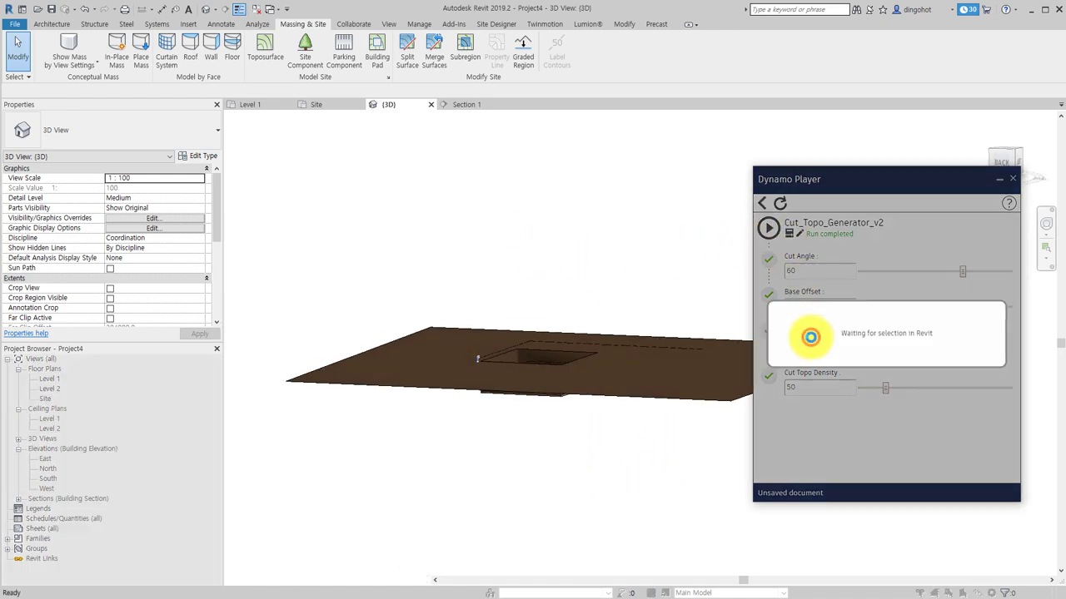
{"action": "left_click_drag", "start_coordinate": [655, 488], "coordinate": [435, 230]}
{"action": "left_click", "coordinate": [604, 209]}
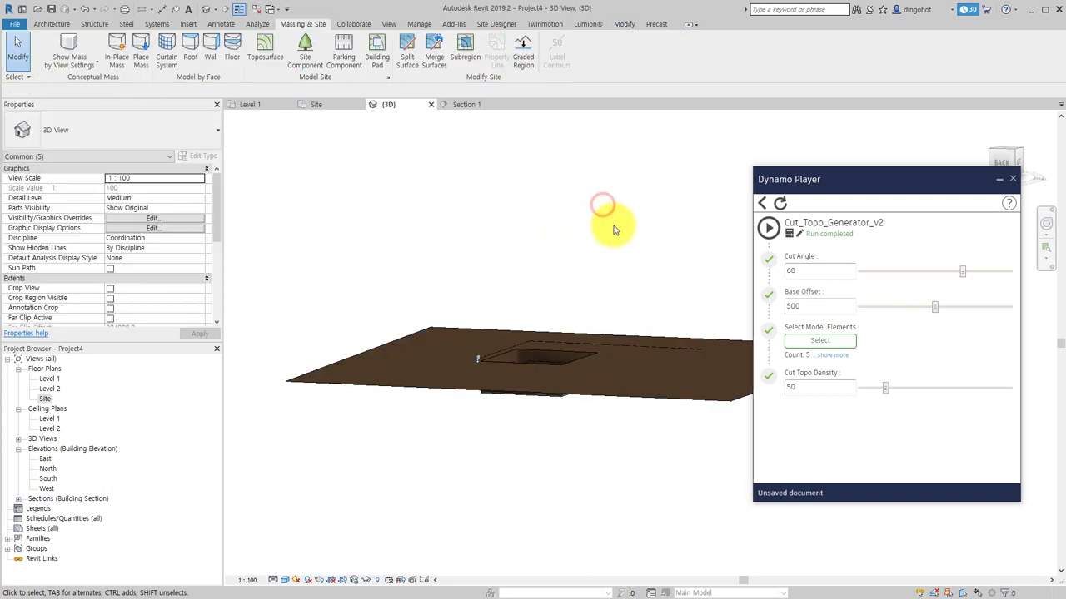
{"action": "left_click", "coordinate": [766, 227]}
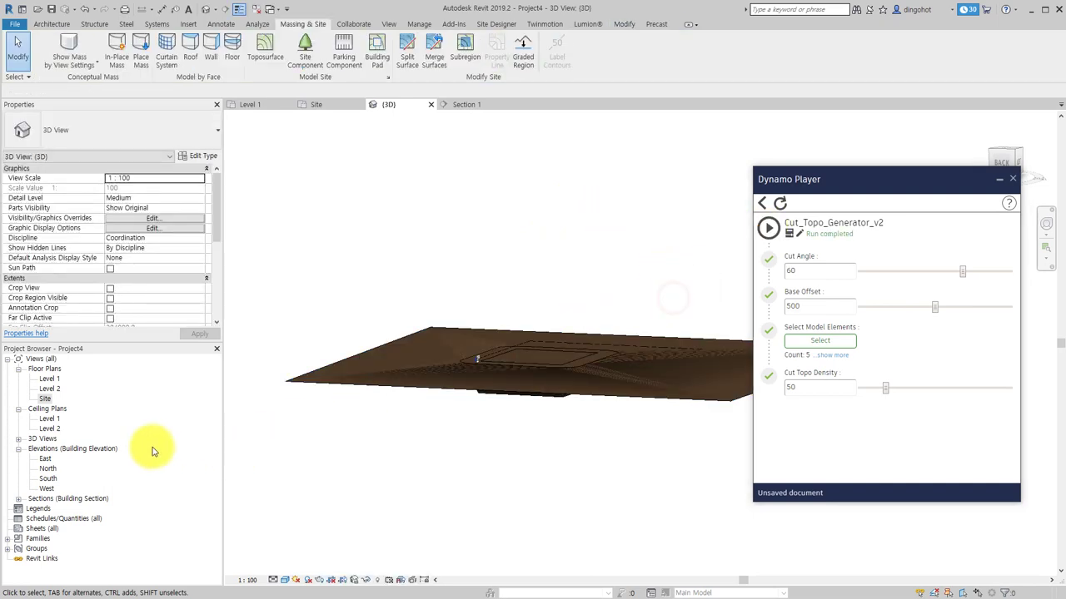
Step: Return to Section 1 and trace an 880.0 detail line along the new cut slope
{"action": "left_click", "coordinate": [453, 105]}
{"action": "scroll", "coordinate": [452, 410], "scroll_direction": "up", "scroll_amount": 2}
{"action": "scroll", "coordinate": [488, 408], "scroll_direction": "up", "scroll_amount": 2}
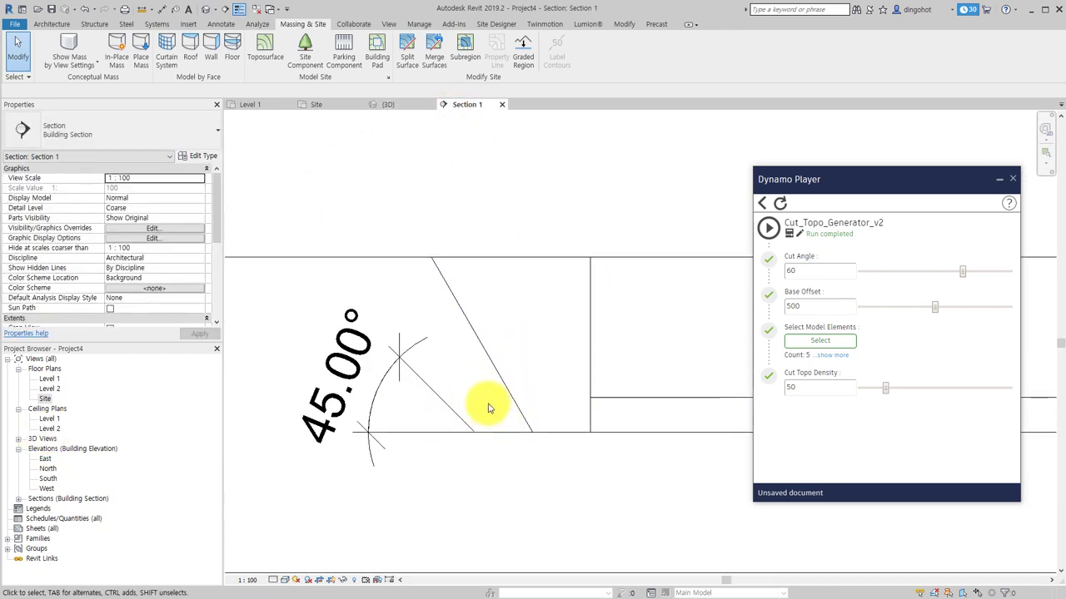
{"action": "scroll", "coordinate": [500, 416], "scroll_direction": "up", "scroll_amount": 2}
{"action": "key", "text": "d"}
{"action": "key", "text": "l"}
{"action": "left_click", "coordinate": [541, 440]}
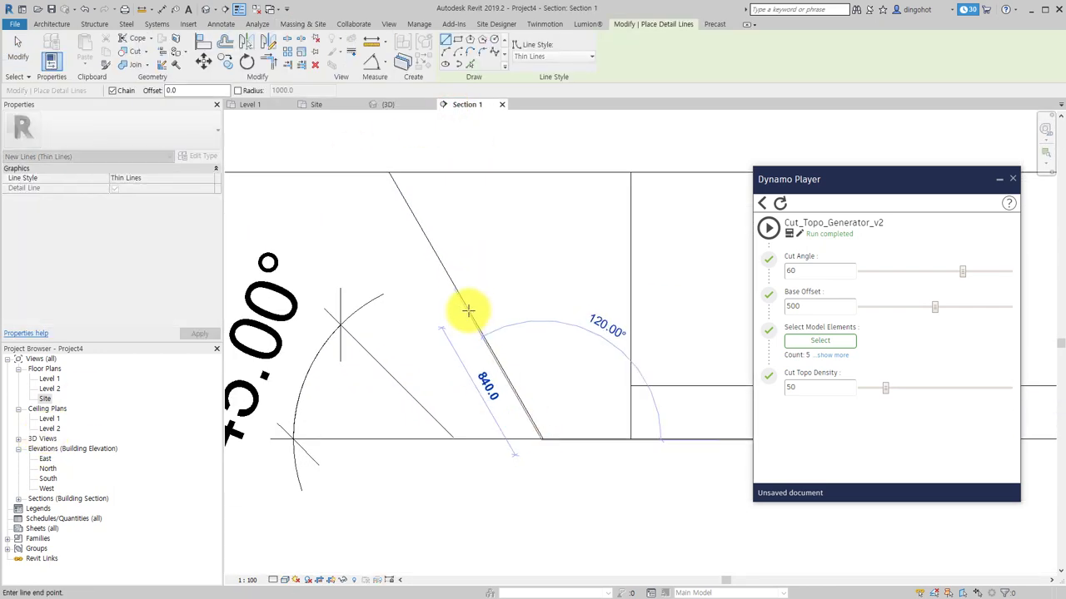
{"action": "left_click", "coordinate": [465, 305]}
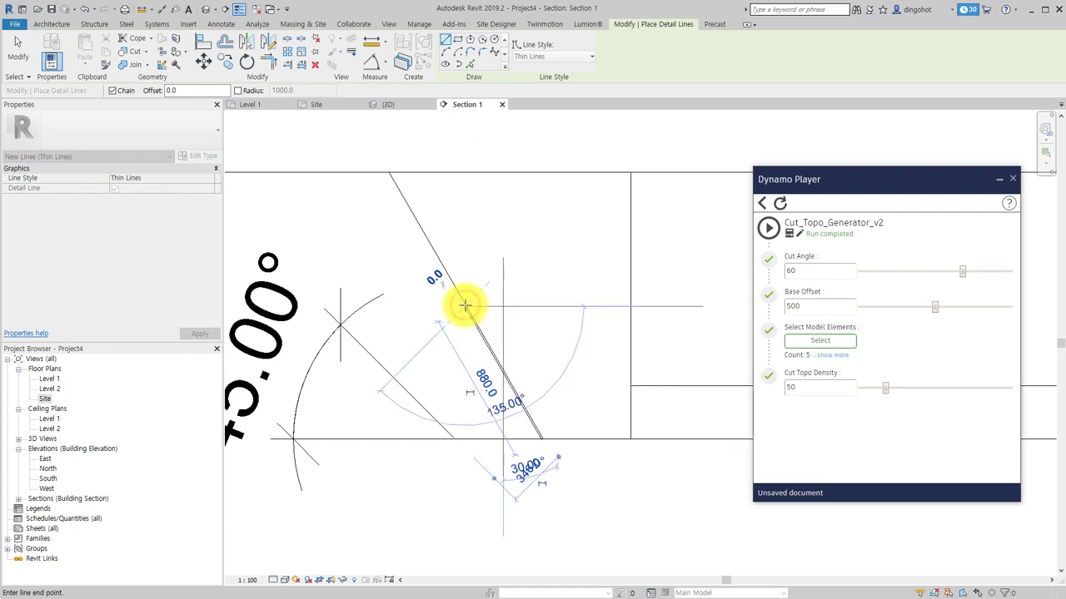
{"action": "key", "text": "Escape"}
{"action": "scroll", "coordinate": [517, 412], "scroll_direction": "down", "scroll_amount": 3}
{"action": "key", "text": "Escape"}
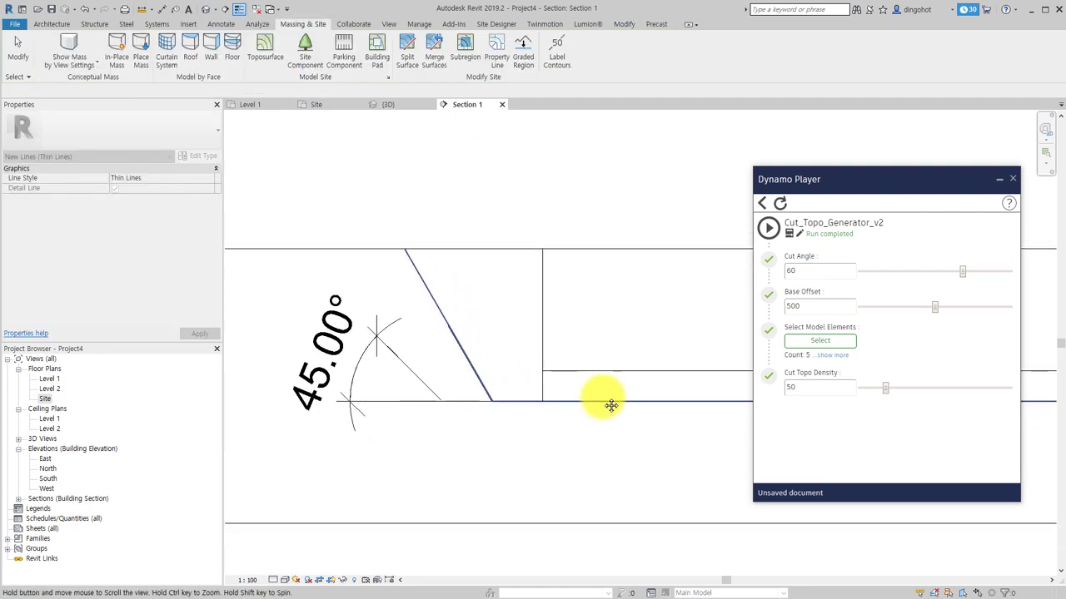
Step: Draw a second detail line from the slope toe, then exit the Detail Line tool
{"action": "key", "text": "d"}
{"action": "key", "text": "l"}
{"action": "left_click", "coordinate": [520, 400]}
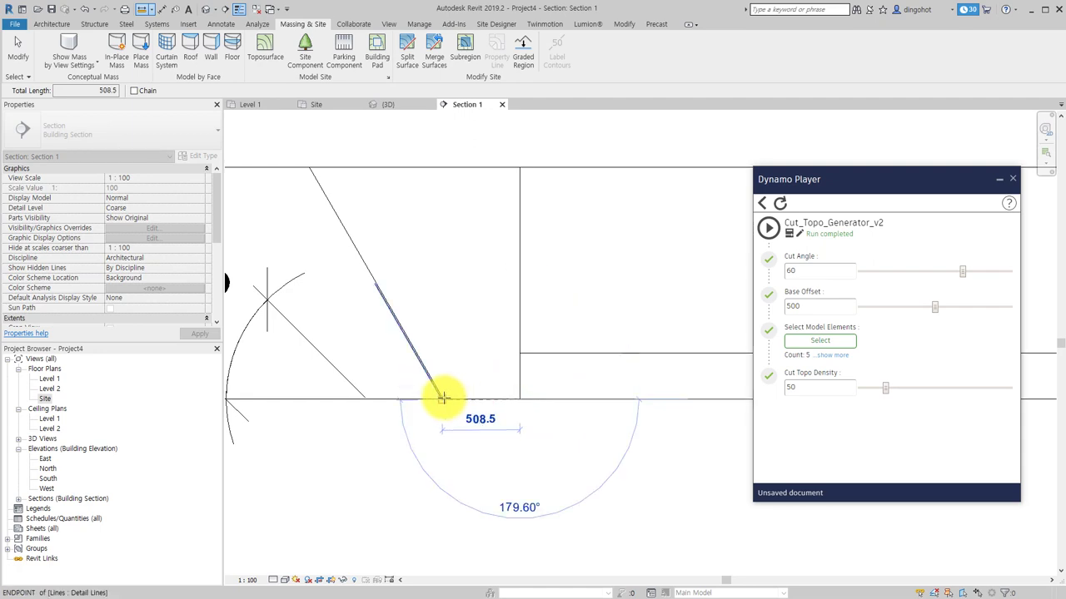
{"action": "left_click", "coordinate": [443, 398]}
{"action": "left_click", "coordinate": [797, 353]}
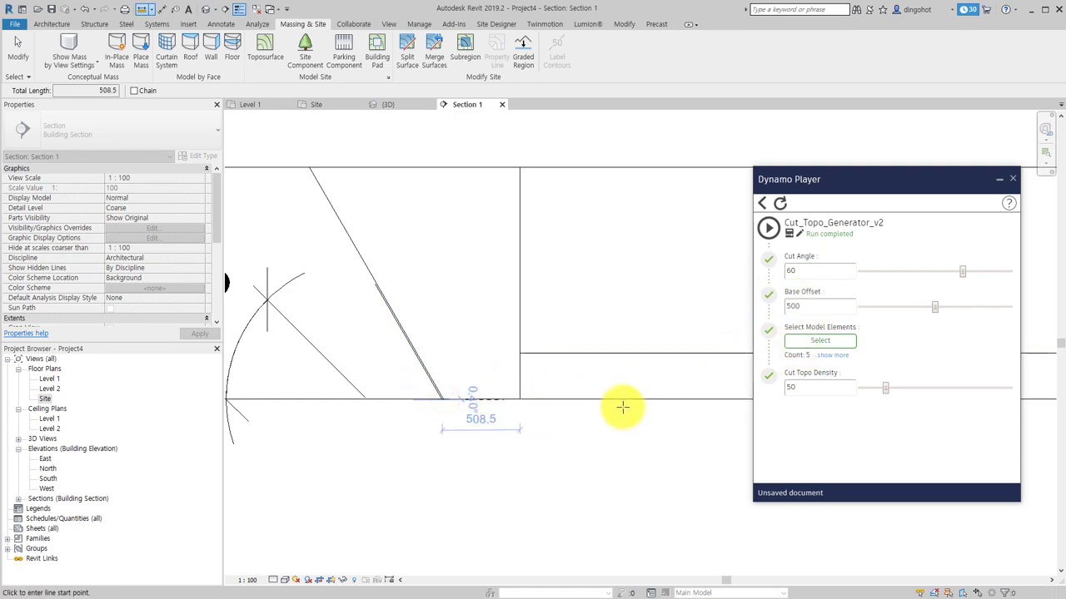
{"action": "scroll", "coordinate": [623, 416], "scroll_direction": "down", "scroll_amount": 3}
{"action": "scroll", "coordinate": [566, 433], "scroll_direction": "down", "scroll_amount": 3}
{"action": "key", "text": "Escape"}
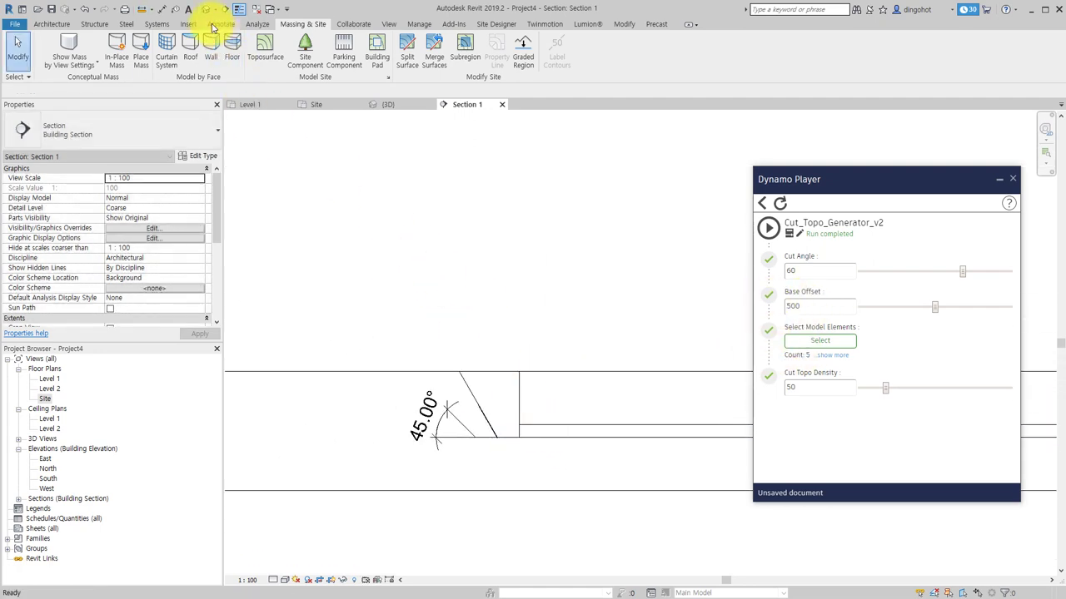
Step: In the 3D view, orbit and select the original flat base topography
{"action": "left_click", "coordinate": [206, 9]}
{"action": "mouse_move", "coordinate": [507, 428]}
{"action": "middle_mouse_down", "text": "shift"}
{"action": "mouse_move", "coordinate": [524, 297]}
{"action": "mouse_move", "coordinate": [571, 428]}
{"action": "mouse_move", "coordinate": [673, 442]}
{"action": "mouse_move", "coordinate": [452, 442]}
{"action": "mouse_move", "coordinate": [521, 504]}
{"action": "mouse_move", "coordinate": [547, 495]}
{"action": "mouse_move", "coordinate": [506, 424]}
{"action": "mouse_move", "coordinate": [516, 378]}
{"action": "mouse_move", "coordinate": [547, 528]}
{"action": "mouse_move", "coordinate": [580, 422]}
{"action": "mouse_move", "coordinate": [628, 385]}
{"action": "middle_mouse_up", "text": "shift"}
{"action": "left_click", "coordinate": [553, 360]}
{"action": "left_click", "coordinate": [494, 488]}
{"action": "left_click", "coordinate": [525, 378]}
{"action": "key", "text": "Escape"}
{"action": "left_click", "coordinate": [628, 386]}
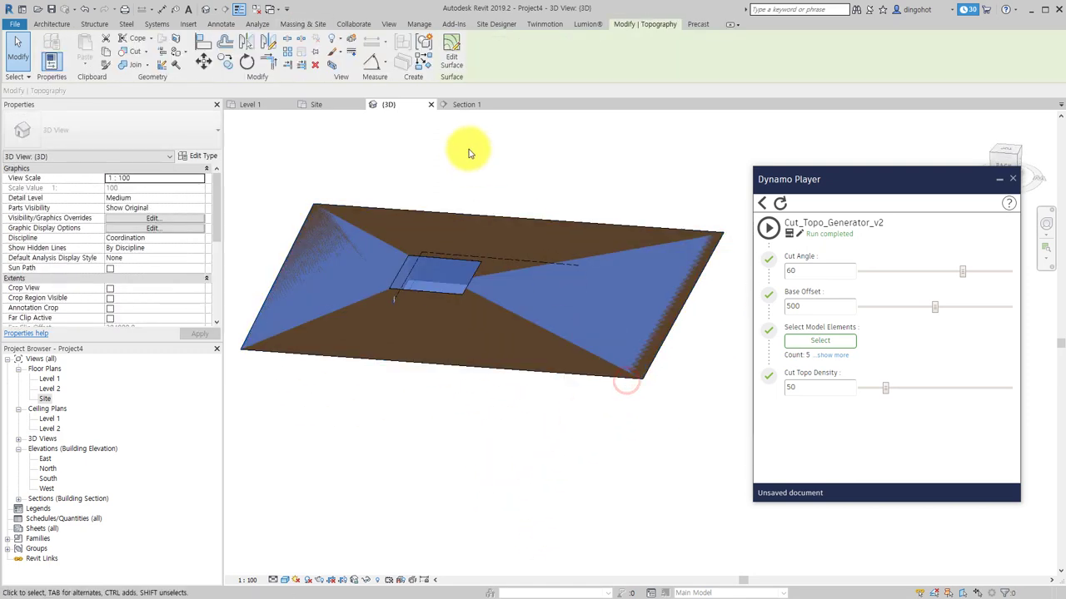
{"action": "left_click", "coordinate": [453, 58]}
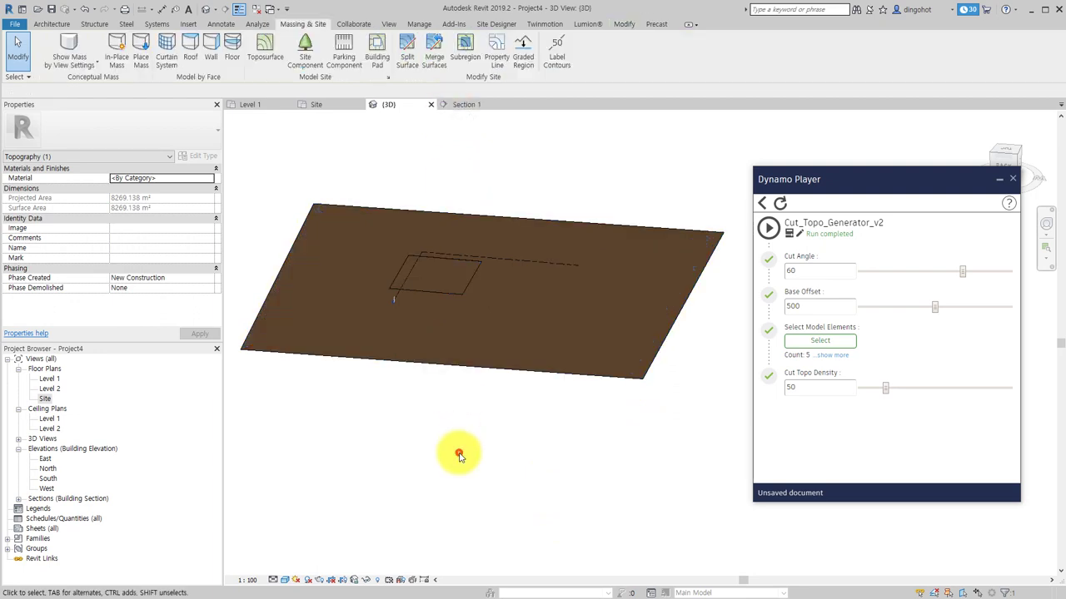
{"action": "key", "text": "Escape"}
{"action": "left_click", "coordinate": [477, 350]}
Step: Edit the surface and set the two left boundary points to elevation 0
{"action": "left_click", "coordinate": [452, 54]}
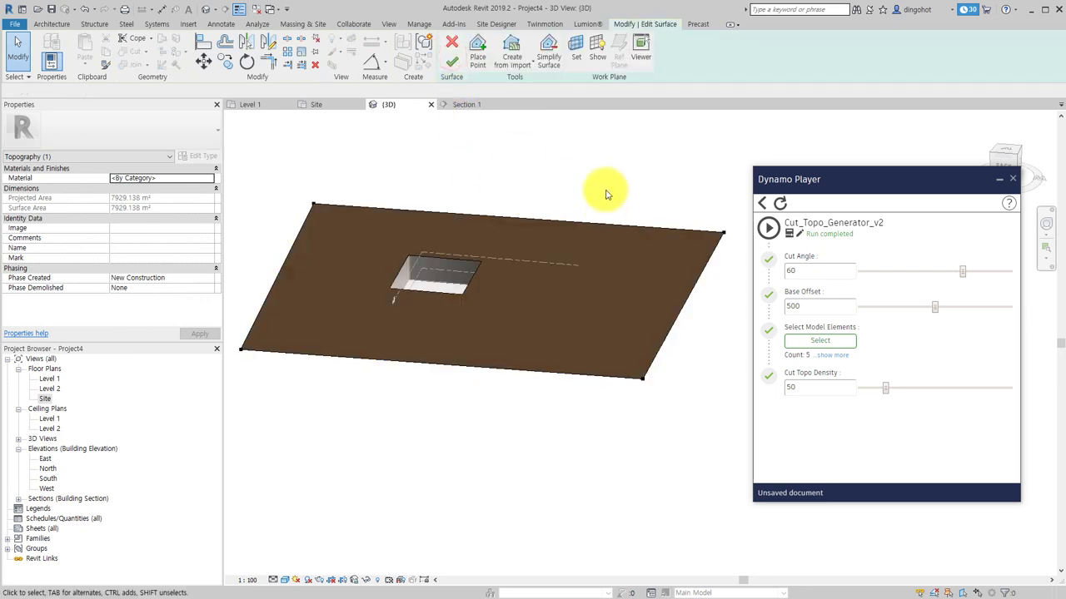
{"action": "left_click_drag", "start_coordinate": [589, 161], "coordinate": [770, 537]}
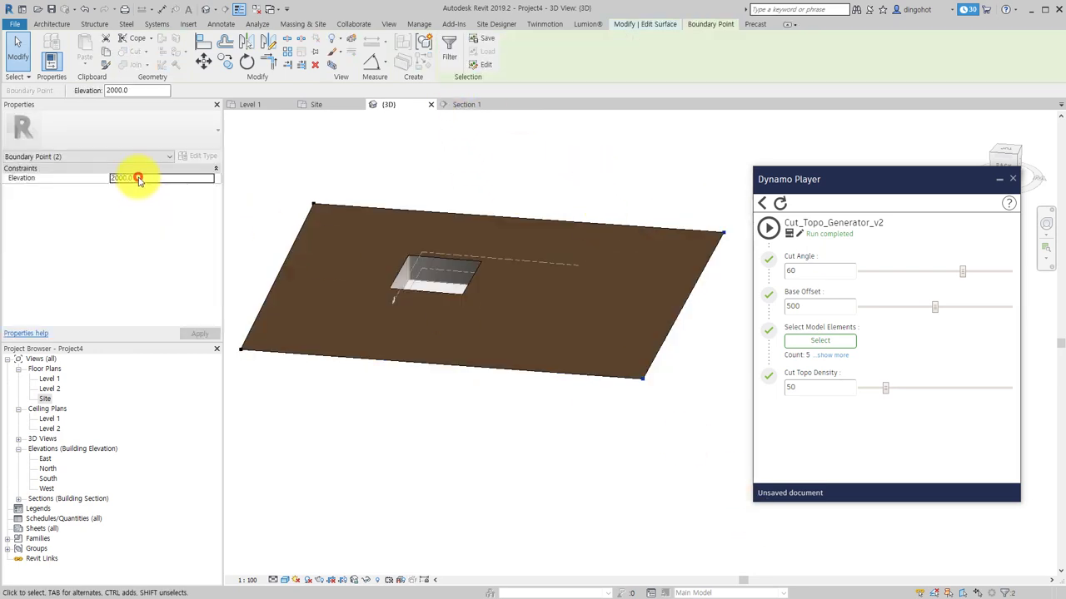
{"action": "left_click", "coordinate": [269, 171]}
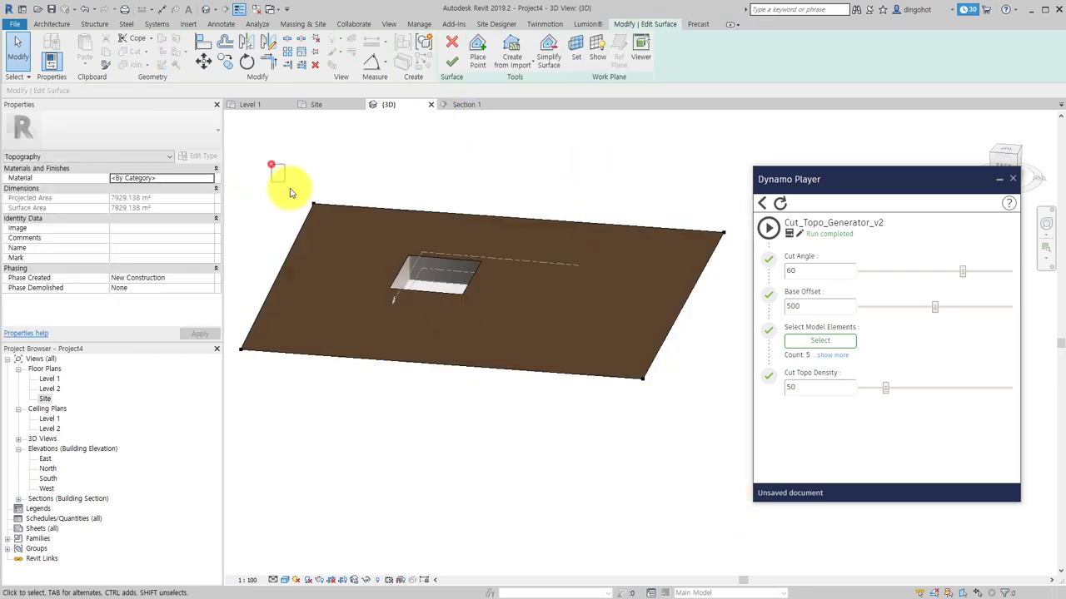
{"action": "middle_click_drag", "start_coordinate": [304, 269], "coordinate": [365, 269]}
{"action": "left_click_drag", "start_coordinate": [266, 286], "coordinate": [350, 428]}
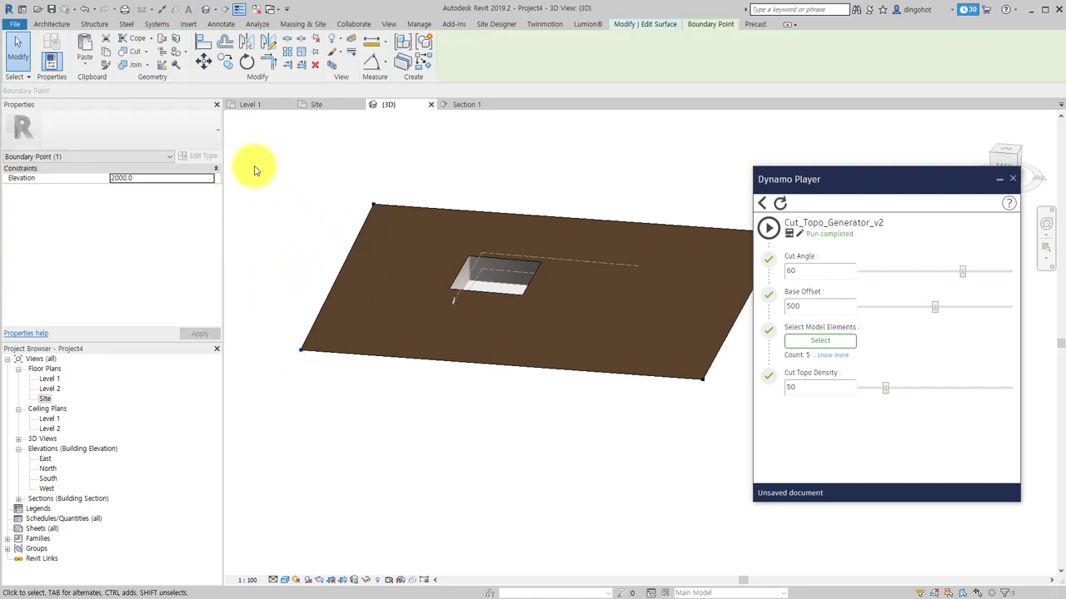
{"action": "left_click_drag", "start_coordinate": [253, 162], "coordinate": [416, 400]}
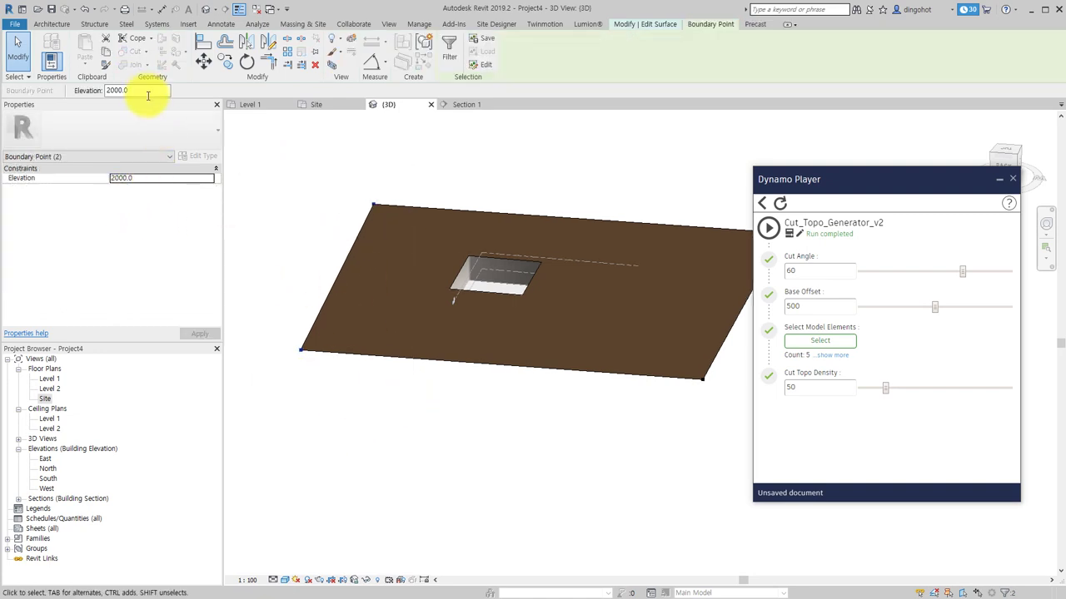
{"action": "type", "text": "0"}
{"action": "key", "text": "Return"}
Step: Raise the two right corner points to elevation 5000 and check the new slope
{"action": "middle_click_drag", "start_coordinate": [476, 281], "coordinate": [381, 309]}
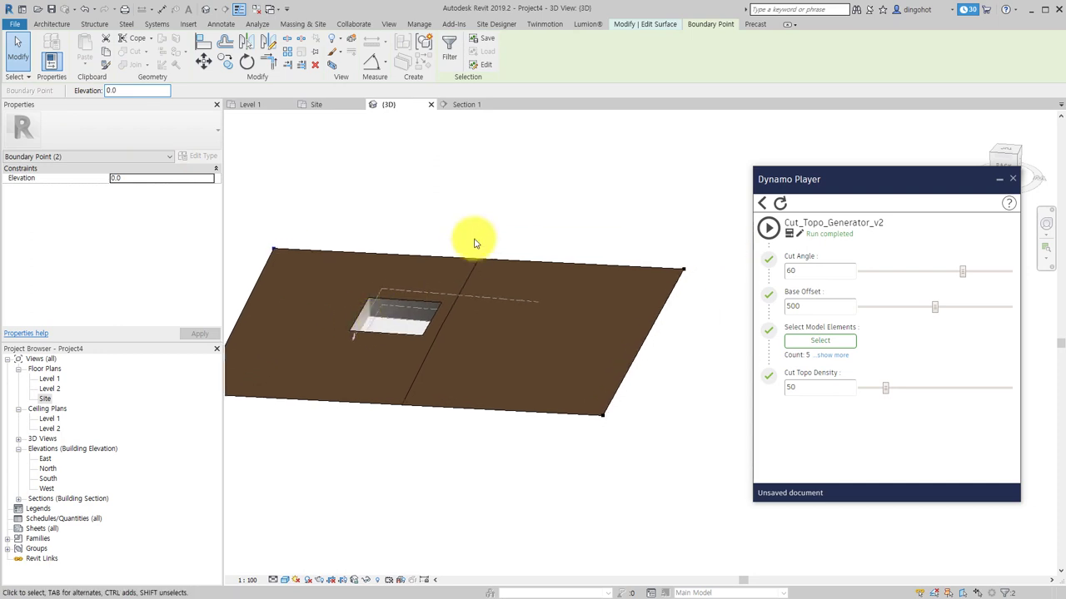
{"action": "left_click_drag", "start_coordinate": [488, 219], "coordinate": [694, 511]}
{"action": "type", "text": "50"}
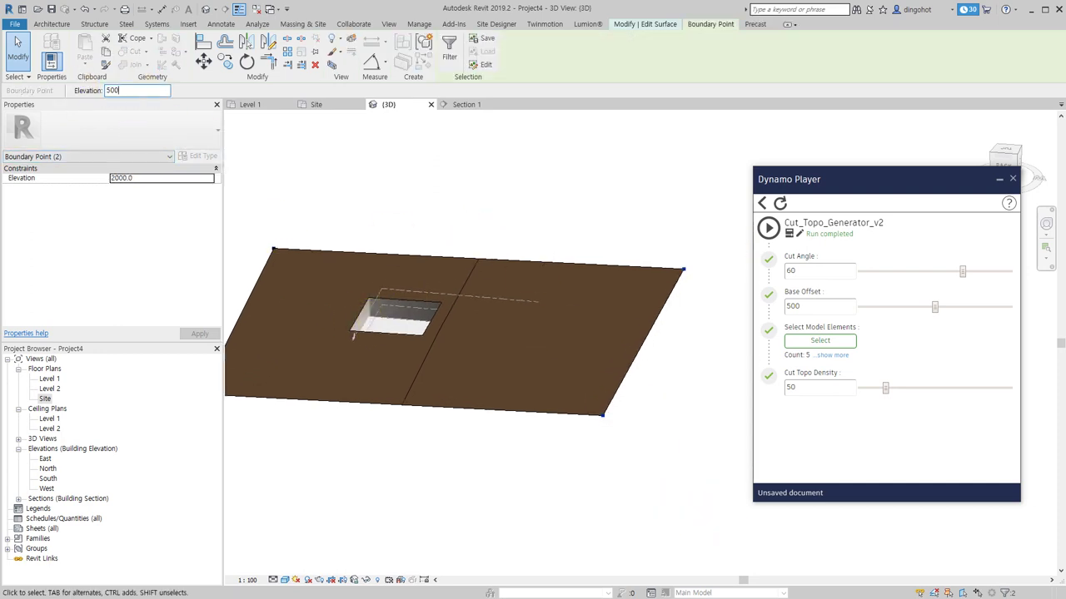
{"action": "type", "text": "0"}
{"action": "key", "text": "Return"}
{"action": "middle_click_drag", "start_coordinate": [431, 323], "coordinate": [576, 267], "text": "shift"}
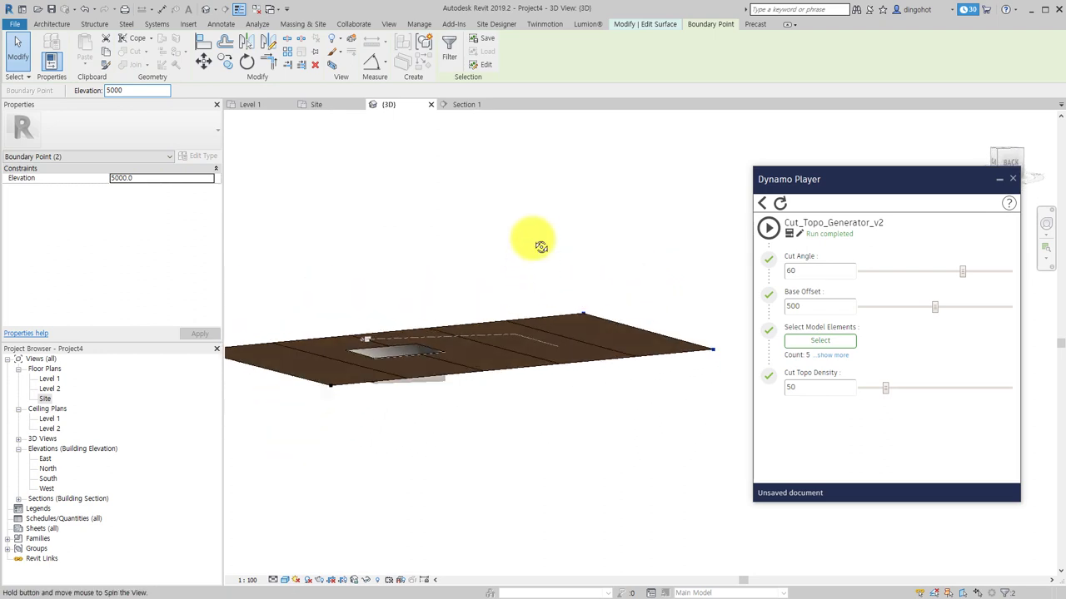
{"action": "left_click", "coordinate": [405, 274]}
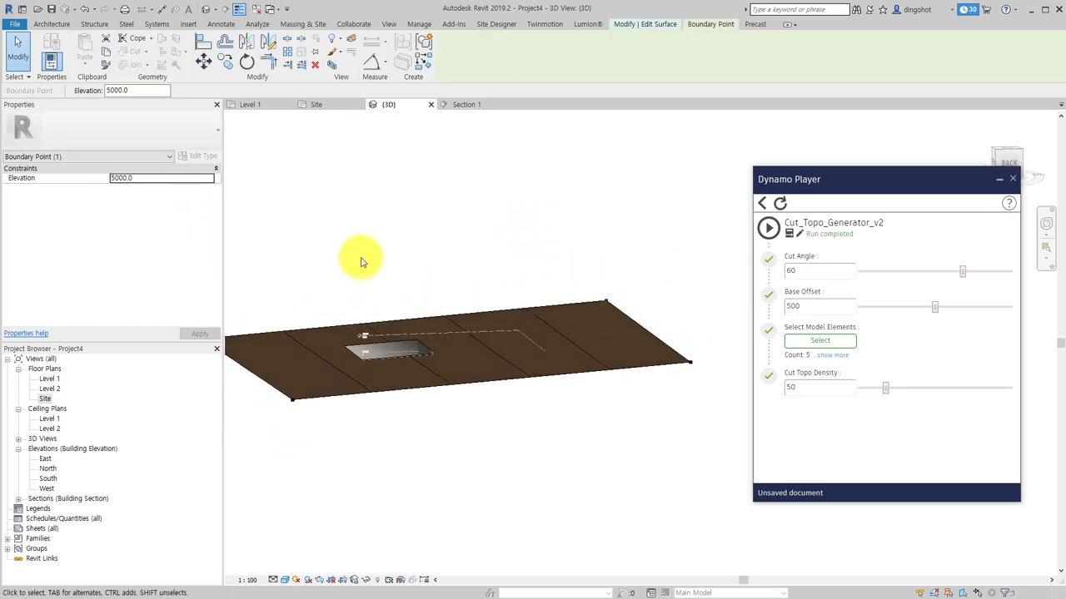
{"action": "mouse_move", "coordinate": [357, 250]}
{"action": "middle_mouse_down", "text": "shift"}
{"action": "mouse_move", "coordinate": [388, 264]}
{"action": "mouse_move", "coordinate": [396, 308]}
{"action": "middle_mouse_up", "text": "shift"}
{"action": "left_click", "coordinate": [477, 52]}
{"action": "type", "text": "4000"}
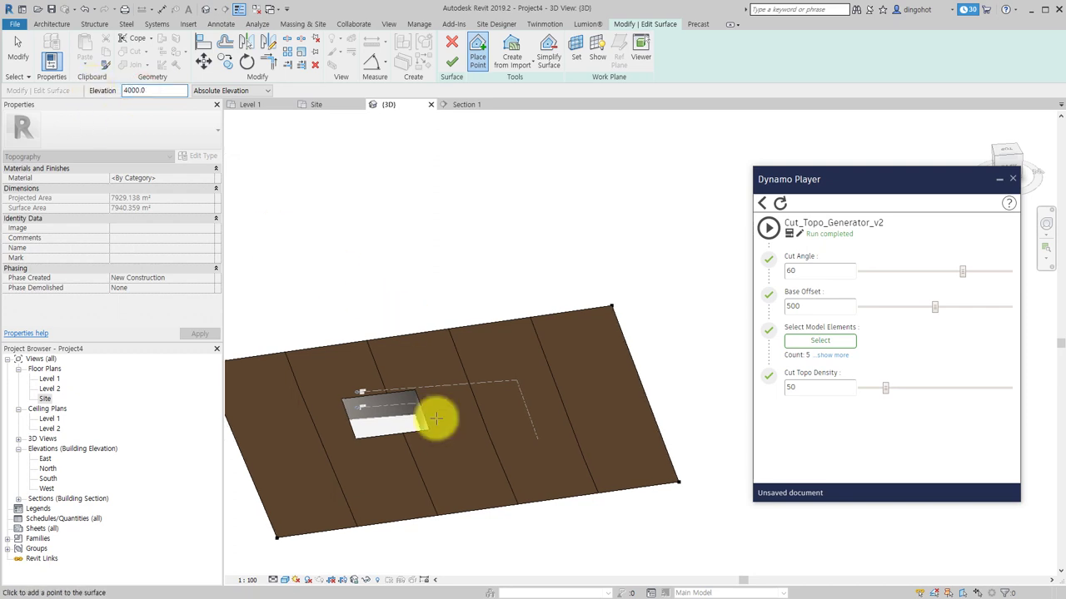
Step: Place four new elevation points around the sunken pad, starting at 4000, and finish the surface
{"action": "left_click", "coordinate": [409, 356]}
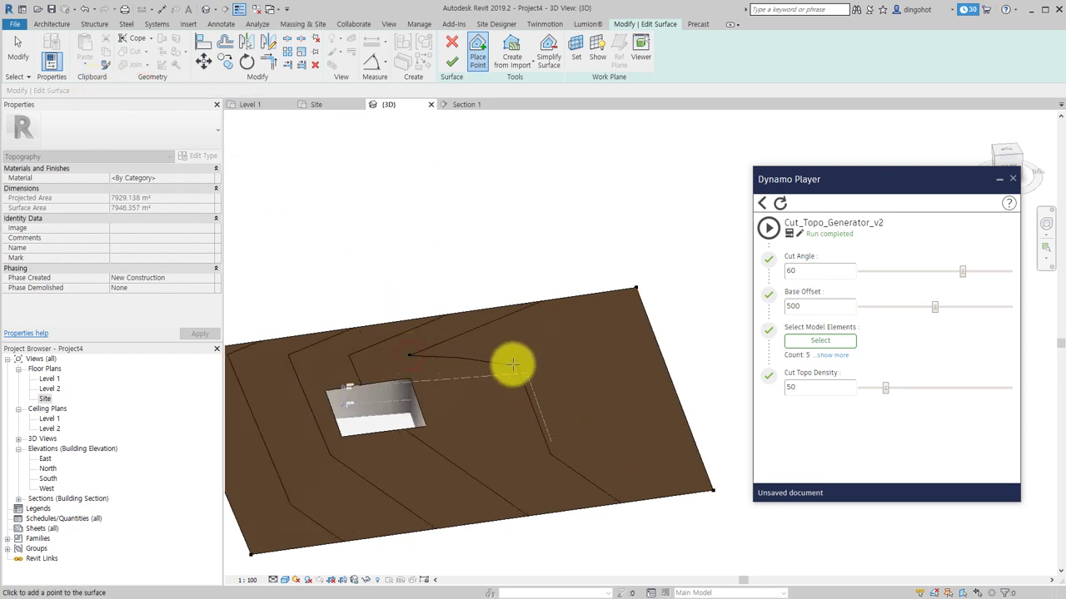
{"action": "left_click", "coordinate": [526, 430]}
{"action": "left_click", "coordinate": [388, 477]}
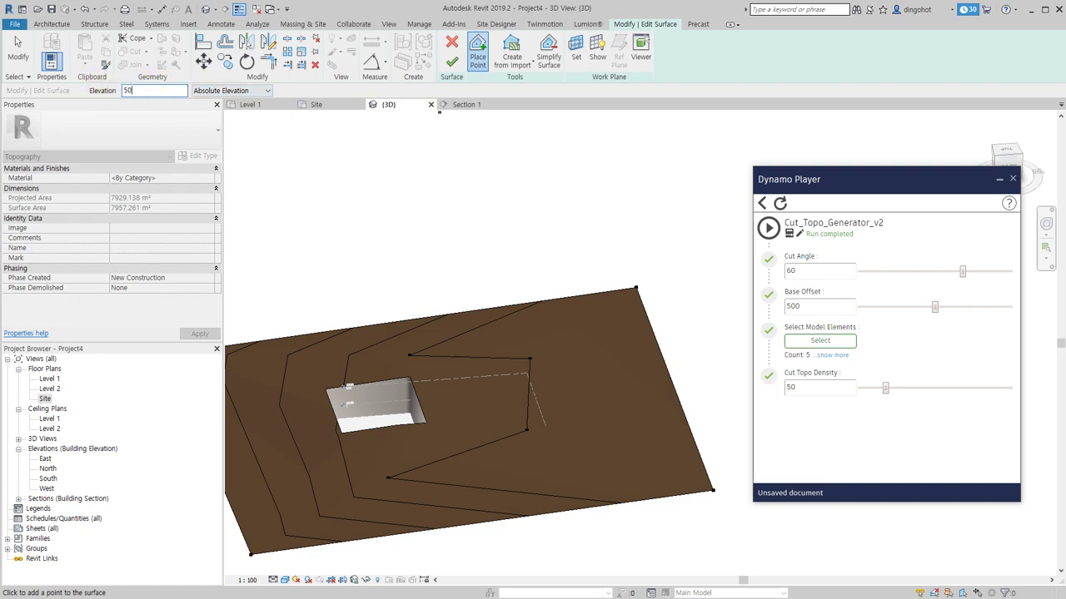
{"action": "left_click", "coordinate": [304, 381]}
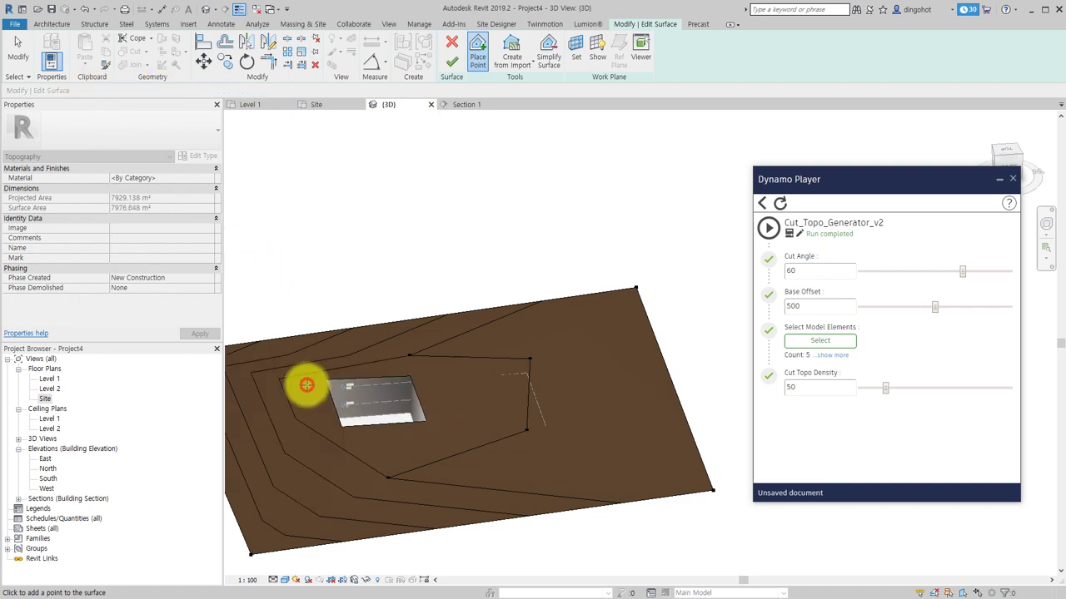
{"action": "mouse_move", "coordinate": [304, 381]}
{"action": "middle_mouse_down", "text": "shift"}
{"action": "mouse_move", "coordinate": [482, 240]}
{"action": "mouse_move", "coordinate": [345, 267]}
{"action": "middle_mouse_up", "text": "shift"}
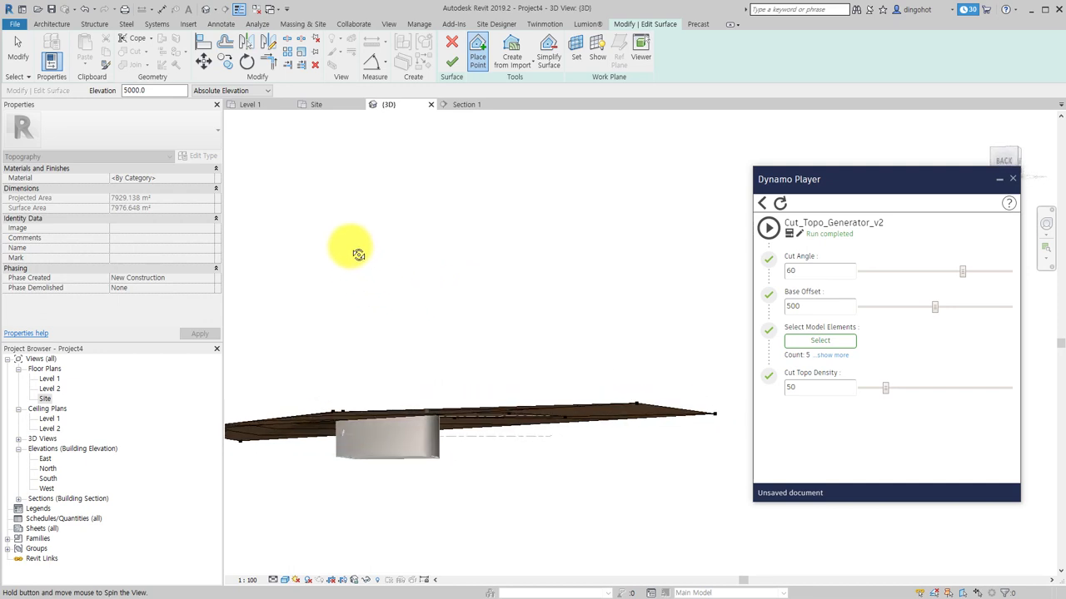
{"action": "left_click", "coordinate": [455, 61]}
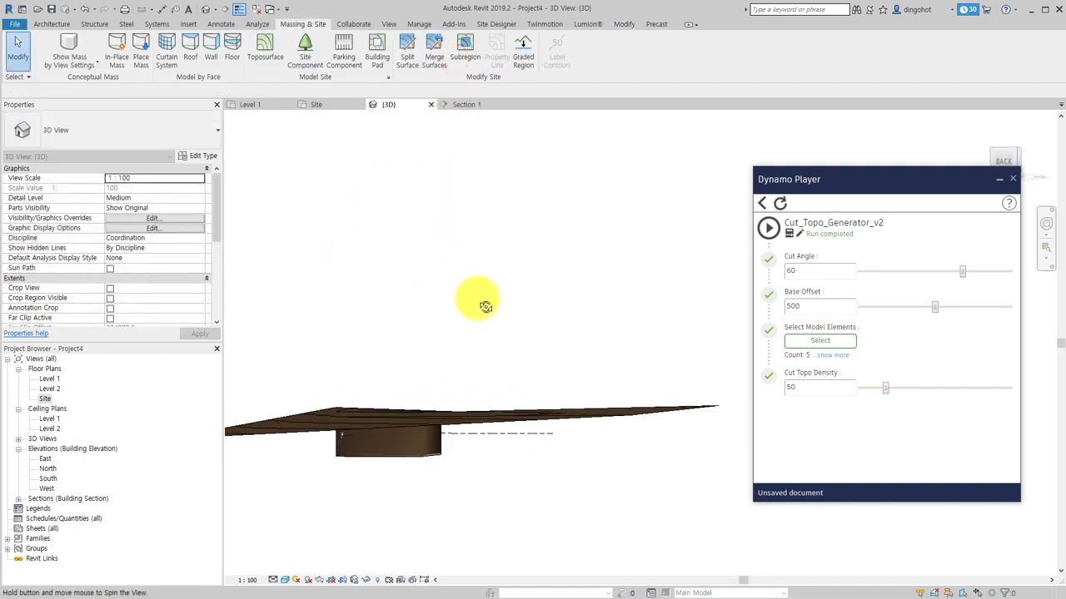
{"action": "mouse_move", "coordinate": [475, 302]}
{"action": "middle_mouse_down", "text": "shift"}
{"action": "mouse_move", "coordinate": [492, 245]}
{"action": "mouse_move", "coordinate": [510, 396]}
{"action": "mouse_move", "coordinate": [560, 317]}
{"action": "mouse_move", "coordinate": [502, 384]}
{"action": "middle_mouse_up", "text": "shift"}
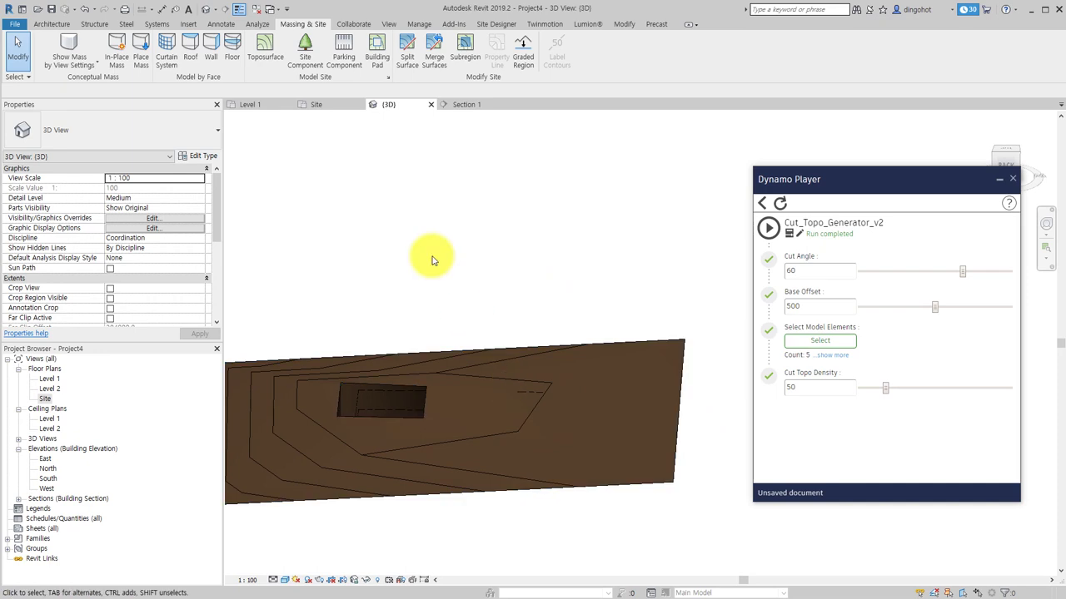
Step: Edit the toposurface, re-elevate two interior points right of the pad, and finish the edit
{"action": "left_click", "coordinate": [506, 374]}
{"action": "left_click", "coordinate": [451, 55]}
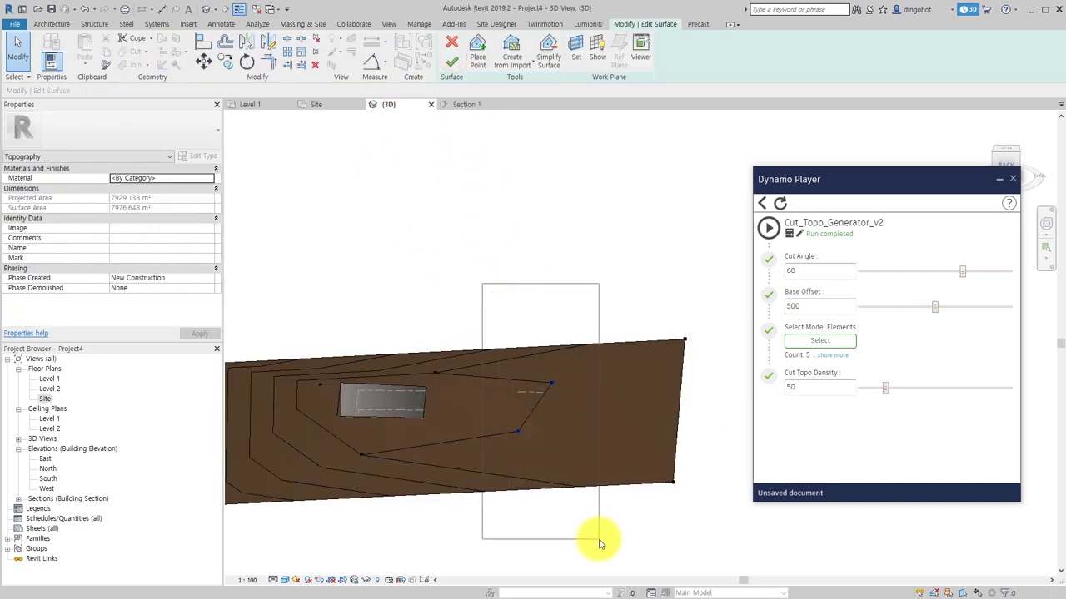
{"action": "left_click_drag", "start_coordinate": [478, 283], "coordinate": [595, 546]}
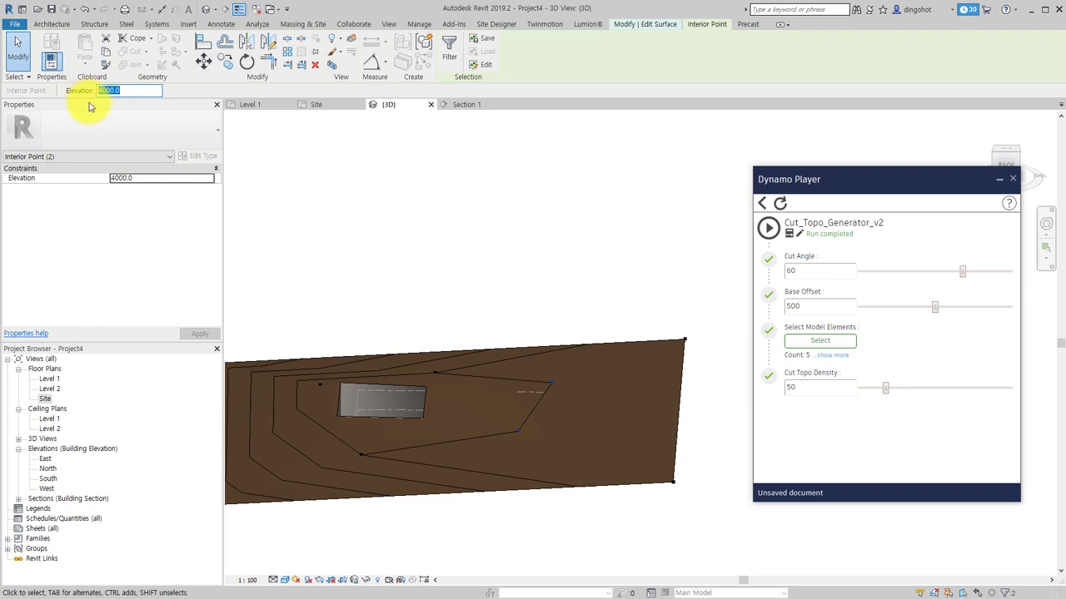
{"action": "left_click", "coordinate": [453, 286]}
{"action": "mouse_move", "coordinate": [452, 286]}
{"action": "middle_mouse_down", "text": "shift"}
{"action": "mouse_move", "coordinate": [511, 231]}
{"action": "mouse_move", "coordinate": [497, 216]}
{"action": "middle_mouse_up", "text": "shift"}
{"action": "mouse_move", "coordinate": [464, 103]}
{"action": "middle_mouse_down", "text": "shift"}
{"action": "mouse_move", "coordinate": [431, 495]}
{"action": "mouse_move", "coordinate": [475, 458]}
{"action": "middle_mouse_up", "text": "shift"}
{"action": "left_click", "coordinate": [457, 422]}
{"action": "left_click", "coordinate": [442, 511]}
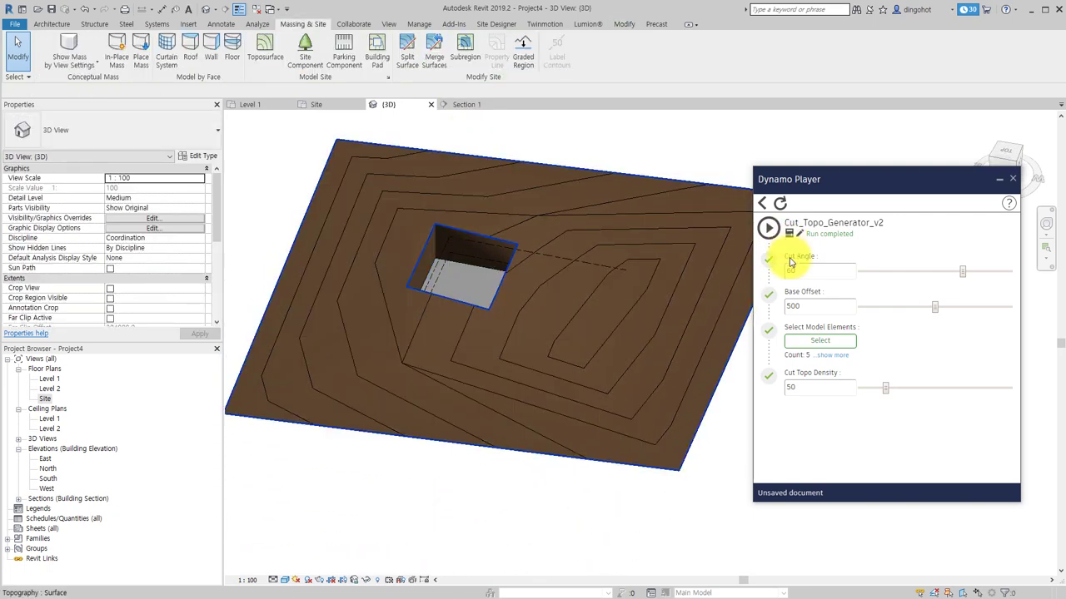
Step: Pick the topography and pads and re-run Cut_Topo_Generator_v2, then inspect the resulting cut
{"action": "left_click", "coordinate": [816, 342]}
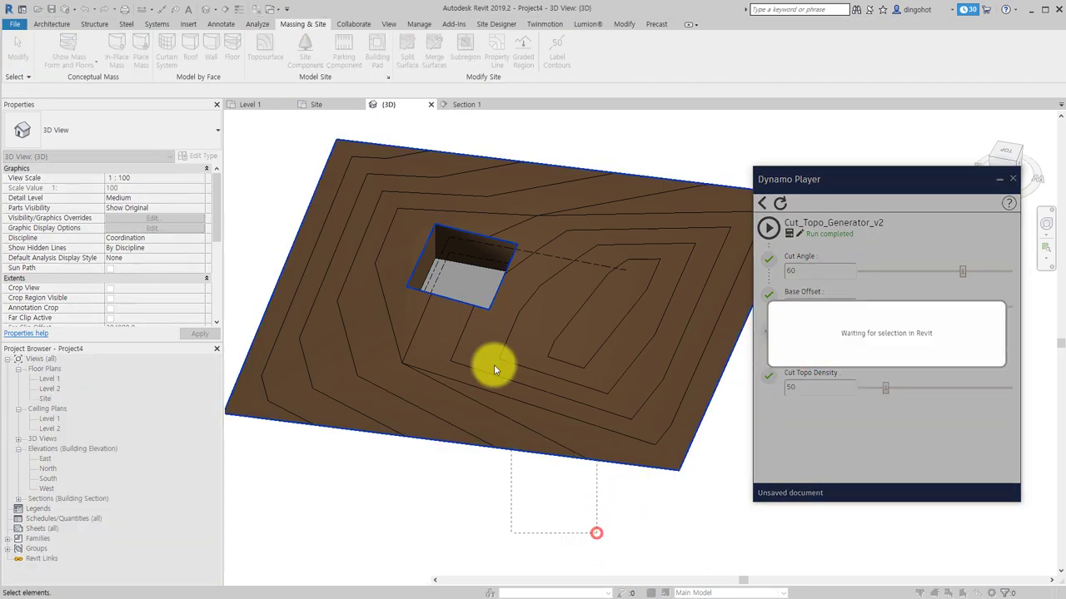
{"action": "left_click_drag", "start_coordinate": [351, 144], "coordinate": [385, 393]}
{"action": "left_click", "coordinate": [563, 508]}
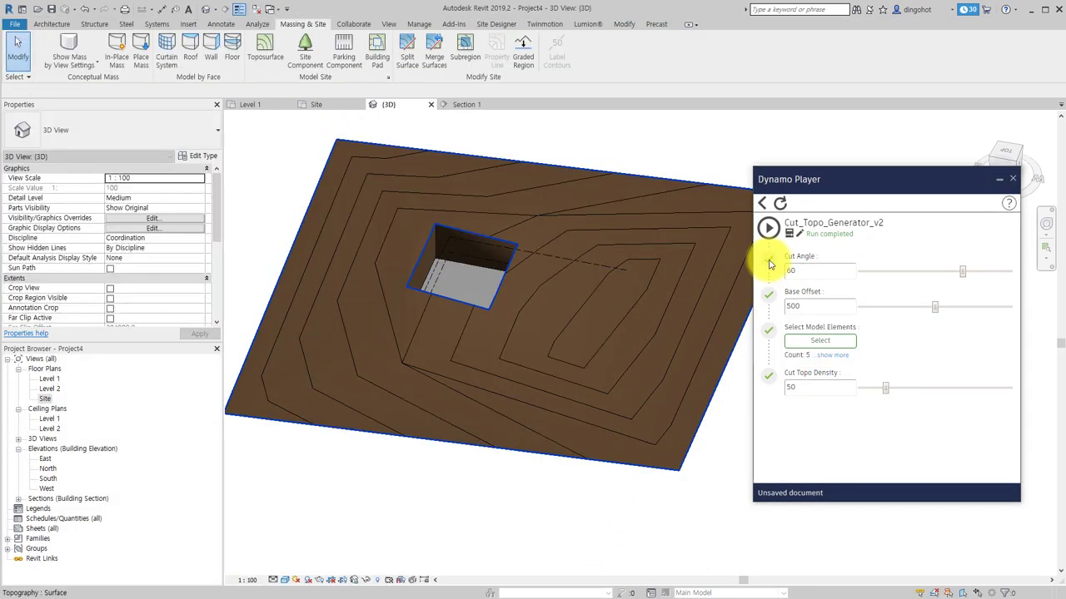
{"action": "left_click", "coordinate": [768, 229]}
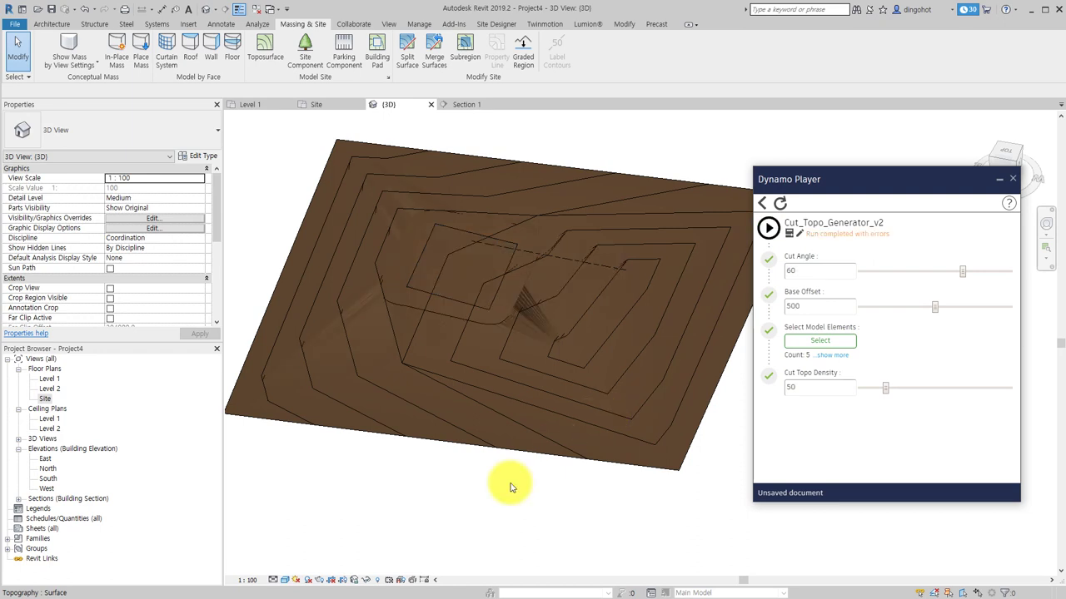
{"action": "left_click", "coordinate": [449, 271]}
{"action": "mouse_move", "coordinate": [447, 269]}
{"action": "middle_mouse_down", "text": "shift"}
{"action": "mouse_move", "coordinate": [488, 276]}
{"action": "mouse_move", "coordinate": [522, 265]}
{"action": "mouse_move", "coordinate": [463, 408]}
{"action": "mouse_move", "coordinate": [494, 166]}
{"action": "mouse_move", "coordinate": [512, 214]}
{"action": "mouse_move", "coordinate": [488, 285]}
{"action": "middle_mouse_up", "text": "shift"}
{"action": "key", "text": "Escape"}
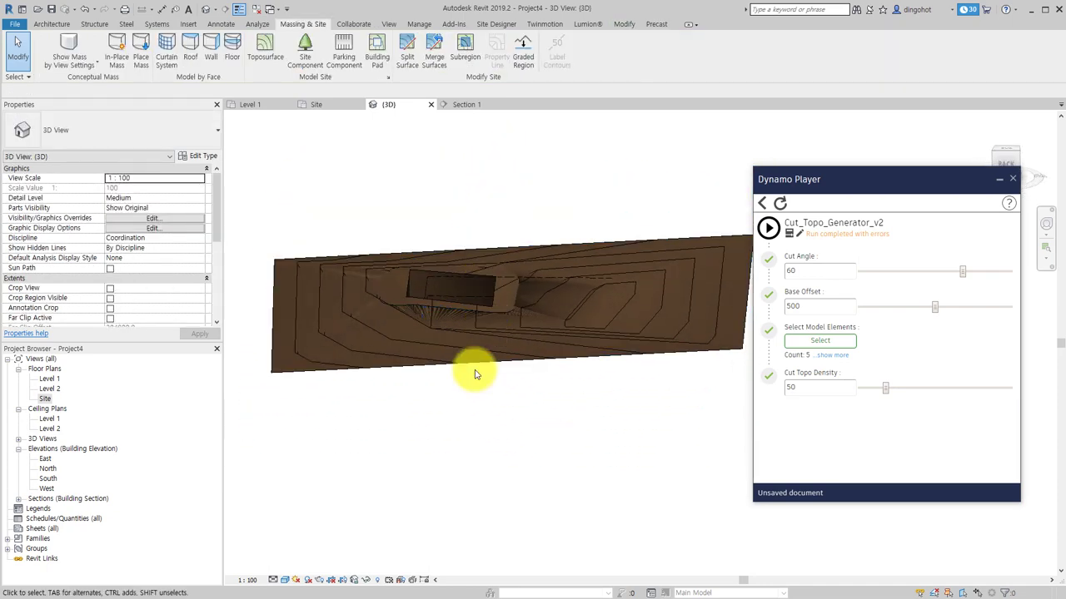
{"action": "mouse_move", "coordinate": [475, 374]}
{"action": "middle_mouse_down", "text": "shift"}
{"action": "mouse_move", "coordinate": [492, 200]}
{"action": "mouse_move", "coordinate": [481, 311]}
{"action": "mouse_move", "coordinate": [425, 442]}
{"action": "middle_mouse_up", "text": "shift"}
{"action": "scroll", "coordinate": [507, 325], "scroll_direction": "up", "scroll_amount": 2}
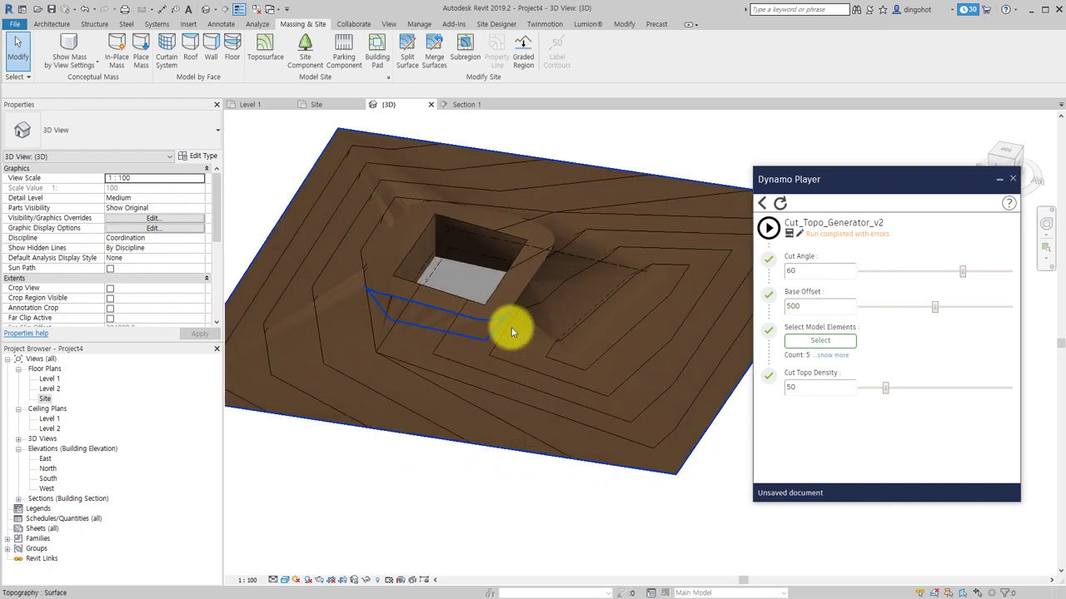
{"action": "scroll", "coordinate": [511, 327], "scroll_direction": "up", "scroll_amount": 2}
{"action": "scroll", "coordinate": [525, 274], "scroll_direction": "up", "scroll_amount": 2}
Step: Select the cut and main terrain surfaces and temporarily isolate them
{"action": "left_click", "coordinate": [489, 278]}
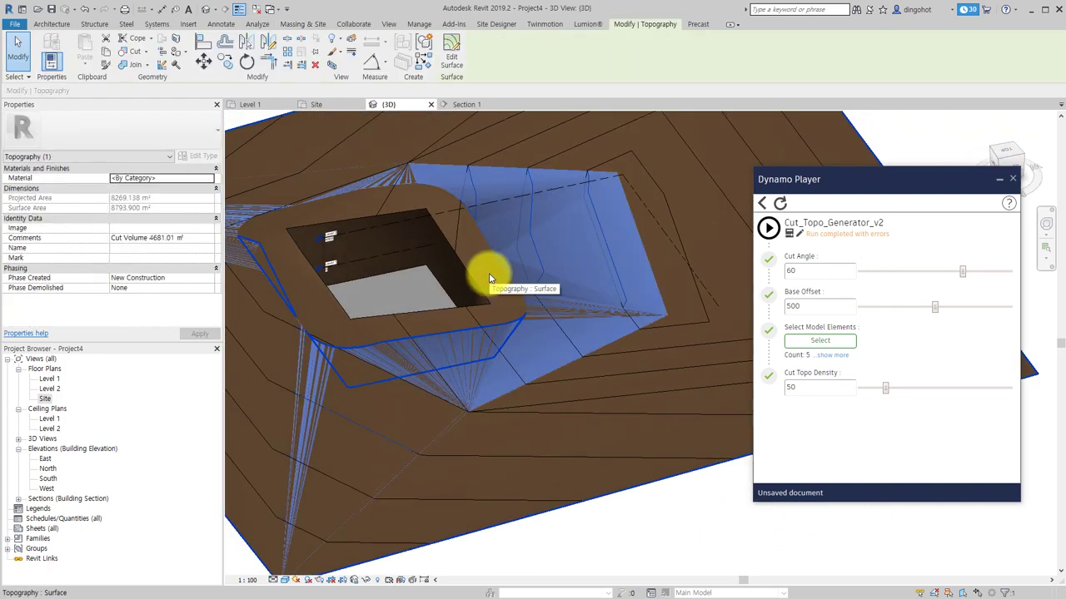
{"action": "left_click", "coordinate": [515, 384]}
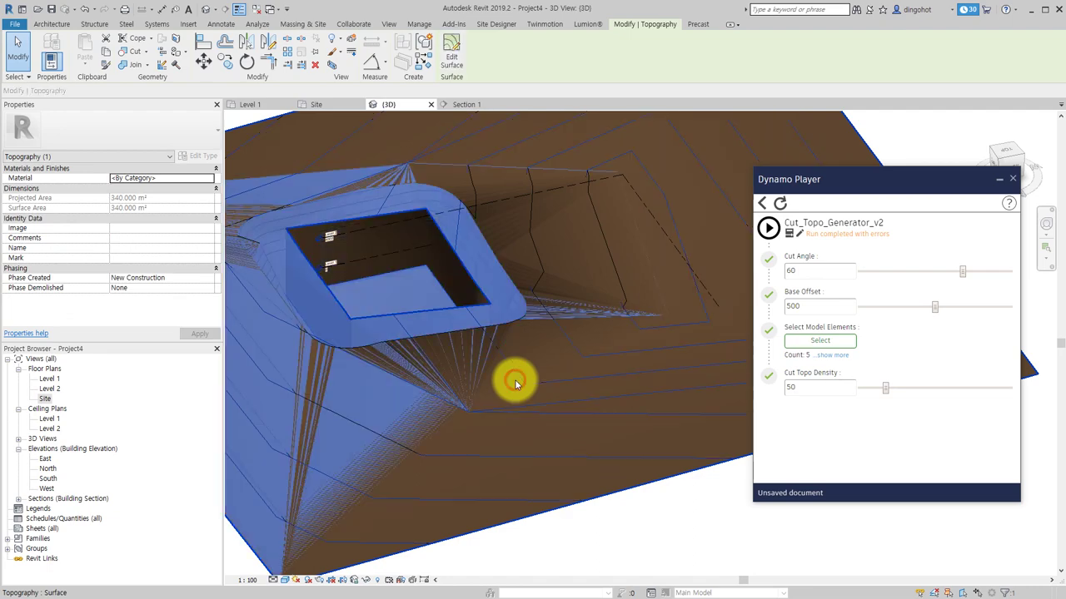
{"action": "key", "text": "h"}
{"action": "key", "text": "h"}
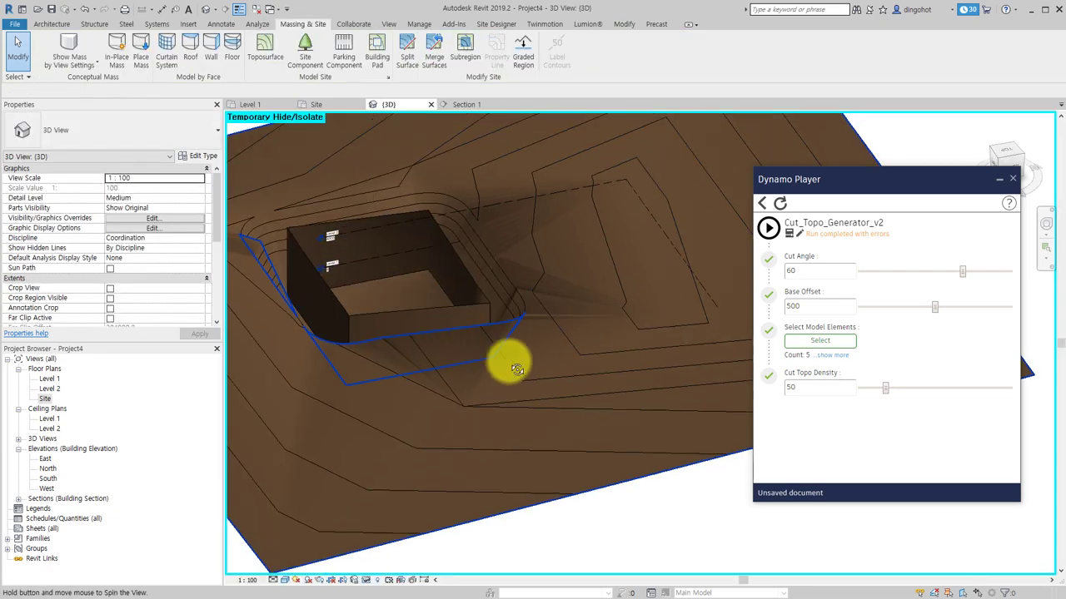
{"action": "mouse_move", "coordinate": [516, 380]}
{"action": "middle_mouse_down", "text": "shift"}
{"action": "mouse_move", "coordinate": [448, 281]}
{"action": "mouse_move", "coordinate": [442, 349]}
{"action": "middle_mouse_up", "text": "shift"}
Step: Open the cut topography in Edit Surface, inspect the sunken pit, and finish without changes
{"action": "left_click", "coordinate": [475, 399]}
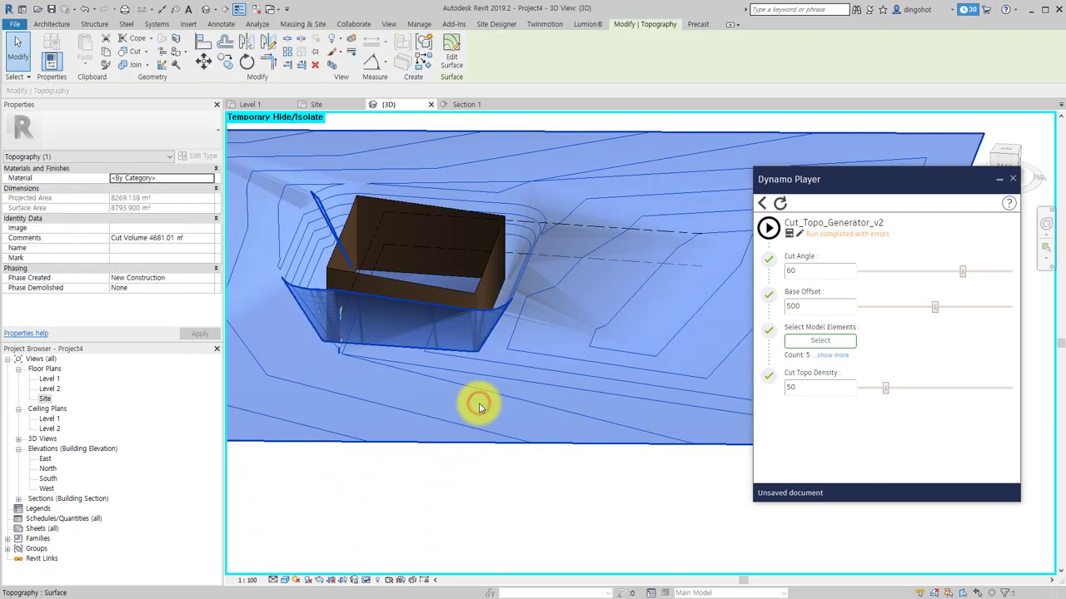
{"action": "left_click", "coordinate": [443, 64]}
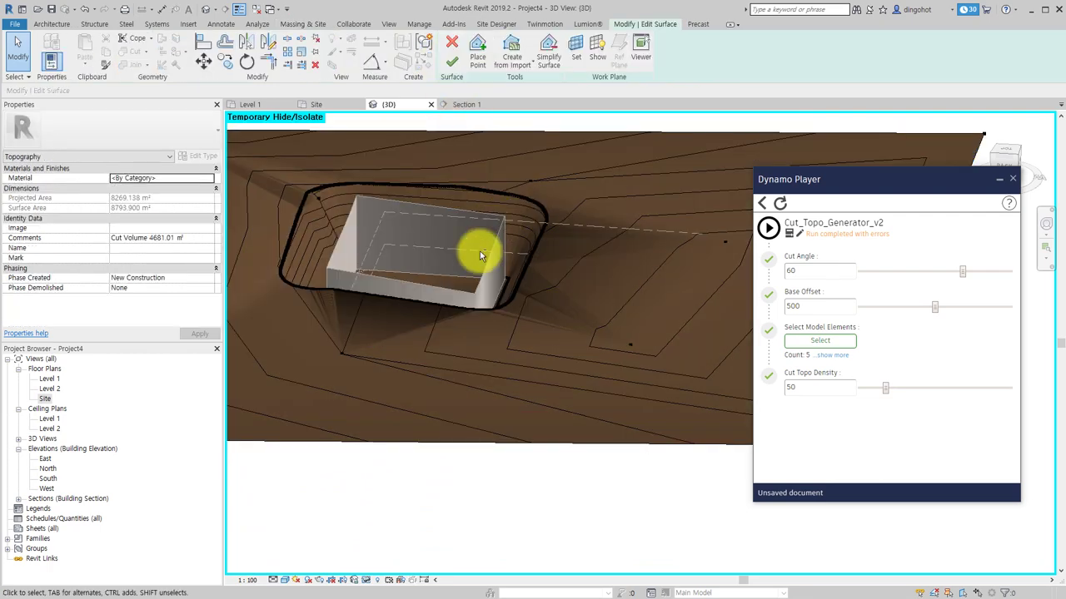
{"action": "mouse_move", "coordinate": [480, 251]}
{"action": "middle_mouse_down", "text": "shift"}
{"action": "mouse_move", "coordinate": [560, 135]}
{"action": "mouse_move", "coordinate": [488, 142]}
{"action": "mouse_move", "coordinate": [409, 233]}
{"action": "middle_mouse_up", "text": "shift"}
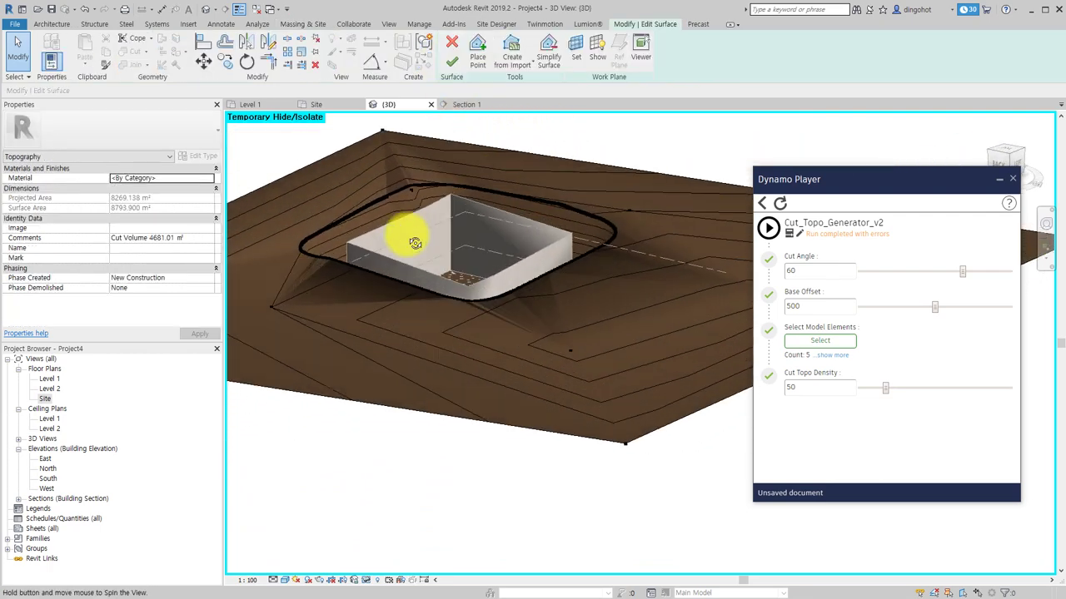
{"action": "scroll", "coordinate": [369, 286], "scroll_direction": "up", "scroll_amount": 3}
{"action": "scroll", "coordinate": [386, 296], "scroll_direction": "up", "scroll_amount": 3}
{"action": "scroll", "coordinate": [358, 383], "scroll_direction": "down", "scroll_amount": 3}
{"action": "mouse_move", "coordinate": [333, 478]}
{"action": "middle_mouse_down", "text": "shift"}
{"action": "mouse_move", "coordinate": [497, 483]}
{"action": "mouse_move", "coordinate": [585, 442]}
{"action": "mouse_move", "coordinate": [613, 283]}
{"action": "mouse_move", "coordinate": [702, 171]}
{"action": "mouse_move", "coordinate": [721, 119]}
{"action": "mouse_move", "coordinate": [605, 86]}
{"action": "mouse_move", "coordinate": [441, 107]}
{"action": "mouse_move", "coordinate": [415, 130]}
{"action": "middle_mouse_up", "text": "shift"}
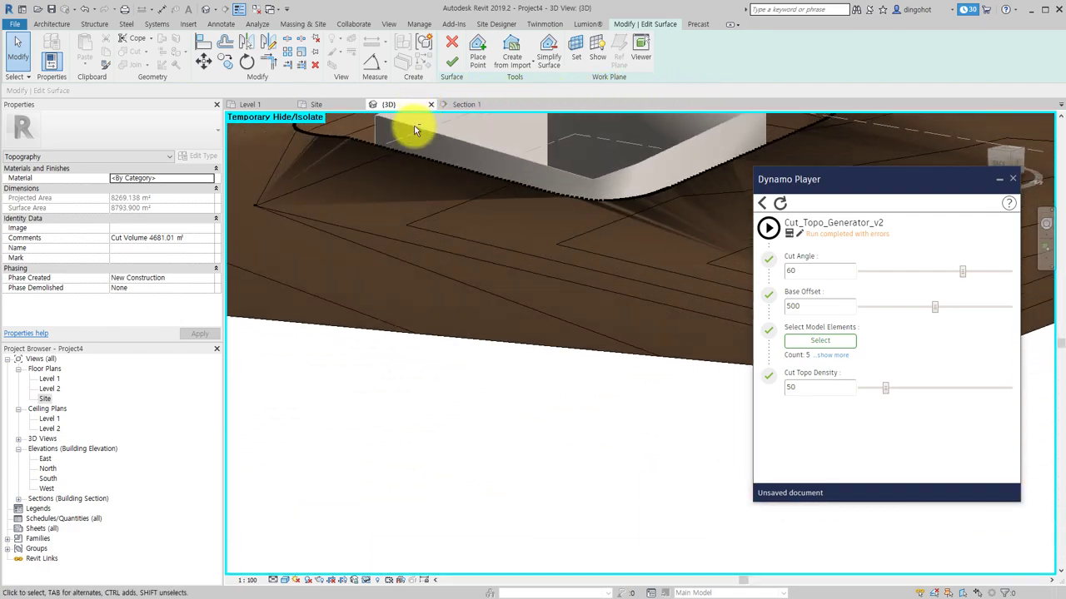
{"action": "left_click", "coordinate": [451, 66]}
{"action": "left_click", "coordinate": [475, 408]}
{"action": "scroll", "coordinate": [475, 408], "scroll_direction": "down", "scroll_amount": 3}
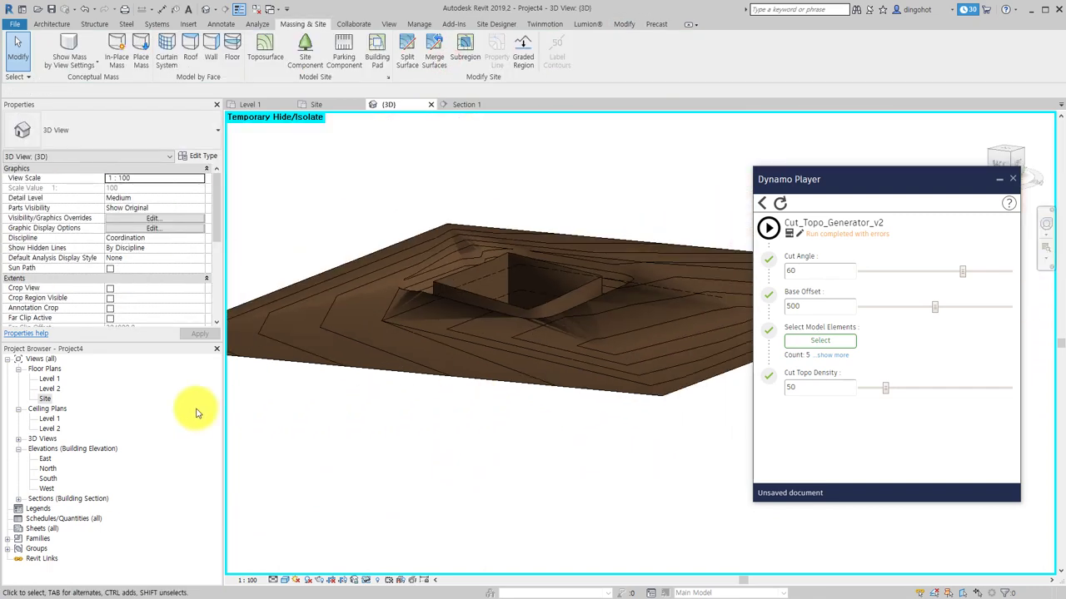
Step: Open the Site plan, then Section 1, and zoom in on the cut profile
{"action": "double_click", "coordinate": [42, 399]}
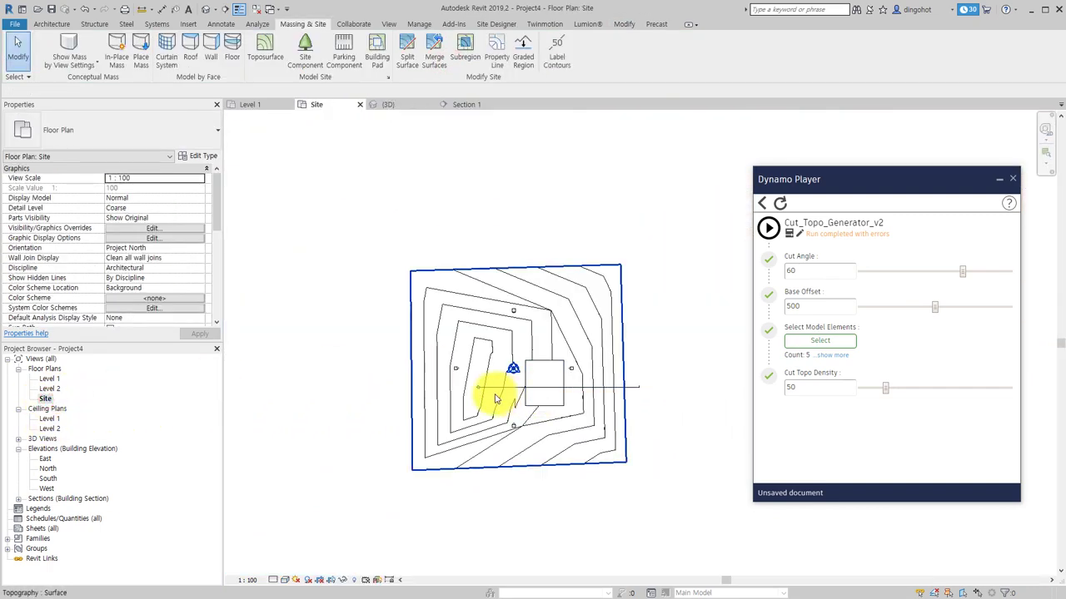
{"action": "double_click", "coordinate": [473, 388]}
{"action": "scroll", "coordinate": [500, 366], "scroll_direction": "down", "scroll_amount": 3}
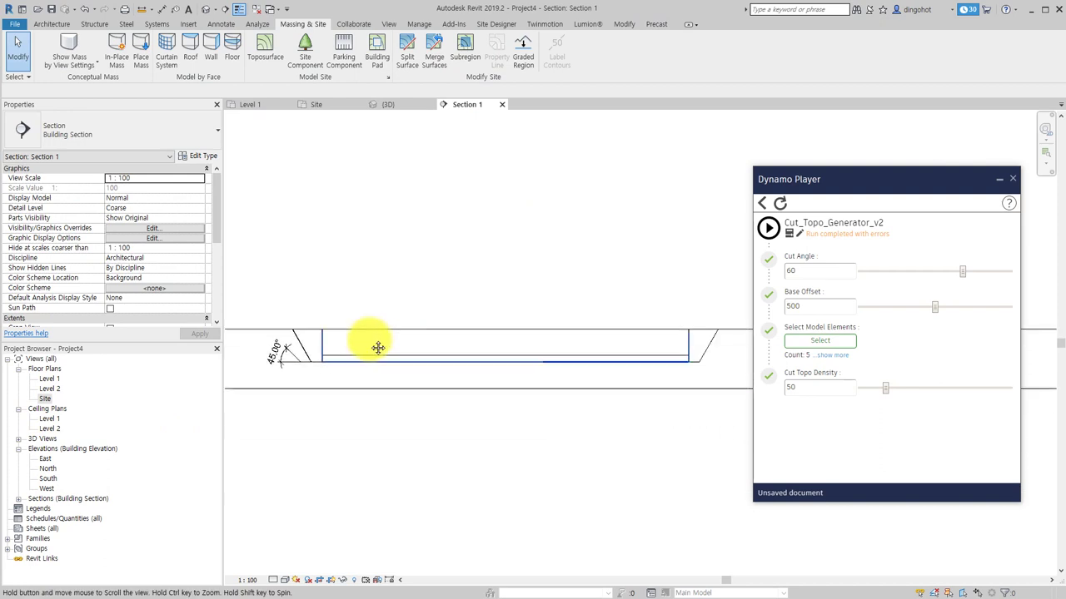
{"action": "scroll", "coordinate": [300, 363], "scroll_direction": "up", "scroll_amount": 2}
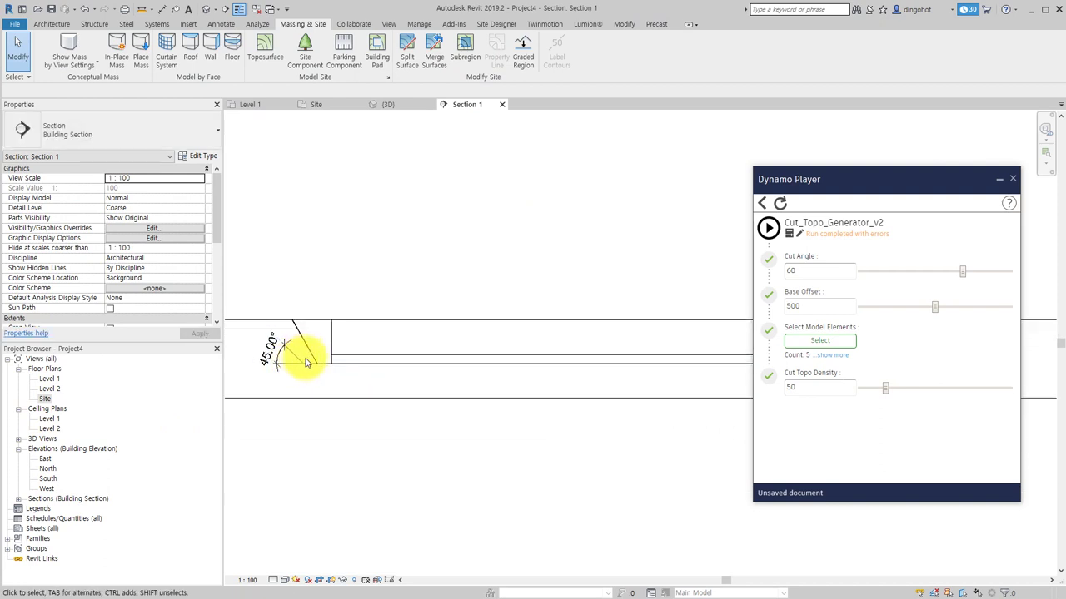
{"action": "scroll", "coordinate": [305, 362], "scroll_direction": "up", "scroll_amount": 2}
{"action": "scroll", "coordinate": [297, 357], "scroll_direction": "up", "scroll_amount": 1}
{"action": "scroll", "coordinate": [328, 380], "scroll_direction": "up", "scroll_amount": 1}
Step: Measure the 501.9 horizontal offset between the pad line and the cut slope
{"action": "key", "text": "m"}
{"action": "key", "text": "e"}
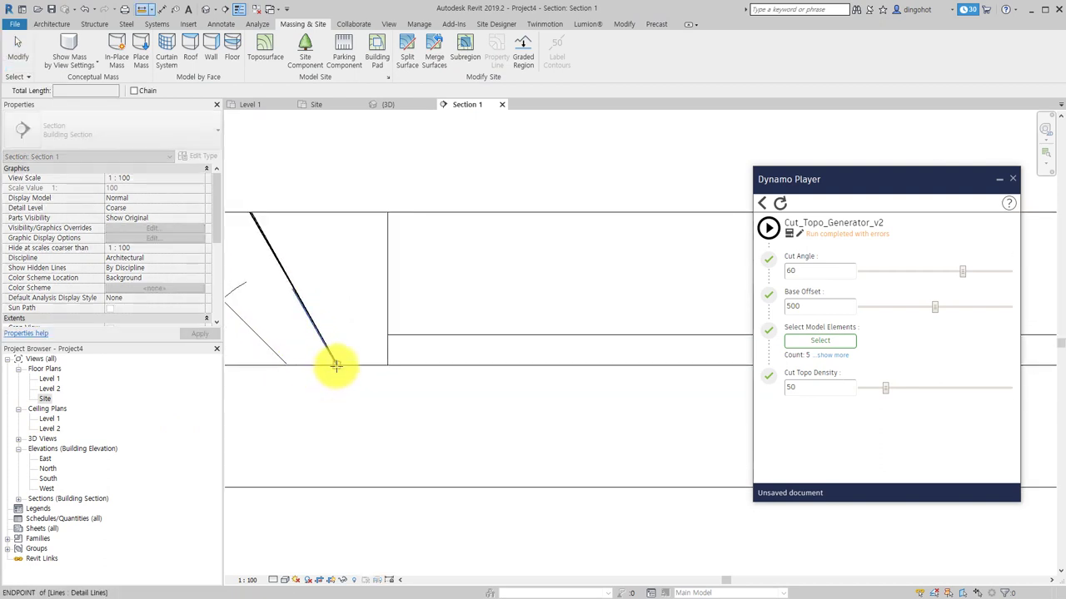
{"action": "left_click", "coordinate": [335, 364]}
{"action": "scroll", "coordinate": [491, 305], "scroll_direction": "down", "scroll_amount": 2}
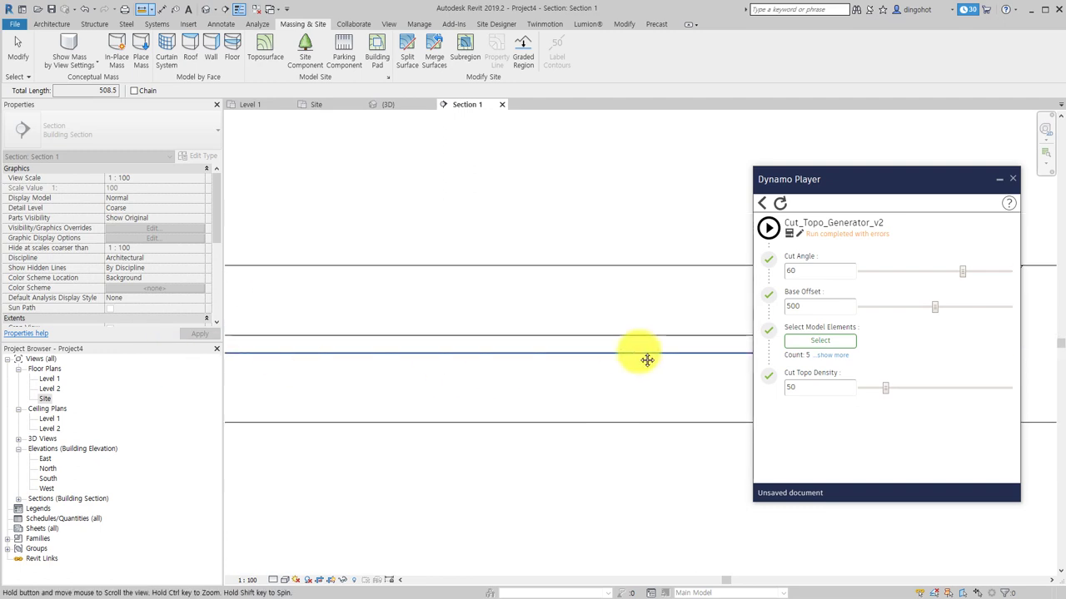
{"action": "scroll", "coordinate": [554, 333], "scroll_direction": "up", "scroll_amount": 3}
{"action": "left_click", "coordinate": [611, 341]}
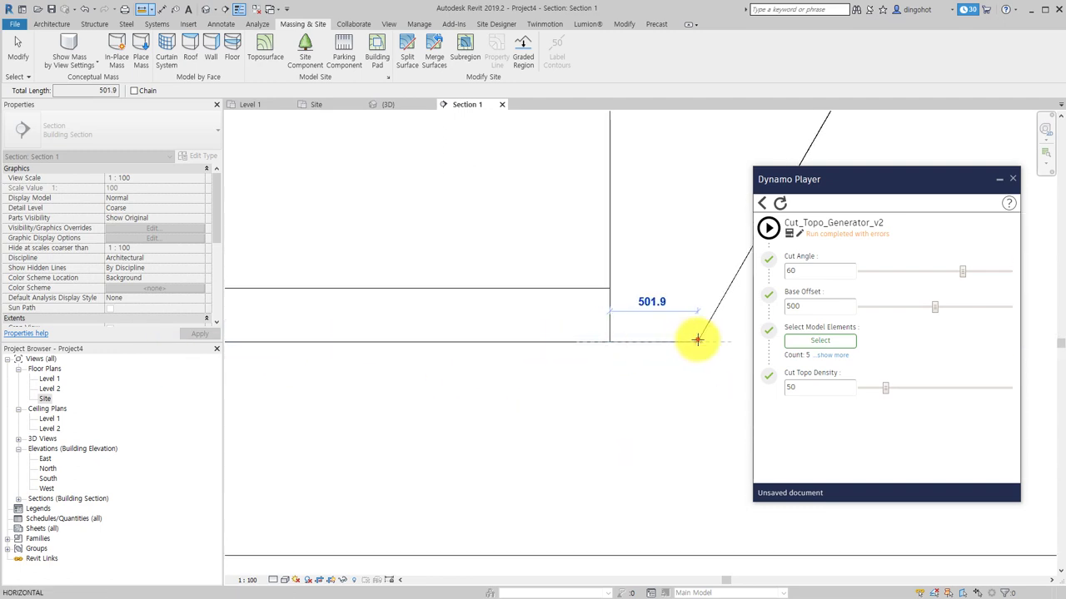
{"action": "left_click", "coordinate": [697, 340]}
{"action": "scroll", "coordinate": [609, 383], "scroll_direction": "down", "scroll_amount": 5}
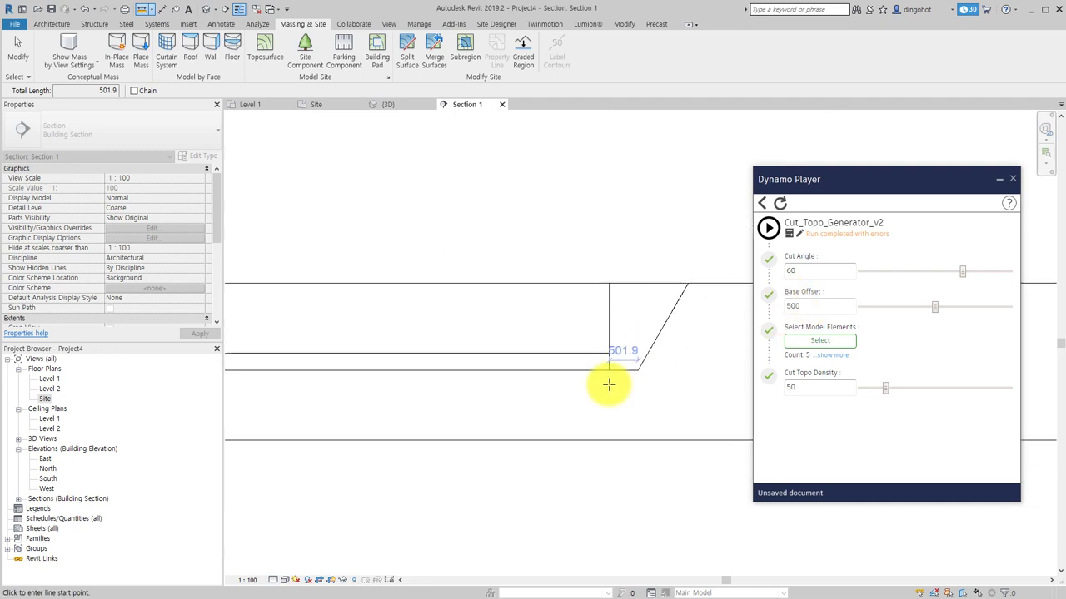
{"action": "key", "text": "Escape"}
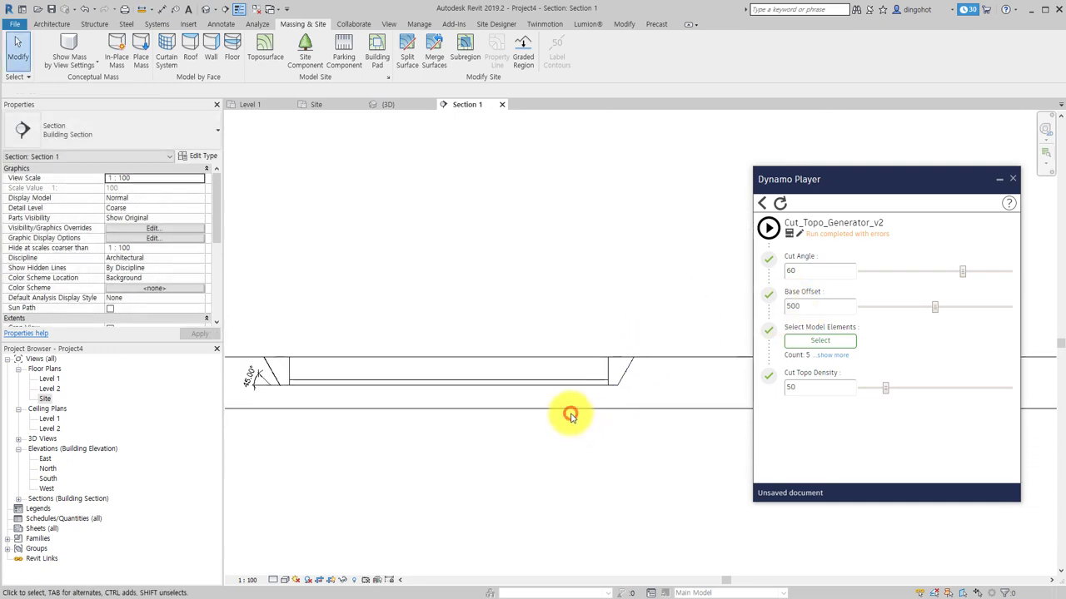
Step: Enlarge the Section 1 crop region upward to show the full terrain profile
{"action": "left_click", "coordinate": [569, 414]}
{"action": "mouse_move", "coordinate": [570, 389]}
{"action": "left_mouse_down"}
{"action": "mouse_move", "coordinate": [571, 326]}
{"action": "mouse_move", "coordinate": [688, 324]}
{"action": "left_mouse_up"}
{"action": "scroll", "coordinate": [488, 317], "scroll_direction": "up", "scroll_amount": 2}
{"action": "scroll", "coordinate": [463, 341], "scroll_direction": "up", "scroll_amount": 2}
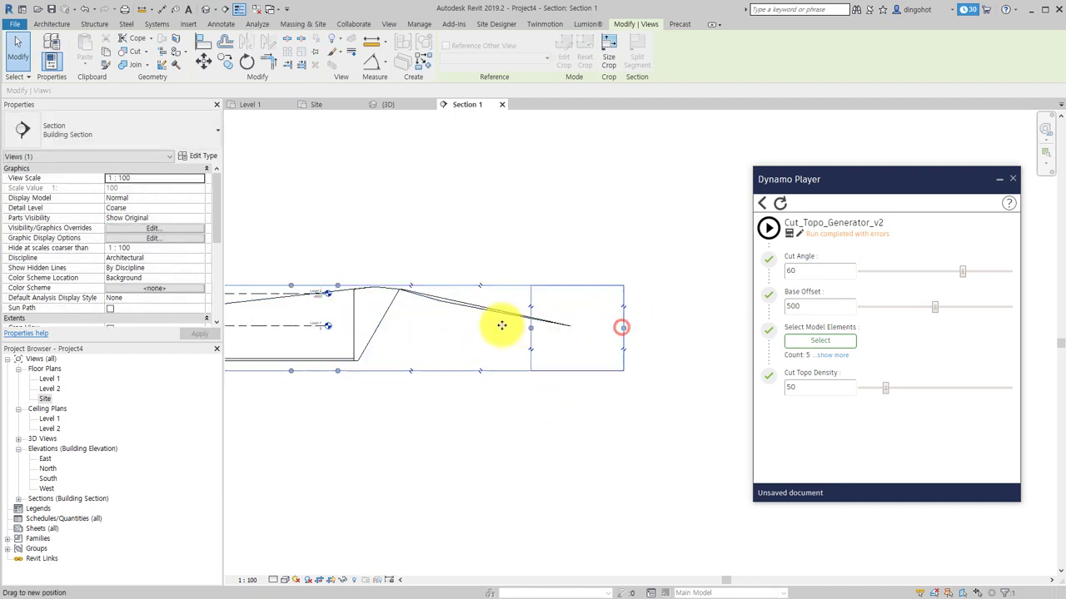
{"action": "scroll", "coordinate": [514, 328], "scroll_direction": "down", "scroll_amount": 2}
{"action": "scroll", "coordinate": [412, 305], "scroll_direction": "up", "scroll_amount": 3}
{"action": "left_click_drag", "start_coordinate": [420, 283], "coordinate": [424, 245]}
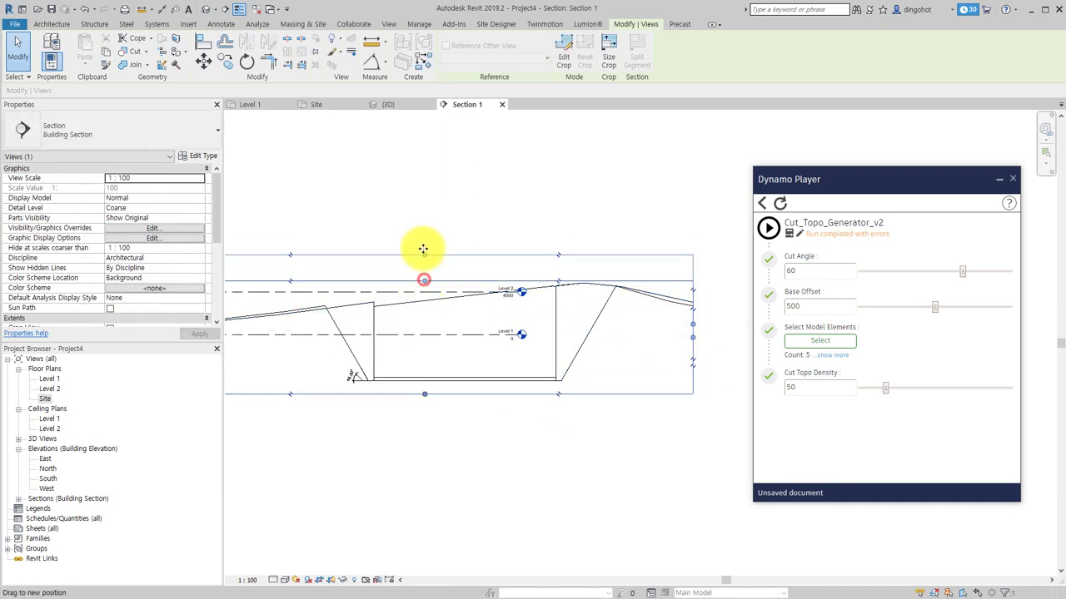
{"action": "middle_click_drag", "start_coordinate": [468, 392], "coordinate": [535, 382]}
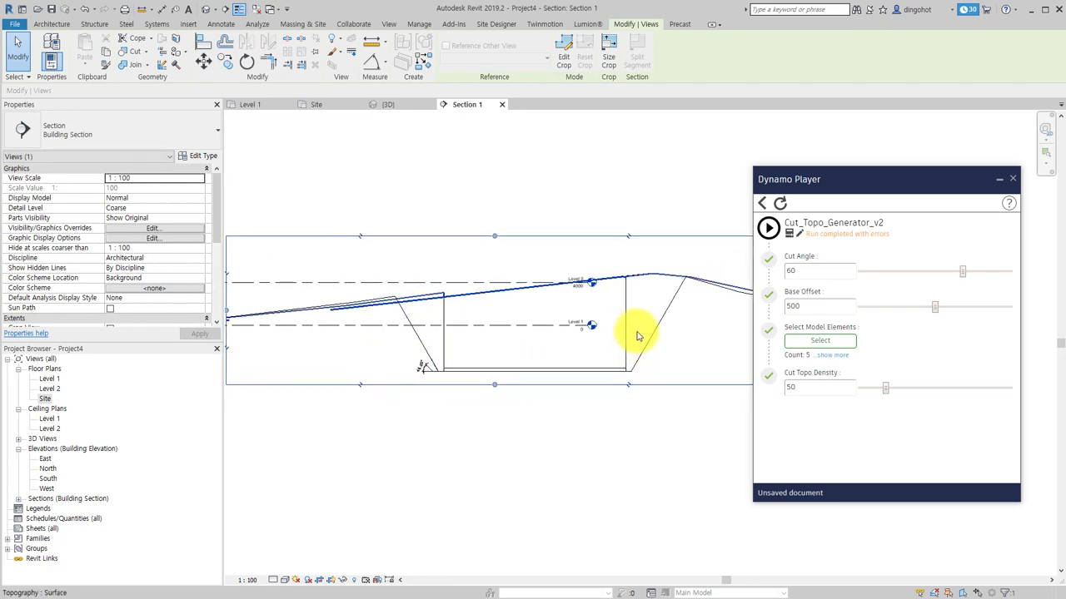
Step: In the 3D view, orbit around and select the sunken pad and topography
{"action": "left_click", "coordinate": [207, 11]}
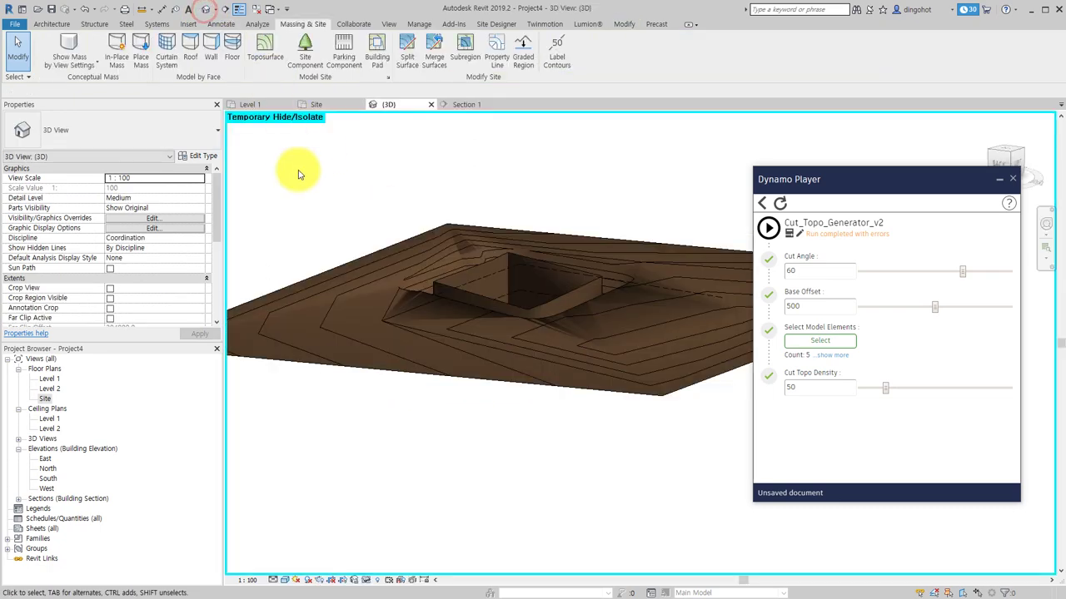
{"action": "mouse_move", "coordinate": [333, 241]}
{"action": "middle_mouse_down", "text": "shift"}
{"action": "mouse_move", "coordinate": [559, 319]}
{"action": "mouse_move", "coordinate": [330, 384]}
{"action": "mouse_move", "coordinate": [262, 353]}
{"action": "mouse_move", "coordinate": [405, 409]}
{"action": "mouse_move", "coordinate": [409, 319]}
{"action": "mouse_move", "coordinate": [481, 304]}
{"action": "mouse_move", "coordinate": [677, 312]}
{"action": "mouse_move", "coordinate": [578, 292]}
{"action": "mouse_move", "coordinate": [638, 364]}
{"action": "mouse_move", "coordinate": [559, 335]}
{"action": "mouse_move", "coordinate": [619, 333]}
{"action": "mouse_move", "coordinate": [507, 331]}
{"action": "mouse_move", "coordinate": [518, 340]}
{"action": "mouse_move", "coordinate": [512, 353]}
{"action": "middle_mouse_up", "text": "shift"}
{"action": "scroll", "coordinate": [506, 333], "scroll_direction": "down", "scroll_amount": 2}
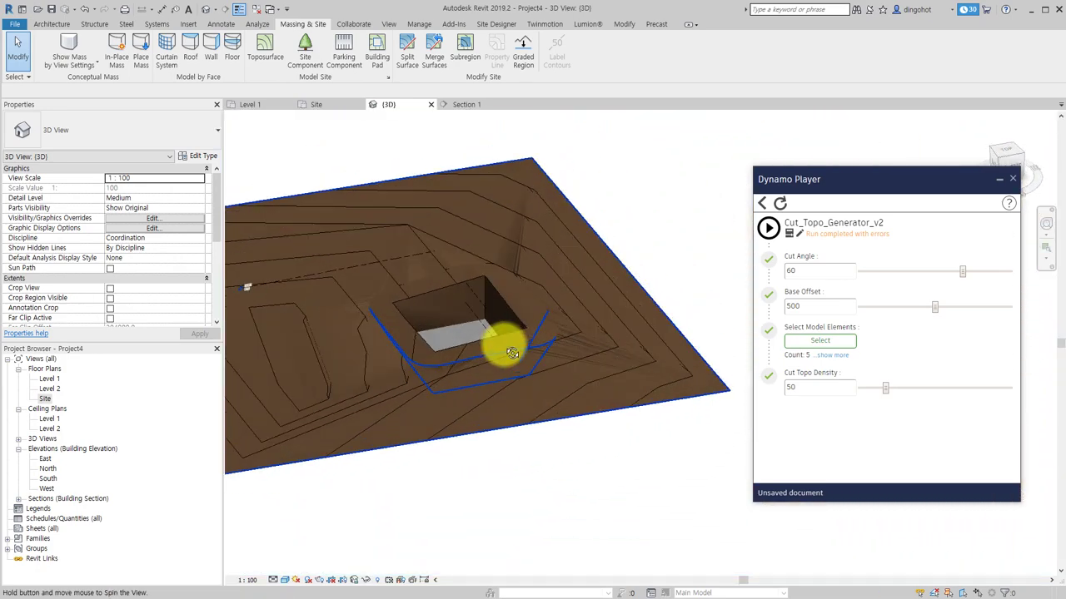
{"action": "scroll", "coordinate": [412, 403], "scroll_direction": "up", "scroll_amount": 2}
{"action": "scroll", "coordinate": [483, 403], "scroll_direction": "up", "scroll_amount": 2}
{"action": "left_click", "coordinate": [484, 402]}
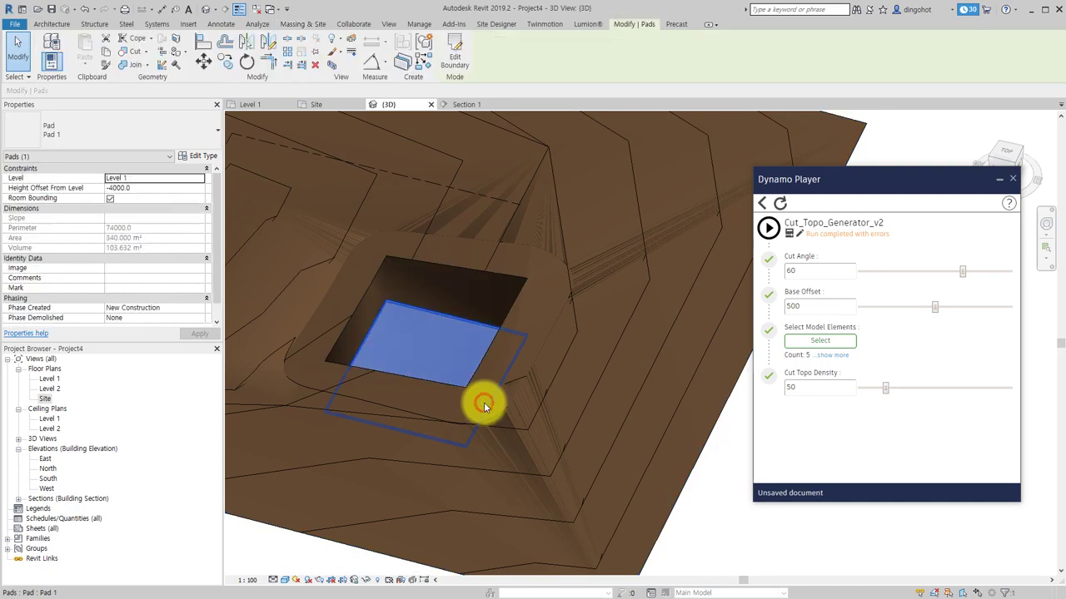
{"action": "left_click", "coordinate": [528, 360]}
{"action": "mouse_move", "coordinate": [528, 359]}
{"action": "middle_mouse_down", "text": "shift"}
{"action": "mouse_move", "coordinate": [528, 239]}
{"action": "mouse_move", "coordinate": [569, 101]}
{"action": "mouse_move", "coordinate": [614, 328]}
{"action": "middle_mouse_up", "text": "shift"}
{"action": "scroll", "coordinate": [602, 458], "scroll_direction": "down", "scroll_amount": 3}
Step: Read the topography's 4681.01 m³ cut volume from an edge-on view, then close the 3D view
{"action": "left_click", "coordinate": [598, 456]}
{"action": "scroll", "coordinate": [593, 454], "scroll_direction": "down", "scroll_amount": 2}
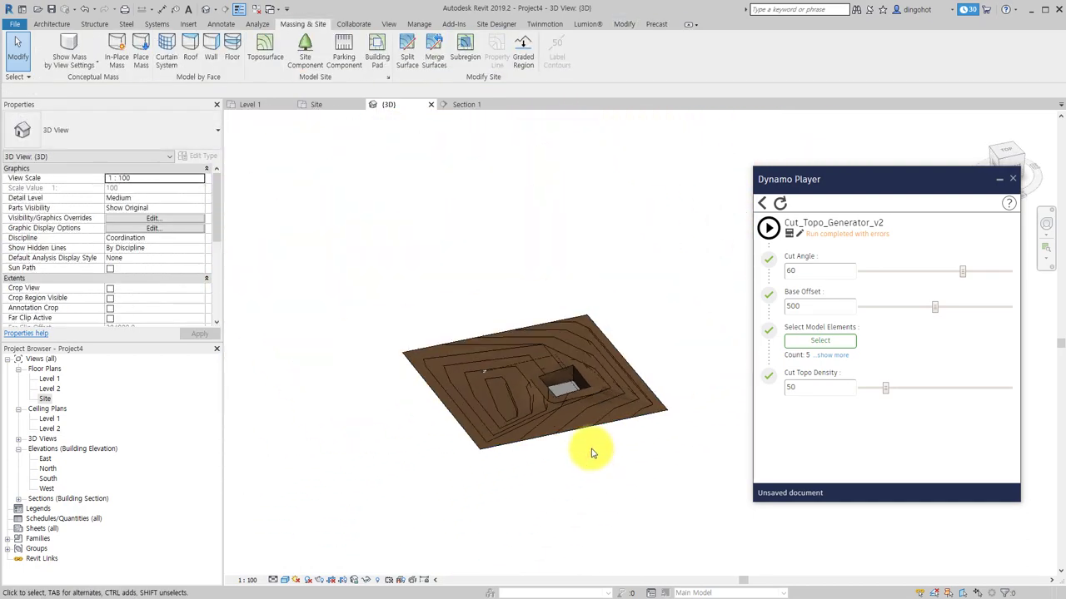
{"action": "mouse_move", "coordinate": [591, 454]}
{"action": "middle_mouse_down", "text": "shift"}
{"action": "mouse_move", "coordinate": [630, 468]}
{"action": "mouse_move", "coordinate": [690, 469]}
{"action": "mouse_move", "coordinate": [666, 467]}
{"action": "middle_mouse_up", "text": "shift"}
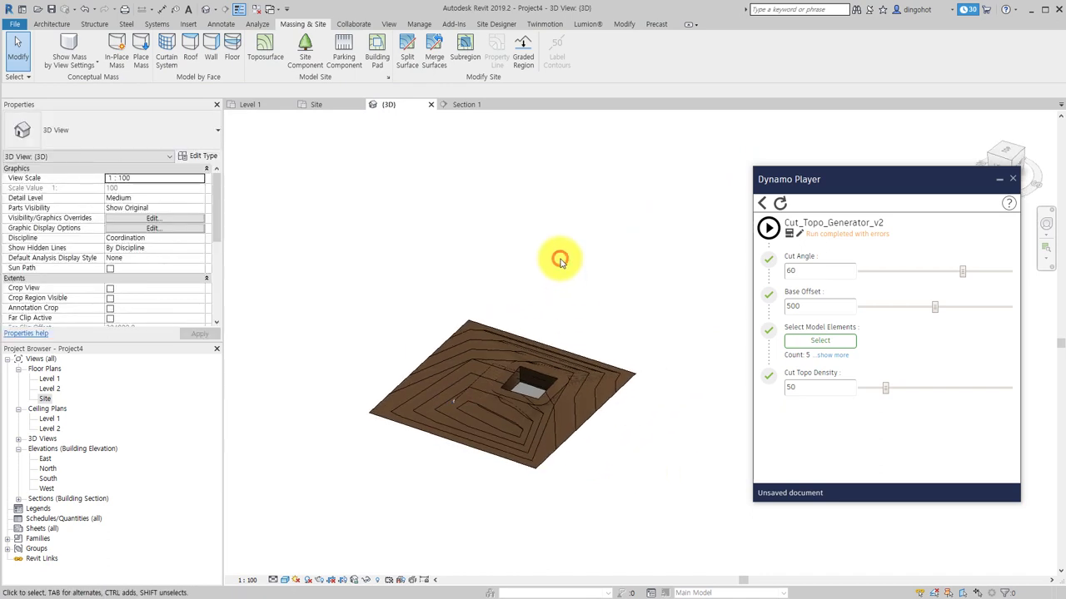
{"action": "mouse_move", "coordinate": [560, 262]}
{"action": "middle_mouse_down", "text": "shift"}
{"action": "mouse_move", "coordinate": [542, 309]}
{"action": "mouse_move", "coordinate": [554, 269]}
{"action": "middle_mouse_up", "text": "shift"}
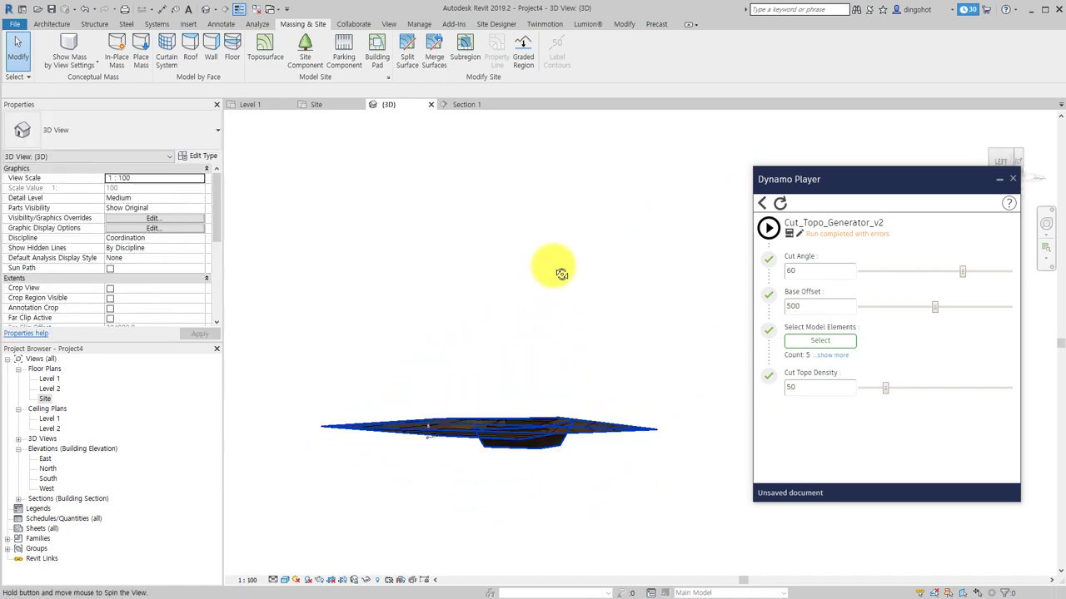
{"action": "left_click", "coordinate": [498, 447]}
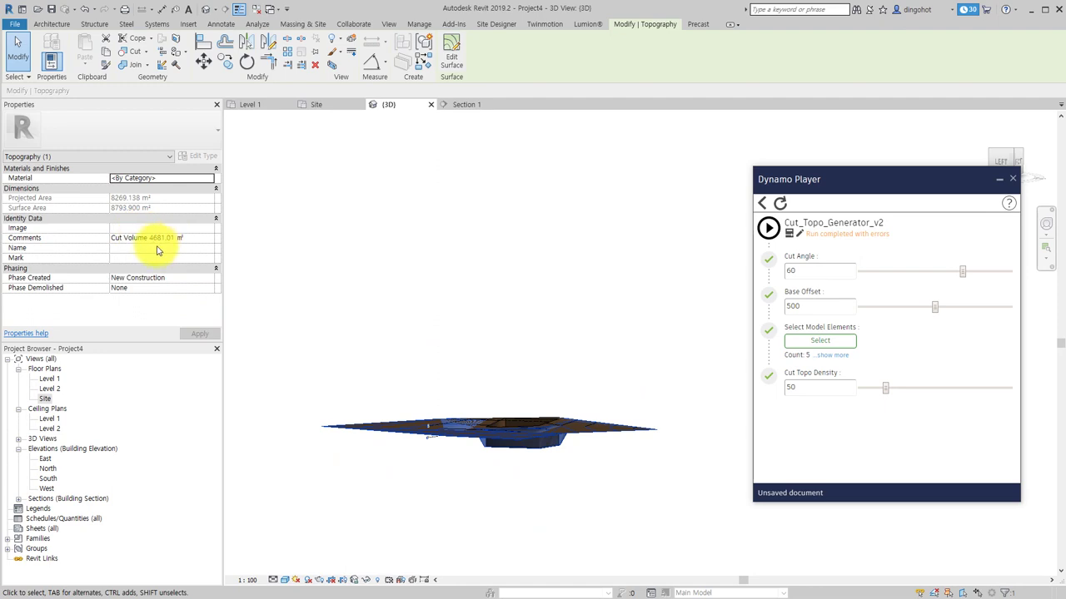
{"action": "left_click", "coordinate": [285, 249]}
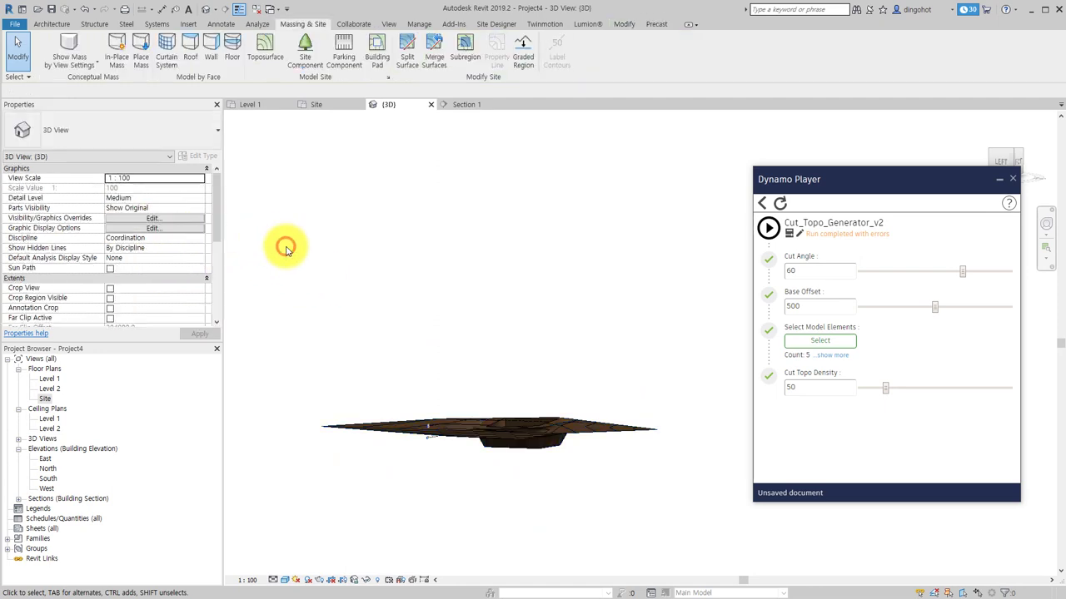
{"action": "left_click", "coordinate": [431, 104]}
Step: Close the Section 1 and Site view tabs, keeping Level 1 open
{"action": "left_click", "coordinate": [429, 105]}
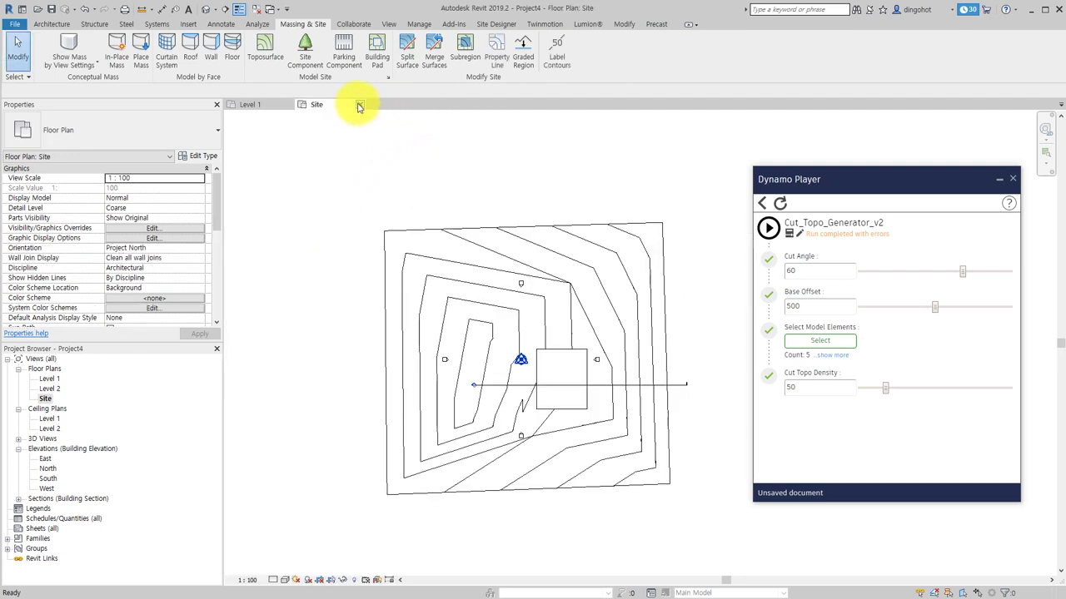
{"action": "left_click", "coordinate": [360, 104]}
{"action": "left_click", "coordinate": [289, 105]}
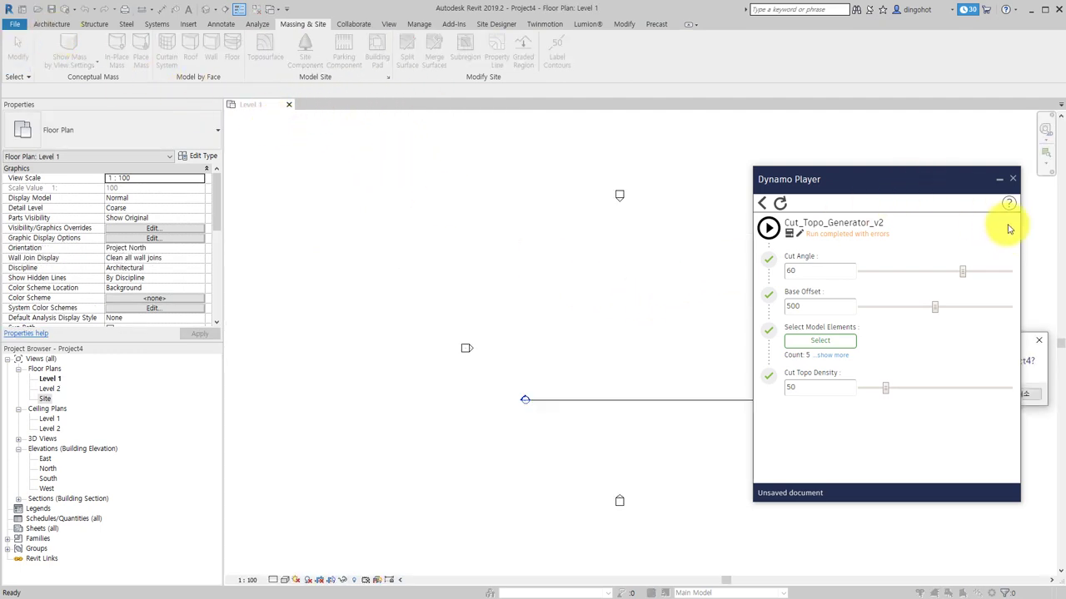
{"action": "left_click", "coordinate": [1030, 398]}
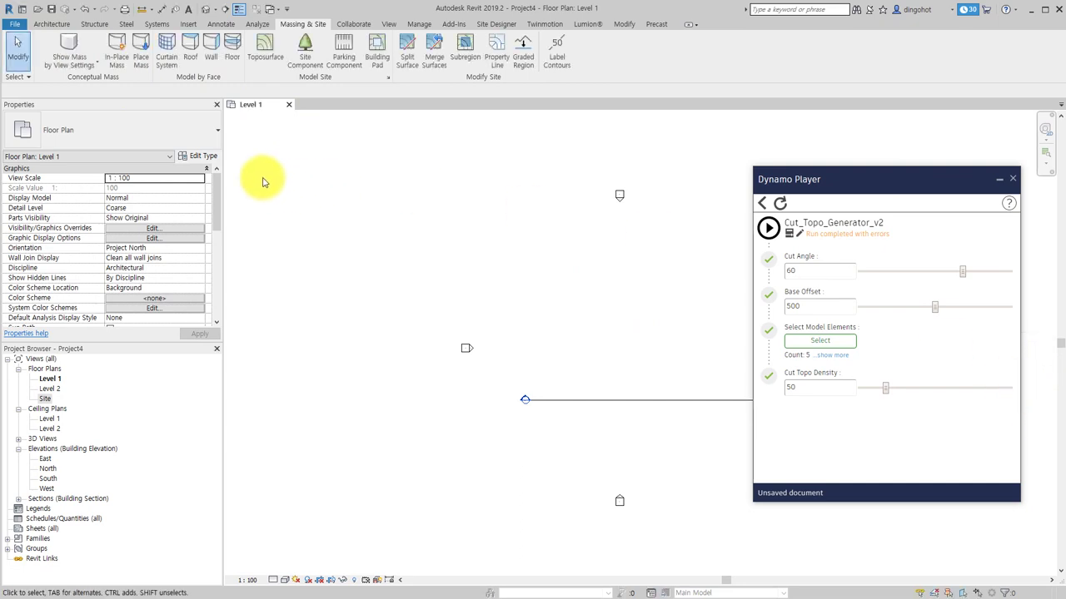
Step: Create a new project from the Default_I_ENU.rte template
{"action": "left_click", "coordinate": [11, 25]}
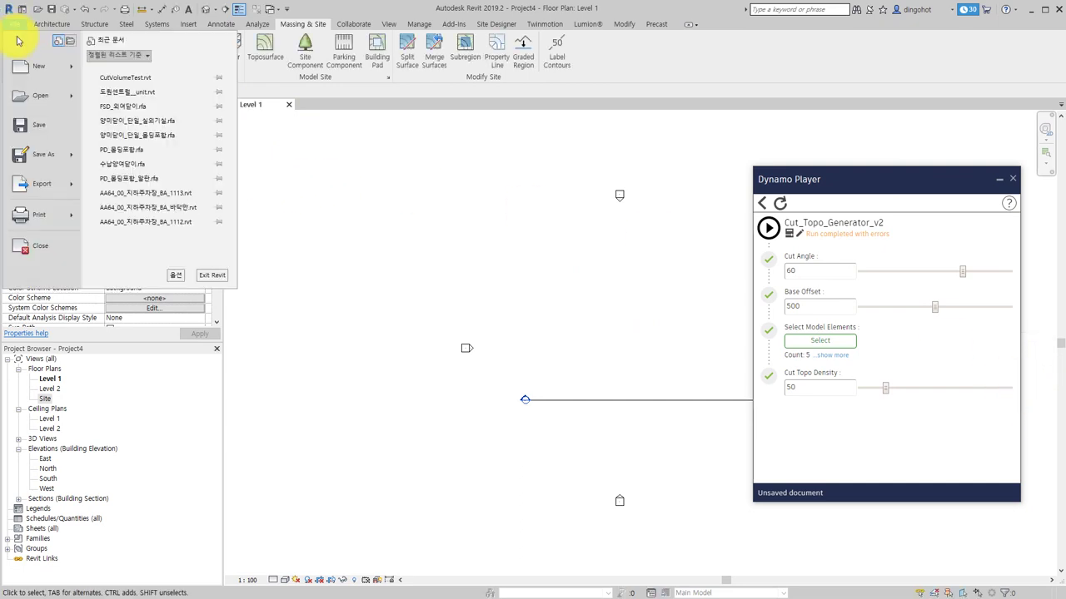
{"action": "left_click", "coordinate": [70, 65]}
{"action": "left_click", "coordinate": [95, 84]}
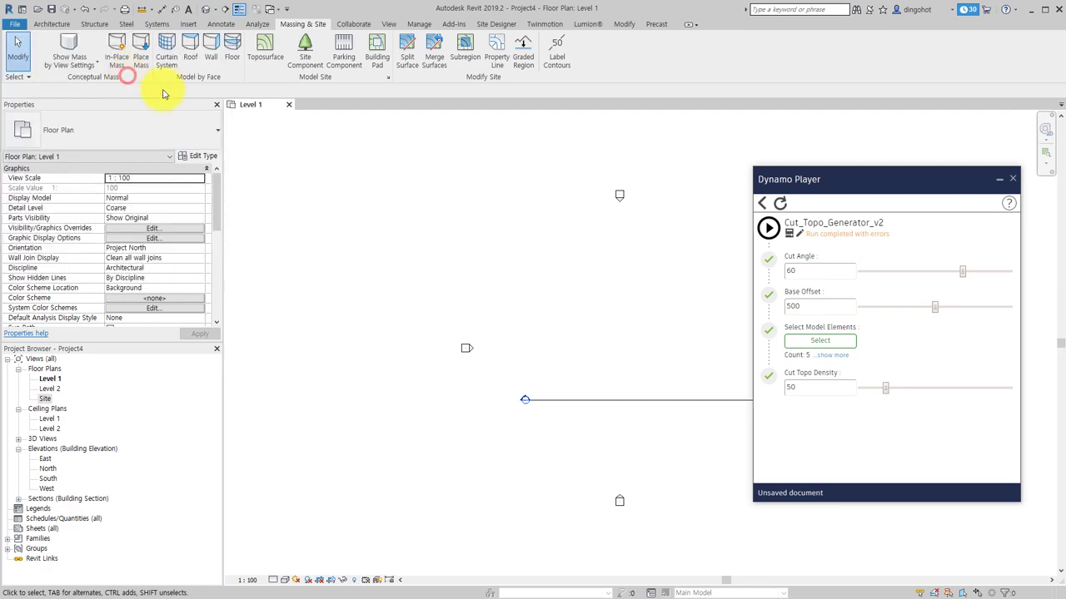
{"action": "left_click", "coordinate": [607, 284]}
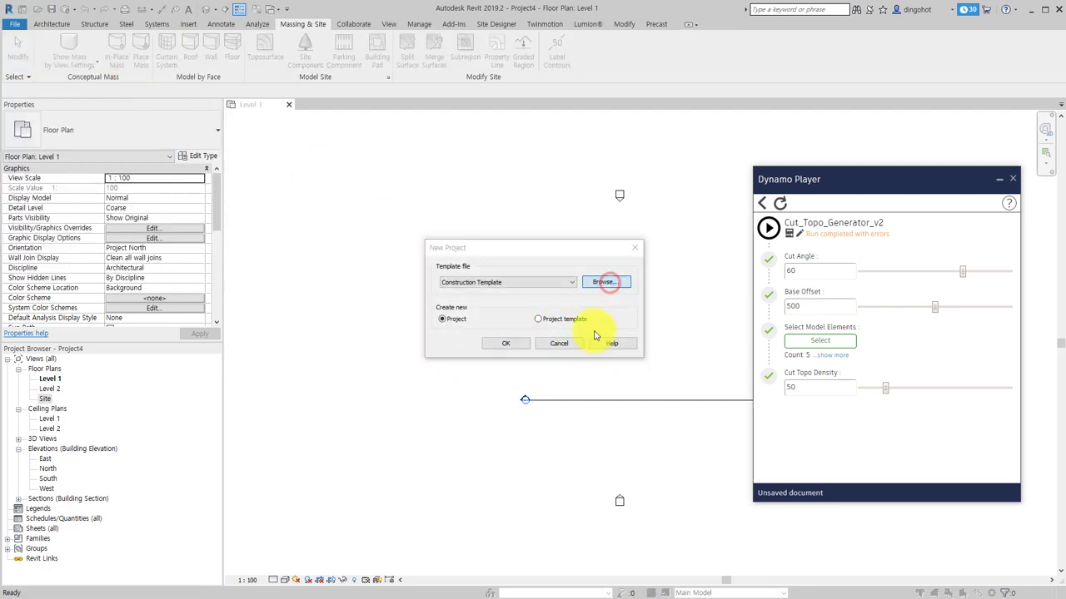
{"action": "left_click", "coordinate": [649, 147]}
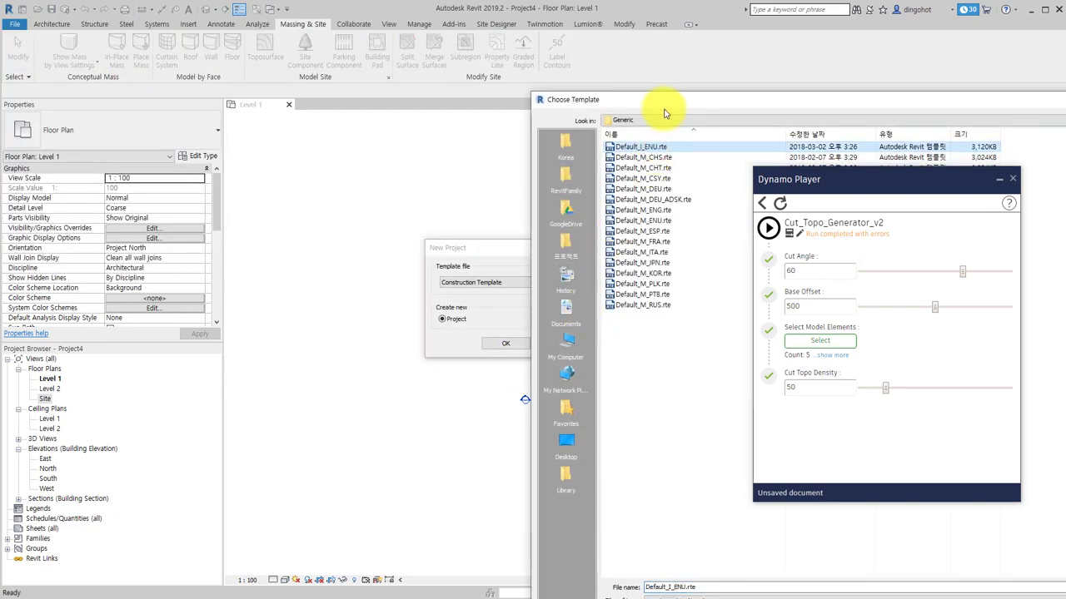
{"action": "left_click_drag", "start_coordinate": [666, 100], "coordinate": [258, 88]}
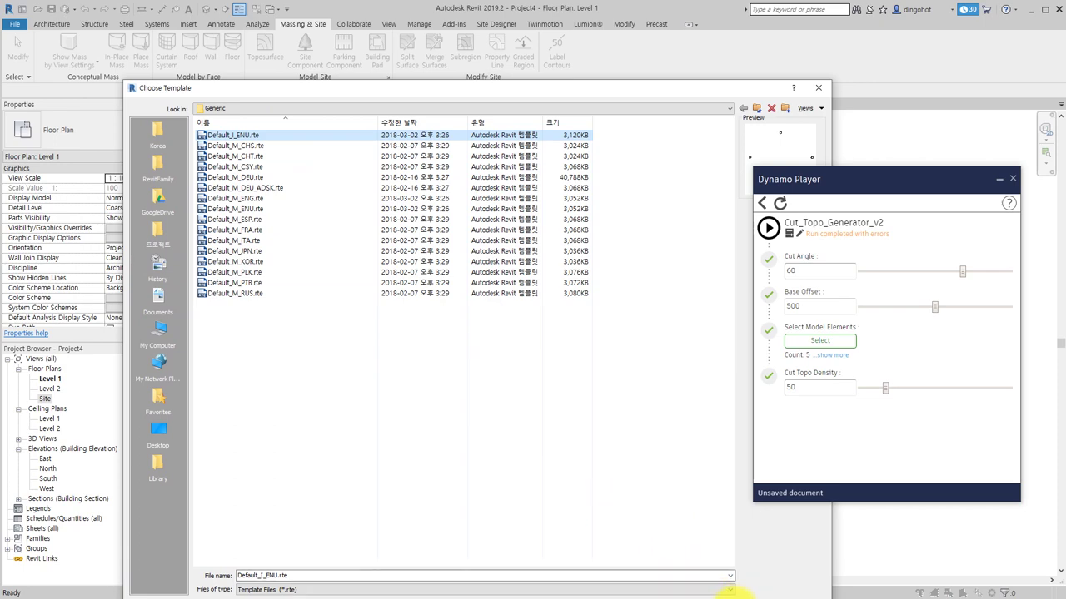
{"action": "left_click", "coordinate": [737, 592]}
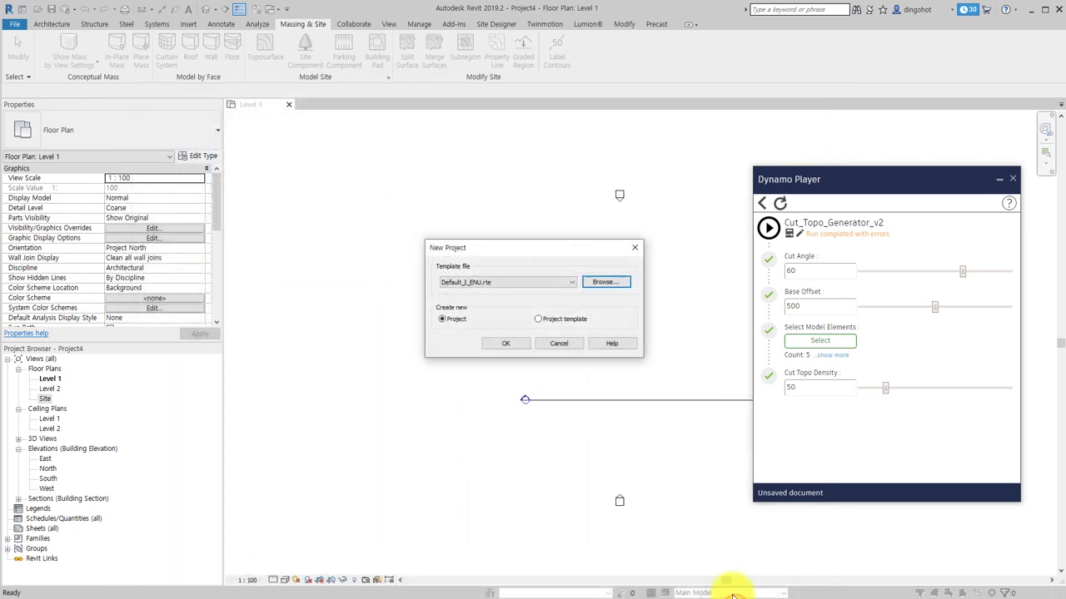
{"action": "left_click", "coordinate": [518, 345]}
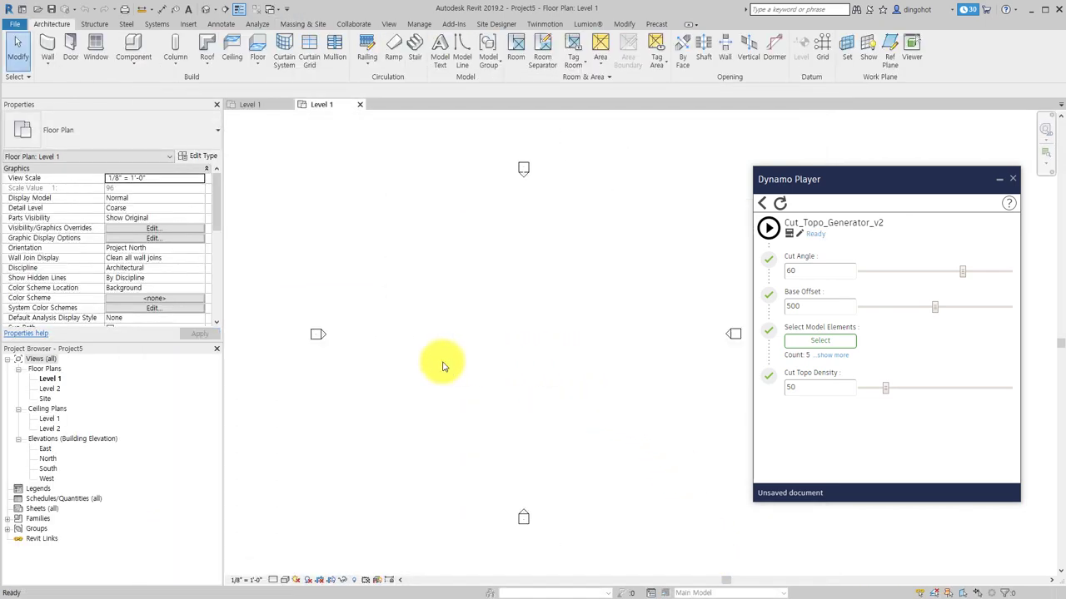
Step: Open the Site floor plan and recentre the view
{"action": "scroll", "coordinate": [443, 366], "scroll_direction": "down", "scroll_amount": 2}
{"action": "double_click", "coordinate": [44, 399]}
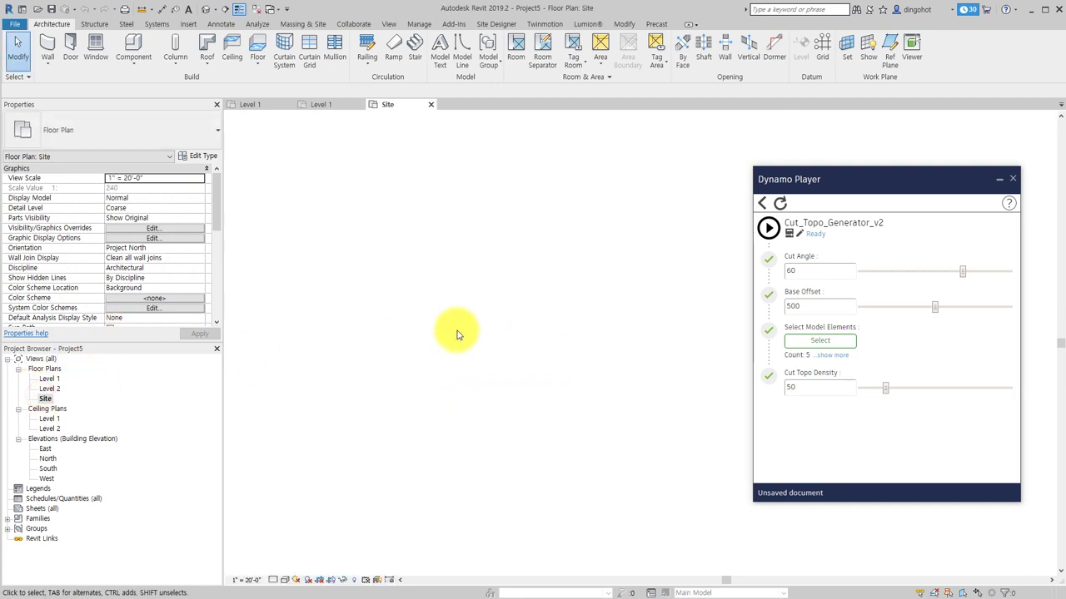
{"action": "scroll", "coordinate": [428, 340], "scroll_direction": "down", "scroll_amount": 3}
{"action": "scroll", "coordinate": [500, 341], "scroll_direction": "down", "scroll_amount": 1}
{"action": "middle_click_drag", "start_coordinate": [518, 342], "coordinate": [434, 354]}
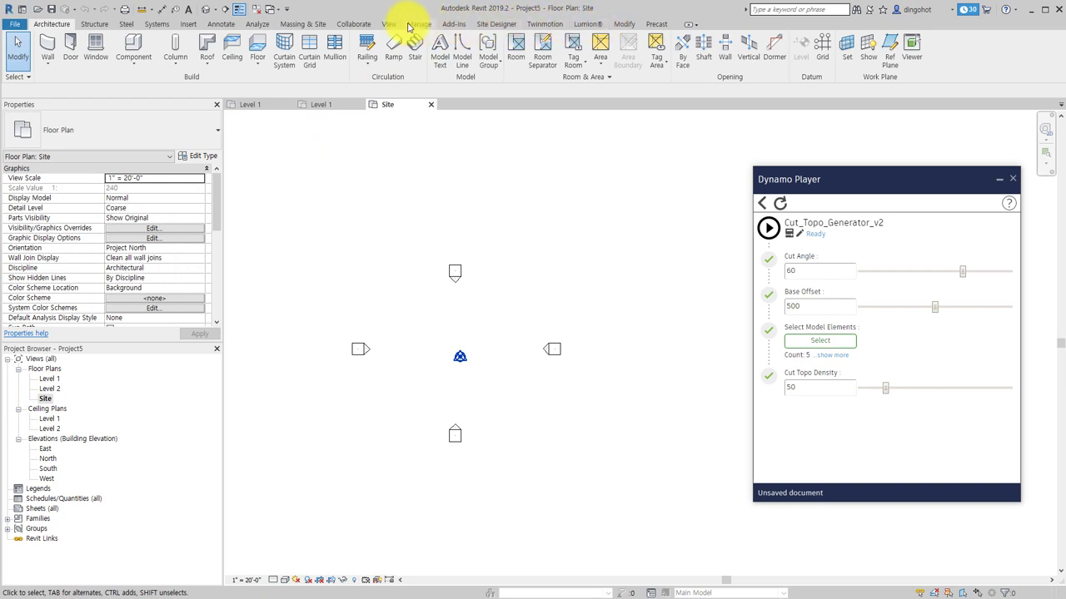
Step: Start a new toposurface and place its four rectangular corner points
{"action": "left_click", "coordinate": [293, 24]}
{"action": "left_click", "coordinate": [267, 43]}
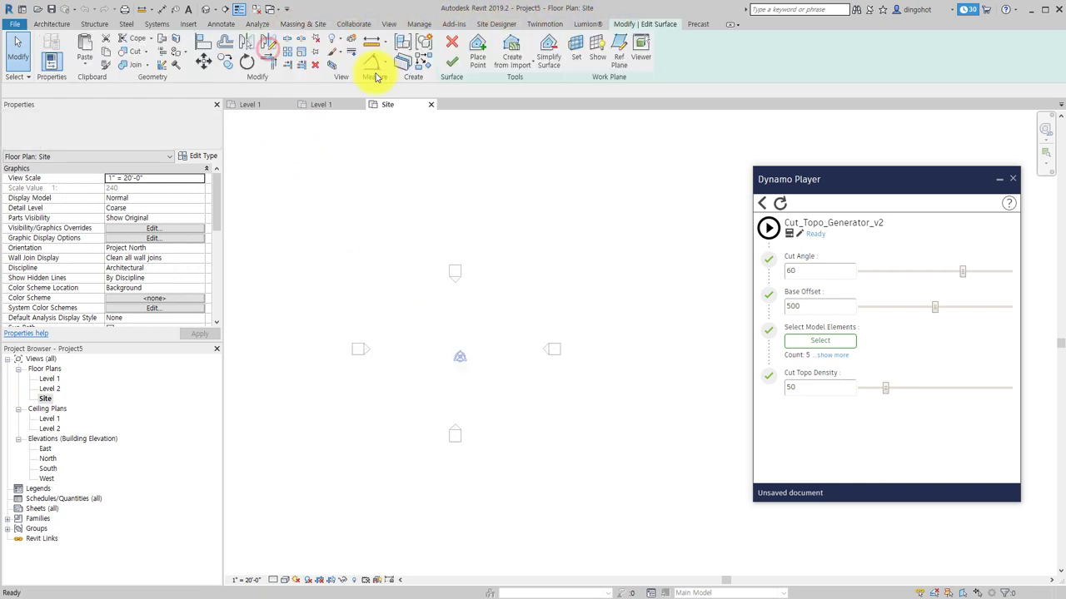
{"action": "left_click", "coordinate": [479, 56]}
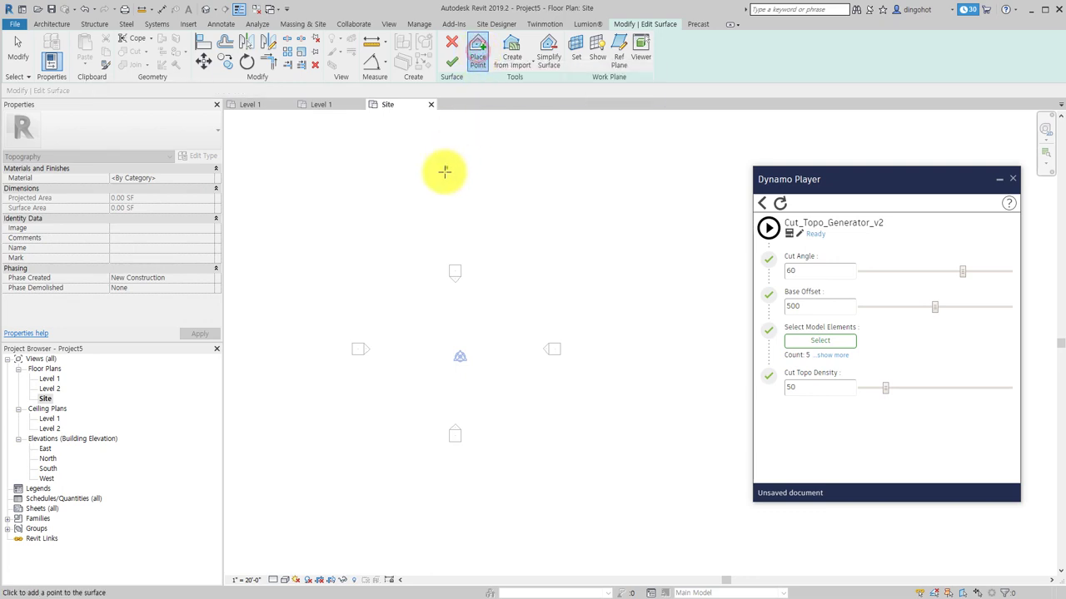
{"action": "scroll", "coordinate": [337, 169], "scroll_direction": "down", "scroll_amount": 2}
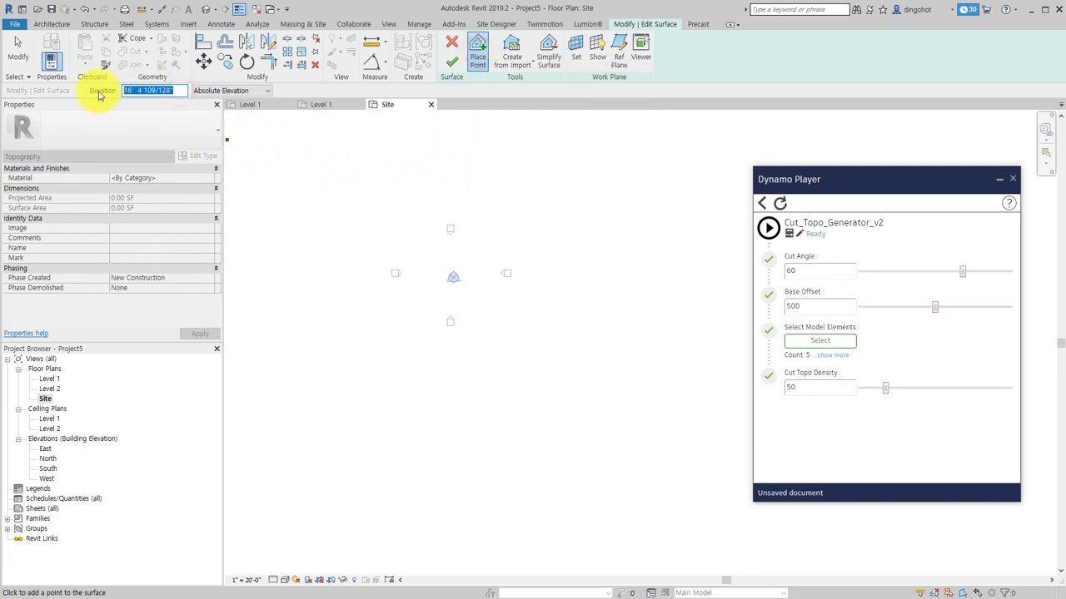
{"action": "left_click", "coordinate": [292, 149]}
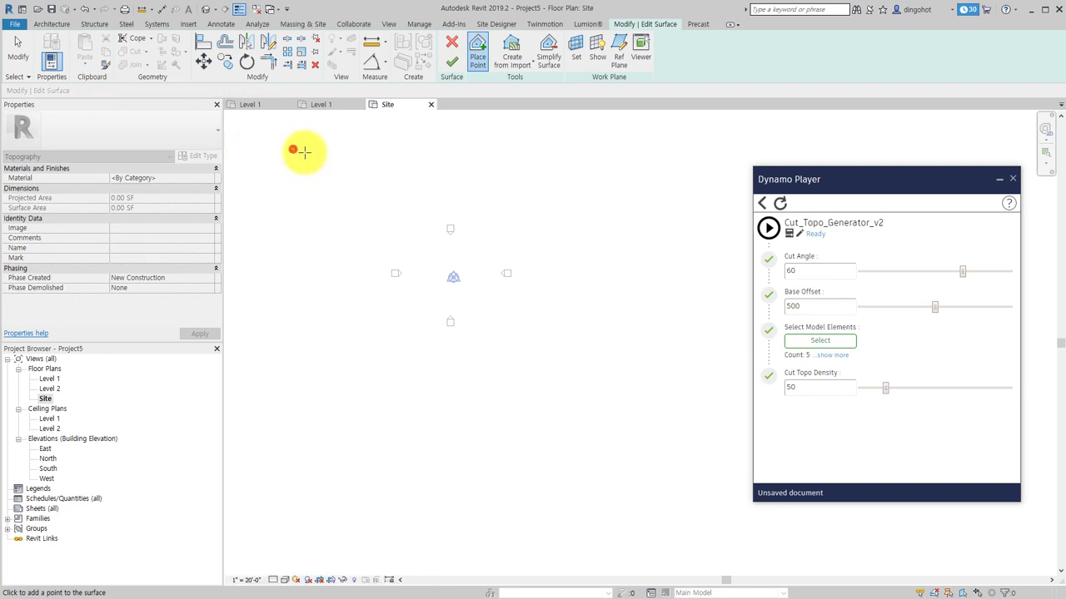
{"action": "left_click", "coordinate": [621, 148]}
{"action": "left_click", "coordinate": [621, 412]}
{"action": "left_click", "coordinate": [296, 396]}
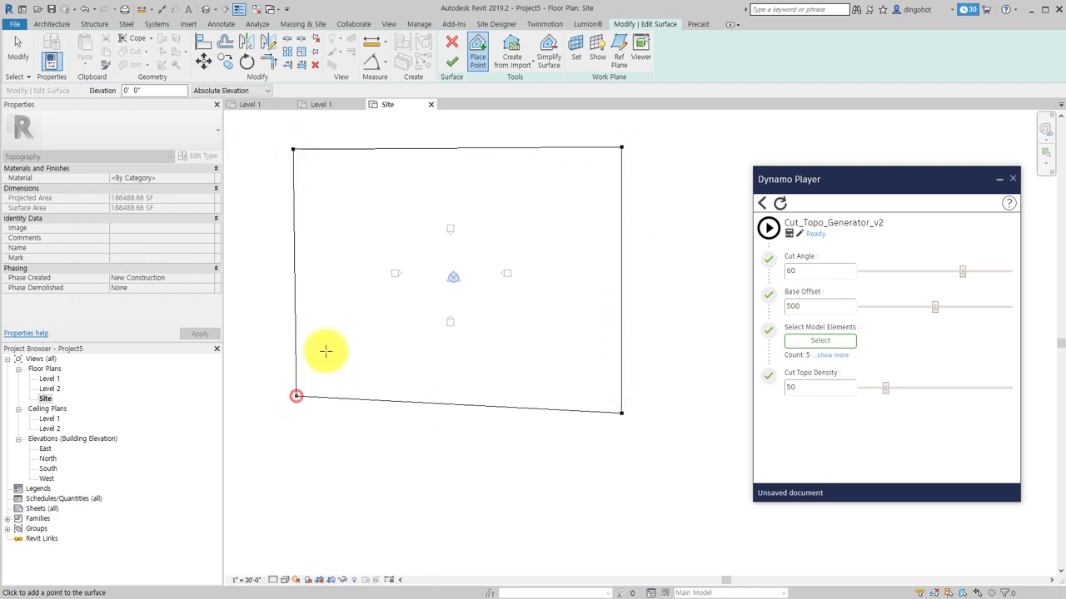
{"action": "key", "text": "Escape"}
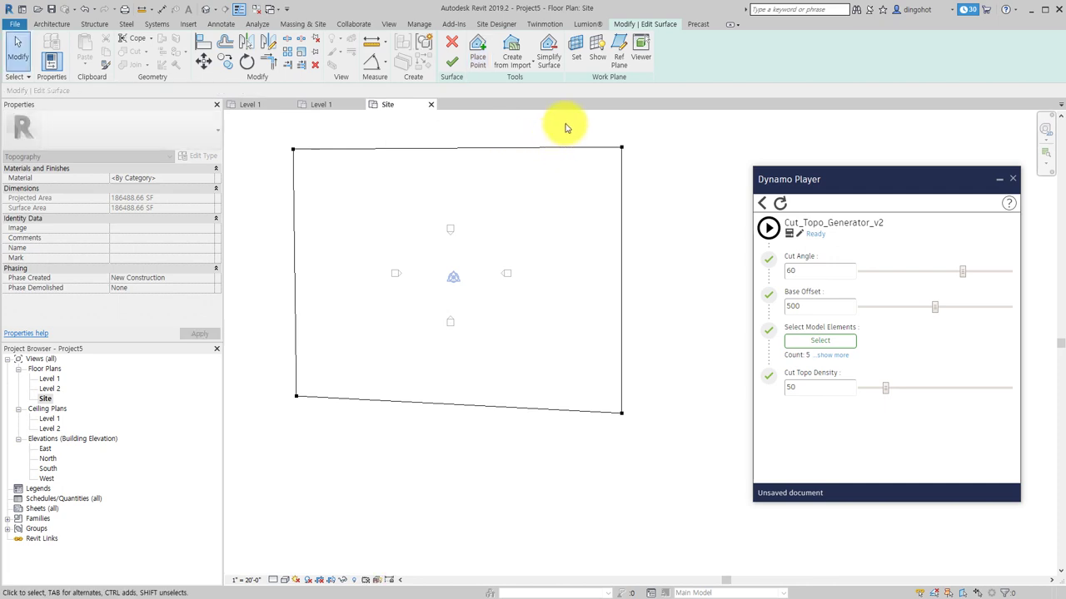
Step: Raise the two right-side points to 10' elevation and finish the toposurface
{"action": "left_click_drag", "start_coordinate": [565, 124], "coordinate": [666, 463]}
{"action": "left_click", "coordinate": [149, 90]}
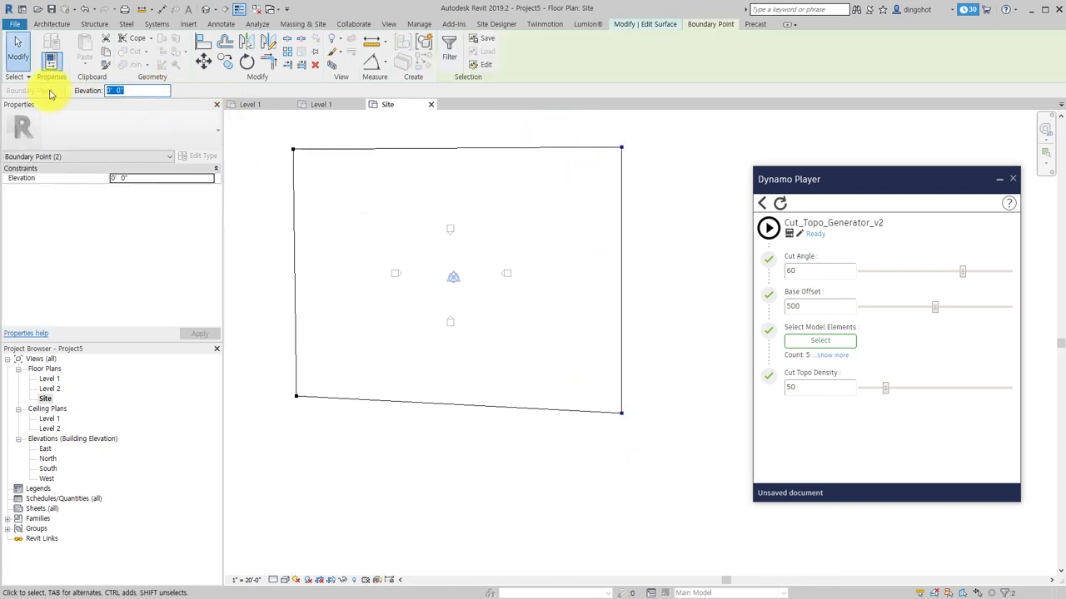
{"action": "type", "text": "10"}
{"action": "left_click", "coordinate": [144, 108]}
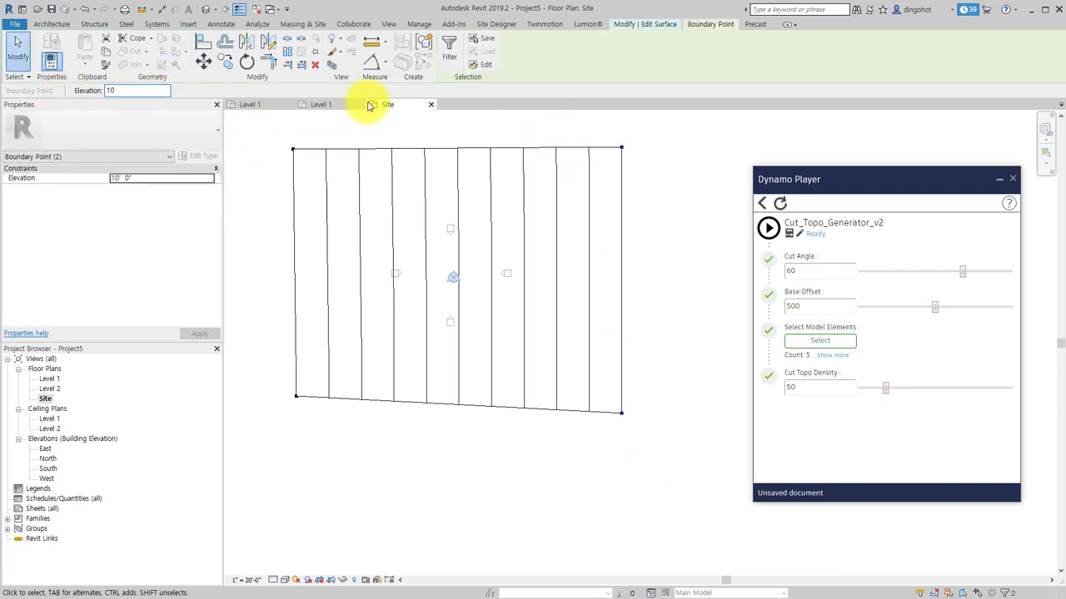
{"action": "middle_click_drag", "start_coordinate": [393, 132], "coordinate": [391, 174]}
{"action": "left_click", "coordinate": [374, 145]}
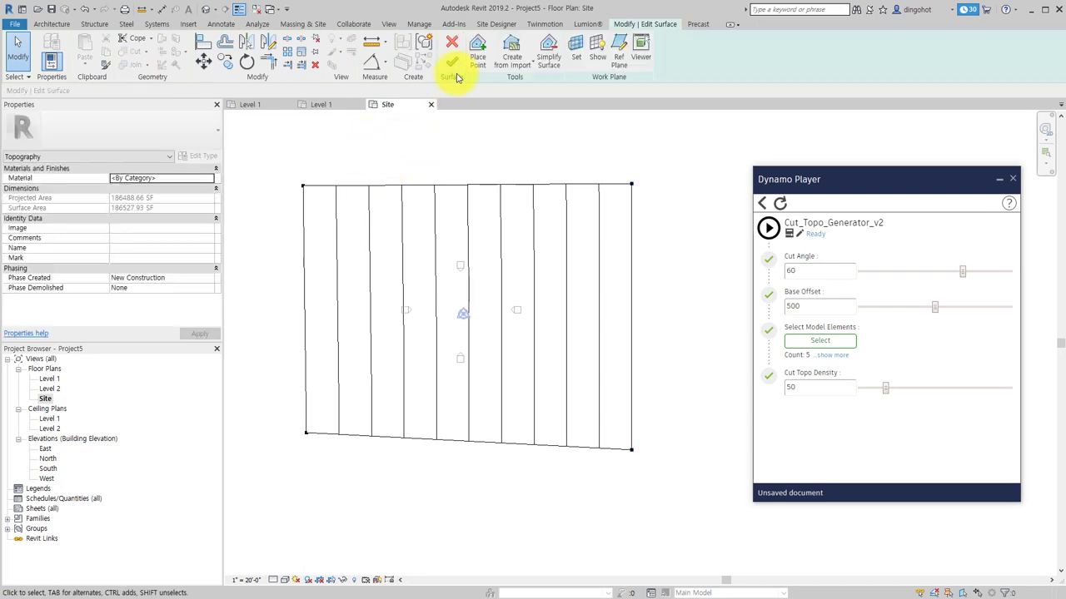
{"action": "left_click", "coordinate": [452, 63]}
Step: Inspect the sloped surface in 3D, then return to the Site plan
{"action": "left_click", "coordinate": [202, 10]}
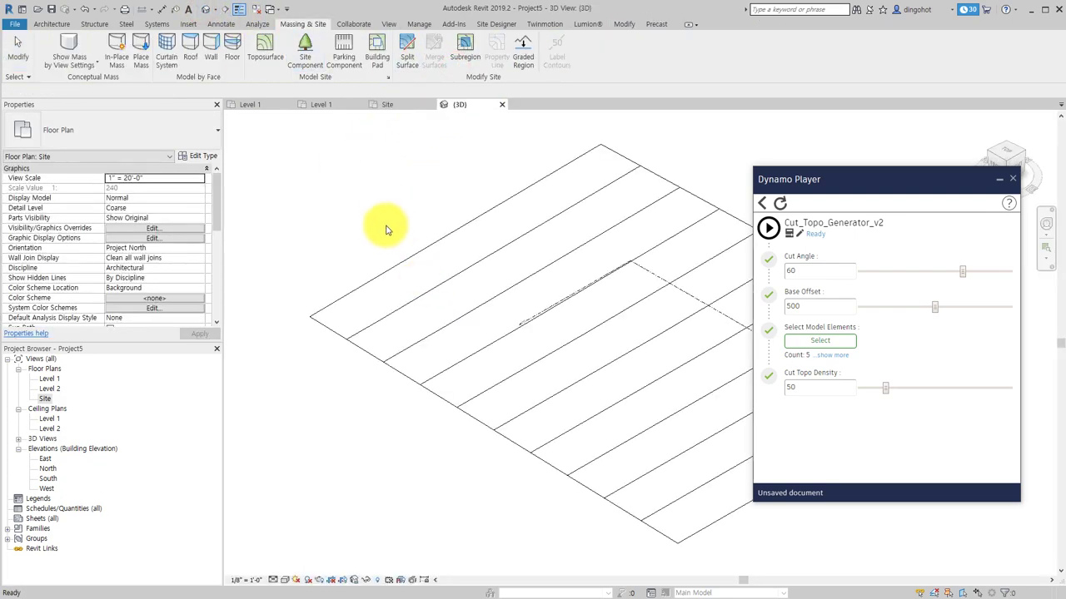
{"action": "middle_click_drag", "start_coordinate": [380, 226], "coordinate": [445, 333], "text": "shift"}
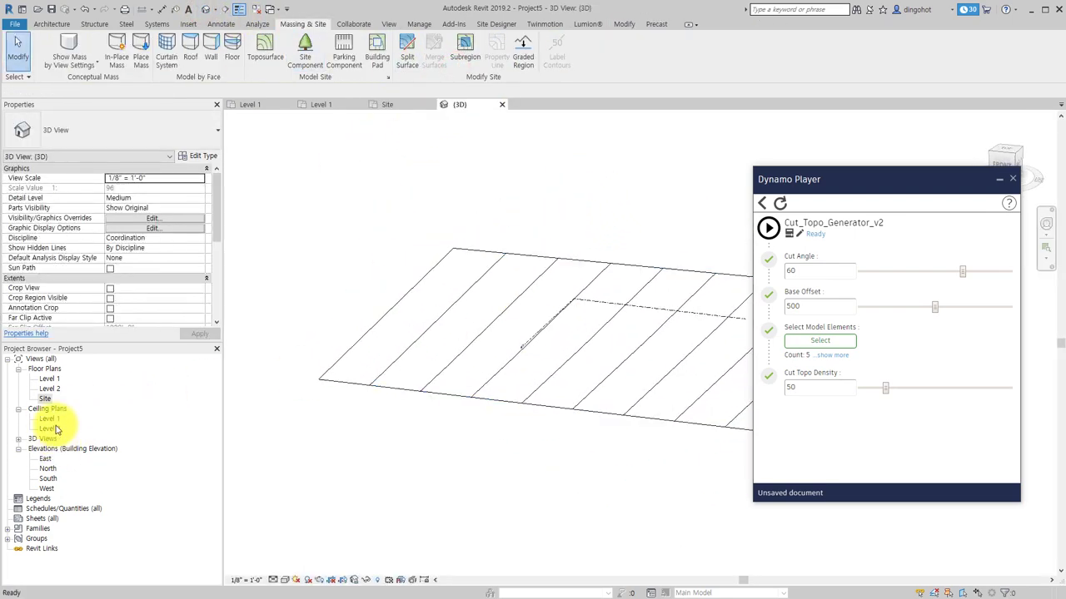
{"action": "double_click", "coordinate": [45, 399]}
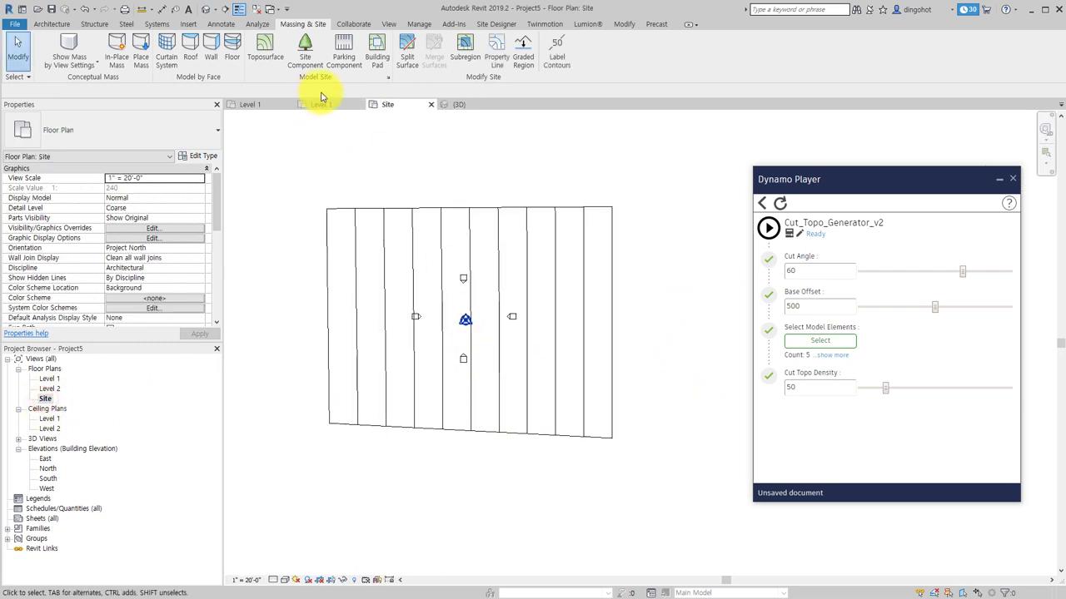
Step: Sketch a 76' by 84' rectangular building pad boundary and finish the pad
{"action": "left_click", "coordinate": [381, 58]}
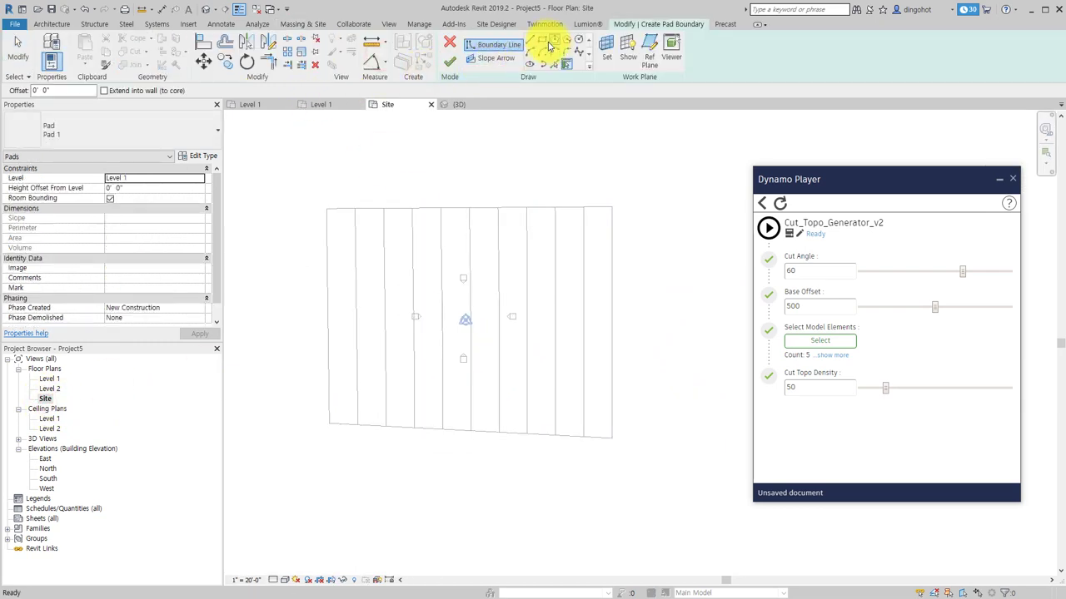
{"action": "left_click", "coordinate": [545, 42]}
{"action": "scroll", "coordinate": [487, 238], "scroll_direction": "up", "scroll_amount": 2}
{"action": "left_click", "coordinate": [418, 293]}
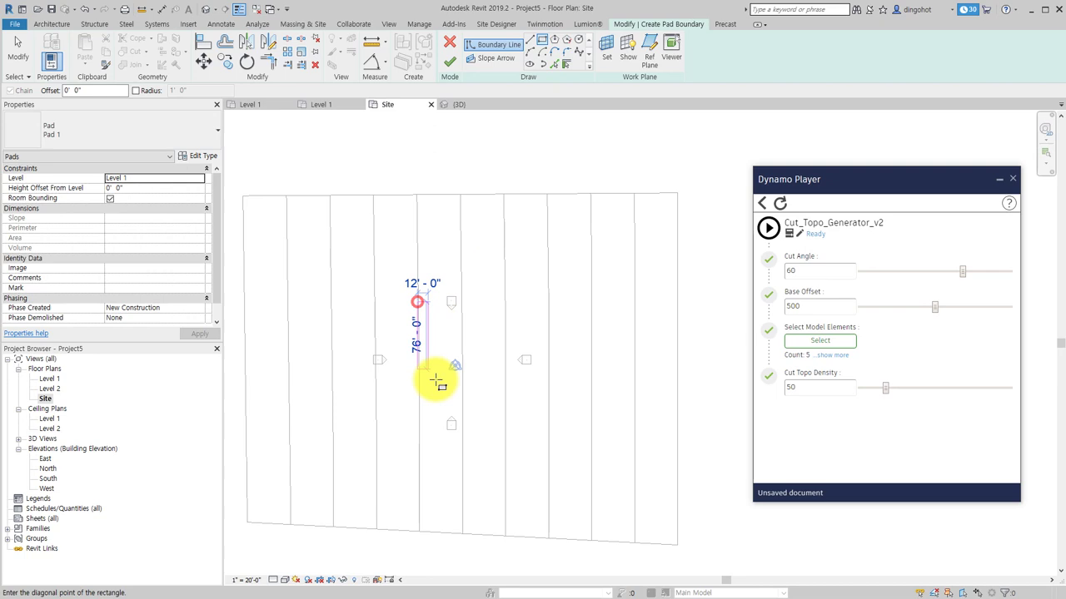
{"action": "left_click", "coordinate": [485, 376]}
{"action": "scroll", "coordinate": [483, 360], "scroll_direction": "up", "scroll_amount": 2}
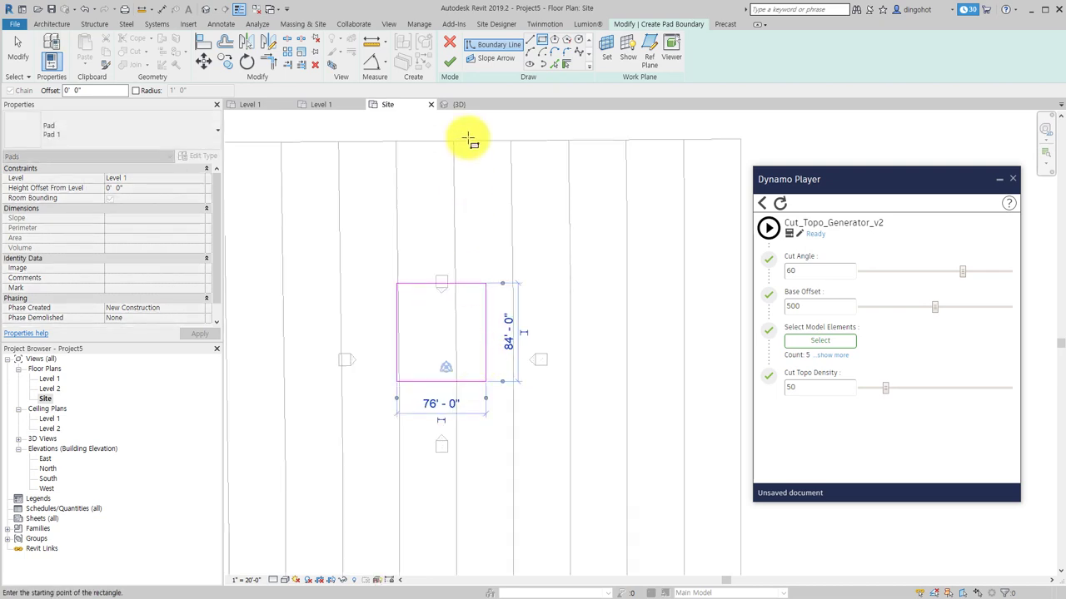
{"action": "left_click", "coordinate": [450, 63]}
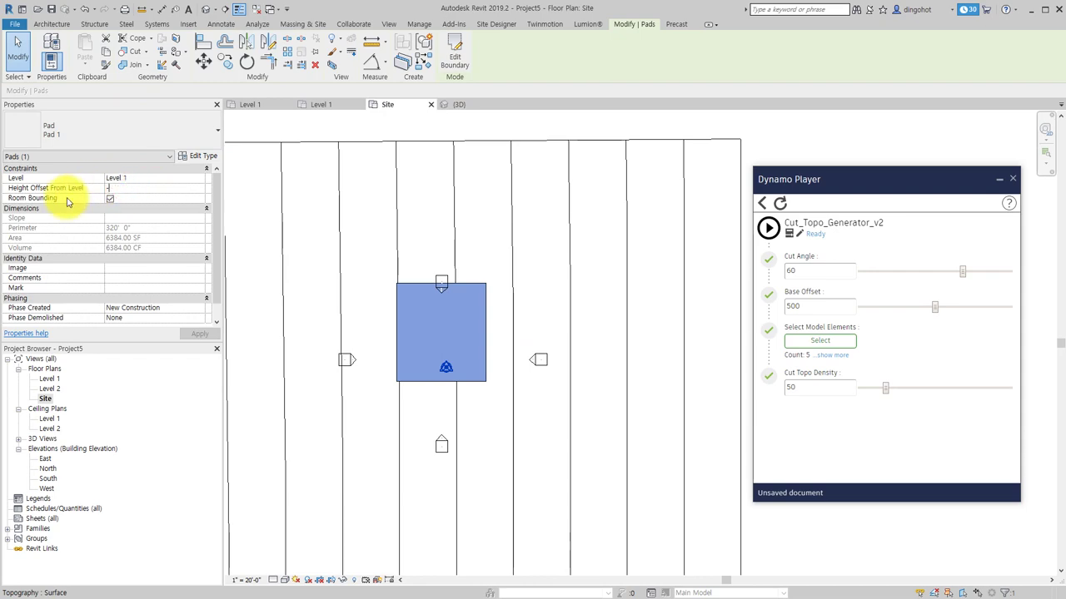
Step: Orbit the 3D view to check the sunken pad and begin editing the Base Offset
{"action": "left_click", "coordinate": [207, 9]}
{"action": "mouse_move", "coordinate": [531, 384]}
{"action": "middle_mouse_down", "text": "shift"}
{"action": "mouse_move", "coordinate": [452, 507]}
{"action": "mouse_move", "coordinate": [632, 371]}
{"action": "middle_mouse_up", "text": "shift"}
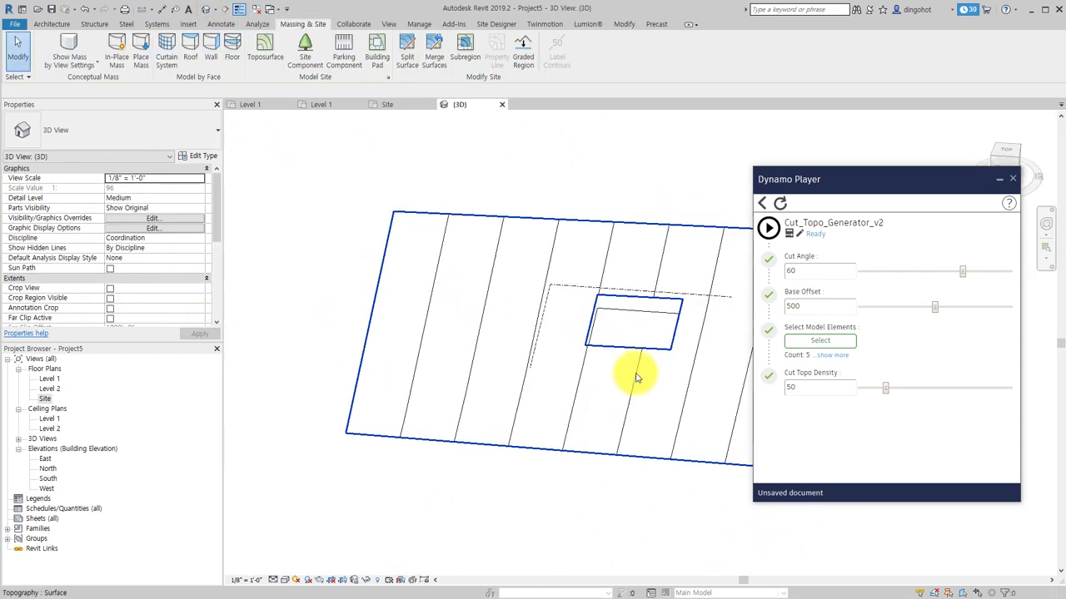
{"action": "left_click", "coordinate": [630, 328]}
{"action": "mouse_move", "coordinate": [671, 300]}
{"action": "middle_mouse_down", "text": "shift"}
{"action": "mouse_move", "coordinate": [687, 138]}
{"action": "mouse_move", "coordinate": [666, 247]}
{"action": "mouse_move", "coordinate": [669, 414]}
{"action": "mouse_move", "coordinate": [571, 391]}
{"action": "middle_mouse_up", "text": "shift"}
{"action": "key", "text": "Escape"}
{"action": "mouse_move", "coordinate": [571, 441]}
{"action": "middle_mouse_down", "text": "shift"}
{"action": "mouse_move", "coordinate": [626, 483]}
{"action": "mouse_move", "coordinate": [664, 474]}
{"action": "mouse_move", "coordinate": [652, 483]}
{"action": "mouse_move", "coordinate": [671, 488]}
{"action": "middle_mouse_up", "text": "shift"}
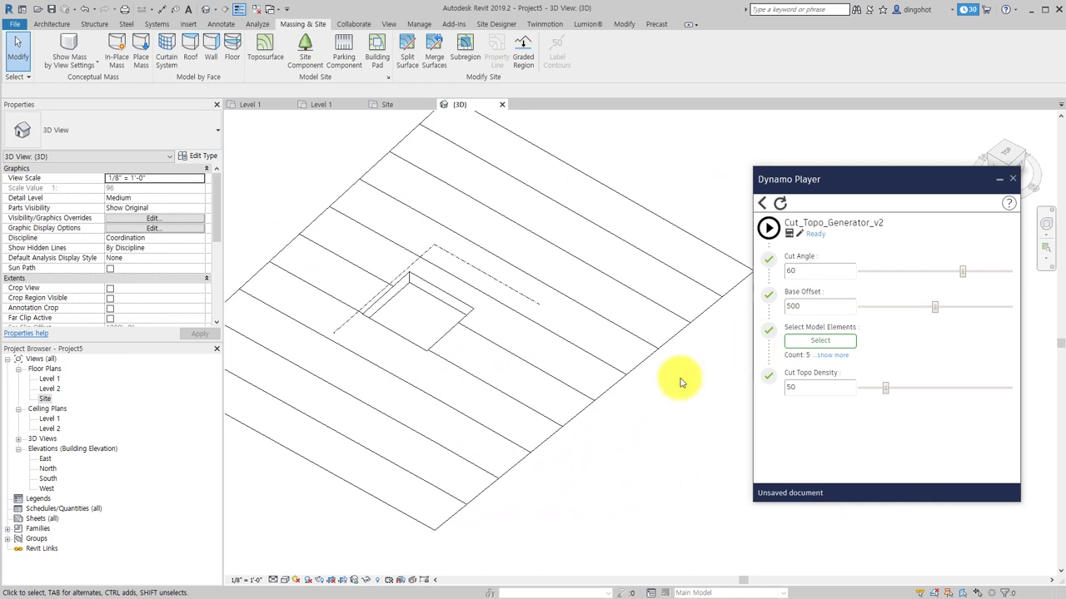
{"action": "double_click", "coordinate": [823, 305]}
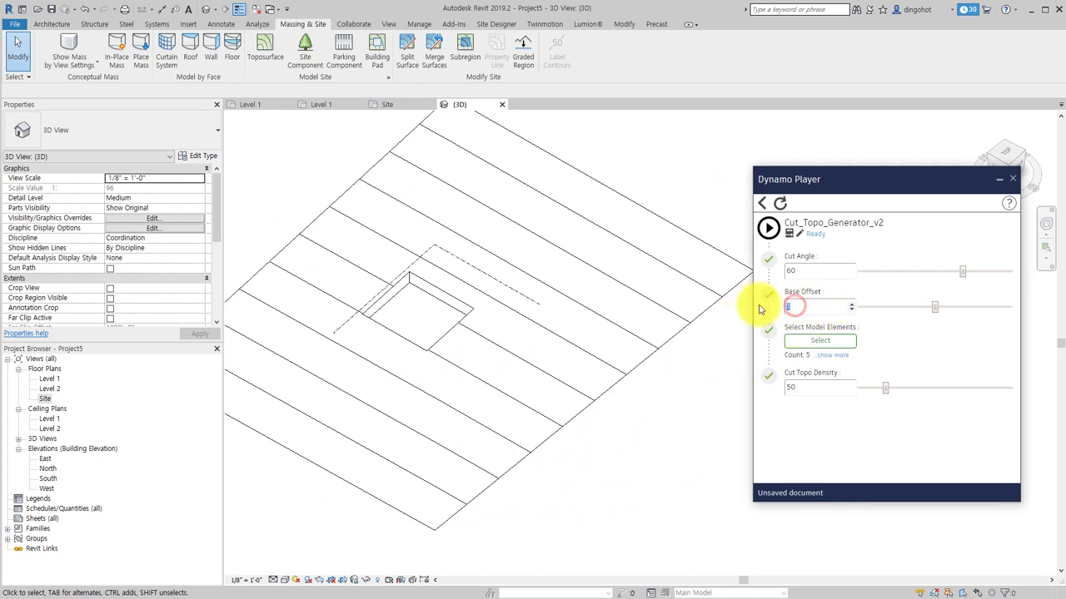
{"action": "type", "text": "5"}
Step: Commit a Base Offset of 5 and try box-selecting the topo and pad
{"action": "key", "text": "Return"}
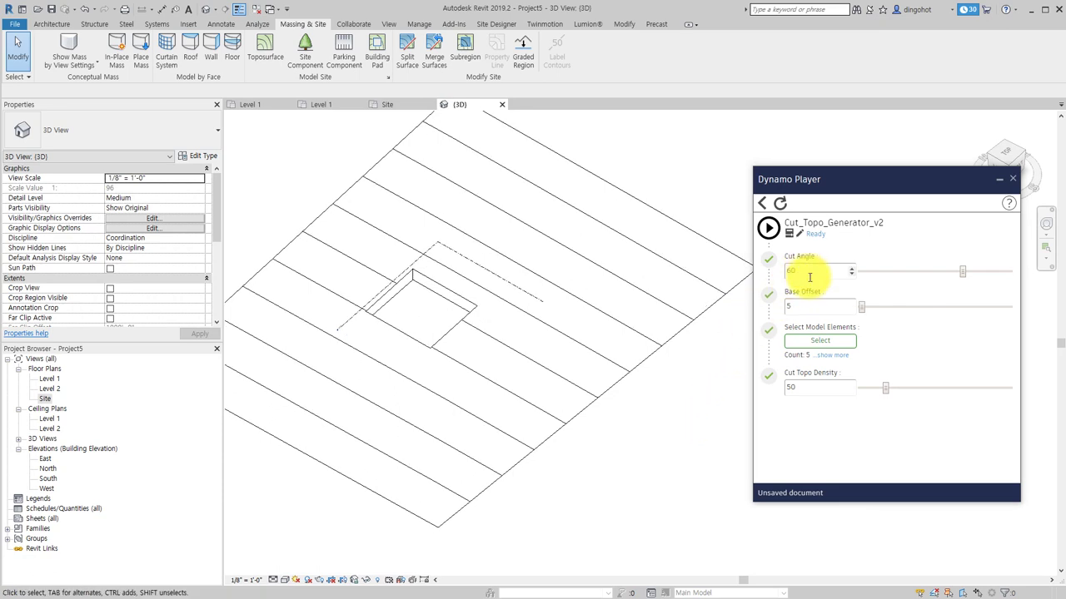
{"action": "left_click", "coordinate": [815, 341]}
{"action": "left_click", "coordinate": [563, 485]}
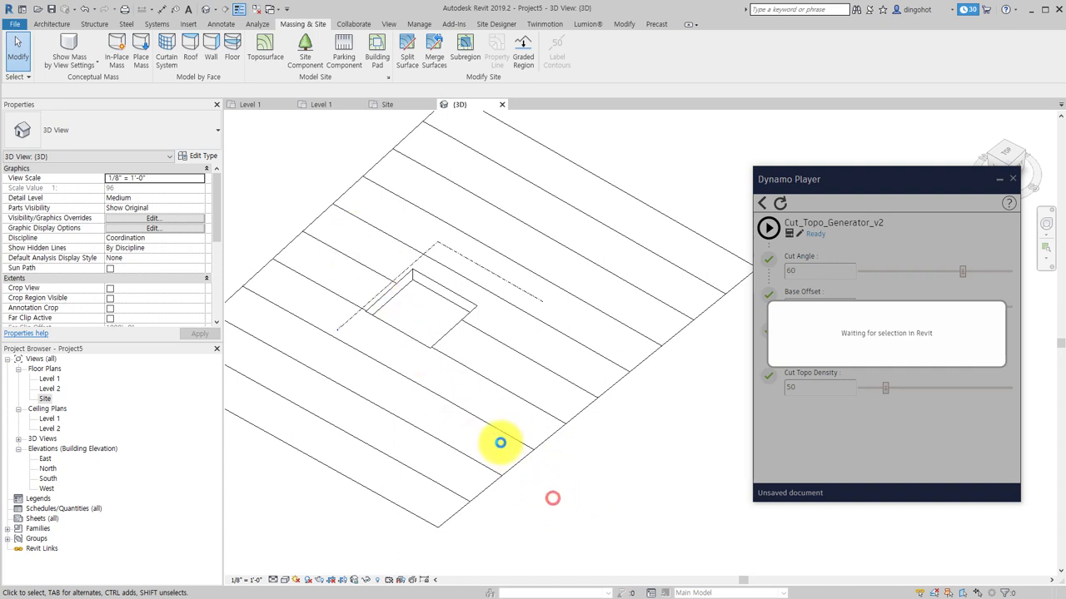
{"action": "left_click_drag", "start_coordinate": [405, 286], "coordinate": [651, 419]}
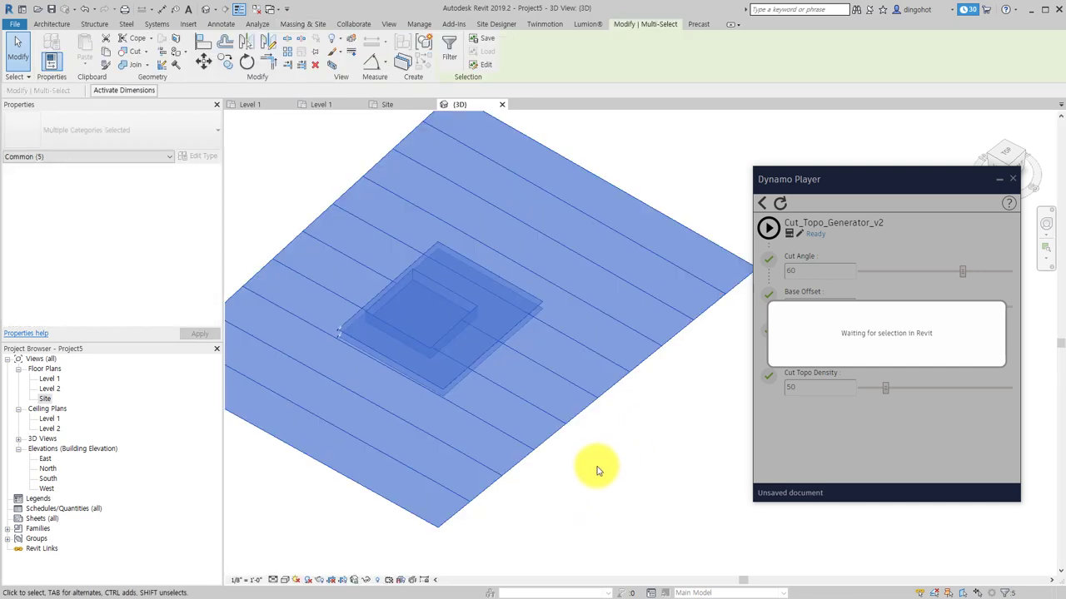
{"action": "left_click", "coordinate": [661, 440]}
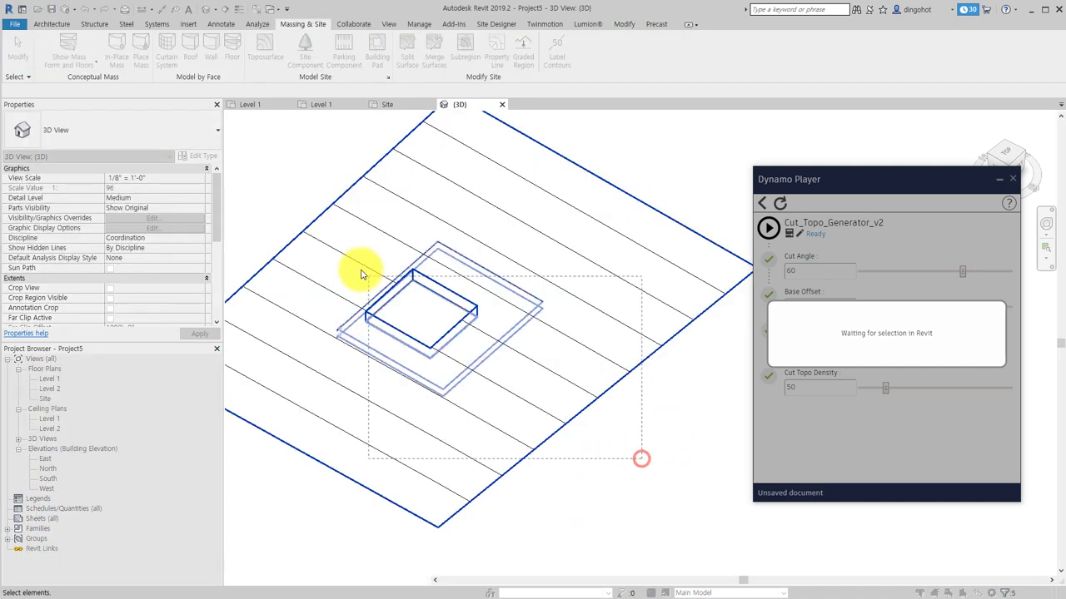
{"action": "left_click_drag", "start_coordinate": [699, 450], "coordinate": [364, 267]}
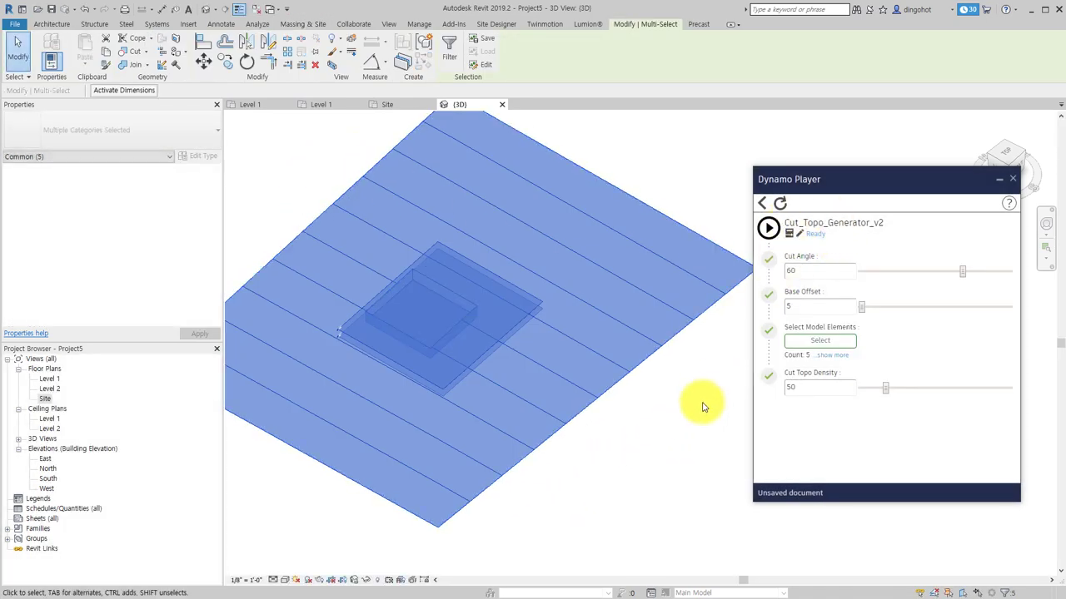
{"action": "left_click", "coordinate": [702, 407]}
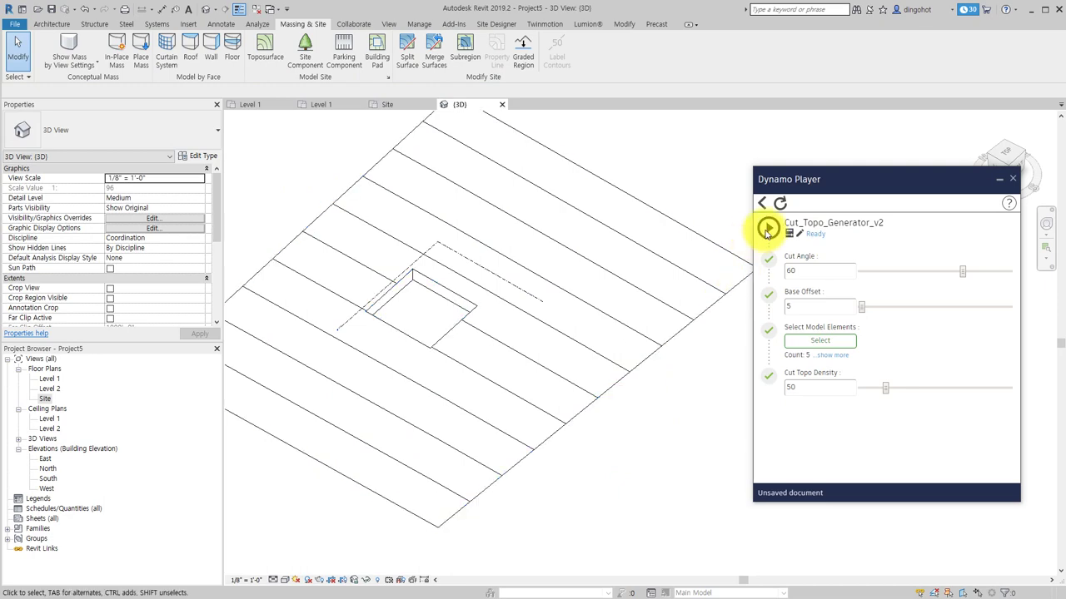
Step: Pick the topo and pad as inputs and run Cut_Topo_Generator_v2
{"action": "left_click", "coordinate": [817, 341]}
{"action": "left_click_drag", "start_coordinate": [645, 486], "coordinate": [309, 221]}
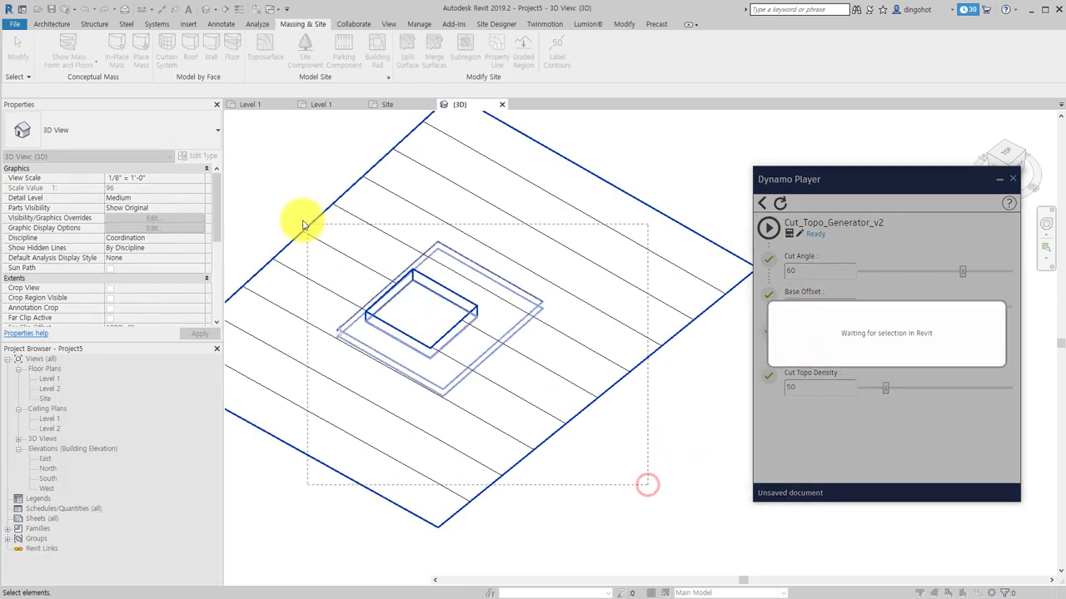
{"action": "left_click", "coordinate": [728, 477]}
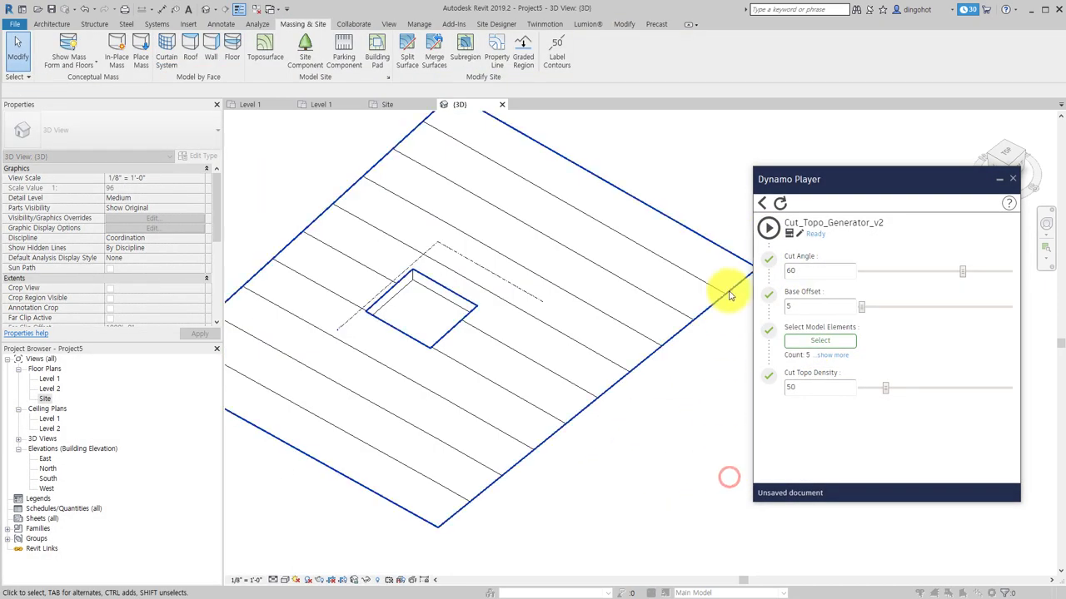
{"action": "left_click", "coordinate": [768, 229]}
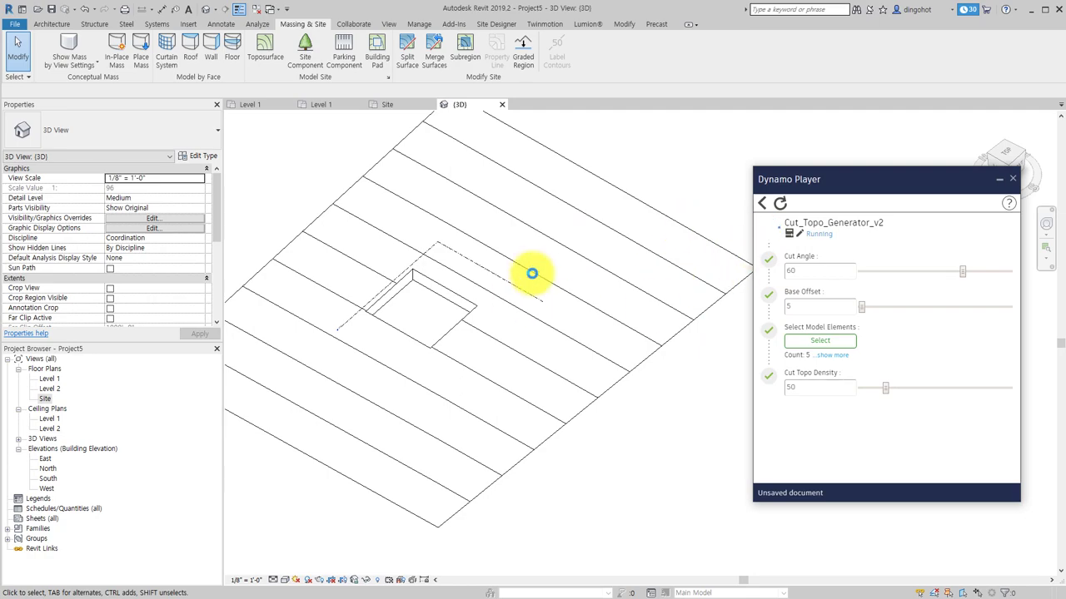
{"action": "mouse_move", "coordinate": [538, 169]}
{"action": "middle_mouse_down", "text": "shift"}
{"action": "mouse_move", "coordinate": [519, 286]}
{"action": "mouse_move", "coordinate": [469, 202]}
{"action": "mouse_move", "coordinate": [405, 308]}
{"action": "mouse_move", "coordinate": [424, 245]}
{"action": "mouse_move", "coordinate": [578, 245]}
{"action": "mouse_move", "coordinate": [547, 499]}
{"action": "mouse_move", "coordinate": [502, 464]}
{"action": "middle_mouse_up", "text": "shift"}
{"action": "left_click", "coordinate": [394, 308]}
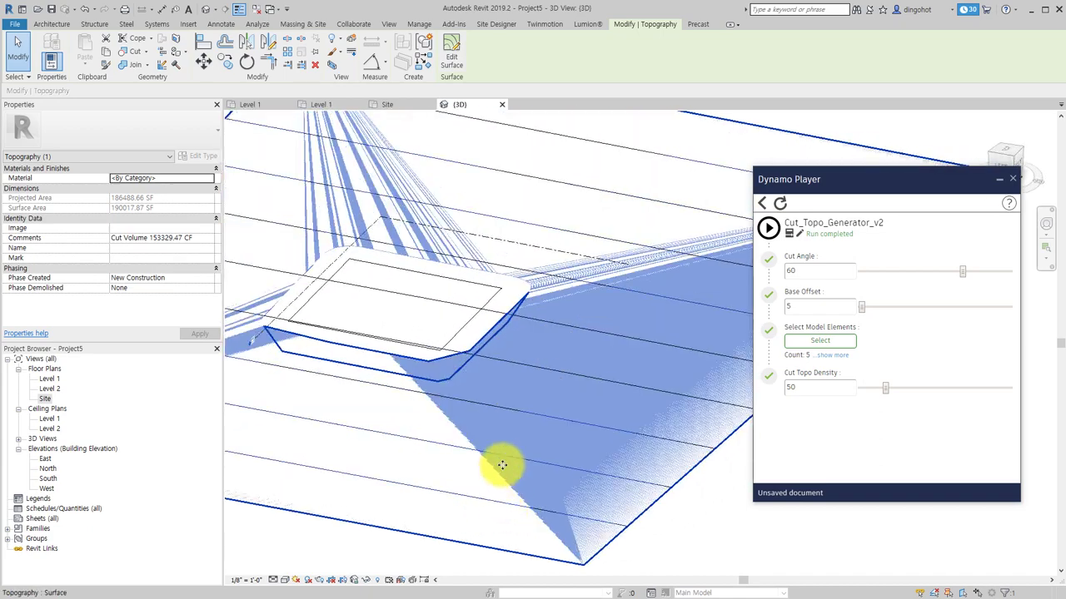
Step: Select the cut topography and temporarily hide it
{"action": "left_click", "coordinate": [488, 305]}
{"action": "left_click", "coordinate": [448, 304]}
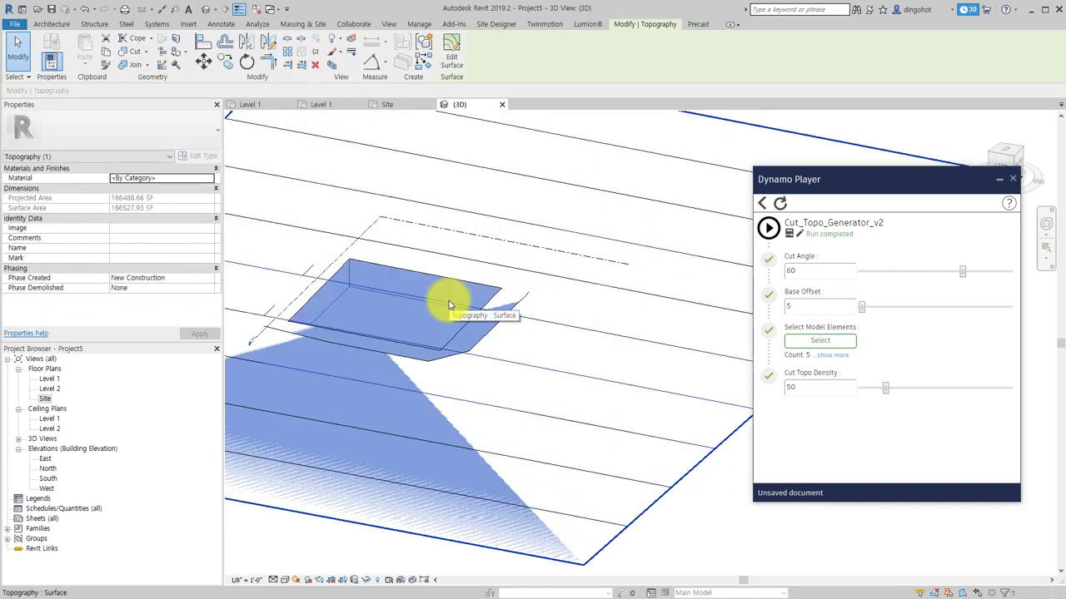
{"action": "key", "text": "Escape"}
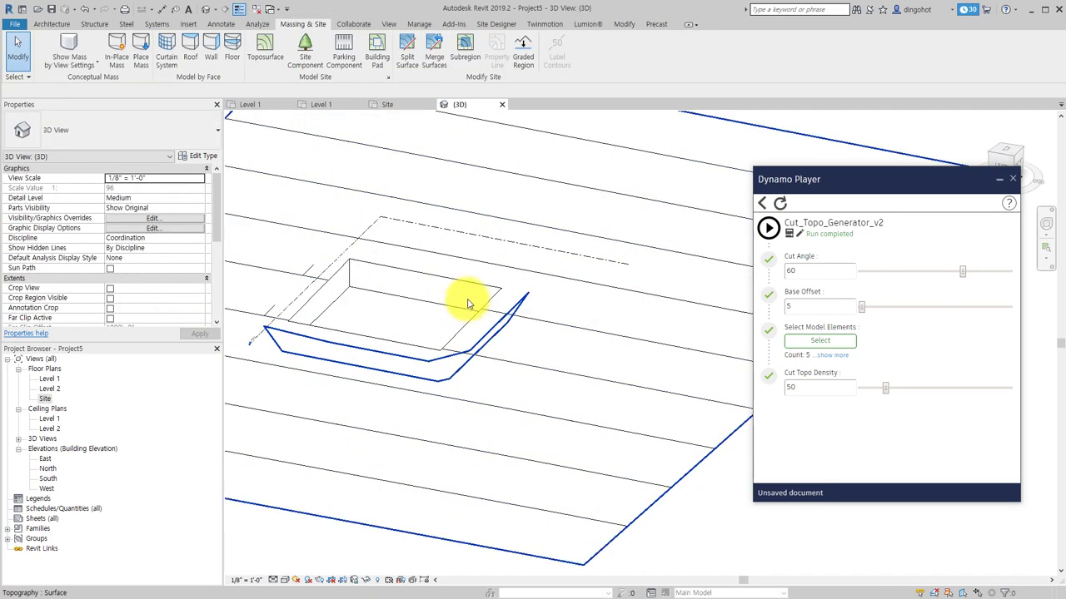
{"action": "left_click", "coordinate": [539, 253]}
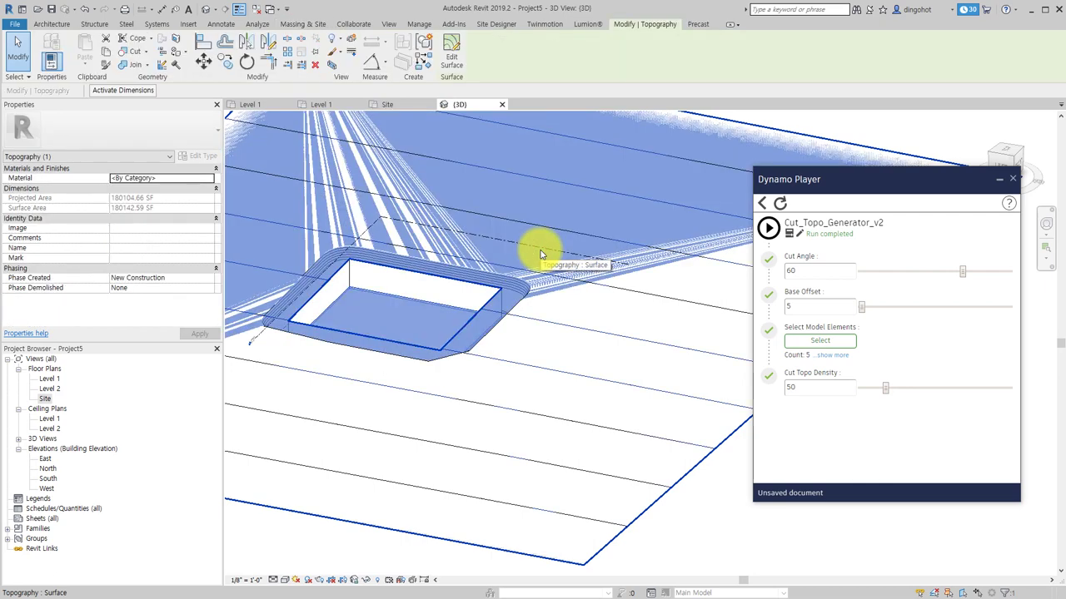
{"action": "key", "text": "c"}
{"action": "middle_click_drag", "start_coordinate": [539, 253], "coordinate": [526, 514], "text": "shift"}
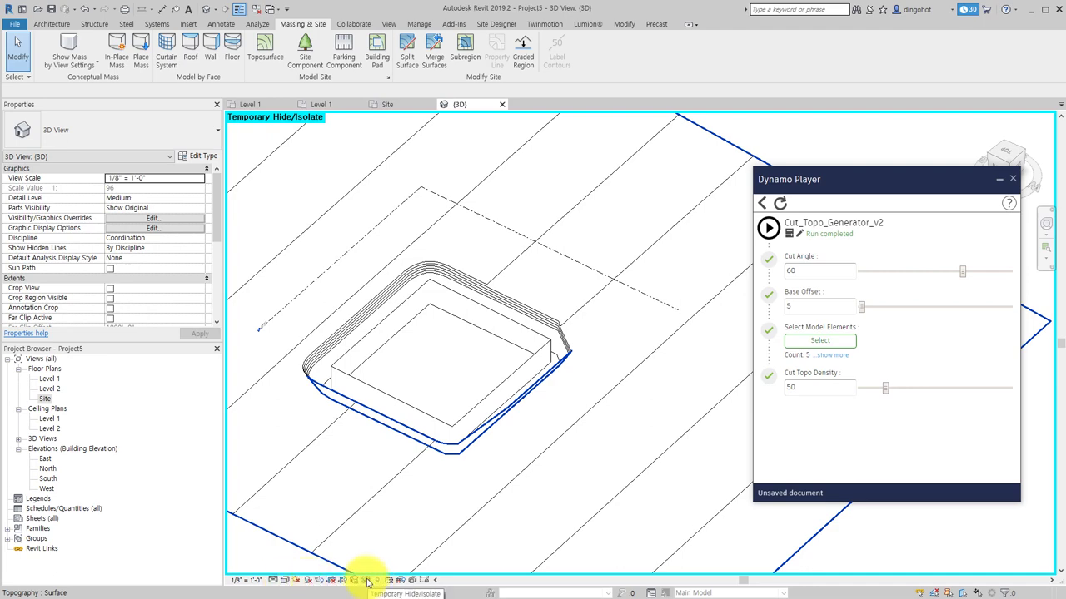
Step: Switch the 3D view to Shaded and inspect the pit from low and high angles
{"action": "left_click", "coordinate": [284, 579]}
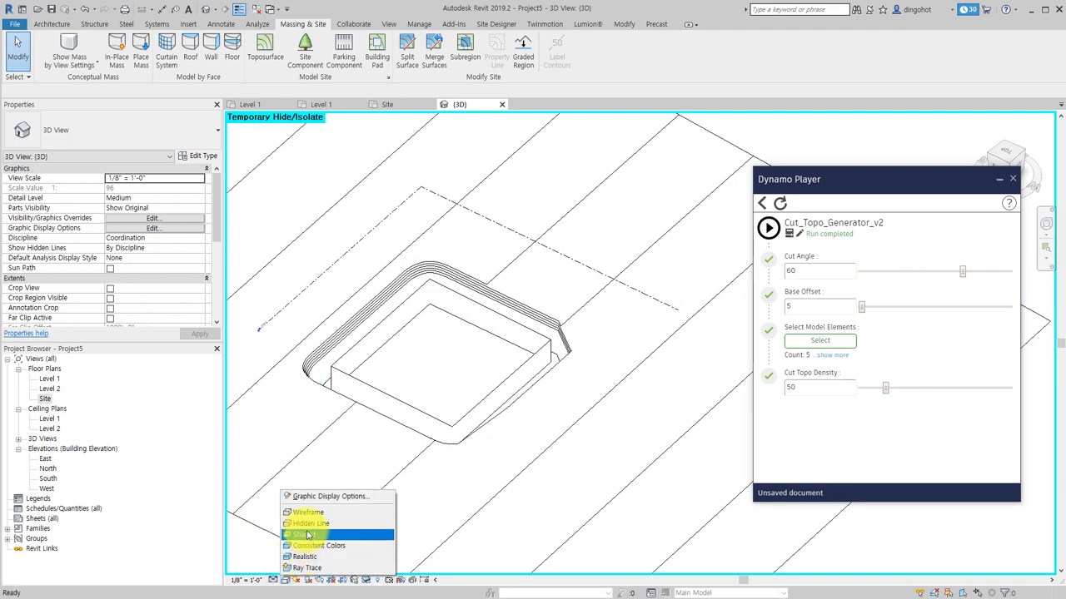
{"action": "left_click", "coordinate": [307, 535]}
{"action": "middle_click_drag", "start_coordinate": [362, 511], "coordinate": [436, 306], "text": "shift"}
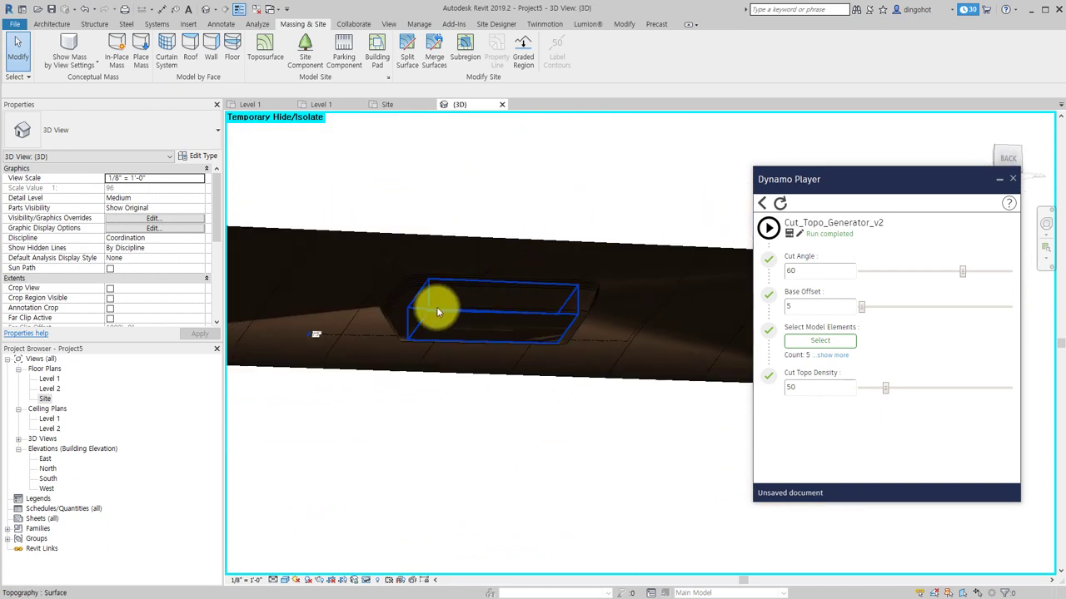
{"action": "left_click", "coordinate": [405, 297]}
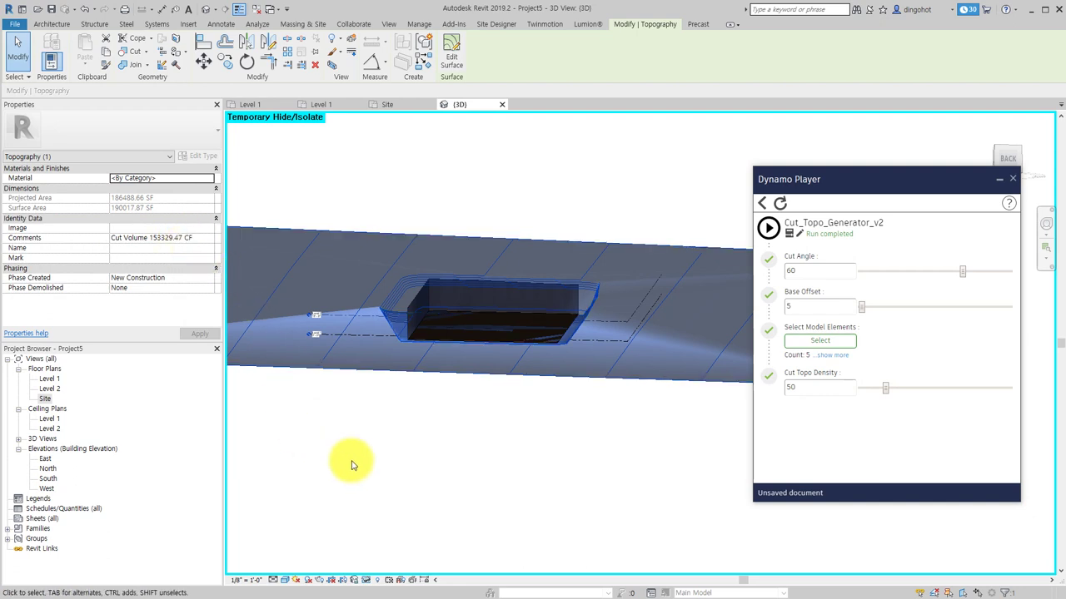
{"action": "mouse_move", "coordinate": [351, 465]}
{"action": "middle_mouse_down", "text": "shift"}
{"action": "mouse_move", "coordinate": [364, 458]}
{"action": "mouse_move", "coordinate": [362, 302]}
{"action": "mouse_move", "coordinate": [416, 226]}
{"action": "mouse_move", "coordinate": [421, 361]}
{"action": "mouse_move", "coordinate": [357, 504]}
{"action": "mouse_move", "coordinate": [393, 426]}
{"action": "mouse_move", "coordinate": [380, 475]}
{"action": "mouse_move", "coordinate": [357, 459]}
{"action": "mouse_move", "coordinate": [380, 423]}
{"action": "middle_mouse_up", "text": "shift"}
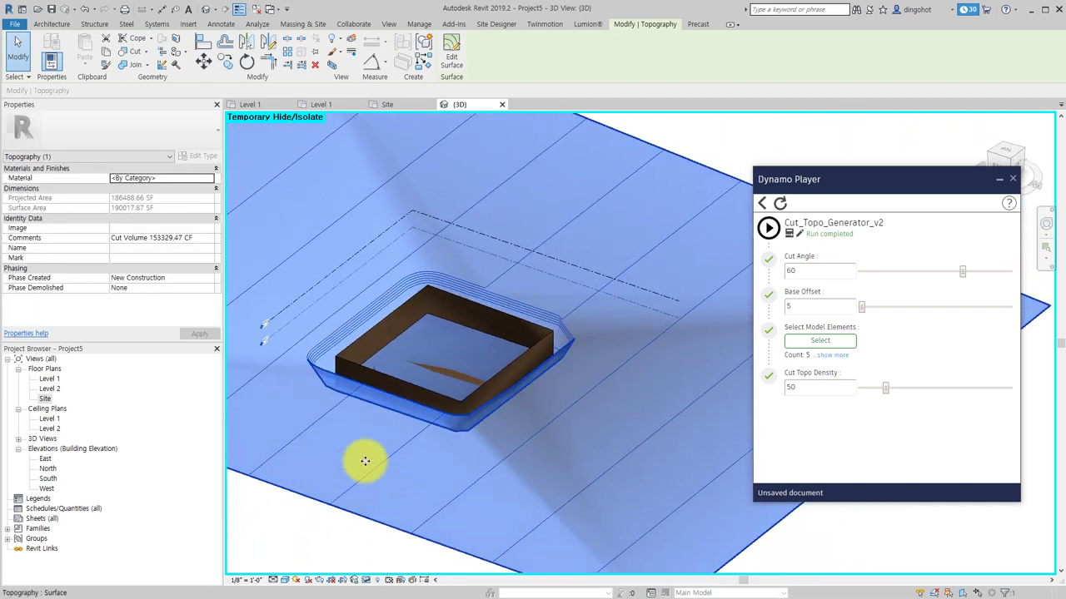
Step: Restore the hidden topography and inspect the sunken pad and cut from the side
{"action": "key", "text": "Escape"}
{"action": "key", "text": "h"}
{"action": "key", "text": "r"}
{"action": "left_click", "coordinate": [417, 360]}
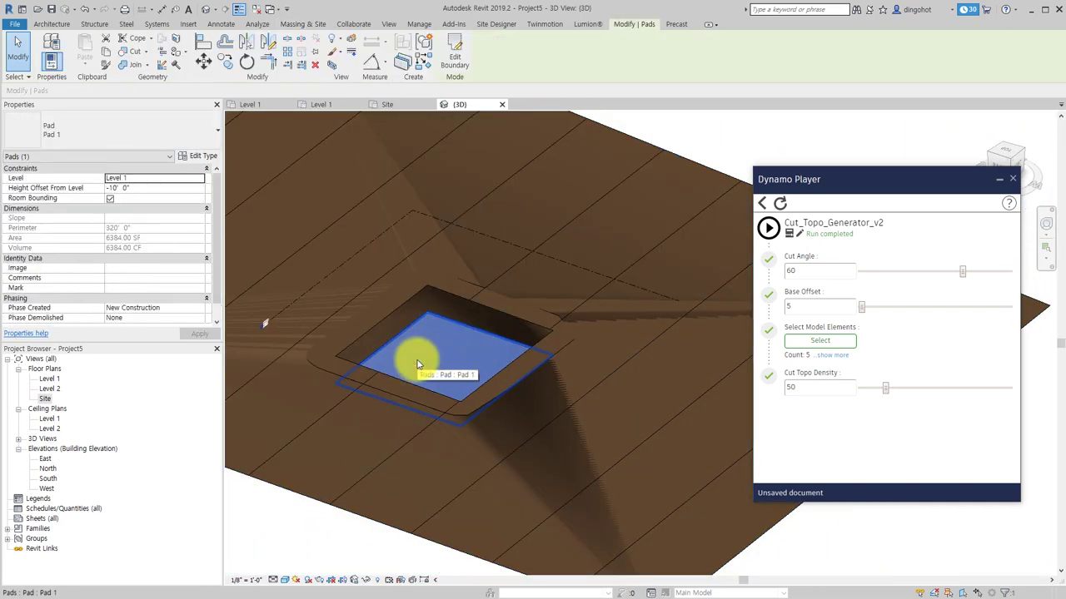
{"action": "key", "text": "Escape"}
{"action": "left_click", "coordinate": [409, 440]}
{"action": "mouse_move", "coordinate": [409, 441]}
{"action": "middle_mouse_down", "text": "shift"}
{"action": "mouse_move", "coordinate": [473, 252]}
{"action": "mouse_move", "coordinate": [418, 369]}
{"action": "middle_mouse_up", "text": "shift"}
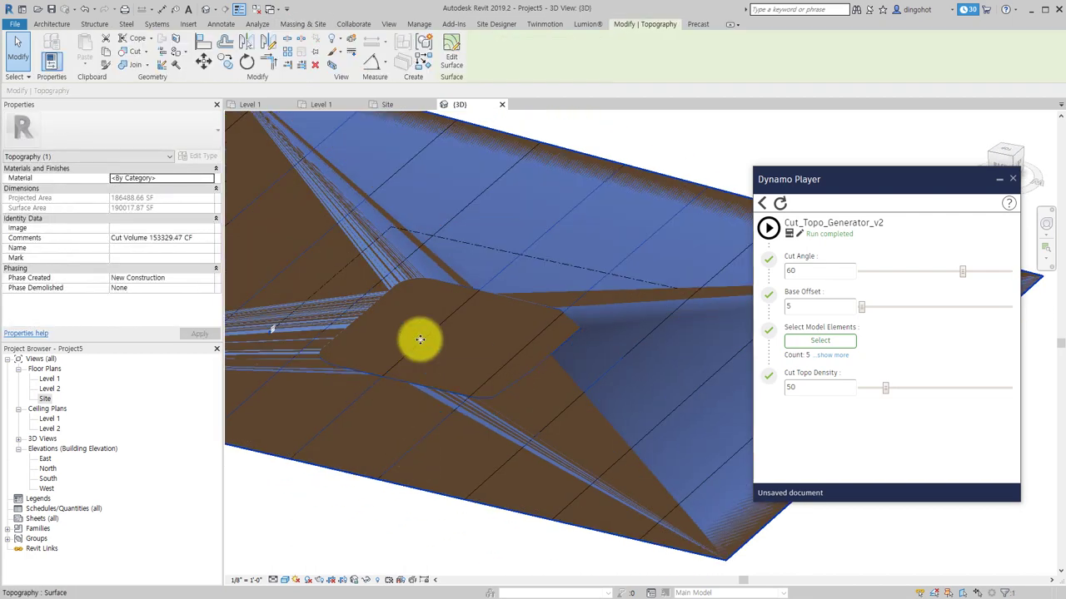
Step: Set the original topography's Phase Created to Existing
{"action": "left_click", "coordinate": [420, 339]}
{"action": "left_click", "coordinate": [208, 277]}
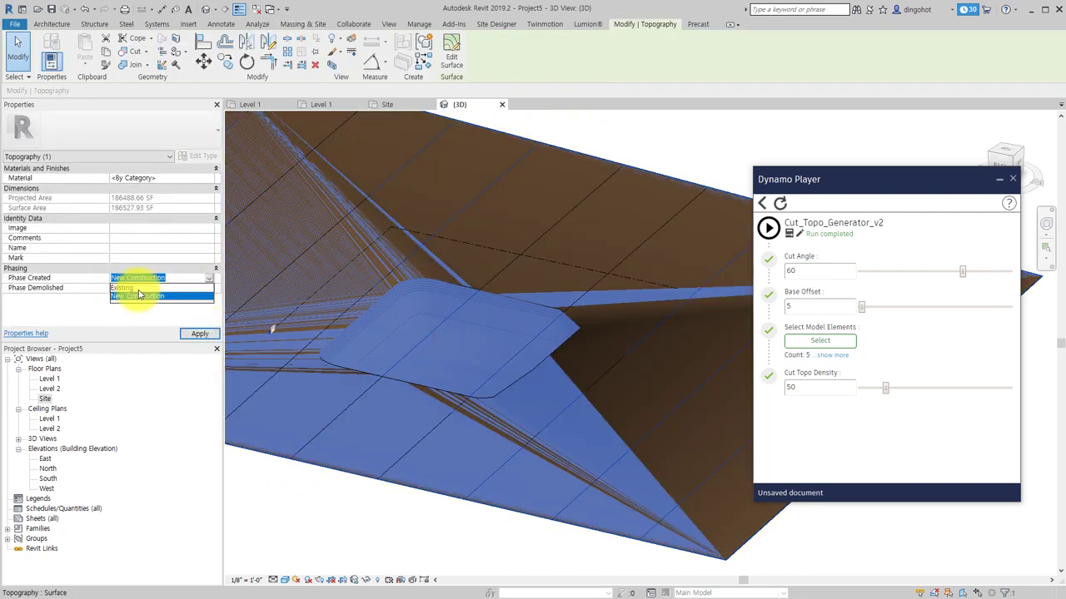
{"action": "left_click", "coordinate": [136, 286]}
{"action": "left_click", "coordinate": [285, 520]}
{"action": "middle_click_drag", "start_coordinate": [285, 520], "coordinate": [377, 334], "text": "shift"}
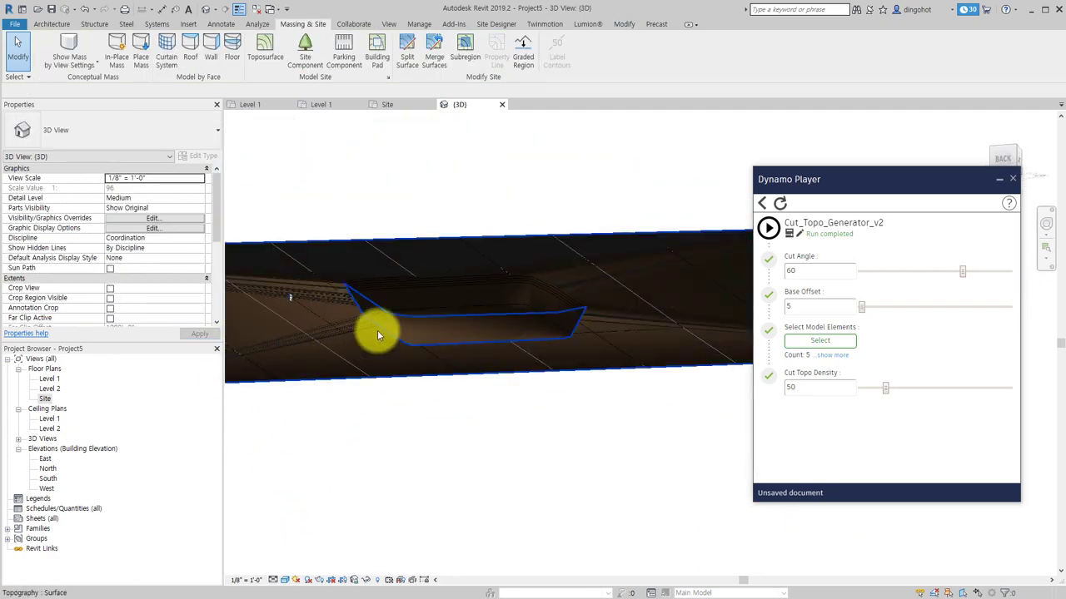
Step: Review the cut topography's volumes: 152382.82 CF cut and 0.00 CF fill
{"action": "left_click", "coordinate": [377, 334]}
{"action": "scroll", "coordinate": [138, 319], "scroll_direction": "down", "scroll_amount": 1}
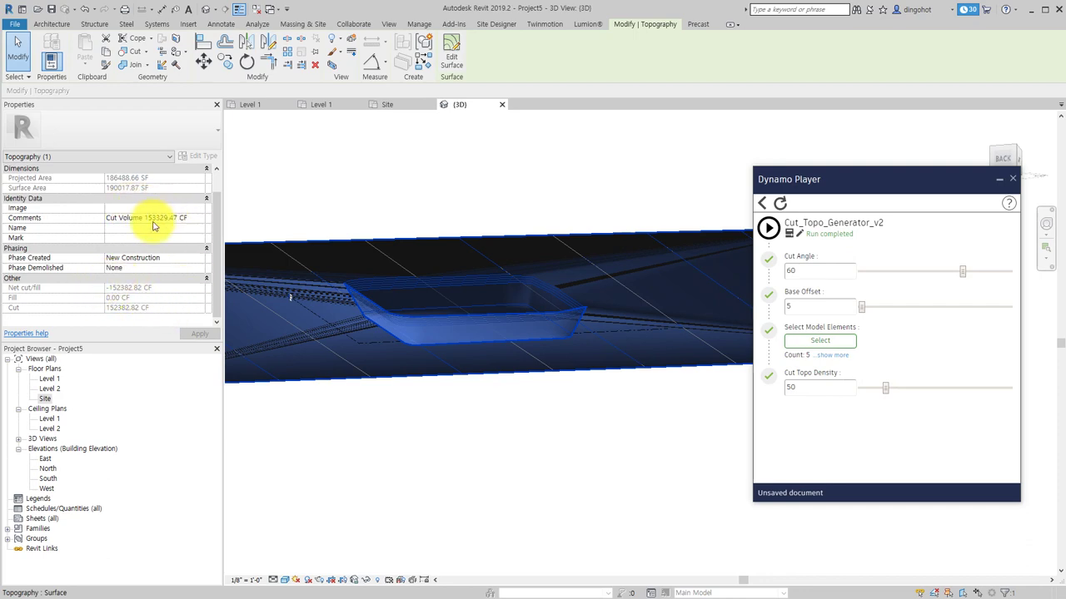
{"action": "left_click", "coordinate": [357, 191]}
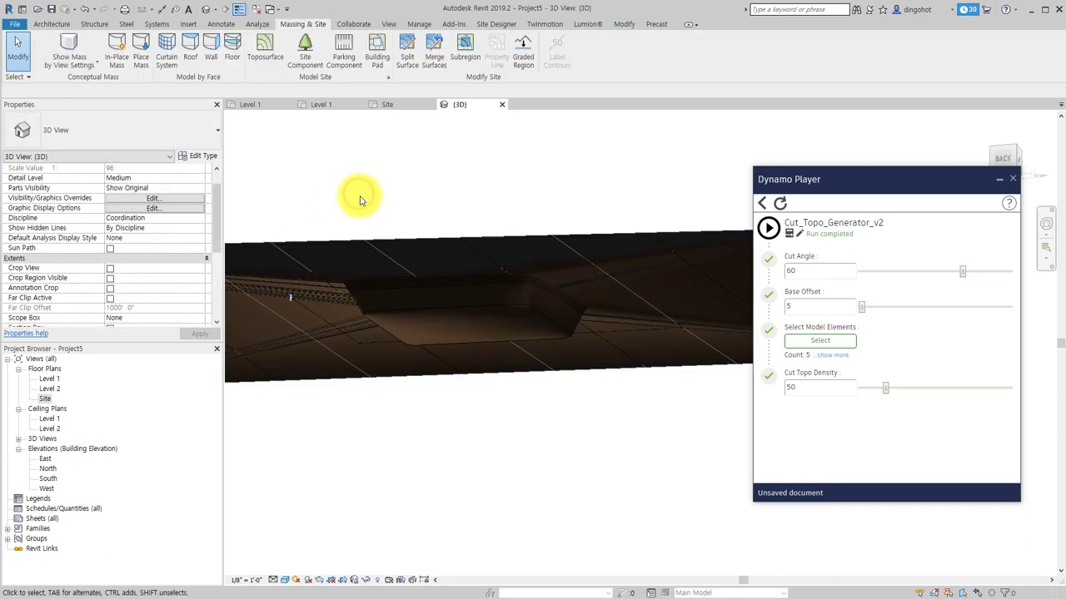
{"action": "mouse_move", "coordinate": [357, 194]}
{"action": "middle_mouse_down", "text": "shift"}
{"action": "mouse_move", "coordinate": [344, 349]}
{"action": "mouse_move", "coordinate": [316, 400]}
{"action": "mouse_move", "coordinate": [325, 407]}
{"action": "mouse_move", "coordinate": [511, 290]}
{"action": "mouse_move", "coordinate": [672, 351]}
{"action": "mouse_move", "coordinate": [671, 392]}
{"action": "mouse_move", "coordinate": [638, 440]}
{"action": "mouse_move", "coordinate": [595, 441]}
{"action": "middle_mouse_up", "text": "shift"}
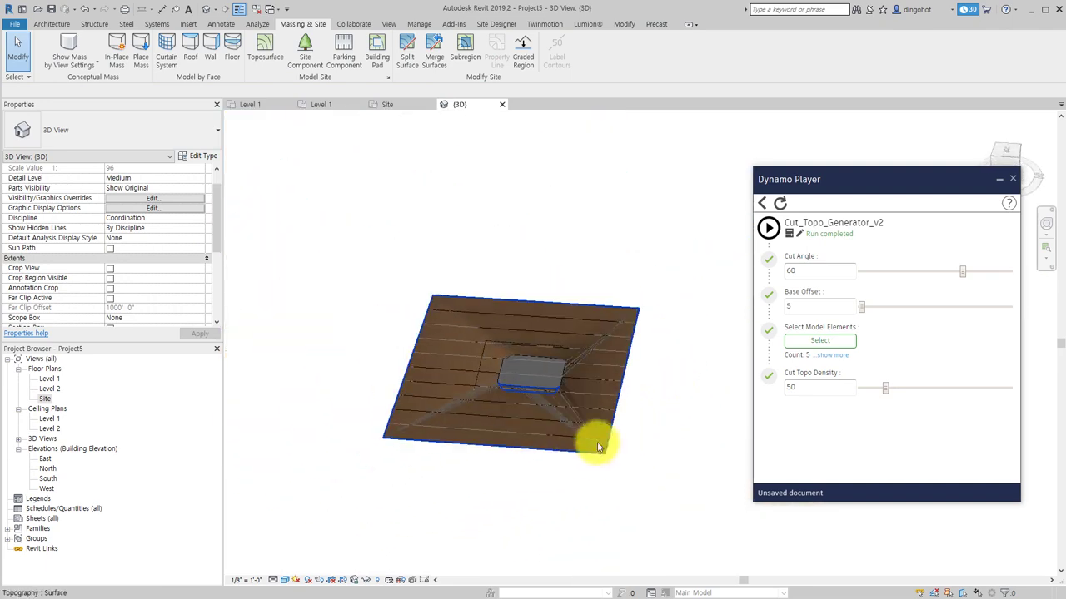
{"action": "left_click", "coordinate": [916, 231]}
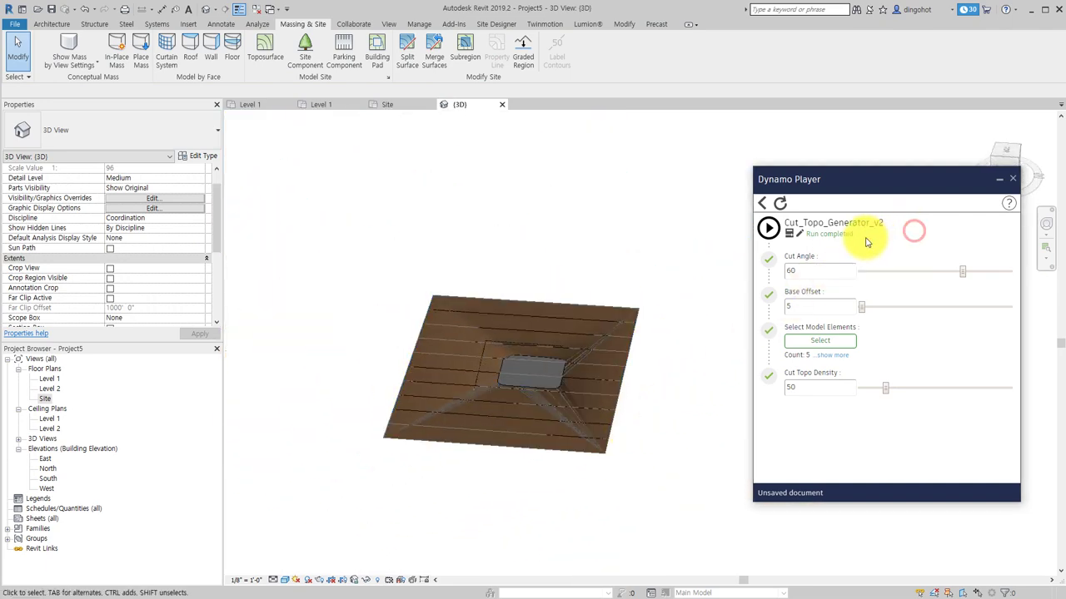
{"action": "left_click", "coordinate": [791, 233]}
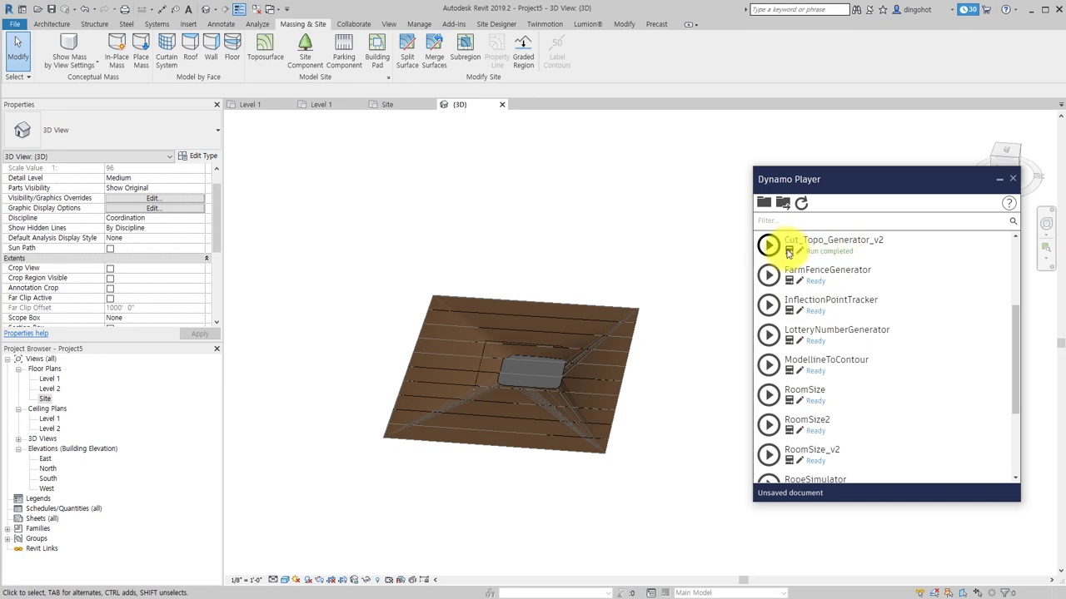
{"action": "left_click", "coordinate": [786, 248]}
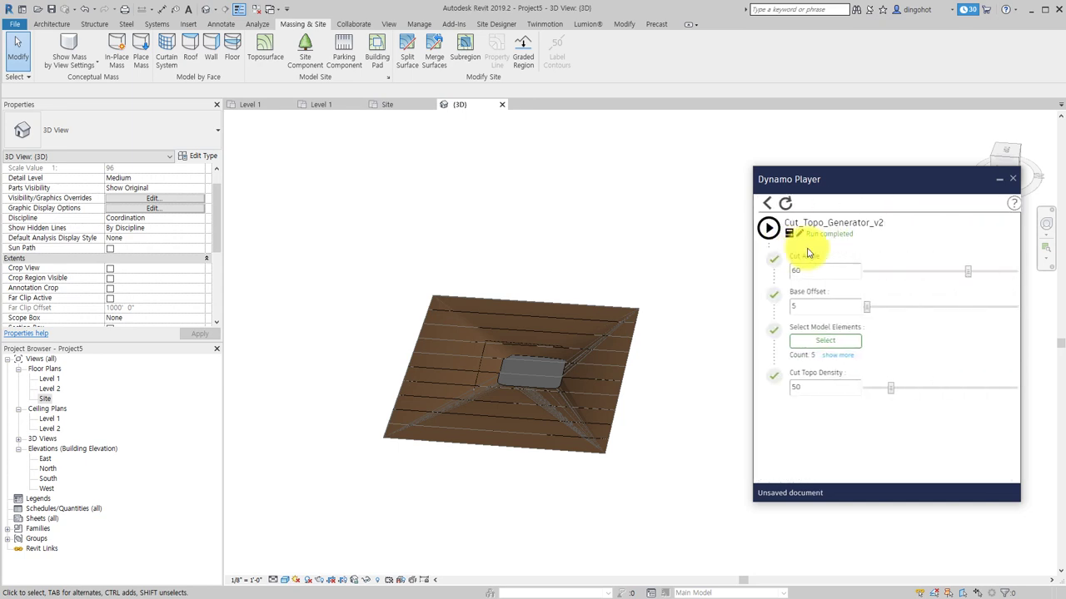
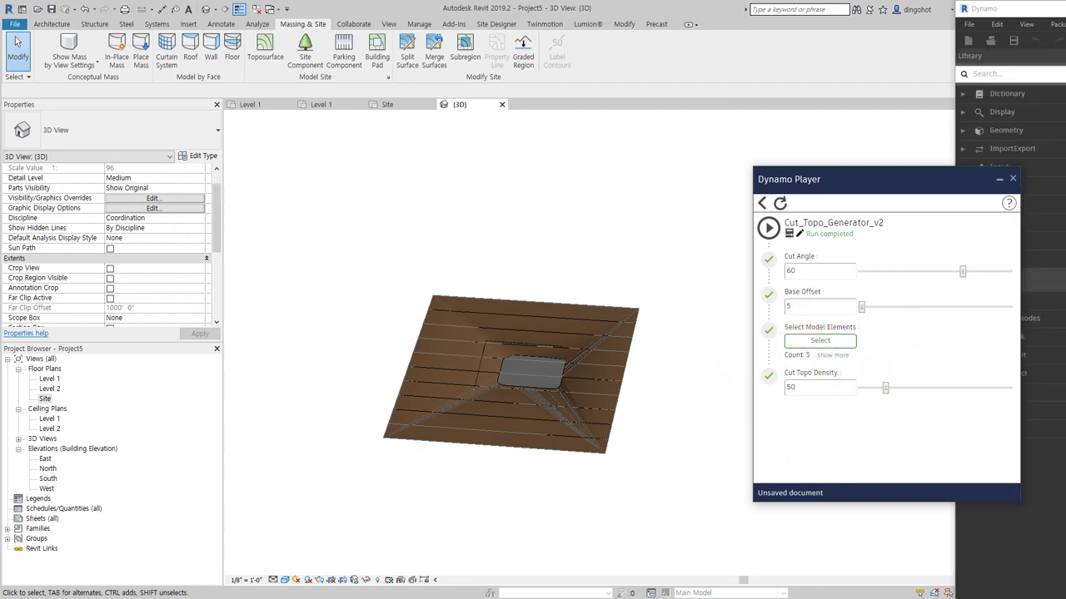
Step: Bring the Dynamo graph editor forward and close the Dynamo Player
{"action": "left_click", "coordinate": [1038, 70]}
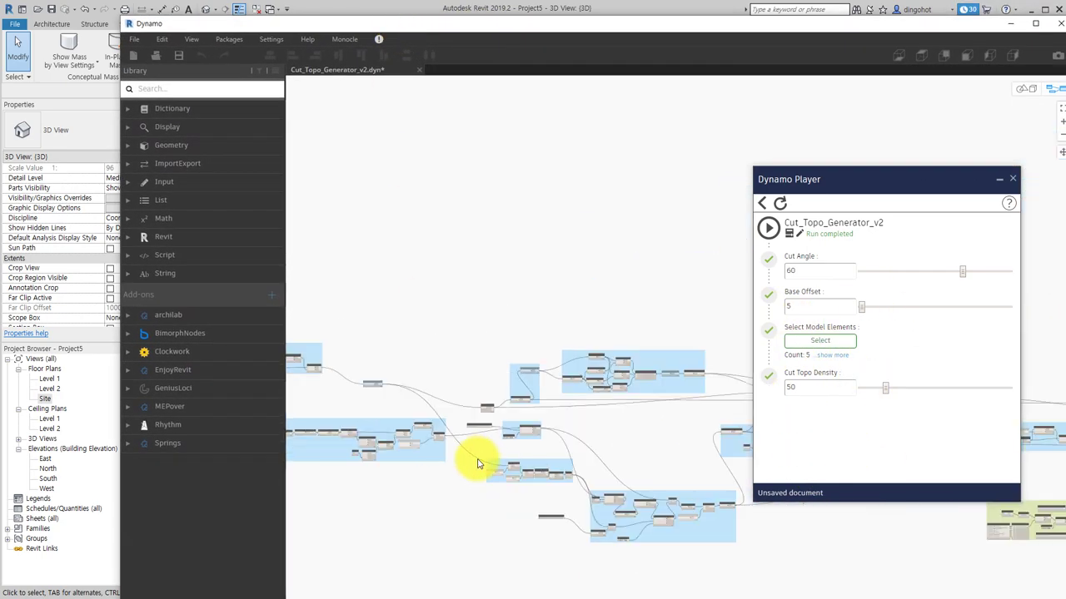
{"action": "scroll", "coordinate": [477, 462], "scroll_direction": "down", "scroll_amount": 2}
{"action": "scroll", "coordinate": [491, 404], "scroll_direction": "down", "scroll_amount": 2}
{"action": "scroll", "coordinate": [508, 412], "scroll_direction": "down", "scroll_amount": 2}
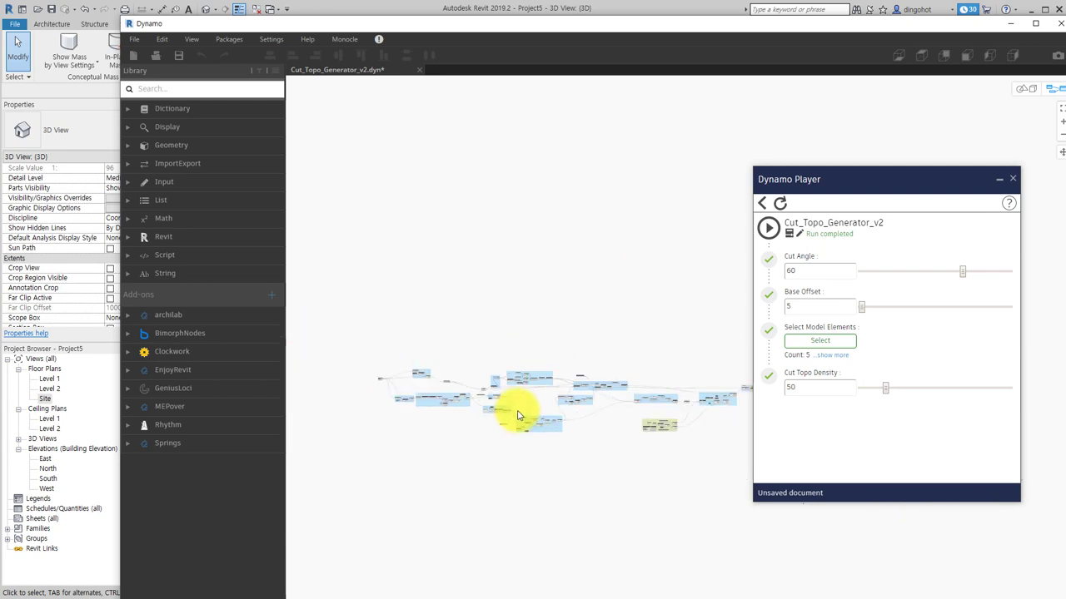
{"action": "left_click", "coordinate": [870, 180]}
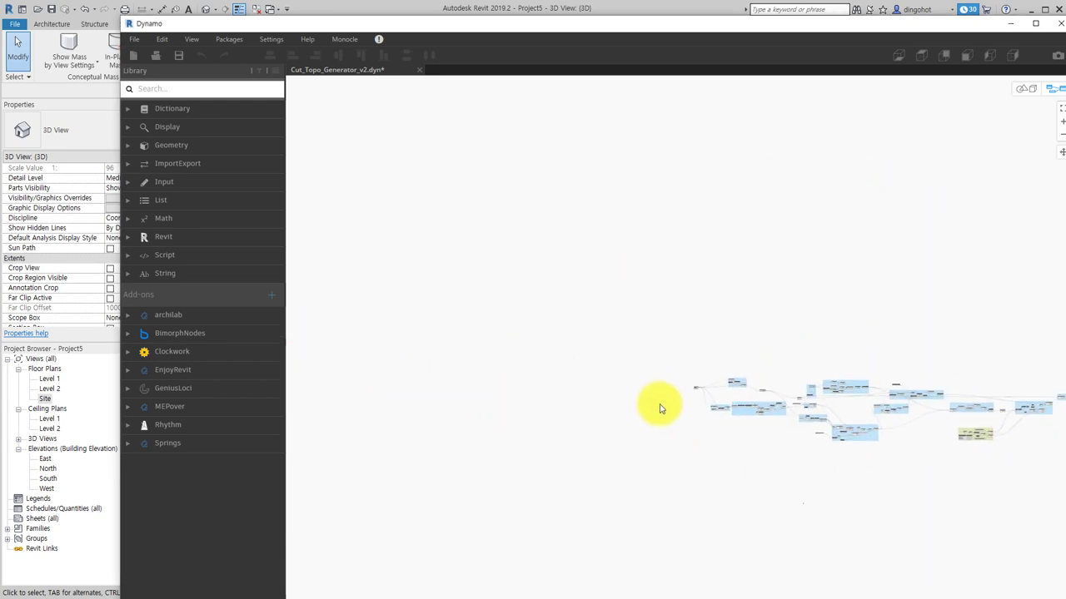
Step: Pan through the topo and pad selection groups, Topography.Points, and Make original topo
{"action": "scroll", "coordinate": [749, 399], "scroll_direction": "up", "scroll_amount": 3}
{"action": "scroll", "coordinate": [812, 400], "scroll_direction": "up", "scroll_amount": 3}
{"action": "scroll", "coordinate": [824, 400], "scroll_direction": "up", "scroll_amount": 3}
{"action": "middle_click_drag", "start_coordinate": [824, 398], "coordinate": [519, 452]}
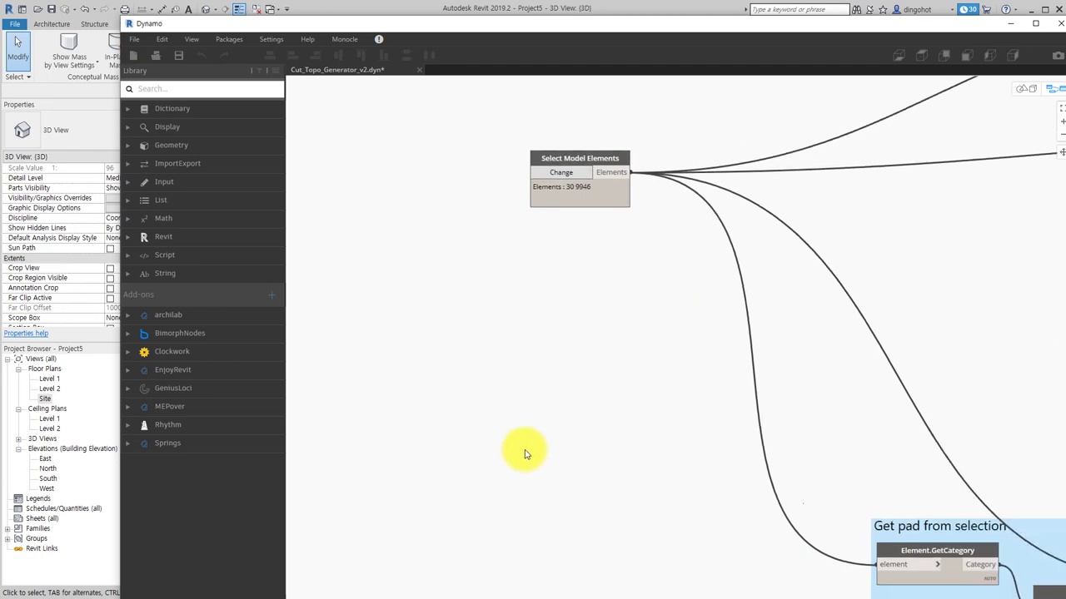
{"action": "scroll", "coordinate": [518, 452], "scroll_direction": "down", "scroll_amount": 2}
{"action": "middle_click_drag", "start_coordinate": [594, 423], "coordinate": [568, 421]}
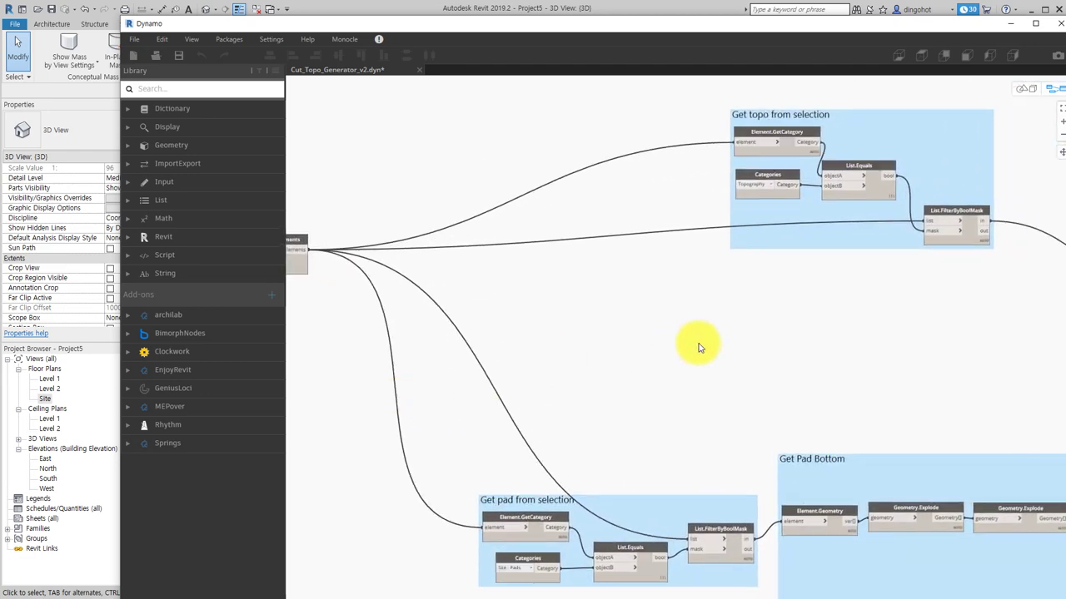
{"action": "scroll", "coordinate": [695, 350], "scroll_direction": "down", "scroll_amount": 3}
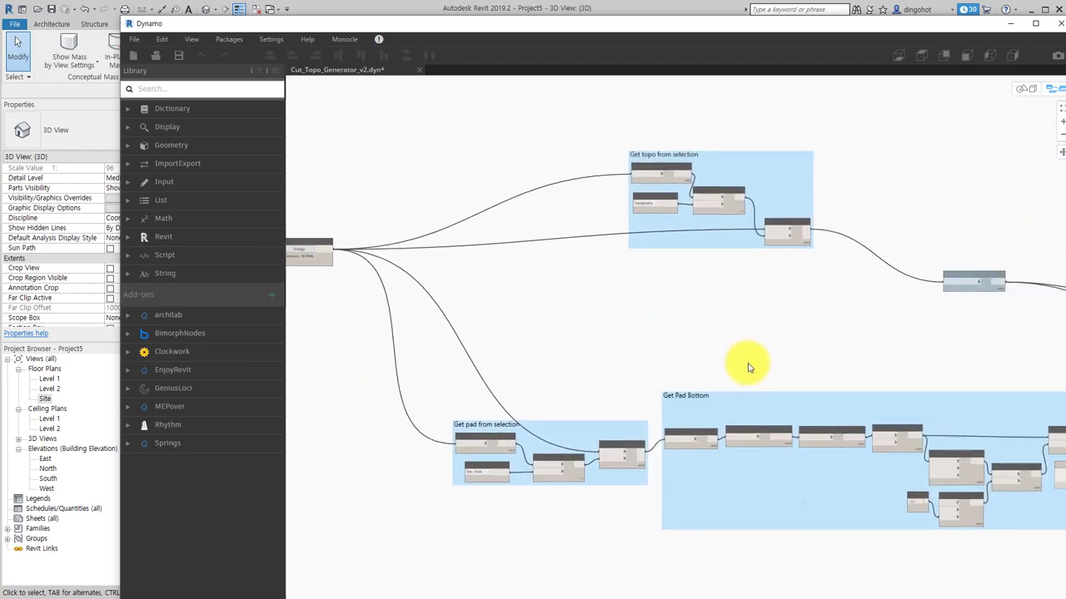
{"action": "scroll", "coordinate": [732, 363], "scroll_direction": "up", "scroll_amount": 3}
{"action": "middle_click_drag", "start_coordinate": [697, 361], "coordinate": [537, 360]}
{"action": "scroll", "coordinate": [638, 312], "scroll_direction": "down", "scroll_amount": 2}
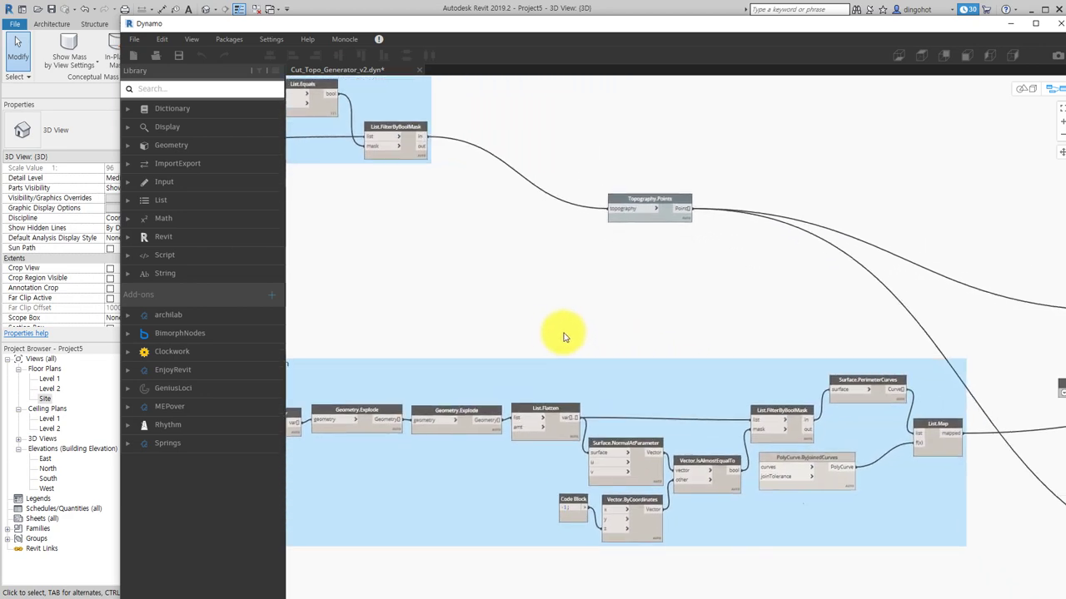
{"action": "mouse_move", "coordinate": [561, 269]}
{"action": "middle_mouse_down"}
{"action": "mouse_move", "coordinate": [780, 333]}
{"action": "mouse_move", "coordinate": [253, 338]}
{"action": "middle_mouse_up"}
{"action": "scroll", "coordinate": [780, 333], "scroll_direction": "up", "scroll_amount": 2}
{"action": "scroll", "coordinate": [714, 261], "scroll_direction": "down", "scroll_amount": 2}
{"action": "middle_click_drag", "start_coordinate": [714, 261], "coordinate": [495, 357]}
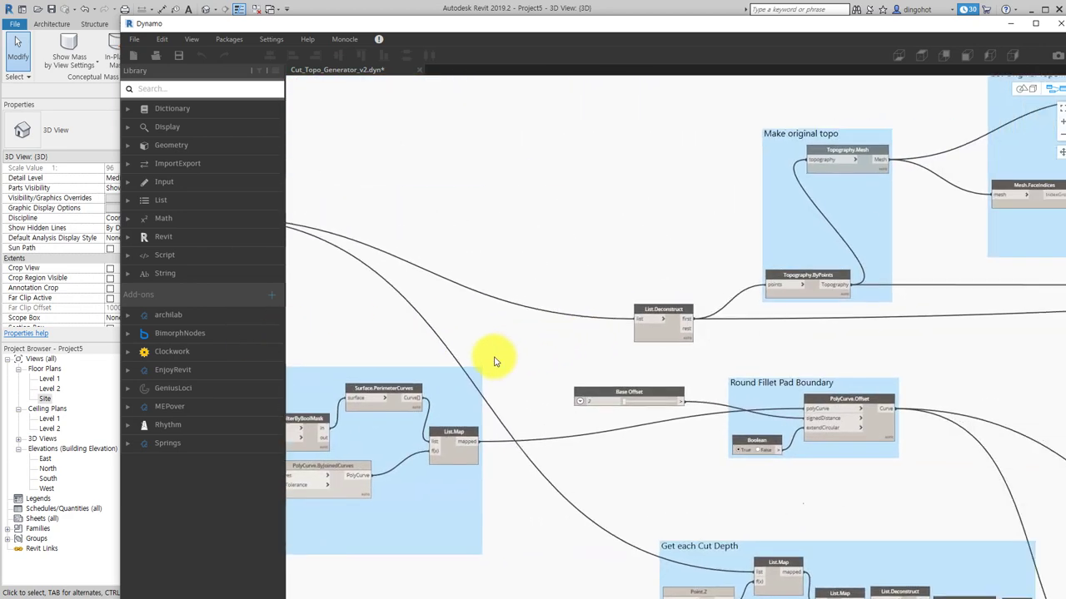
{"action": "scroll", "coordinate": [637, 286], "scroll_direction": "down", "scroll_amount": 2}
Step: Pan through the original-topo Polysurface, Cut Depth, Generate Cut, Cut Bottom, and Generate Cut Topo groups
{"action": "middle_click_drag", "start_coordinate": [690, 368], "coordinate": [518, 416]}
{"action": "scroll", "coordinate": [738, 328], "scroll_direction": "up", "scroll_amount": 1}
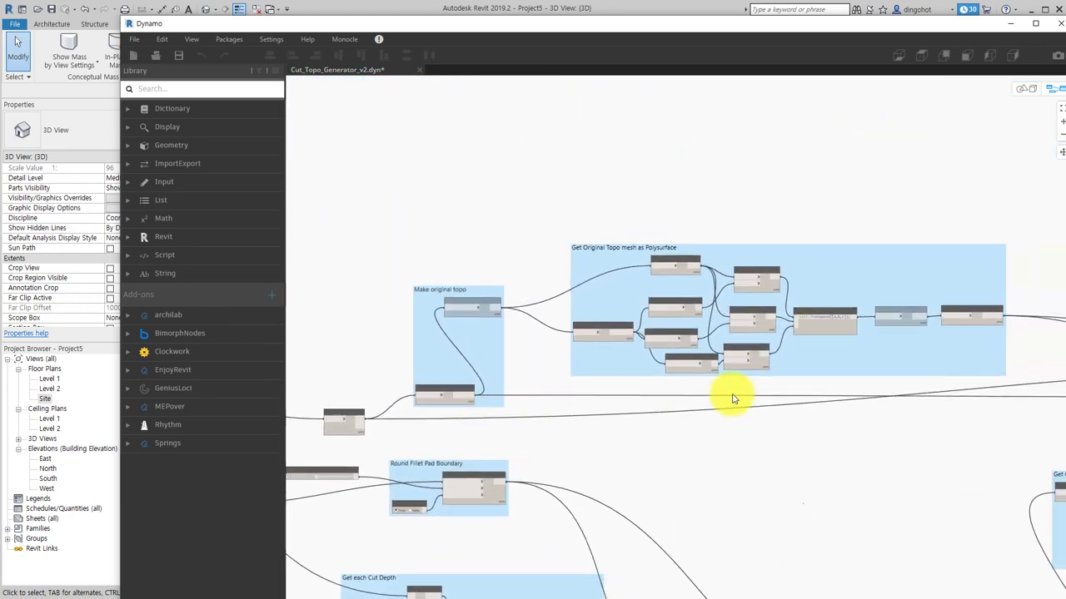
{"action": "scroll", "coordinate": [844, 399], "scroll_direction": "up", "scroll_amount": 2}
{"action": "mouse_move", "coordinate": [844, 399]}
{"action": "middle_mouse_down"}
{"action": "mouse_move", "coordinate": [589, 395]}
{"action": "mouse_move", "coordinate": [542, 364]}
{"action": "mouse_move", "coordinate": [890, 238]}
{"action": "mouse_move", "coordinate": [838, 317]}
{"action": "middle_mouse_up"}
{"action": "scroll", "coordinate": [590, 395], "scroll_direction": "down", "scroll_amount": 1}
{"action": "scroll", "coordinate": [890, 238], "scroll_direction": "up", "scroll_amount": 1}
{"action": "scroll", "coordinate": [685, 364], "scroll_direction": "down", "scroll_amount": 1}
{"action": "scroll", "coordinate": [751, 388], "scroll_direction": "up", "scroll_amount": 2}
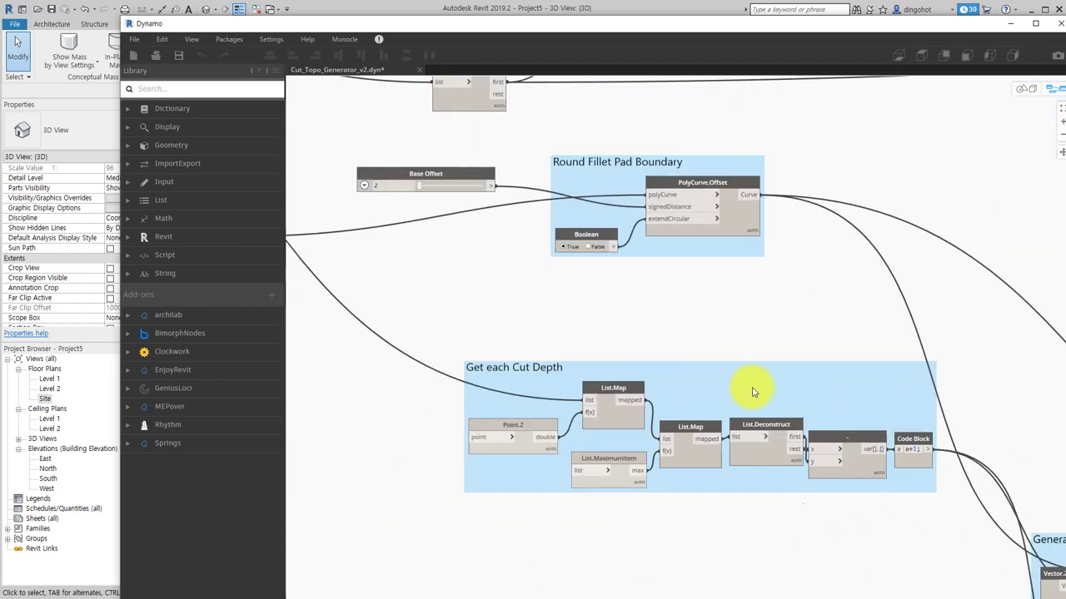
{"action": "scroll", "coordinate": [740, 369], "scroll_direction": "down", "scroll_amount": 2}
{"action": "middle_click_drag", "start_coordinate": [740, 369], "coordinate": [522, 324]}
{"action": "scroll", "coordinate": [730, 325], "scroll_direction": "up", "scroll_amount": 1}
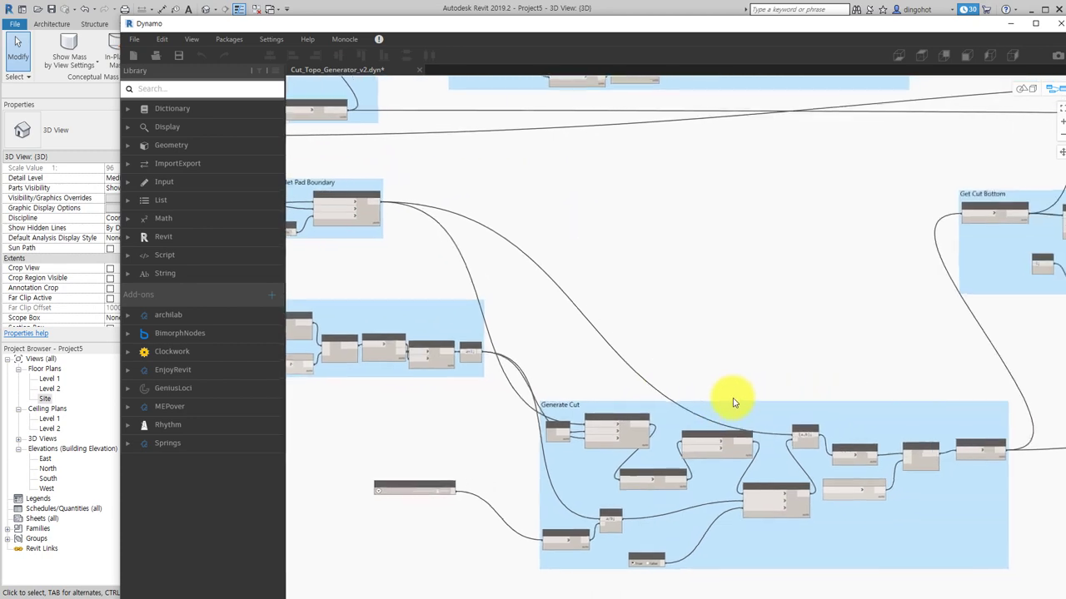
{"action": "scroll", "coordinate": [880, 392], "scroll_direction": "up", "scroll_amount": 1}
{"action": "middle_click_drag", "start_coordinate": [880, 392], "coordinate": [593, 397]}
{"action": "scroll", "coordinate": [592, 397], "scroll_direction": "down", "scroll_amount": 1}
{"action": "scroll", "coordinate": [821, 352], "scroll_direction": "up", "scroll_amount": 1}
{"action": "mouse_move", "coordinate": [821, 352]}
{"action": "middle_mouse_down"}
{"action": "mouse_move", "coordinate": [578, 480]}
{"action": "mouse_move", "coordinate": [506, 504]}
{"action": "middle_mouse_up"}
{"action": "middle_click_drag", "start_coordinate": [844, 313], "coordinate": [781, 443]}
{"action": "scroll", "coordinate": [781, 444], "scroll_direction": "down", "scroll_amount": 1}
{"action": "scroll", "coordinate": [906, 303], "scroll_direction": "up", "scroll_amount": 1}
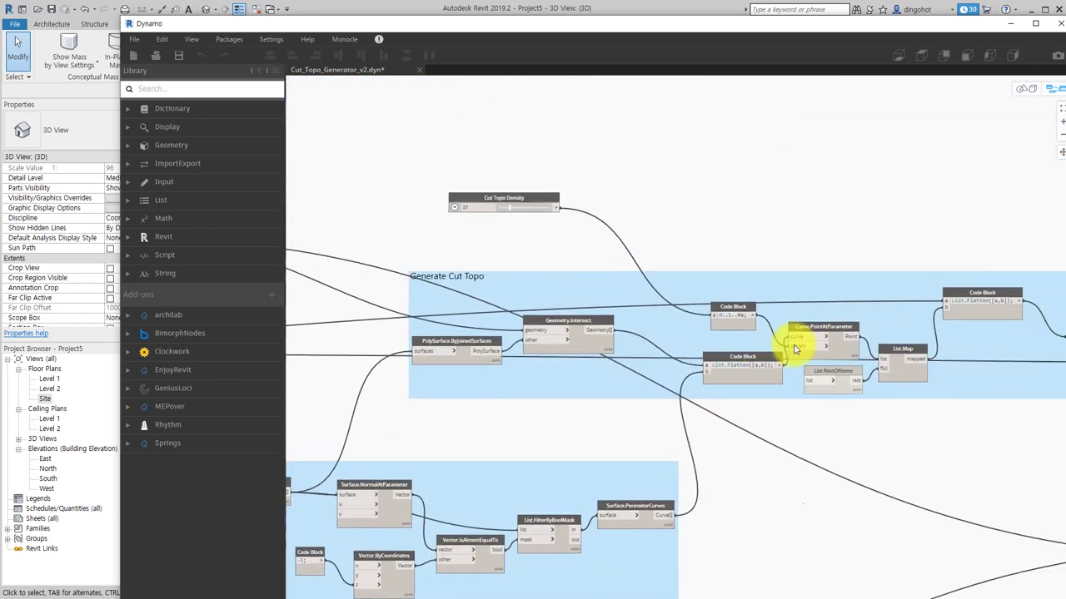
{"action": "mouse_move", "coordinate": [733, 281]}
{"action": "middle_mouse_down"}
{"action": "mouse_move", "coordinate": [916, 257]}
{"action": "mouse_move", "coordinate": [729, 322]}
{"action": "middle_mouse_up"}
{"action": "scroll", "coordinate": [915, 257], "scroll_direction": "up", "scroll_amount": 1}
{"action": "scroll", "coordinate": [730, 322], "scroll_direction": "down", "scroll_amount": 1}
Step: Review the Cut Volume Element, Project Length Units, cut volume, and Delete temporary topo groups
{"action": "middle_click_drag", "start_coordinate": [874, 316], "coordinate": [441, 305]}
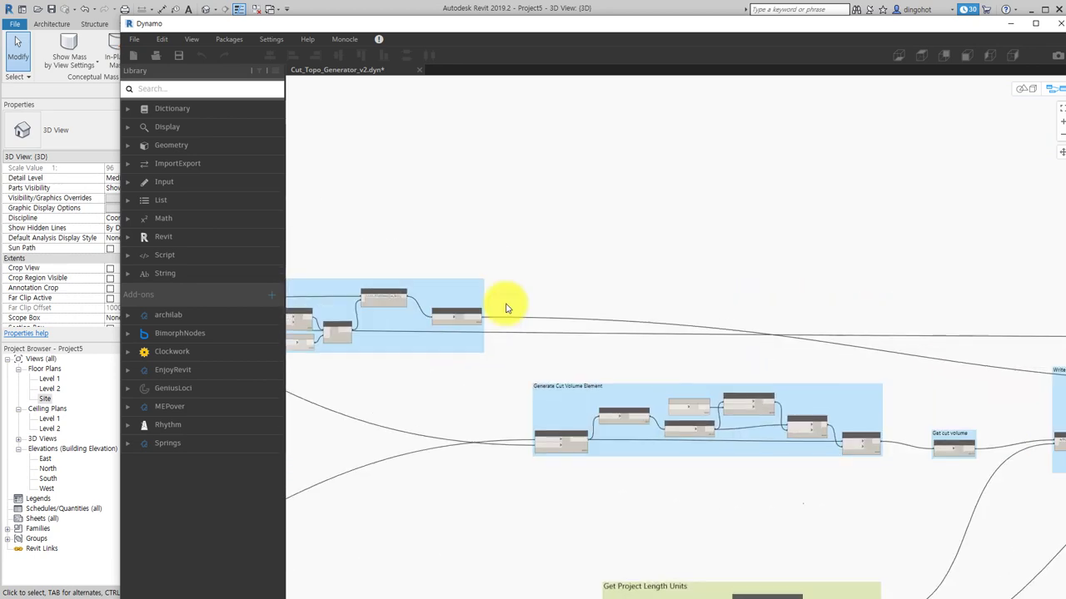
{"action": "middle_click_drag", "start_coordinate": [713, 305], "coordinate": [752, 252]}
{"action": "scroll", "coordinate": [752, 253], "scroll_direction": "up", "scroll_amount": 1}
{"action": "scroll", "coordinate": [792, 295], "scroll_direction": "up", "scroll_amount": 1}
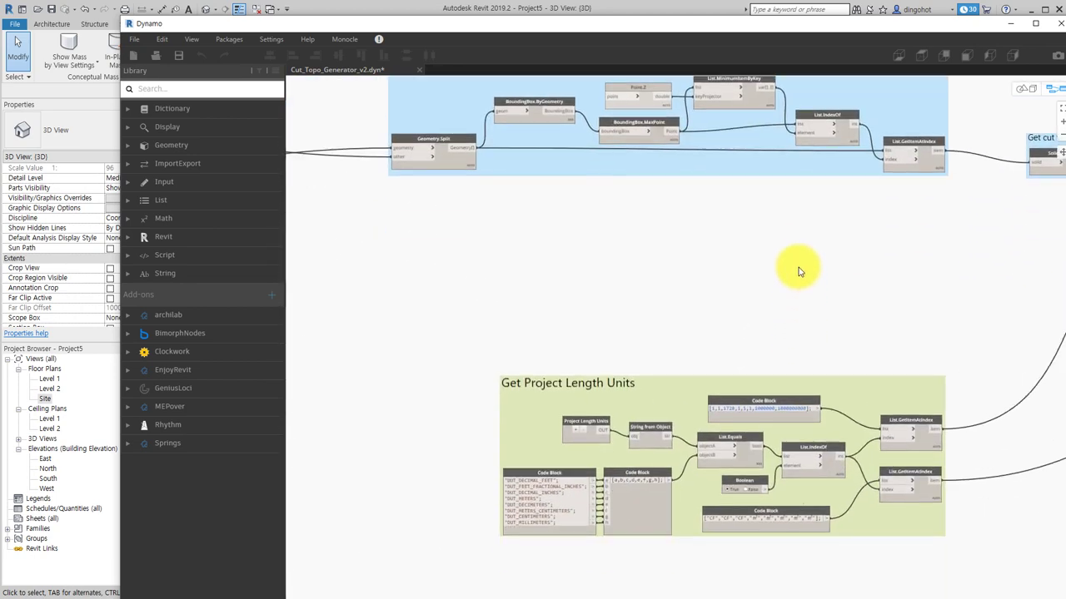
{"action": "scroll", "coordinate": [800, 314], "scroll_direction": "up", "scroll_amount": 1}
{"action": "scroll", "coordinate": [895, 259], "scroll_direction": "down", "scroll_amount": 1}
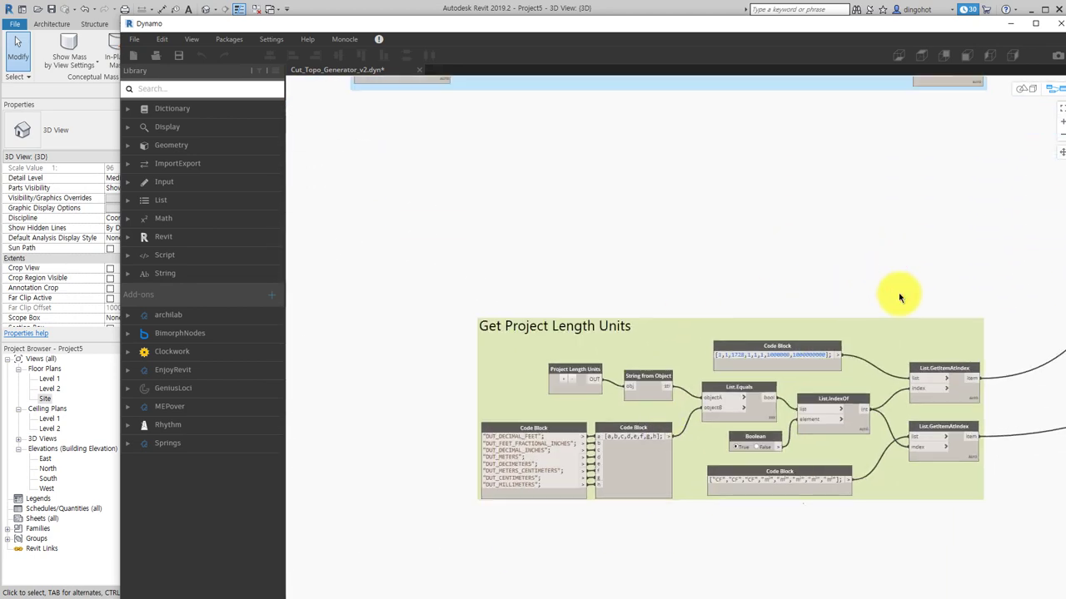
{"action": "mouse_move", "coordinate": [894, 291]}
{"action": "middle_mouse_down"}
{"action": "mouse_move", "coordinate": [742, 333]}
{"action": "mouse_move", "coordinate": [757, 266]}
{"action": "mouse_move", "coordinate": [846, 441]}
{"action": "mouse_move", "coordinate": [611, 449]}
{"action": "middle_mouse_up"}
{"action": "scroll", "coordinate": [653, 393], "scroll_direction": "up", "scroll_amount": 1}
{"action": "scroll", "coordinate": [719, 377], "scroll_direction": "down", "scroll_amount": 1}
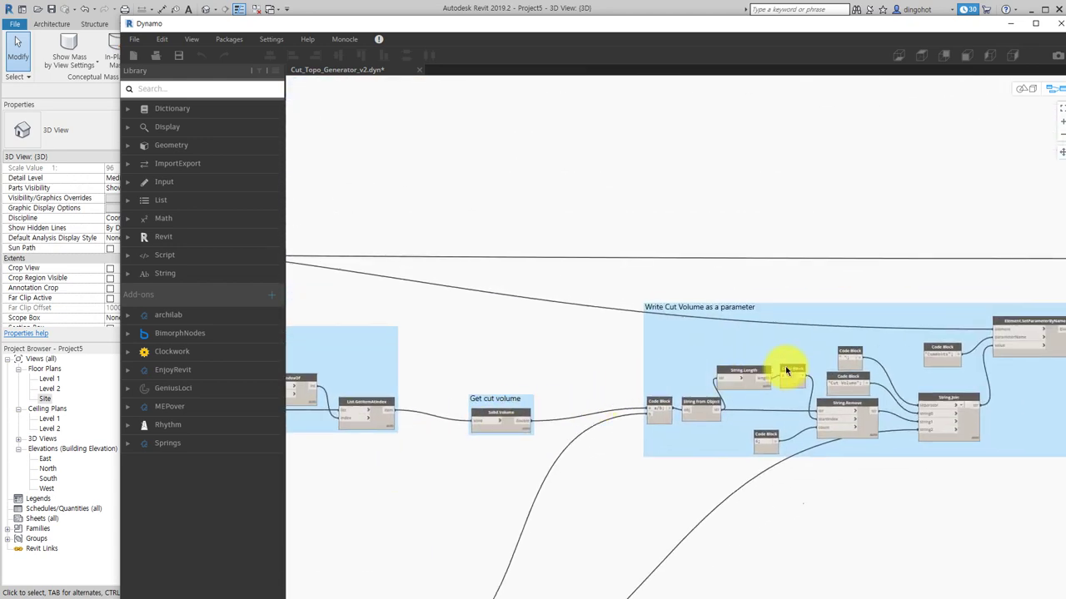
{"action": "scroll", "coordinate": [785, 361], "scroll_direction": "up", "scroll_amount": 1}
{"action": "scroll", "coordinate": [849, 361], "scroll_direction": "up", "scroll_amount": 1}
{"action": "scroll", "coordinate": [916, 292], "scroll_direction": "up", "scroll_amount": 1}
{"action": "middle_click_drag", "start_coordinate": [930, 265], "coordinate": [768, 267]}
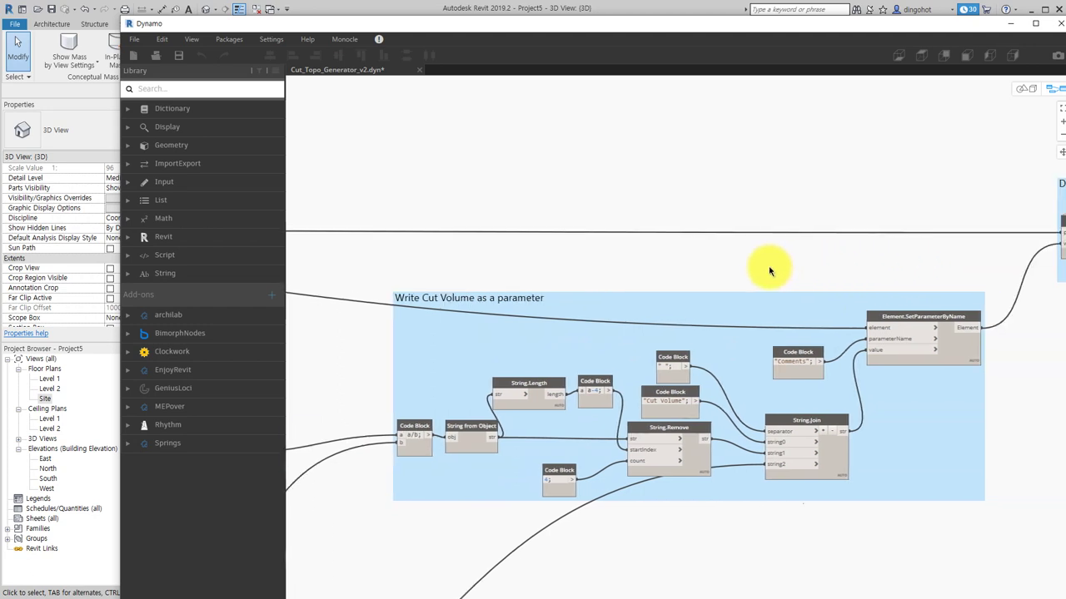
{"action": "mouse_move", "coordinate": [1023, 257]}
{"action": "middle_mouse_down"}
{"action": "mouse_move", "coordinate": [904, 258]}
{"action": "mouse_move", "coordinate": [673, 314]}
{"action": "middle_mouse_up"}
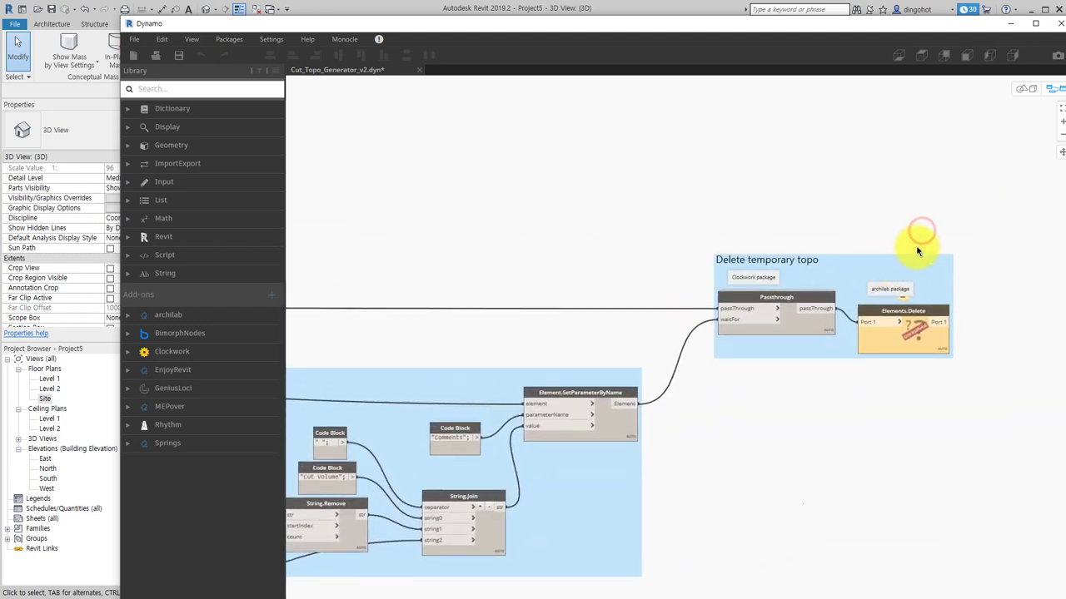
{"action": "scroll", "coordinate": [899, 248], "scroll_direction": "down", "scroll_amount": 2}
{"action": "scroll", "coordinate": [777, 297], "scroll_direction": "down", "scroll_amount": 2}
Step: Pan back to the graph's start, then move Dynamo aside to reveal the 3D view
{"action": "middle_click_drag", "start_coordinate": [778, 297], "coordinate": [1027, 302]}
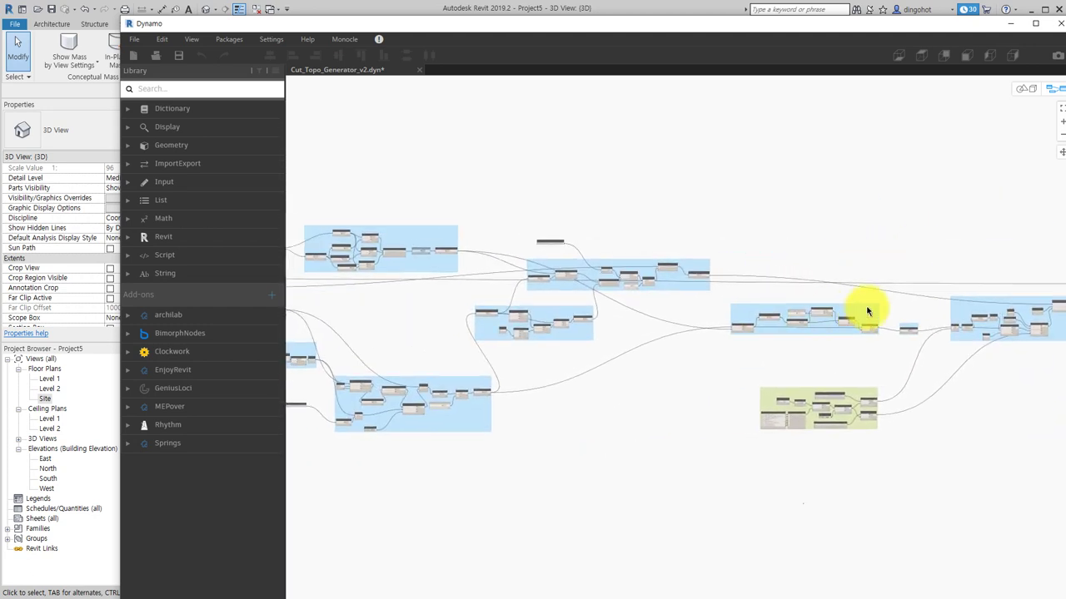
{"action": "middle_click_drag", "start_coordinate": [867, 311], "coordinate": [982, 249]}
{"action": "middle_click_drag", "start_coordinate": [682, 172], "coordinate": [940, 180]}
{"action": "middle_click_drag", "start_coordinate": [833, 208], "coordinate": [949, 216]}
{"action": "middle_click_drag", "start_coordinate": [837, 245], "coordinate": [958, 250]}
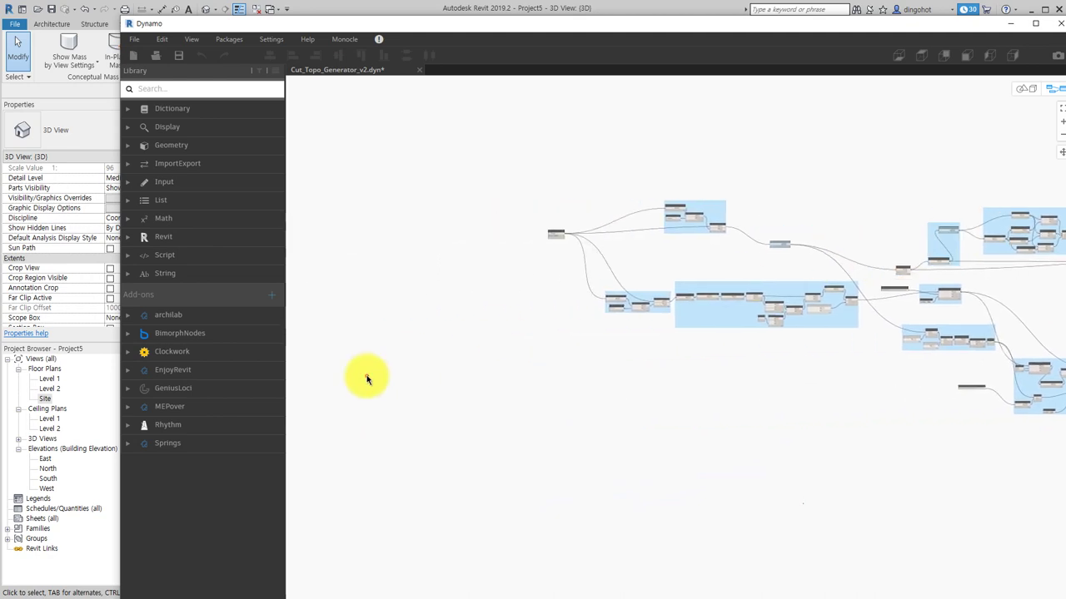
{"action": "middle_click_drag", "start_coordinate": [476, 341], "coordinate": [566, 340]}
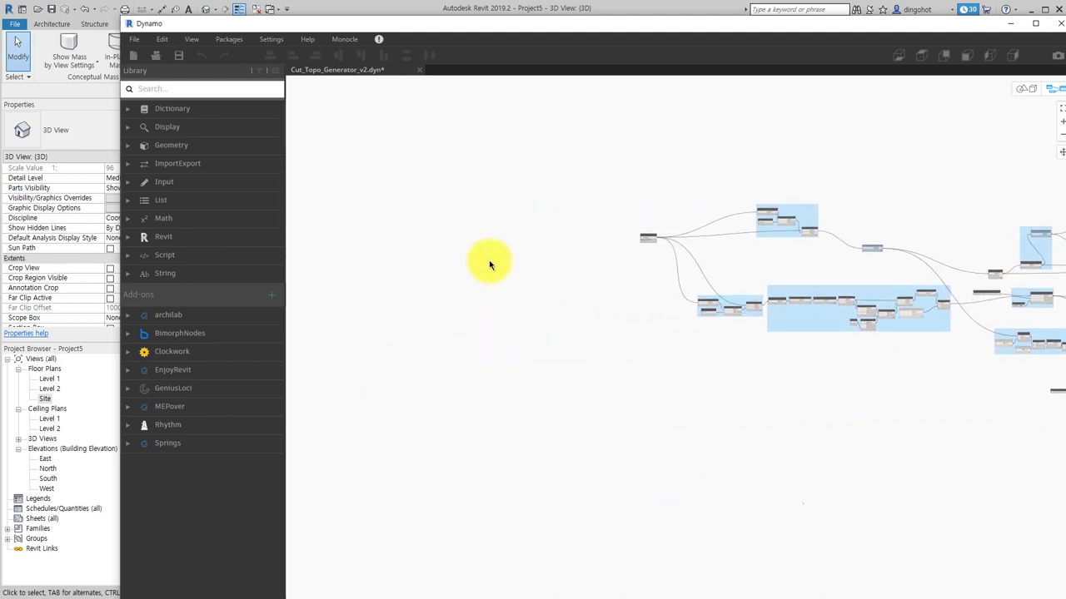
{"action": "scroll", "coordinate": [637, 316], "scroll_direction": "up", "scroll_amount": 3}
{"action": "scroll", "coordinate": [647, 316], "scroll_direction": "up", "scroll_amount": 2}
{"action": "middle_click_drag", "start_coordinate": [647, 316], "coordinate": [574, 321]}
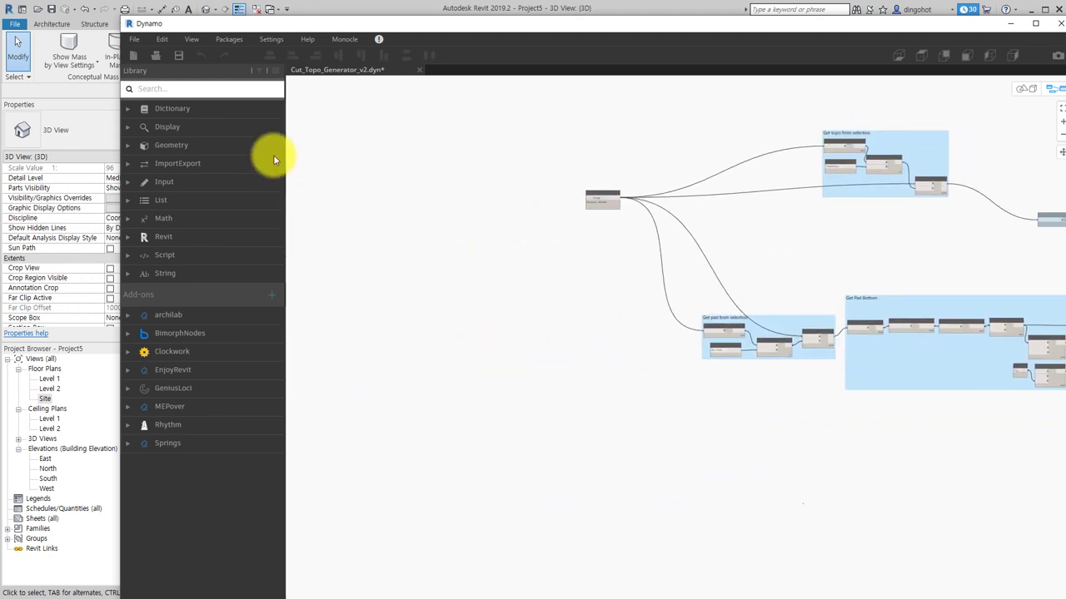
{"action": "scroll", "coordinate": [494, 209], "scroll_direction": "down", "scroll_amount": 2}
{"action": "scroll", "coordinate": [552, 233], "scroll_direction": "down", "scroll_amount": 2}
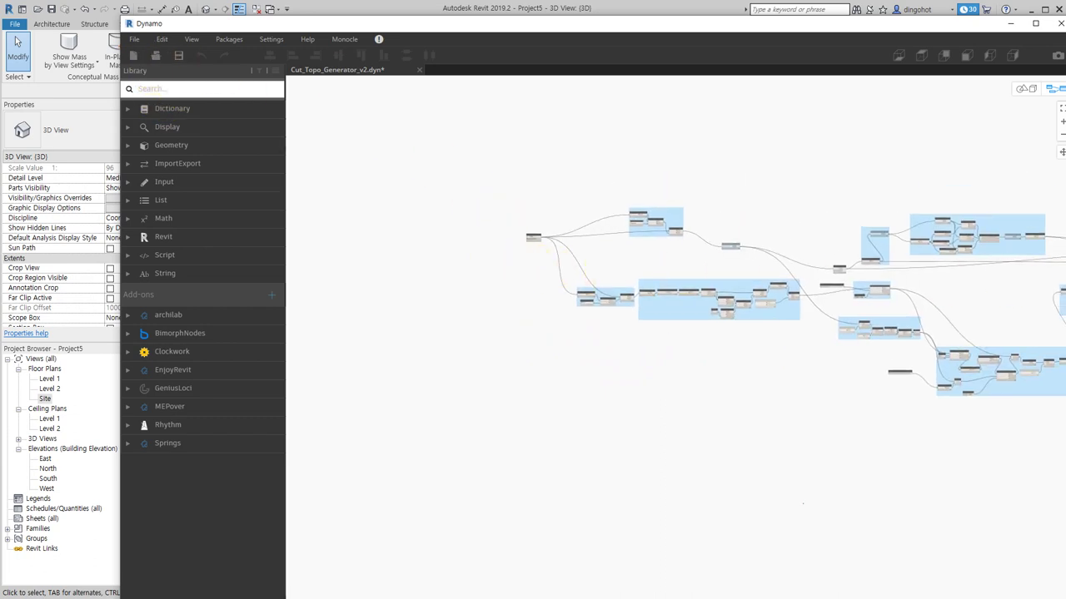
{"action": "middle_click_drag", "start_coordinate": [875, 351], "coordinate": [853, 357]}
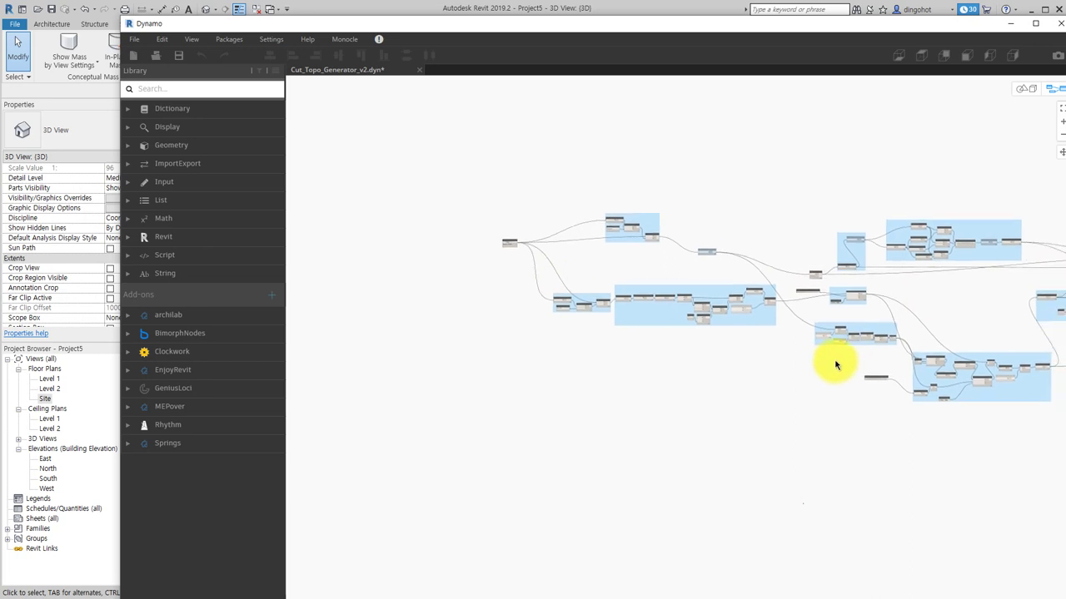
{"action": "left_click_drag", "start_coordinate": [593, 29], "coordinate": [1041, 100]}
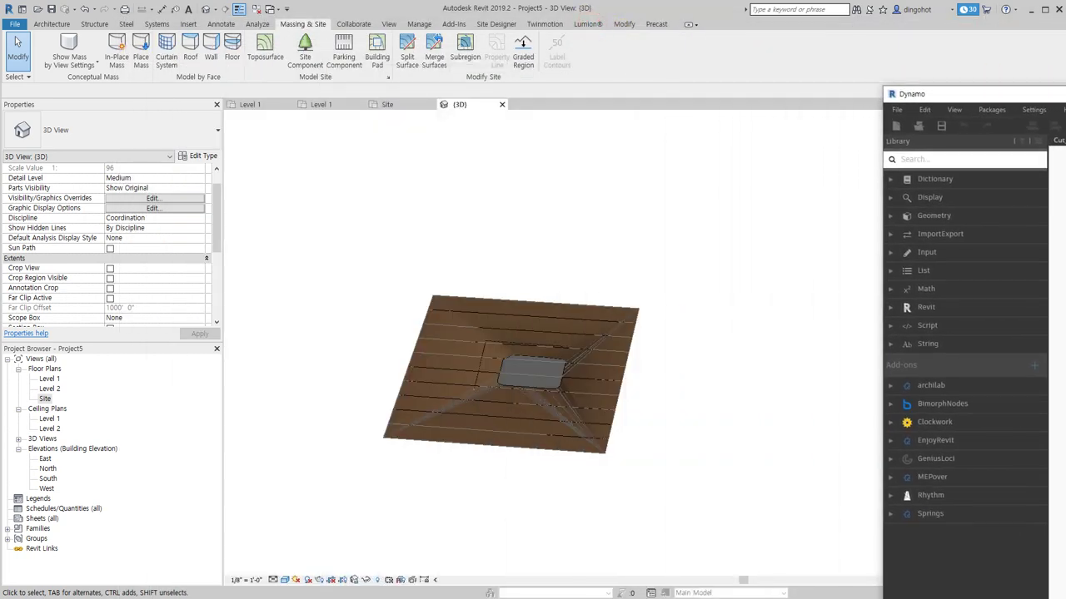
{"action": "middle_click_drag", "start_coordinate": [627, 448], "coordinate": [418, 332], "text": "shift"}
{"action": "left_click", "coordinate": [418, 333]}
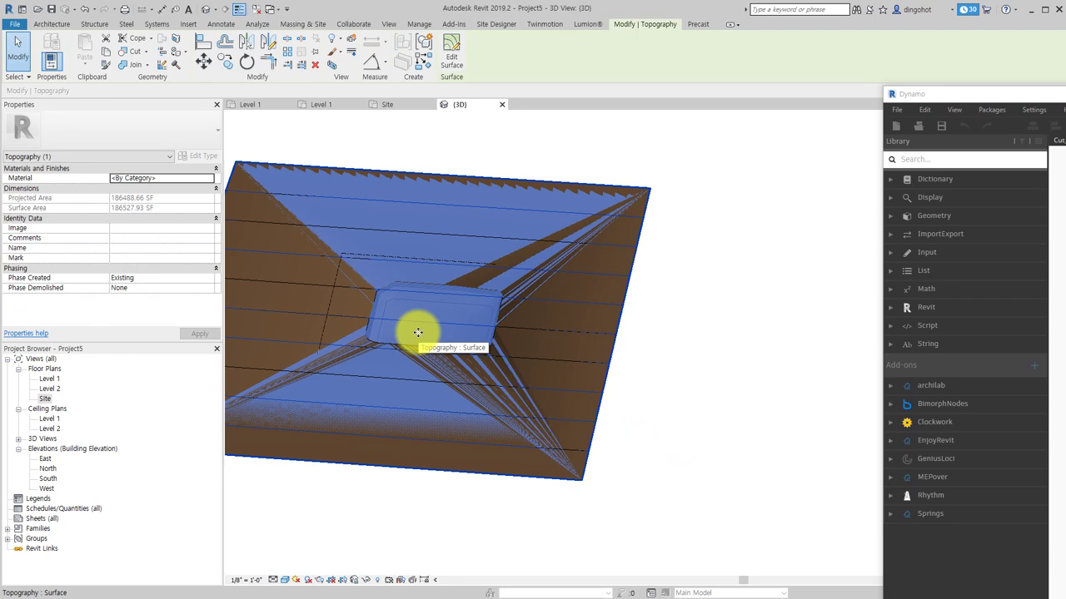
{"action": "key", "text": "Escape"}
{"action": "left_click", "coordinate": [427, 321]}
{"action": "mouse_move", "coordinate": [463, 361]}
{"action": "middle_mouse_down", "text": "shift"}
{"action": "mouse_move", "coordinate": [475, 226]}
{"action": "mouse_move", "coordinate": [447, 317]}
{"action": "mouse_move", "coordinate": [488, 323]}
{"action": "mouse_move", "coordinate": [468, 362]}
{"action": "mouse_move", "coordinate": [588, 371]}
{"action": "middle_mouse_up", "text": "shift"}
{"action": "key", "text": "Escape"}
{"action": "left_click", "coordinate": [467, 330]}
{"action": "key", "text": "h"}
{"action": "key", "text": "i"}
{"action": "key", "text": "h"}
{"action": "key", "text": "r"}
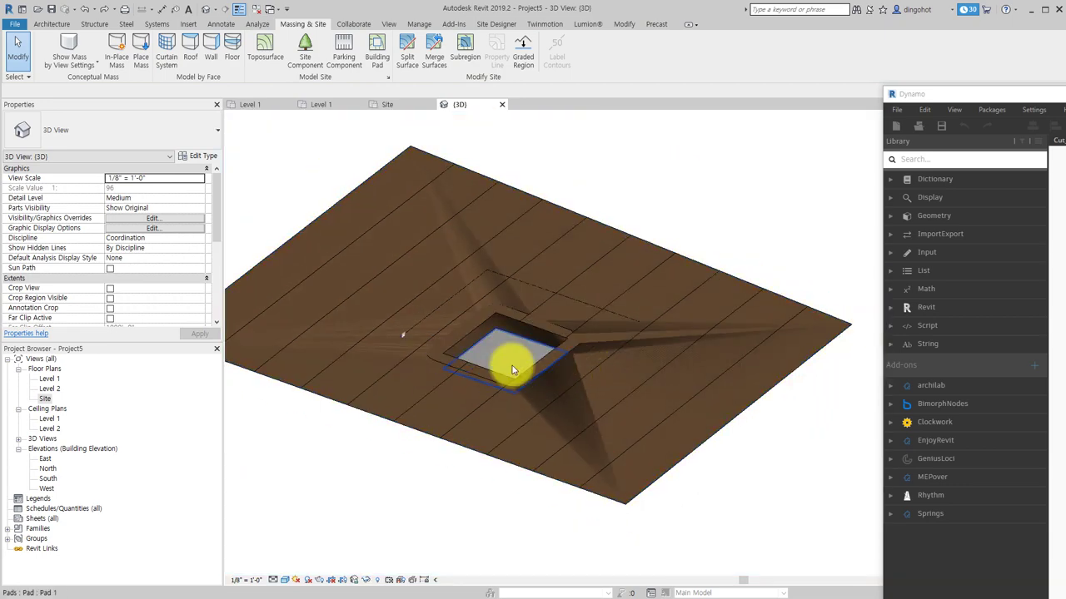
{"action": "middle_click_drag", "start_coordinate": [582, 468], "coordinate": [614, 291], "text": "shift"}
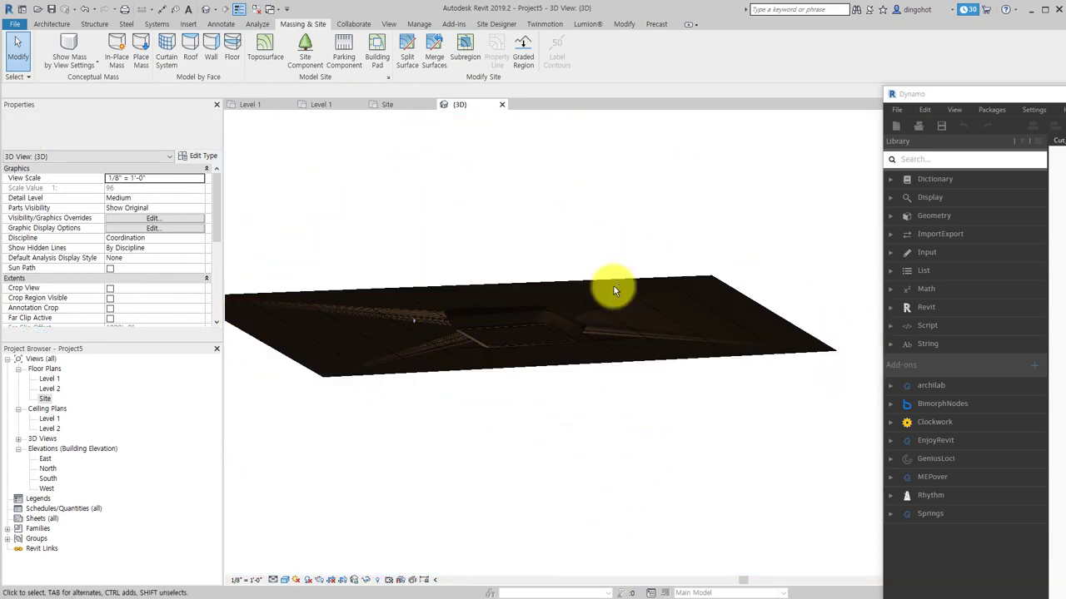
{"action": "left_click", "coordinate": [533, 323]}
{"action": "left_click", "coordinate": [542, 315]}
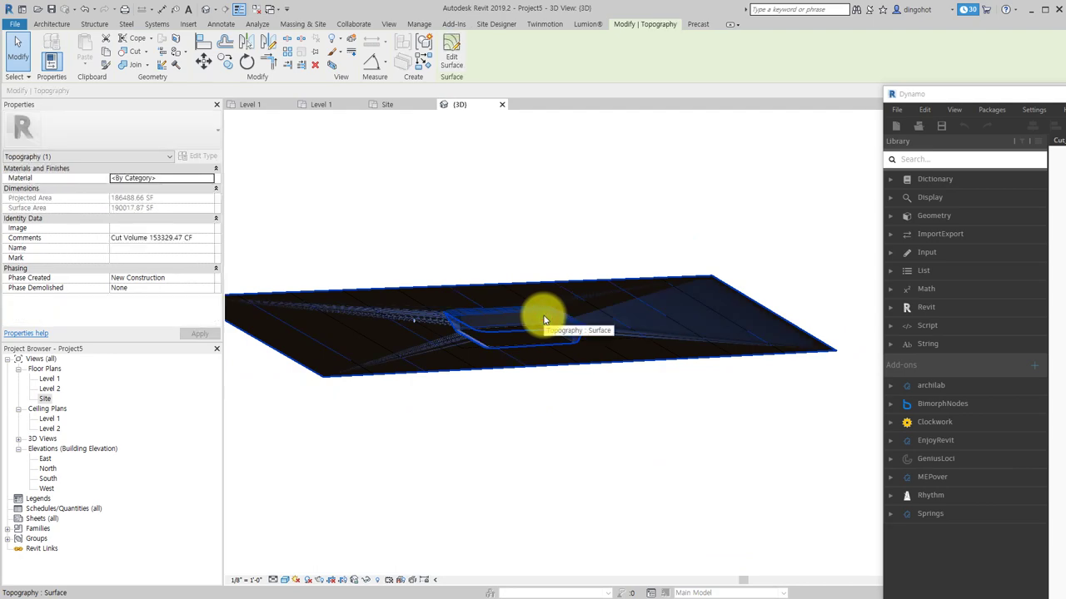
{"action": "key", "text": "Escape"}
{"action": "mouse_move", "coordinate": [543, 314]}
{"action": "middle_mouse_down", "text": "shift"}
{"action": "mouse_move", "coordinate": [566, 410]}
{"action": "mouse_move", "coordinate": [536, 350]}
{"action": "middle_mouse_up", "text": "shift"}
{"action": "scroll", "coordinate": [536, 349], "scroll_direction": "up", "scroll_amount": 2}
{"action": "left_click", "coordinate": [527, 341]}
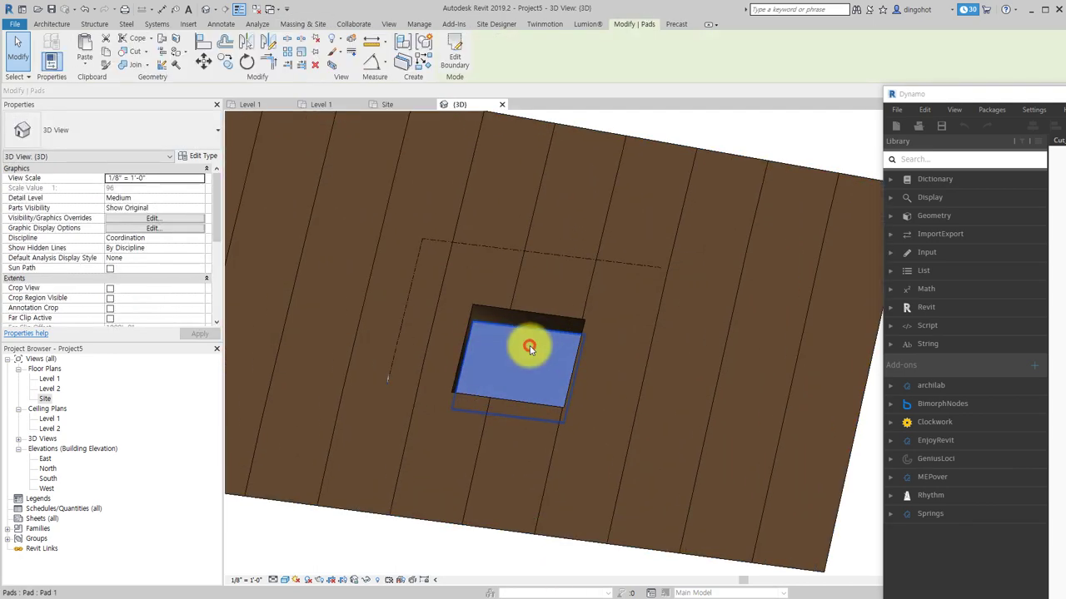
{"action": "scroll", "coordinate": [528, 333], "scroll_direction": "up", "scroll_amount": 2}
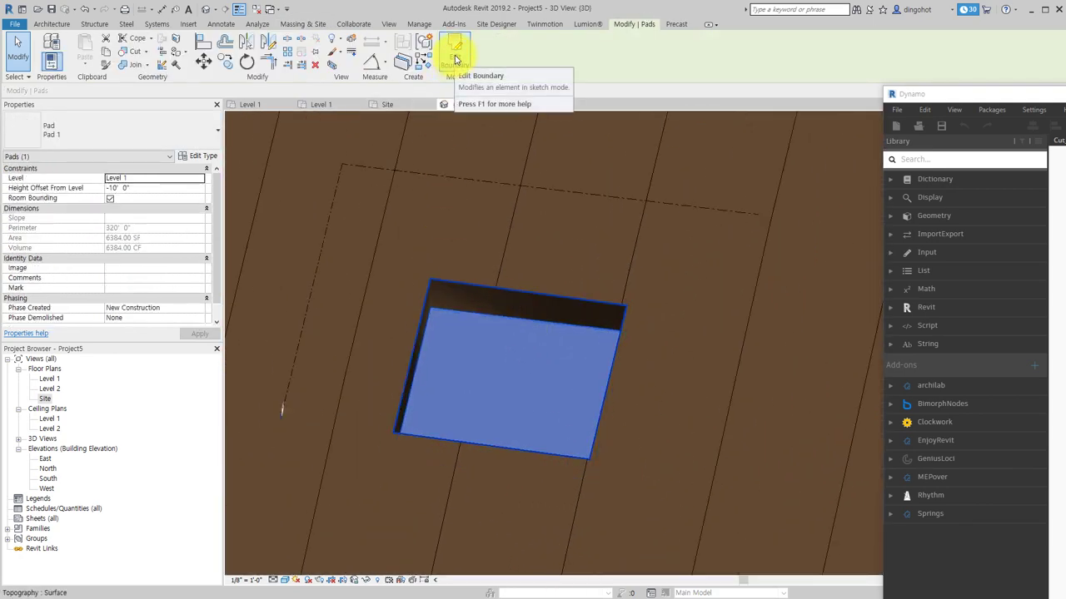
Step: Add 31'-6" and 43'-0" boundary lines to the pad sketch and trim them to a corner
{"action": "left_click", "coordinate": [455, 57]}
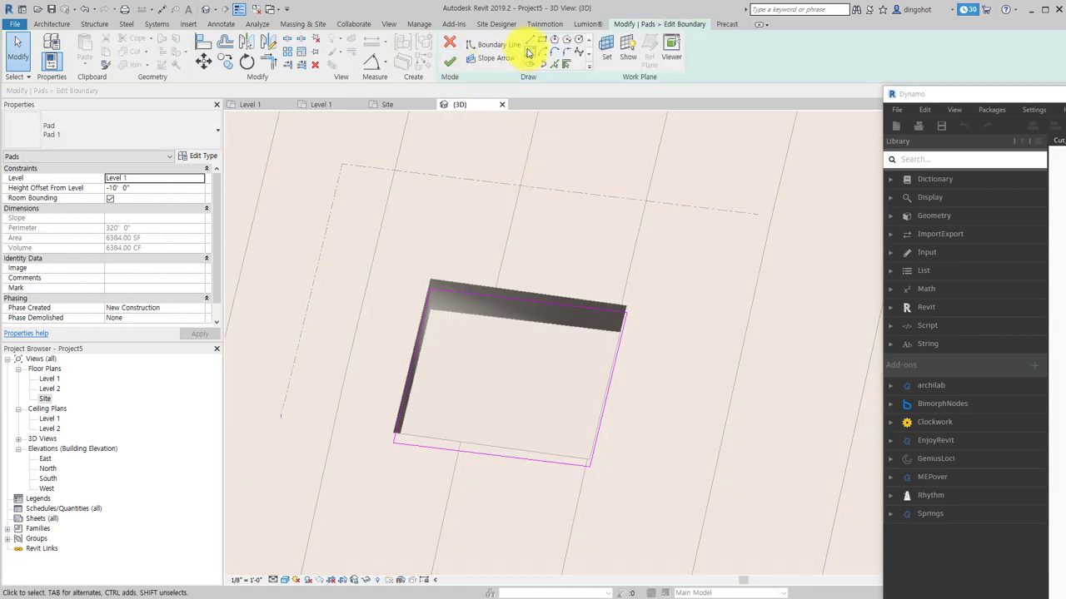
{"action": "left_click", "coordinate": [692, 390]}
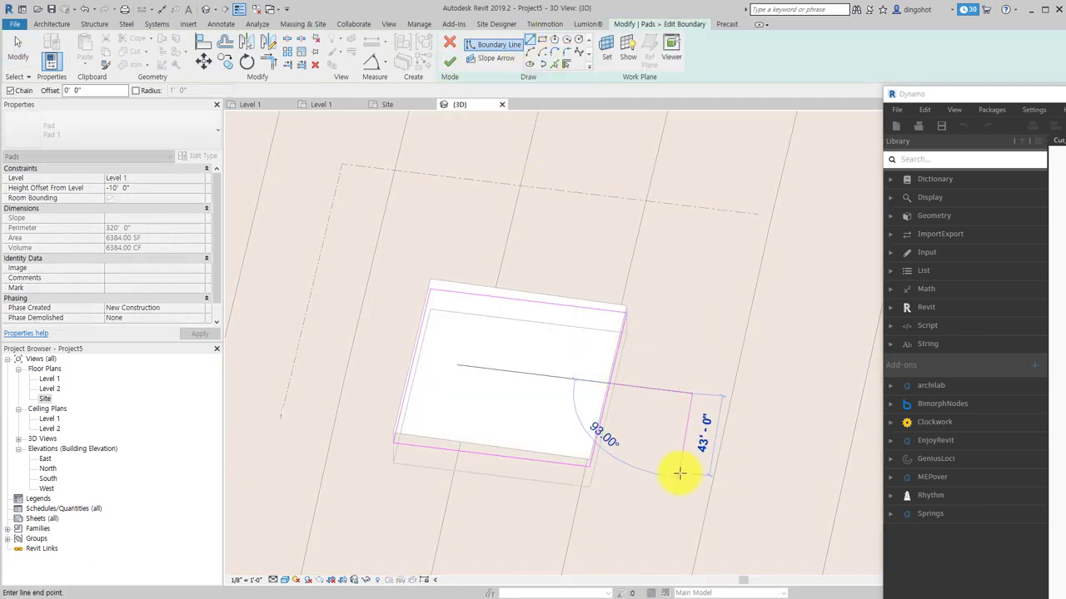
{"action": "left_click", "coordinate": [674, 473]}
{"action": "key", "text": "t"}
{"action": "key", "text": "r"}
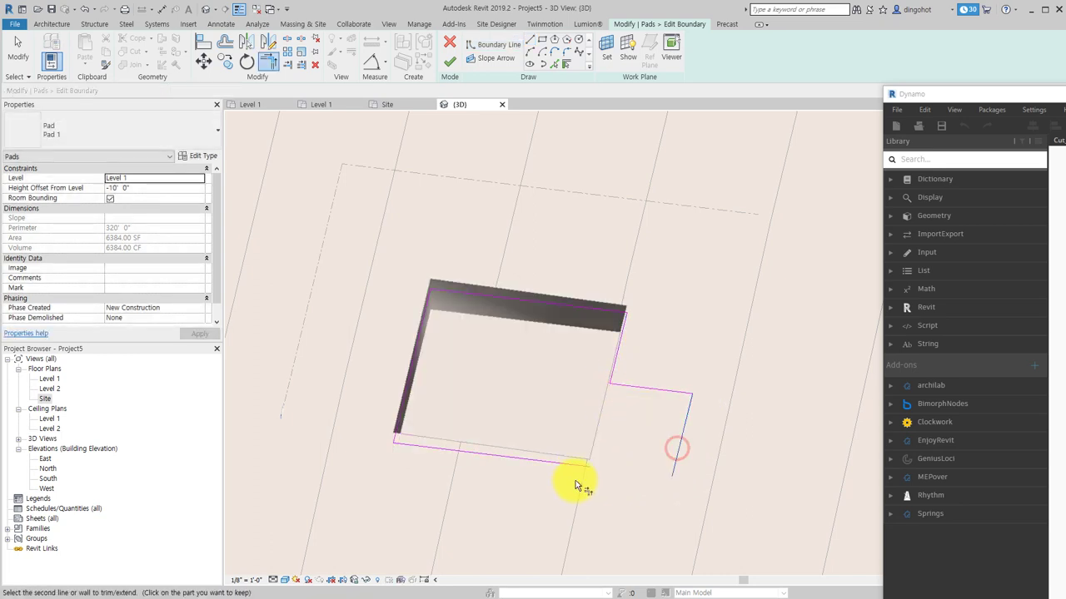
{"action": "scroll", "coordinate": [577, 477], "scroll_direction": "down", "scroll_amount": 3}
Step: Finish the pad boundary edit and select the topography surface
{"action": "left_click", "coordinate": [450, 64]}
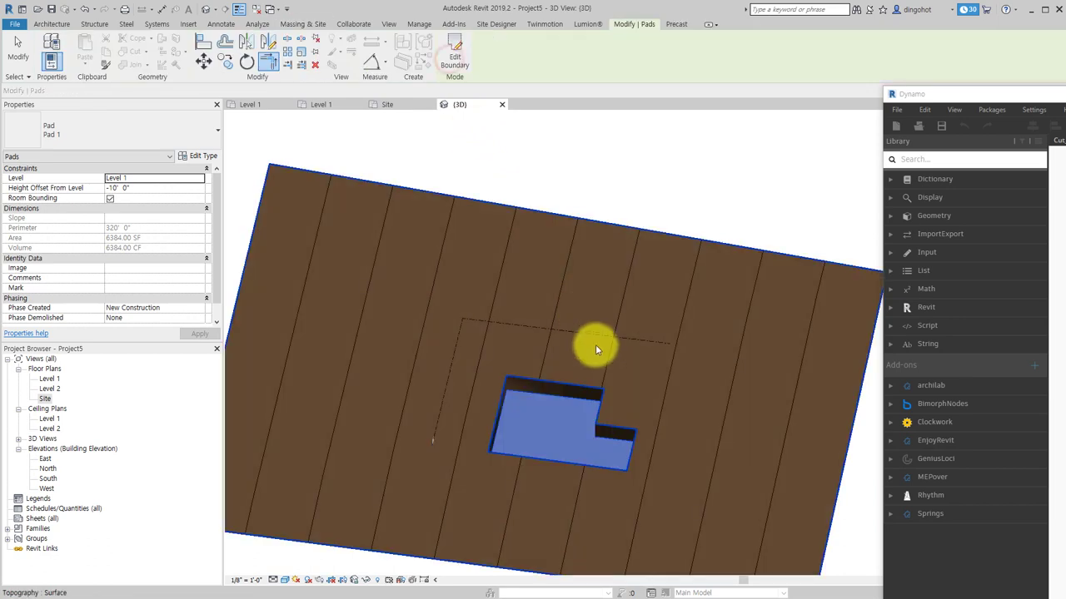
{"action": "scroll", "coordinate": [593, 345], "scroll_direction": "down", "scroll_amount": 3}
{"action": "mouse_move", "coordinate": [725, 408]}
{"action": "middle_mouse_down", "text": "shift"}
{"action": "mouse_move", "coordinate": [649, 269]}
{"action": "mouse_move", "coordinate": [635, 371]}
{"action": "middle_mouse_up", "text": "shift"}
{"action": "left_click", "coordinate": [635, 370]}
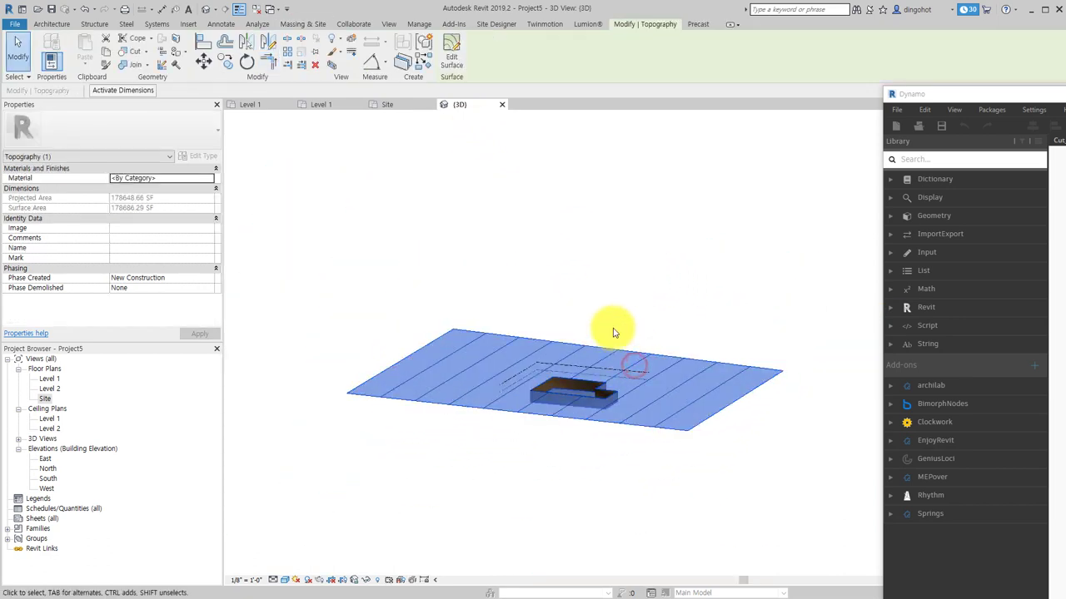
Step: Set two topography boundary points to 10' 0" elevation and finish the surface
{"action": "left_click", "coordinate": [449, 63]}
{"action": "left_click_drag", "start_coordinate": [300, 269], "coordinate": [481, 453]}
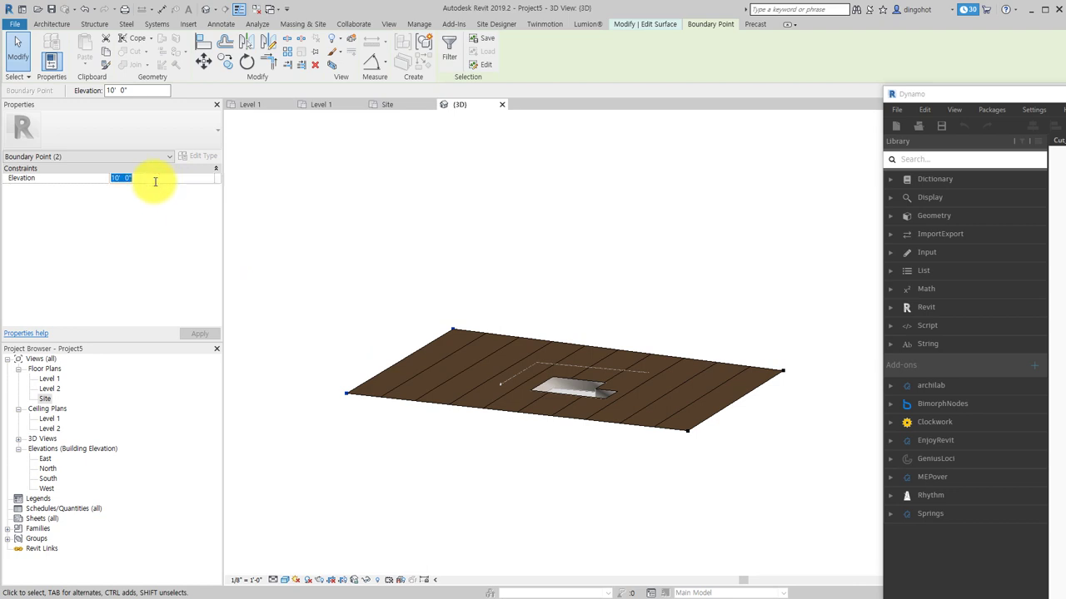
{"action": "left_click", "coordinate": [316, 208]}
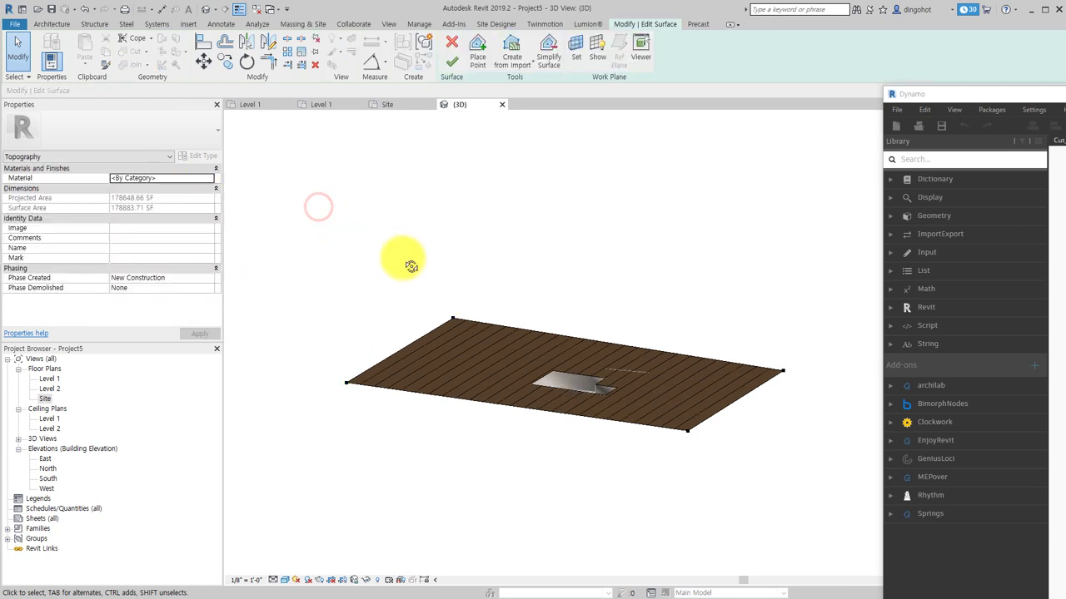
{"action": "middle_click_drag", "start_coordinate": [392, 250], "coordinate": [451, 211], "text": "shift"}
{"action": "left_click", "coordinate": [456, 75]}
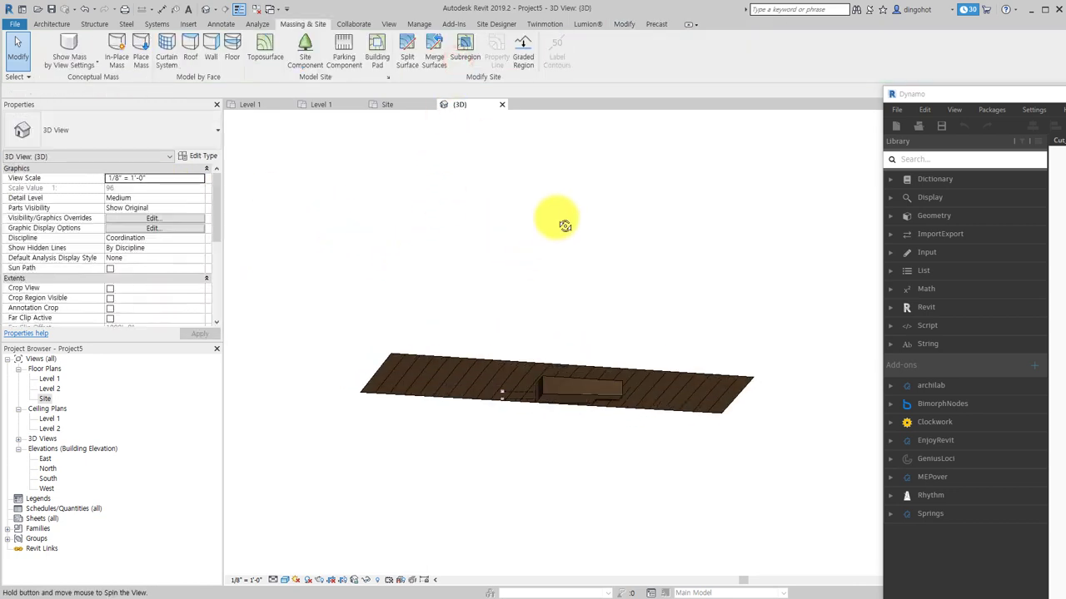
{"action": "mouse_move", "coordinate": [564, 222]}
{"action": "middle_mouse_down", "text": "shift"}
{"action": "mouse_move", "coordinate": [545, 322]}
{"action": "mouse_move", "coordinate": [507, 388]}
{"action": "middle_mouse_up", "text": "shift"}
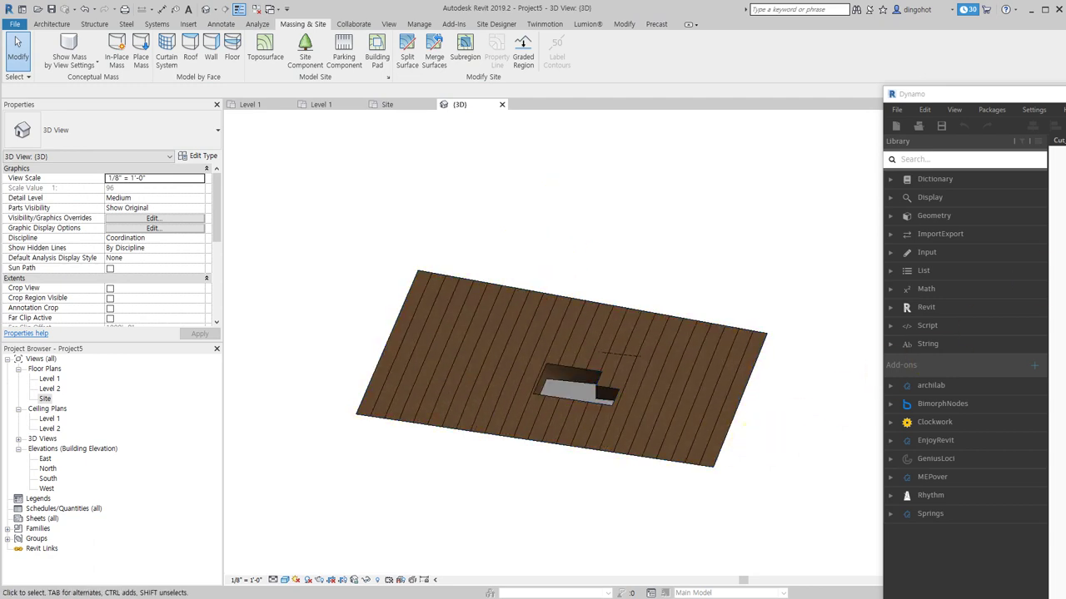
{"action": "left_click_drag", "start_coordinate": [966, 93], "coordinate": [343, 70]}
Step: Zoom in on the Cut Angle input and edit its value
{"action": "scroll", "coordinate": [666, 352], "scroll_direction": "up", "scroll_amount": 2}
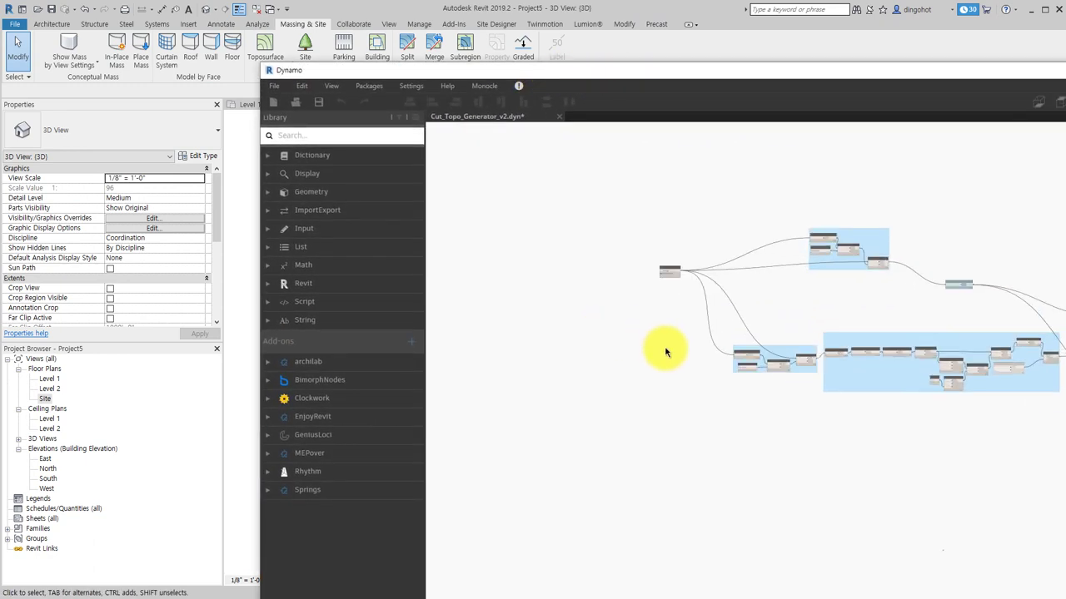
{"action": "scroll", "coordinate": [817, 395], "scroll_direction": "up", "scroll_amount": 2}
{"action": "scroll", "coordinate": [749, 428], "scroll_direction": "down", "scroll_amount": 2}
{"action": "scroll", "coordinate": [541, 352], "scroll_direction": "up", "scroll_amount": 2}
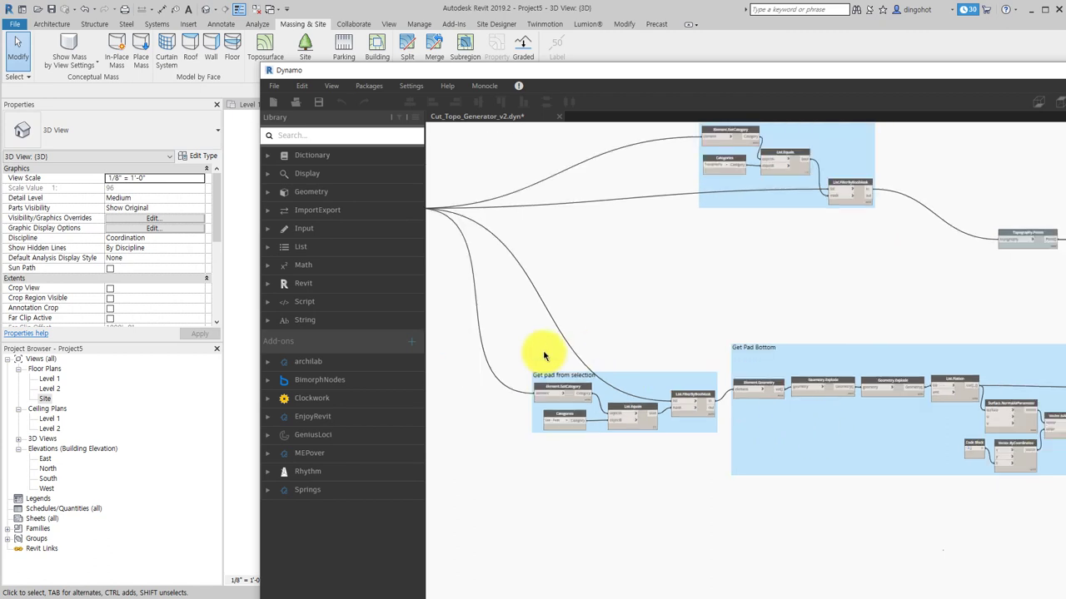
{"action": "scroll", "coordinate": [666, 292], "scroll_direction": "down", "scroll_amount": 1}
{"action": "scroll", "coordinate": [899, 483], "scroll_direction": "up", "scroll_amount": 2}
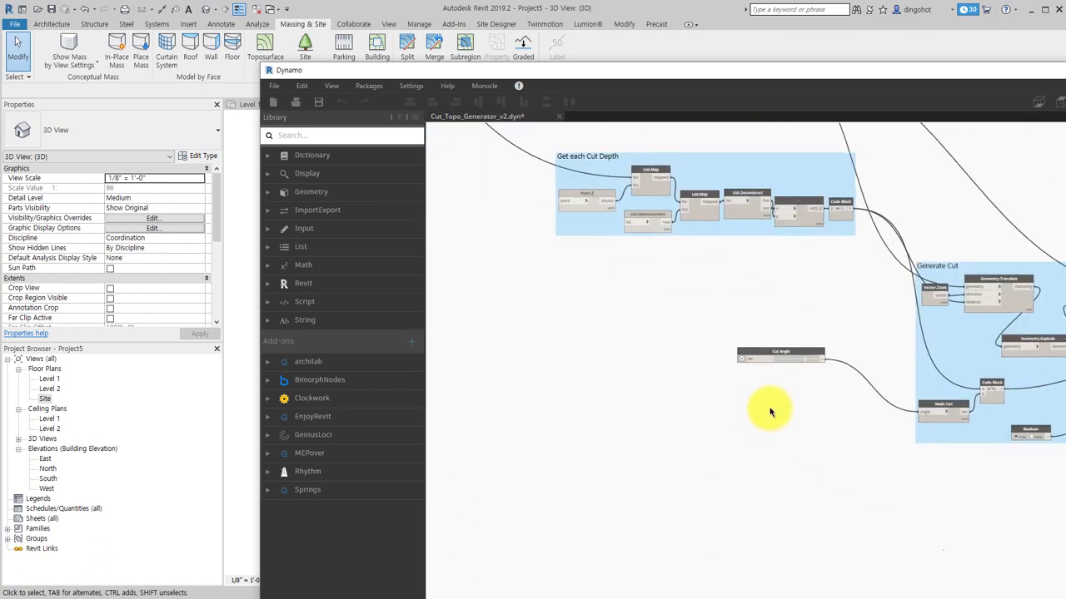
{"action": "scroll", "coordinate": [770, 407], "scroll_direction": "up", "scroll_amount": 3}
{"action": "scroll", "coordinate": [769, 375], "scroll_direction": "up", "scroll_amount": 1}
{"action": "double_click", "coordinate": [726, 277]}
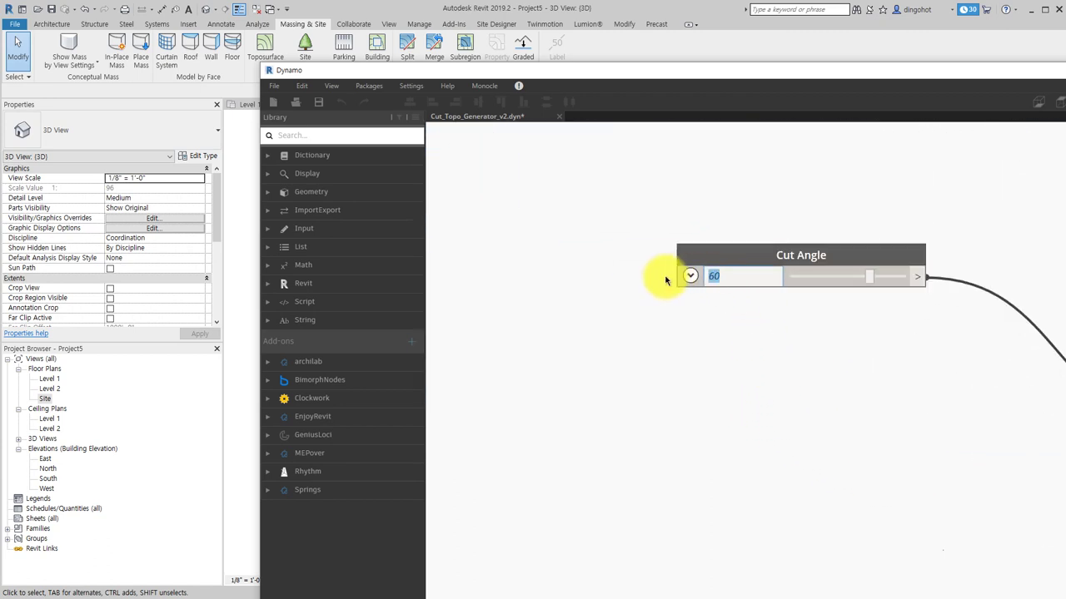
{"action": "type", "text": "45"}
{"action": "key", "text": "Return"}
Step: Zoom out and back in on the Select Model Elements node and its two elements
{"action": "scroll", "coordinate": [775, 413], "scroll_direction": "down", "scroll_amount": 2}
{"action": "scroll", "coordinate": [773, 416], "scroll_direction": "down", "scroll_amount": 3}
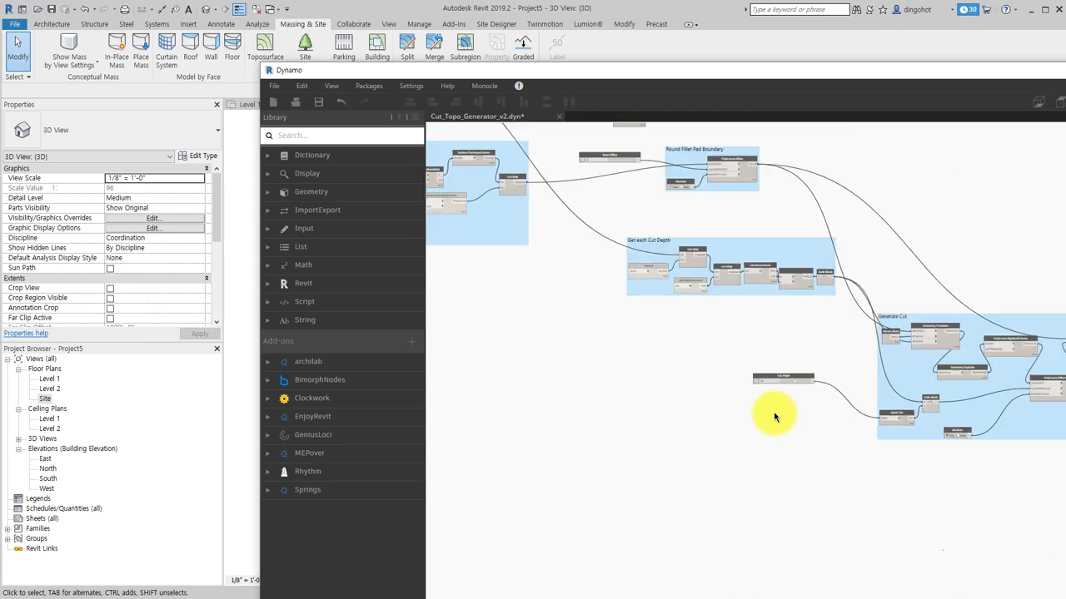
{"action": "scroll", "coordinate": [776, 291], "scroll_direction": "down", "scroll_amount": 3}
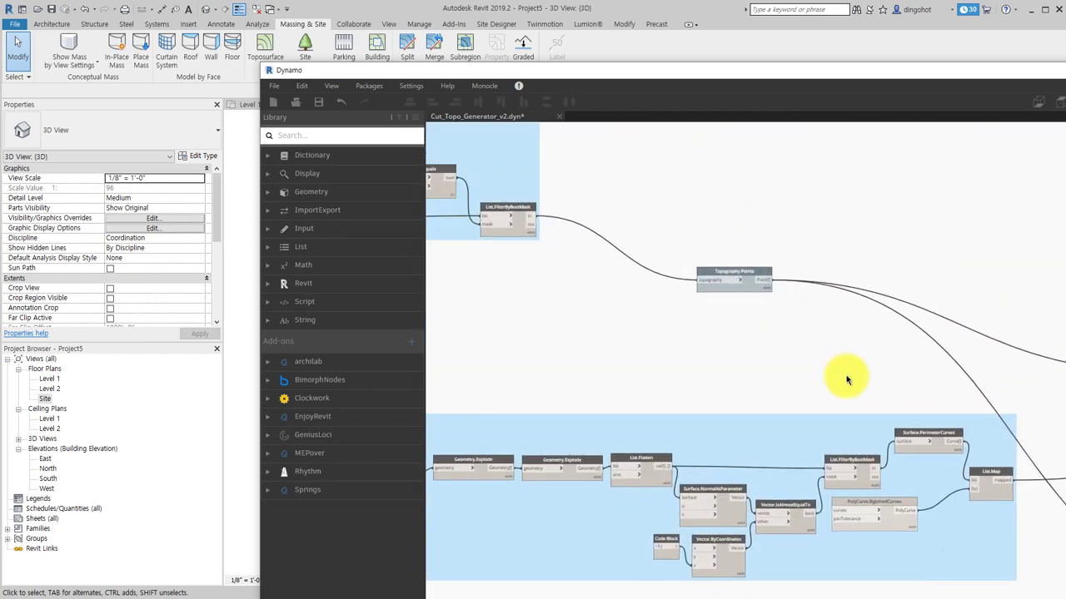
{"action": "scroll", "coordinate": [844, 376], "scroll_direction": "down", "scroll_amount": 2}
{"action": "scroll", "coordinate": [713, 328], "scroll_direction": "up", "scroll_amount": 4}
{"action": "scroll", "coordinate": [754, 319], "scroll_direction": "up", "scroll_amount": 1}
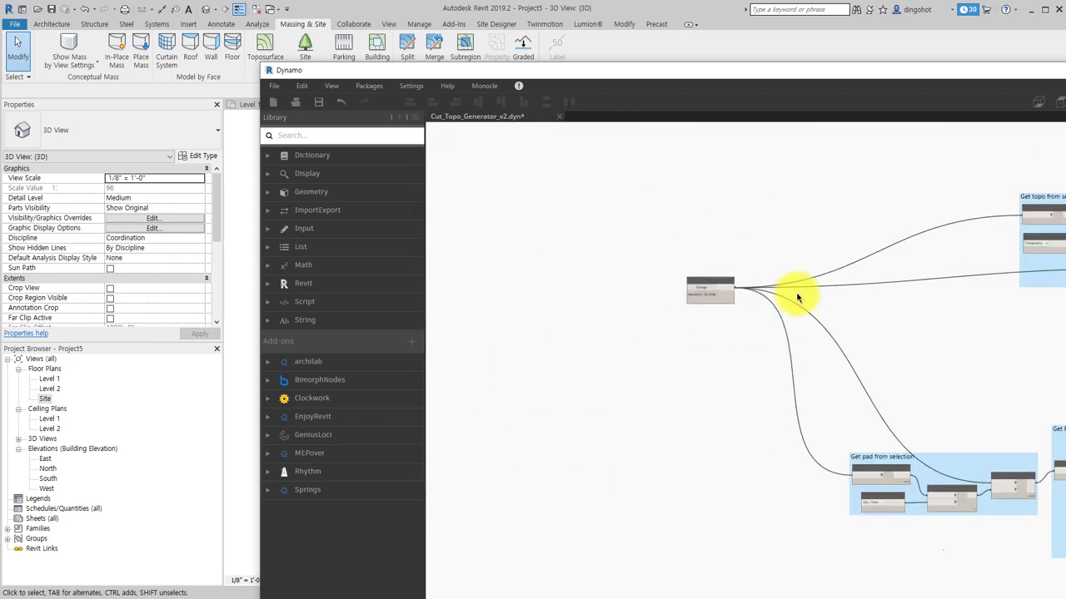
{"action": "scroll", "coordinate": [720, 285], "scroll_direction": "up", "scroll_amount": 2}
{"action": "scroll", "coordinate": [721, 285], "scroll_direction": "up", "scroll_amount": 3}
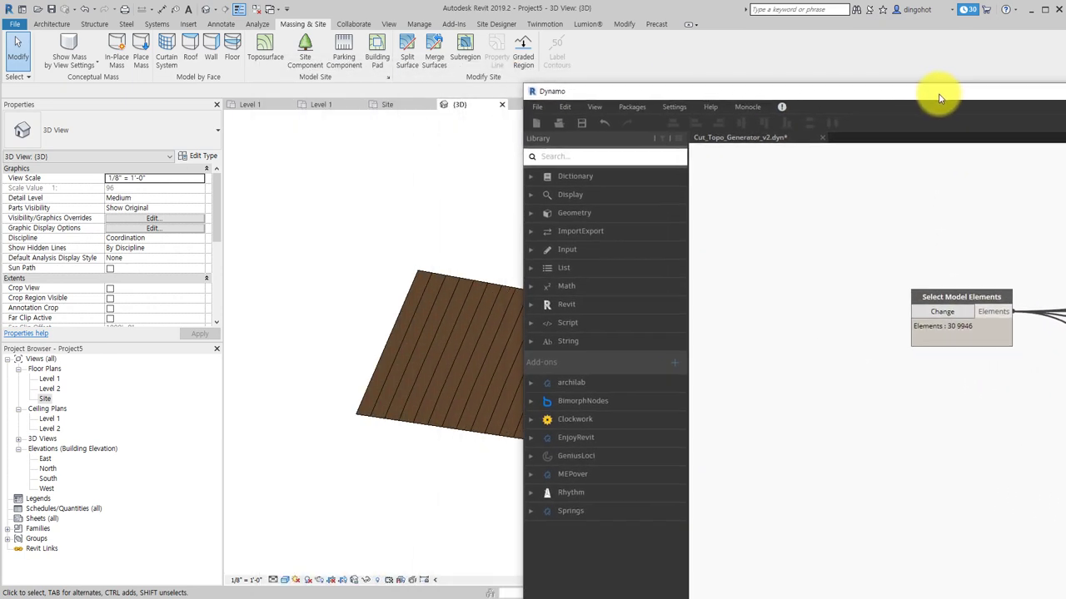
Step: Reselect the topography and pad as the Select Model Elements input so the script recuts
{"action": "left_click_drag", "start_coordinate": [674, 75], "coordinate": [989, 85]}
{"action": "middle_click_drag", "start_coordinate": [495, 216], "coordinate": [365, 211]}
{"action": "left_click", "coordinate": [991, 302]}
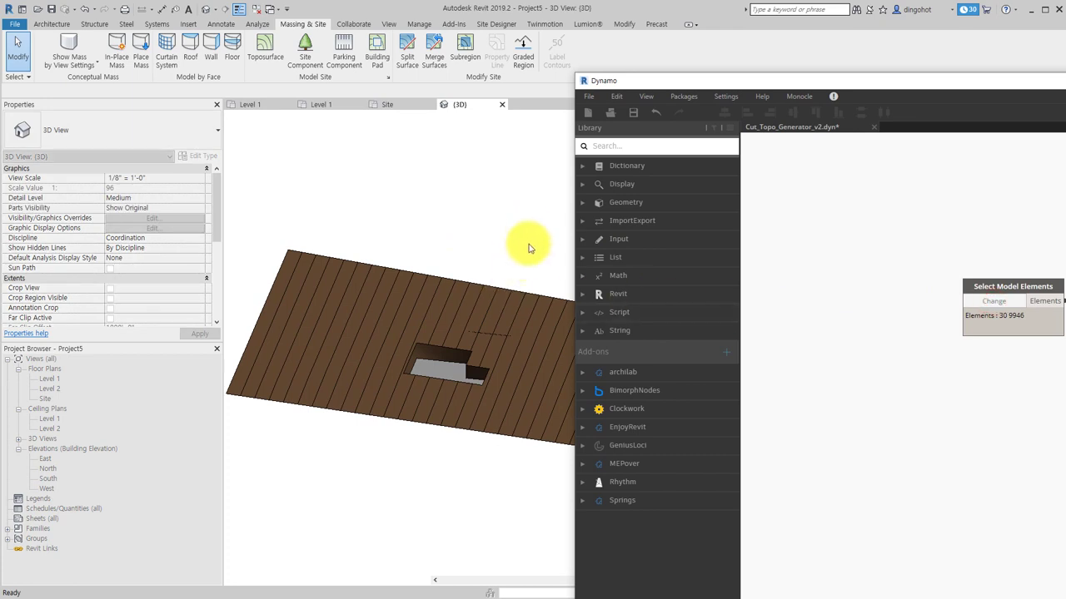
{"action": "left_click_drag", "start_coordinate": [528, 221], "coordinate": [370, 500]}
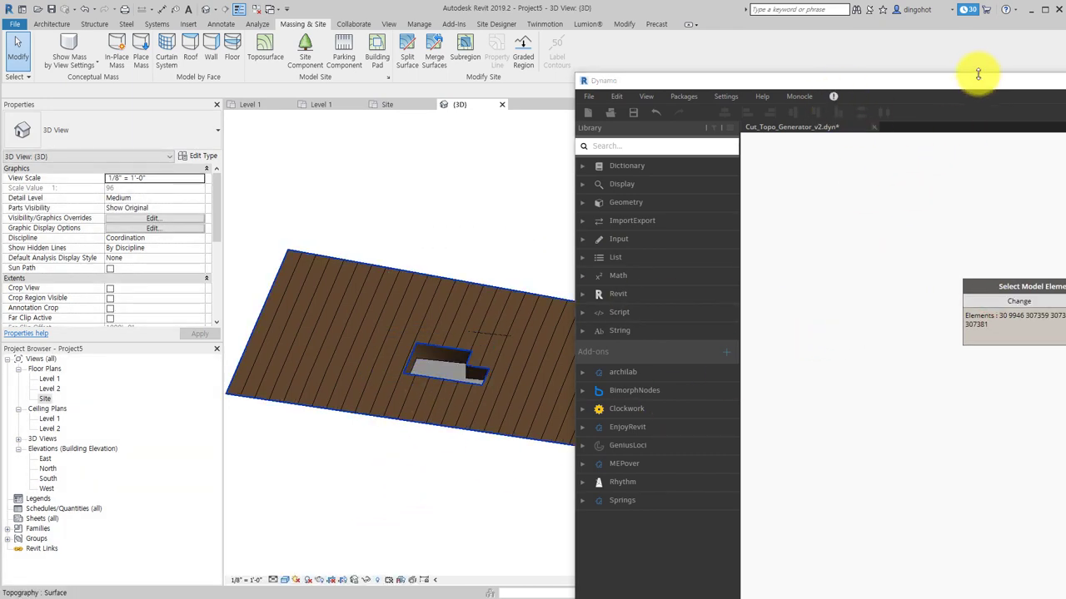
{"action": "mouse_move", "coordinate": [978, 74]}
{"action": "left_mouse_down"}
{"action": "mouse_move", "coordinate": [962, 266]}
{"action": "mouse_move", "coordinate": [927, 6]}
{"action": "left_mouse_up"}
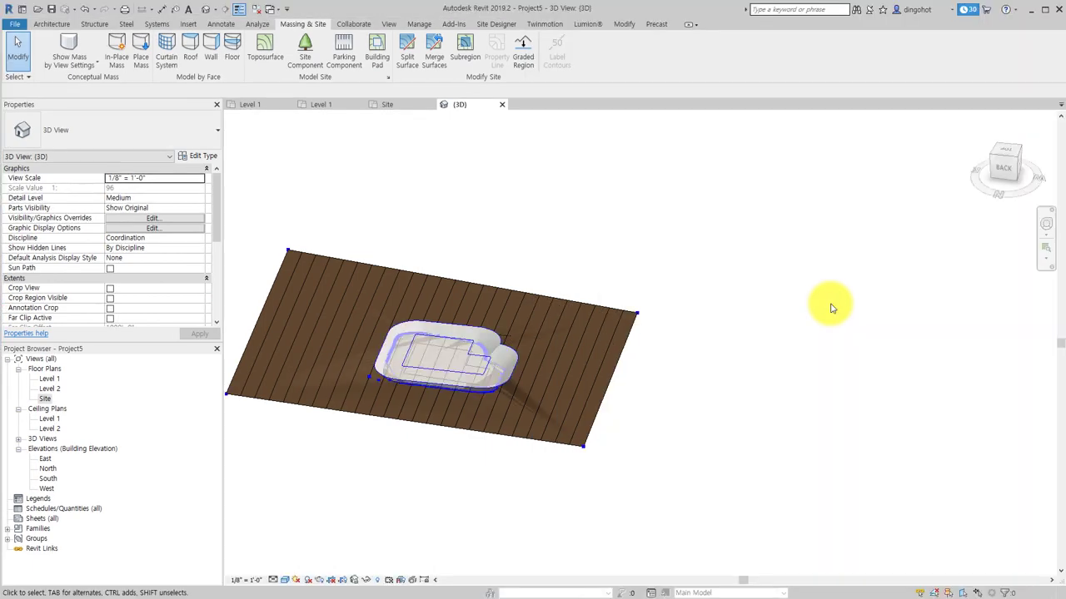
Step: Orbit and zoom to inspect the new topography cut, then return to the Dynamo graph
{"action": "mouse_move", "coordinate": [733, 392]}
{"action": "middle_mouse_down", "text": "shift"}
{"action": "mouse_move", "coordinate": [692, 418]}
{"action": "mouse_move", "coordinate": [621, 373]}
{"action": "mouse_move", "coordinate": [712, 221]}
{"action": "mouse_move", "coordinate": [697, 209]}
{"action": "mouse_move", "coordinate": [624, 324]}
{"action": "mouse_move", "coordinate": [622, 416]}
{"action": "mouse_move", "coordinate": [763, 366]}
{"action": "mouse_move", "coordinate": [899, 261]}
{"action": "mouse_move", "coordinate": [937, 209]}
{"action": "mouse_move", "coordinate": [787, 179]}
{"action": "mouse_move", "coordinate": [506, 307]}
{"action": "middle_mouse_up", "text": "shift"}
{"action": "scroll", "coordinate": [633, 381], "scroll_direction": "up", "scroll_amount": 5}
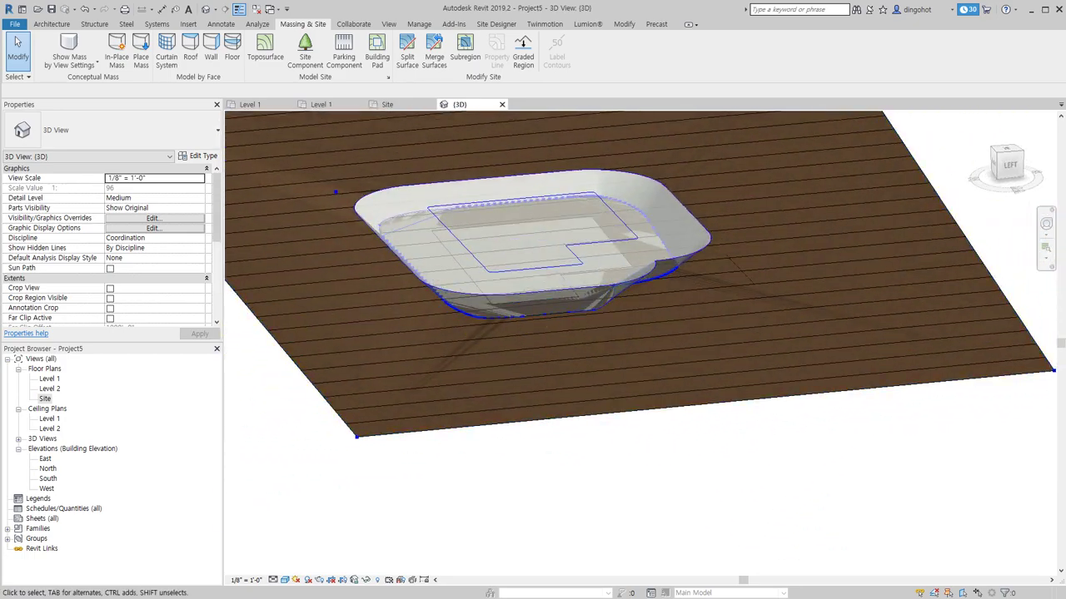
{"action": "key", "text": "alt+Tab"}
{"action": "middle_click_drag", "start_coordinate": [1049, 247], "coordinate": [768, 270]}
Step: Switch Dynamo to background 3D preview and zoom to fit the topography
{"action": "scroll", "coordinate": [898, 293], "scroll_direction": "down", "scroll_amount": 2}
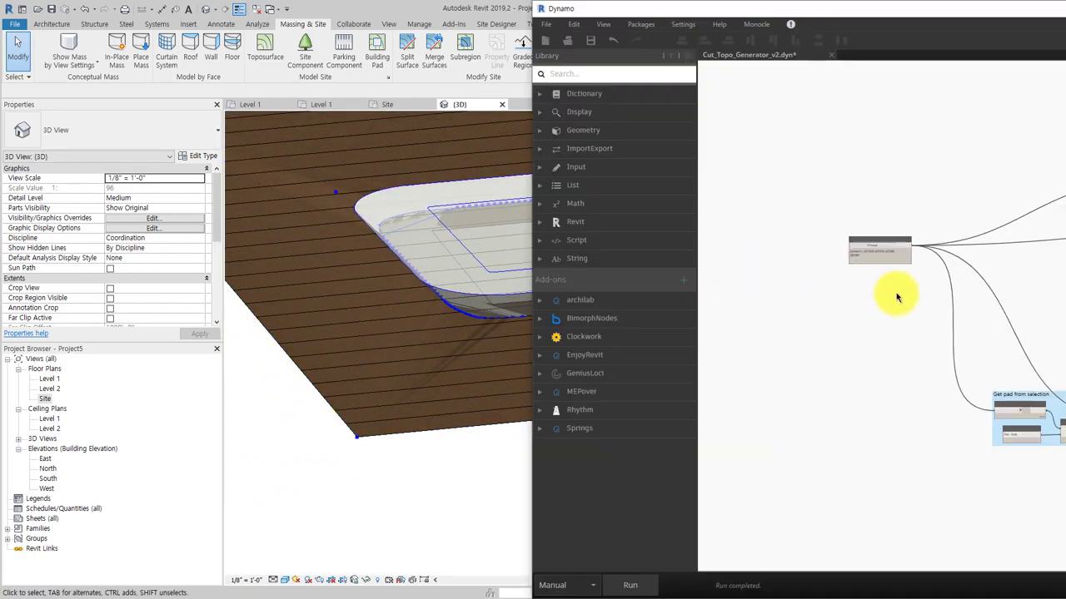
{"action": "key", "text": "ctrl+b"}
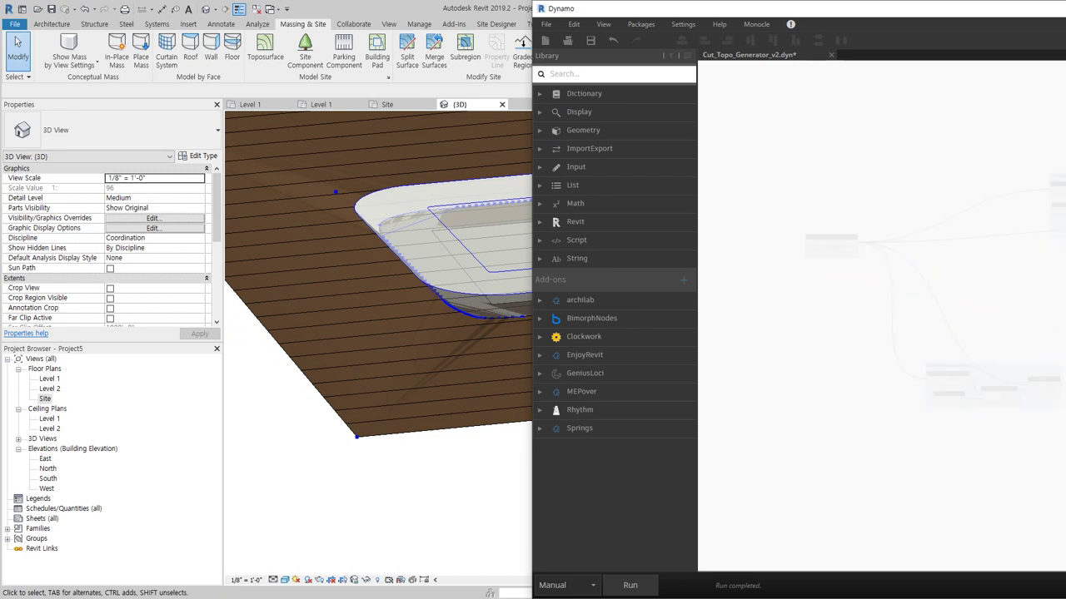
{"action": "left_click_drag", "start_coordinate": [966, 22], "coordinate": [751, 22]}
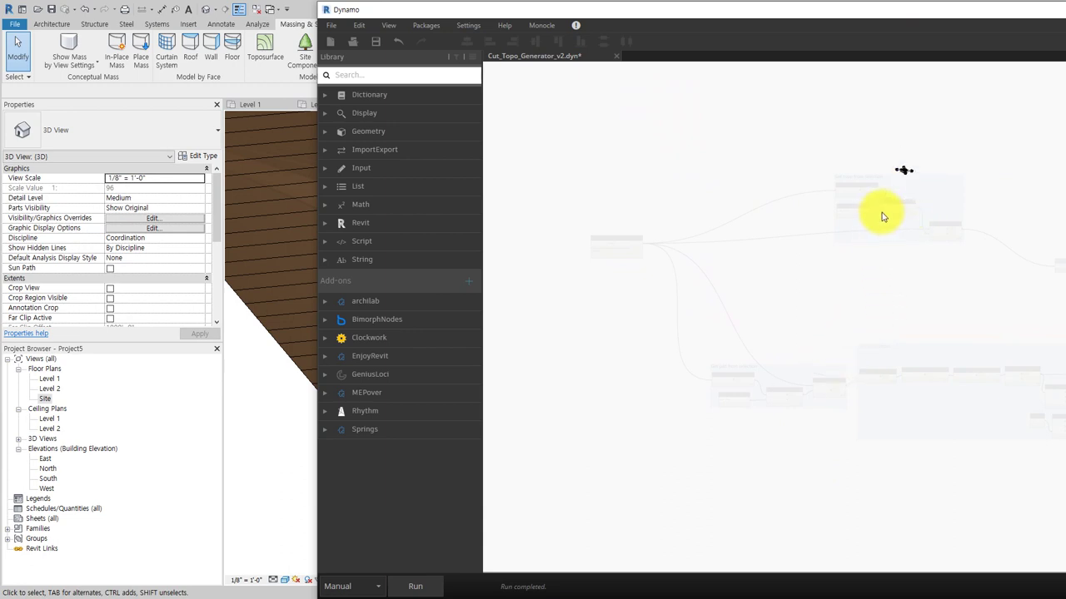
{"action": "left_click", "coordinate": [927, 255]}
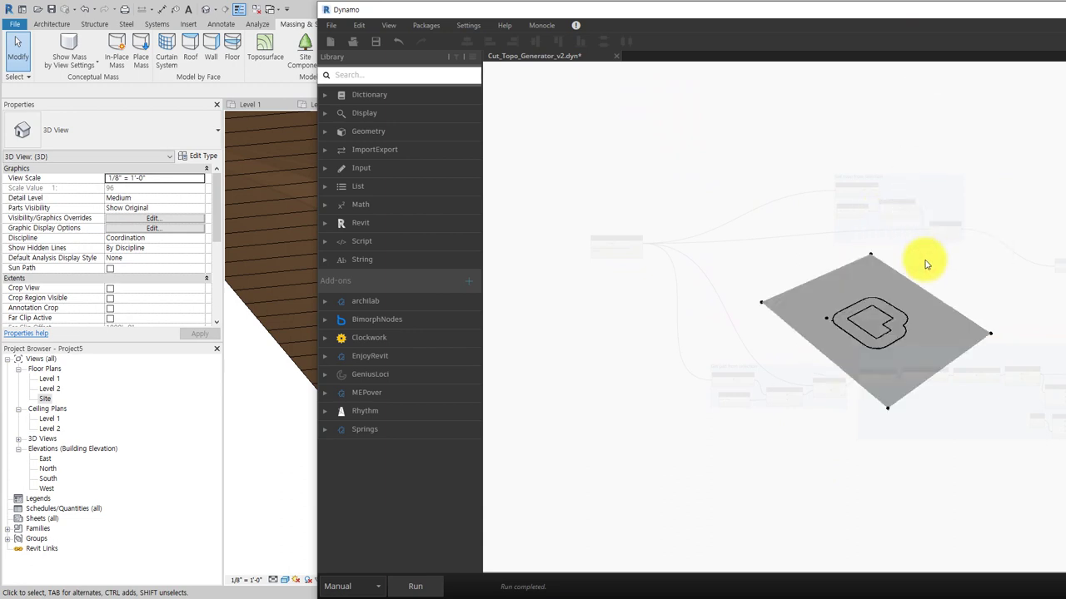
{"action": "scroll", "coordinate": [880, 352], "scroll_direction": "up", "scroll_amount": 2}
{"action": "scroll", "coordinate": [821, 316], "scroll_direction": "up", "scroll_amount": 2}
{"action": "scroll", "coordinate": [847, 266], "scroll_direction": "up", "scroll_amount": 1}
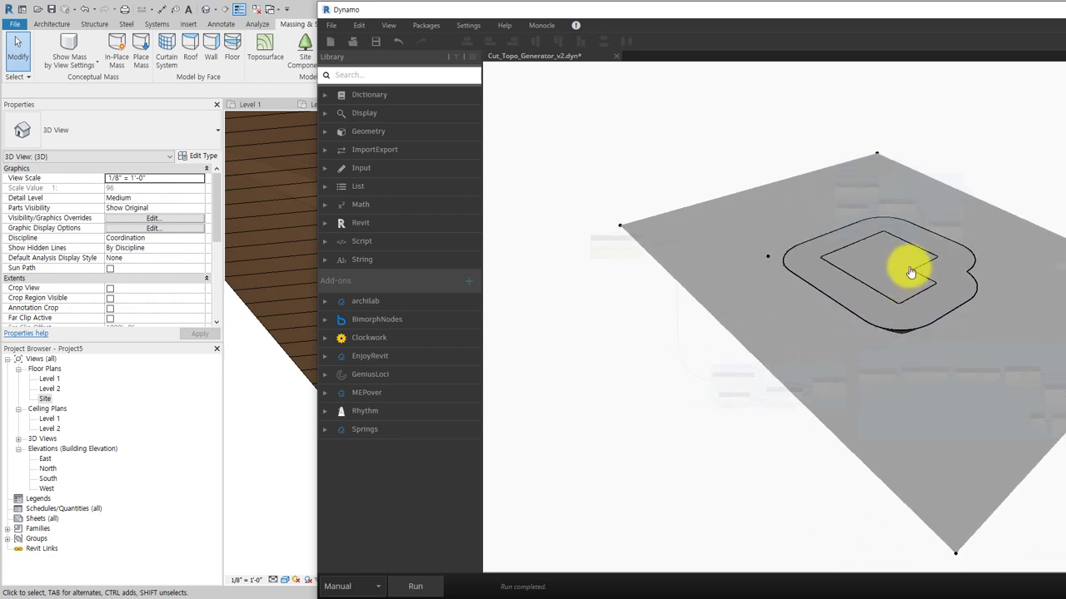
{"action": "scroll", "coordinate": [920, 260], "scroll_direction": "up", "scroll_amount": 1}
Step: Orbit the preview to the cut outline, then view Revit's cut from near the side
{"action": "mouse_move", "coordinate": [919, 261]}
{"action": "right_mouse_down"}
{"action": "mouse_move", "coordinate": [932, 209]}
{"action": "mouse_move", "coordinate": [995, 263]}
{"action": "mouse_move", "coordinate": [849, 278]}
{"action": "mouse_move", "coordinate": [880, 278]}
{"action": "mouse_move", "coordinate": [871, 283]}
{"action": "right_mouse_up"}
{"action": "scroll", "coordinate": [865, 287], "scroll_direction": "down", "scroll_amount": 3}
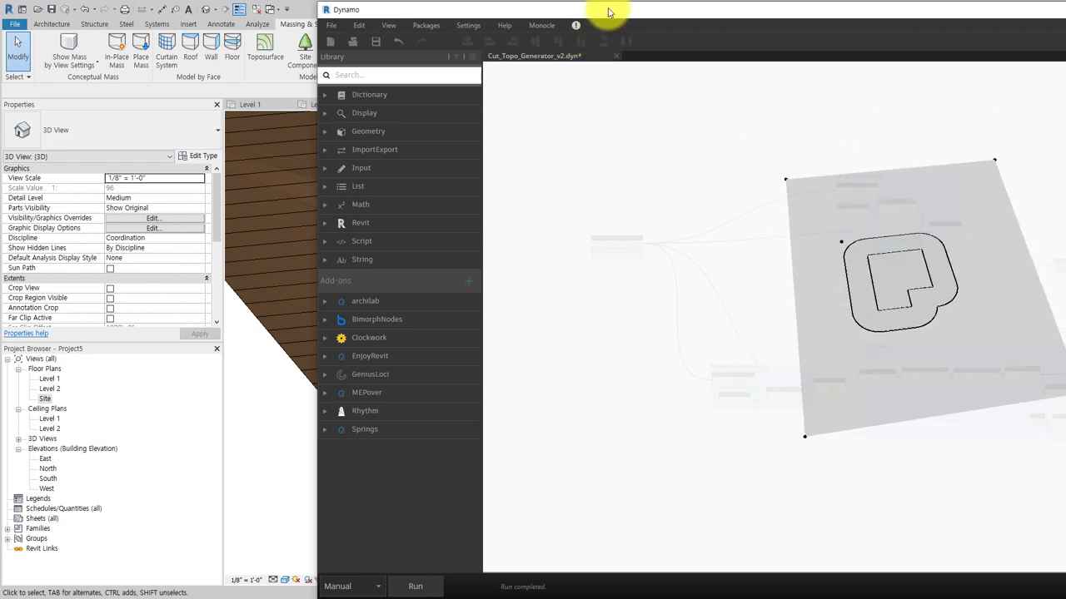
{"action": "left_click_drag", "start_coordinate": [608, 11], "coordinate": [1057, 137]}
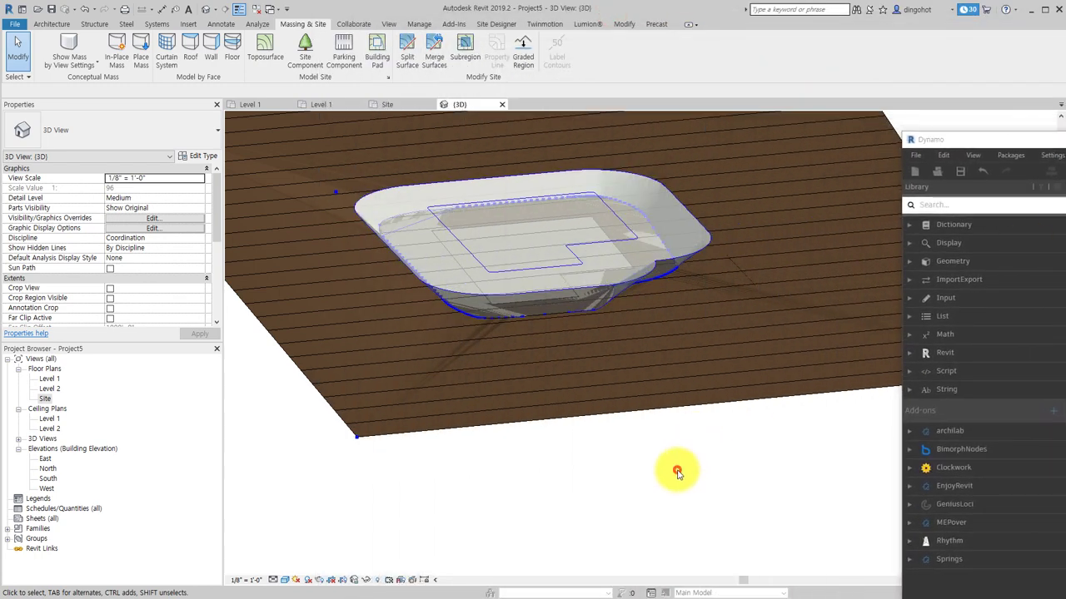
{"action": "mouse_move", "coordinate": [676, 472]}
{"action": "middle_mouse_down", "text": "shift"}
{"action": "mouse_move", "coordinate": [694, 357]}
{"action": "mouse_move", "coordinate": [683, 381]}
{"action": "middle_mouse_up", "text": "shift"}
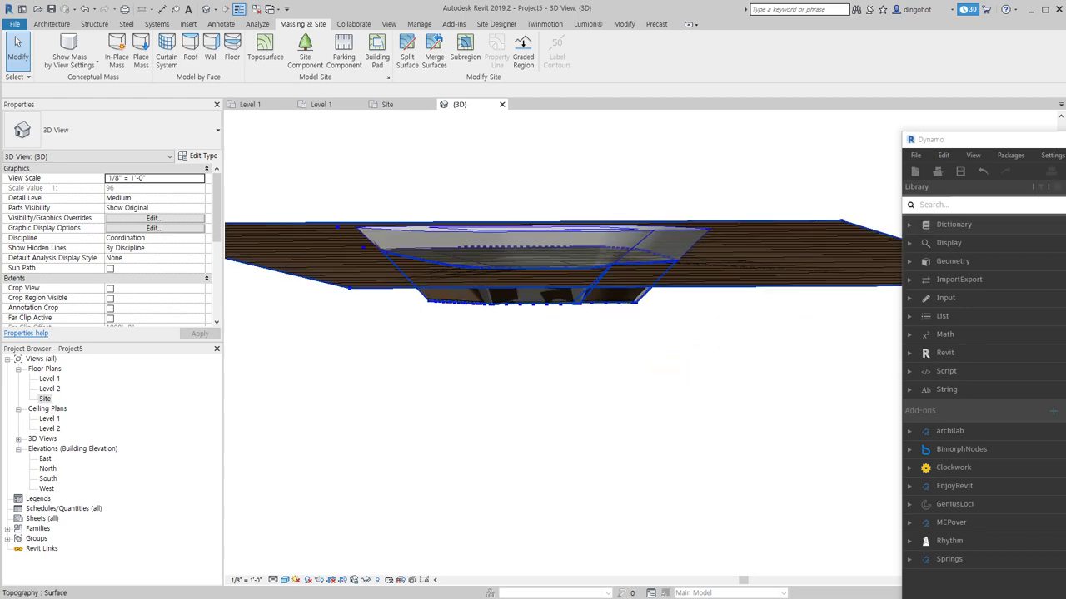
Step: Bring Dynamo's node graph back and zoom in on the Cut Angle slider set to 80
{"action": "left_click_drag", "start_coordinate": [1024, 139], "coordinate": [543, 87]}
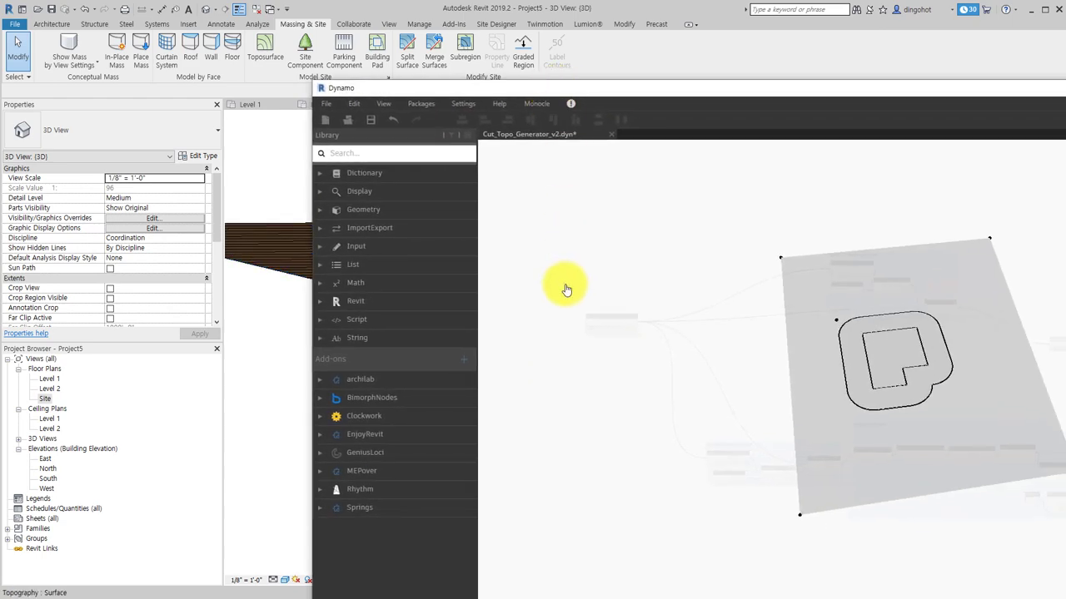
{"action": "key", "text": "ctrl+b"}
{"action": "scroll", "coordinate": [654, 266], "scroll_direction": "up", "scroll_amount": 2}
{"action": "scroll", "coordinate": [749, 392], "scroll_direction": "up", "scroll_amount": 2}
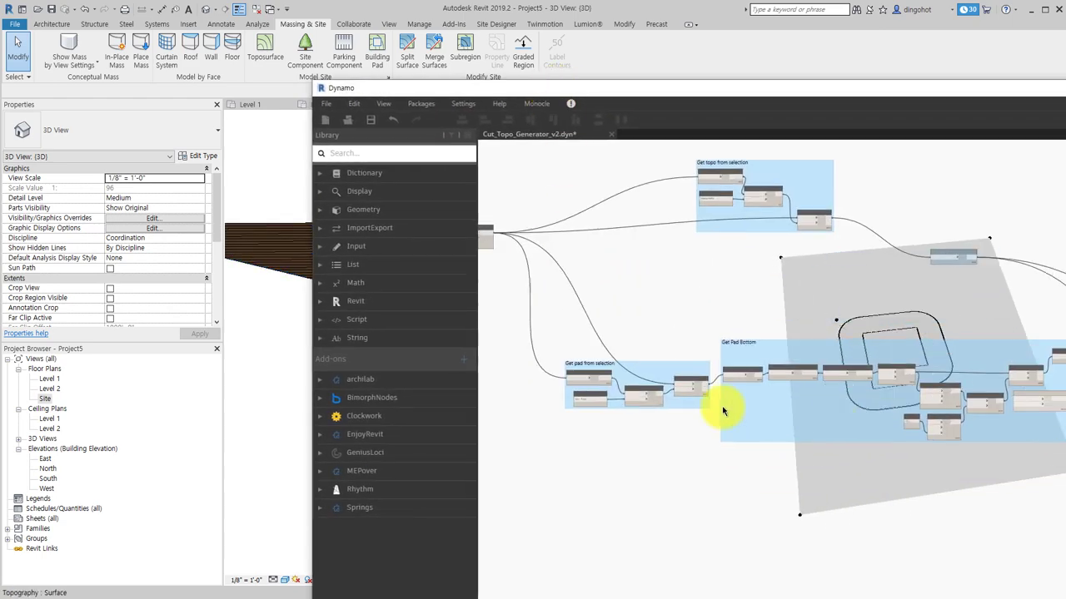
{"action": "scroll", "coordinate": [725, 405], "scroll_direction": "up", "scroll_amount": 2}
{"action": "scroll", "coordinate": [824, 430], "scroll_direction": "up", "scroll_amount": 2}
{"action": "mouse_move", "coordinate": [874, 300]}
{"action": "middle_mouse_down"}
{"action": "mouse_move", "coordinate": [832, 286]}
{"action": "mouse_move", "coordinate": [714, 325]}
{"action": "mouse_move", "coordinate": [838, 545]}
{"action": "mouse_move", "coordinate": [723, 440]}
{"action": "middle_mouse_up"}
{"action": "scroll", "coordinate": [749, 425], "scroll_direction": "up", "scroll_amount": 2}
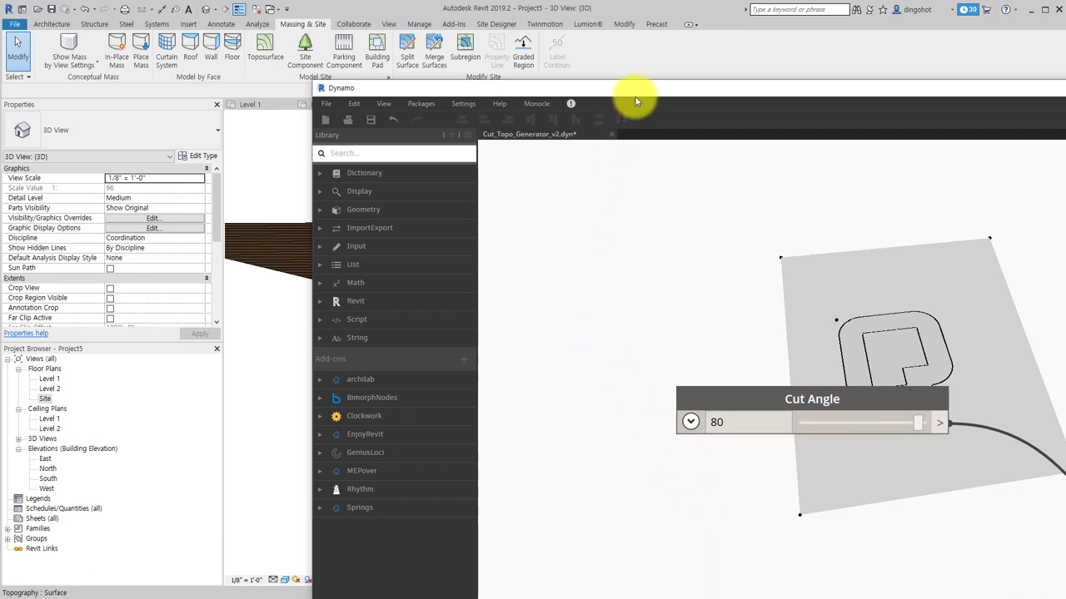
{"action": "left_click_drag", "start_coordinate": [637, 102], "coordinate": [769, 25]}
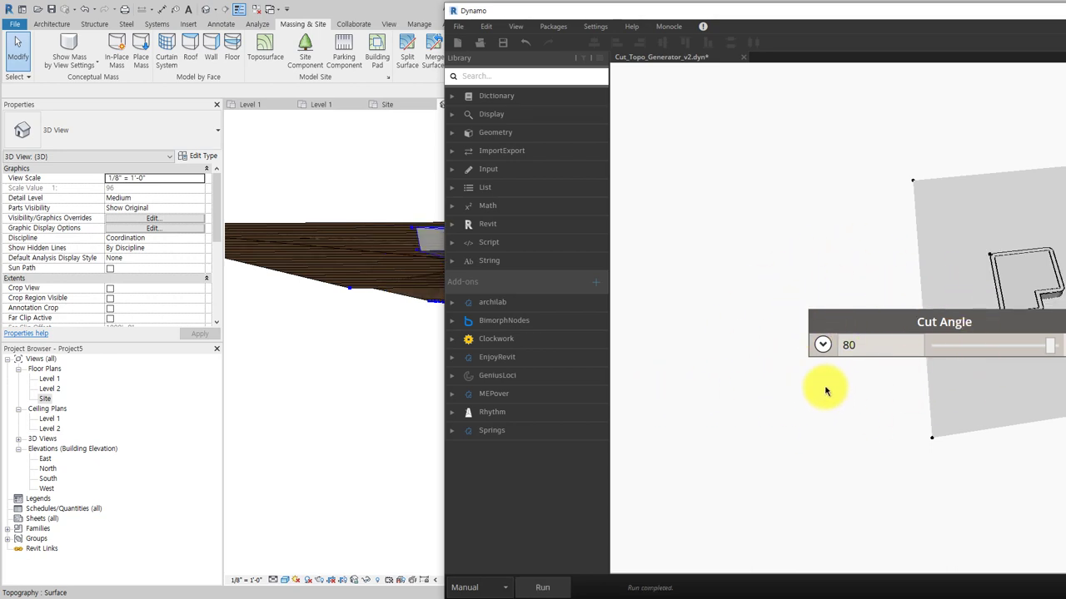
{"action": "mouse_move", "coordinate": [882, 367]}
{"action": "middle_mouse_down"}
{"action": "mouse_move", "coordinate": [682, 388]}
{"action": "mouse_move", "coordinate": [980, 363]}
{"action": "middle_mouse_up"}
Step: Orbit the preview to the pad's side, select the topography, and move Dynamo aside
{"action": "key", "text": "ctrl+b"}
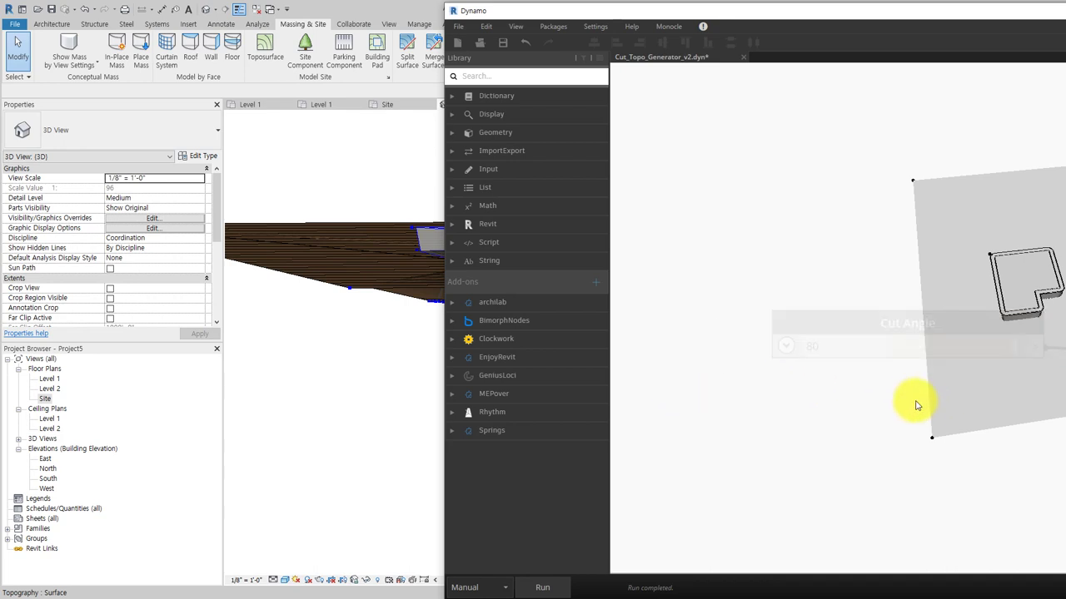
{"action": "scroll", "coordinate": [909, 388], "scroll_direction": "down", "scroll_amount": 2}
{"action": "mouse_move", "coordinate": [909, 388]}
{"action": "right_mouse_down"}
{"action": "mouse_move", "coordinate": [924, 324]}
{"action": "mouse_move", "coordinate": [908, 337]}
{"action": "mouse_move", "coordinate": [362, 404]}
{"action": "right_mouse_up"}
{"action": "left_click", "coordinate": [359, 403]}
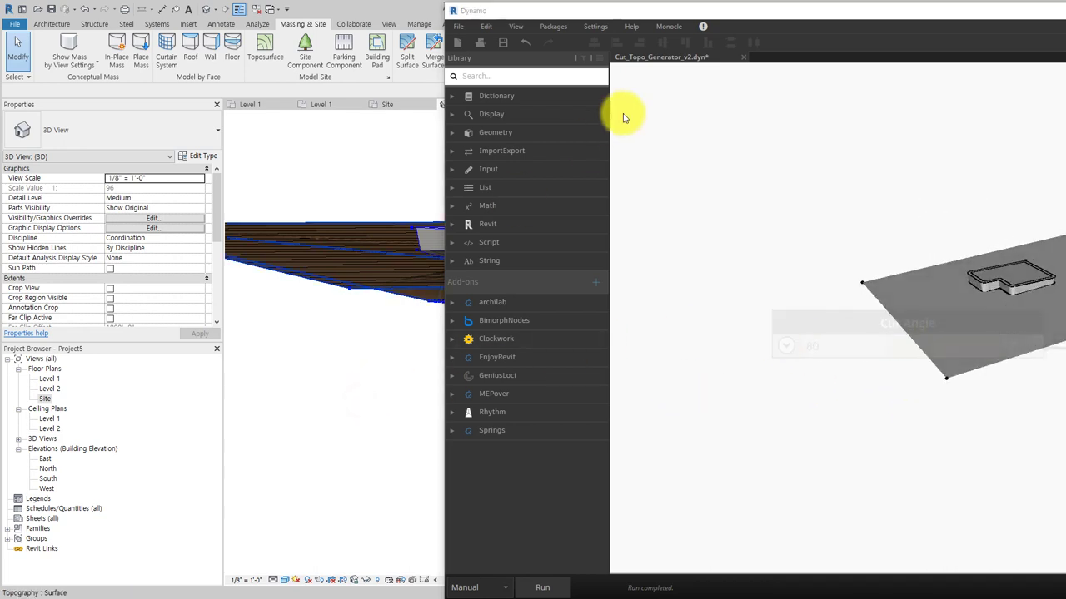
{"action": "mouse_move", "coordinate": [662, 27]}
{"action": "left_mouse_down"}
{"action": "mouse_move", "coordinate": [785, 100]}
{"action": "mouse_move", "coordinate": [1061, 404]}
{"action": "left_mouse_up"}
{"action": "mouse_move", "coordinate": [678, 417]}
{"action": "middle_mouse_down"}
{"action": "mouse_move", "coordinate": [591, 369]}
{"action": "mouse_move", "coordinate": [597, 348]}
{"action": "mouse_move", "coordinate": [594, 464]}
{"action": "mouse_move", "coordinate": [577, 531]}
{"action": "mouse_move", "coordinate": [692, 350]}
{"action": "mouse_move", "coordinate": [685, 271]}
{"action": "mouse_move", "coordinate": [530, 587]}
{"action": "mouse_move", "coordinate": [594, 359]}
{"action": "middle_mouse_up"}
Step: Confirm the topography Comments read Cut Volume 210098.51 CF, orbit the cut, then deselect
{"action": "left_click", "coordinate": [594, 360]}
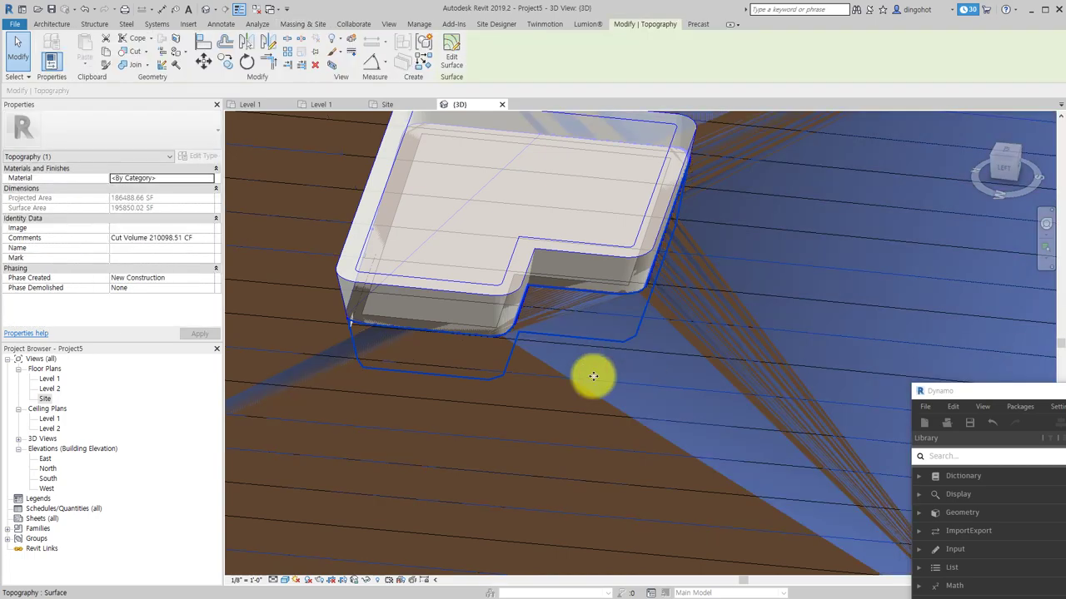
{"action": "mouse_move", "coordinate": [526, 221]}
{"action": "middle_mouse_down", "text": "shift"}
{"action": "mouse_move", "coordinate": [566, 369]}
{"action": "mouse_move", "coordinate": [714, 314]}
{"action": "mouse_move", "coordinate": [650, 342]}
{"action": "mouse_move", "coordinate": [625, 452]}
{"action": "mouse_move", "coordinate": [663, 230]}
{"action": "mouse_move", "coordinate": [565, 422]}
{"action": "mouse_move", "coordinate": [471, 469]}
{"action": "mouse_move", "coordinate": [469, 457]}
{"action": "middle_mouse_up", "text": "shift"}
{"action": "key", "text": "Escape"}
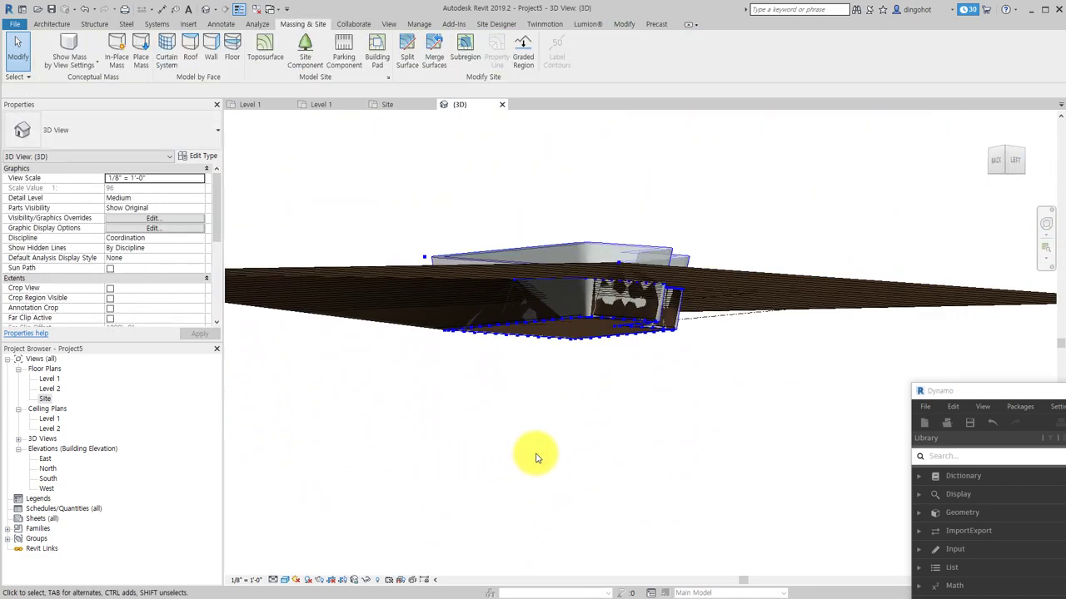